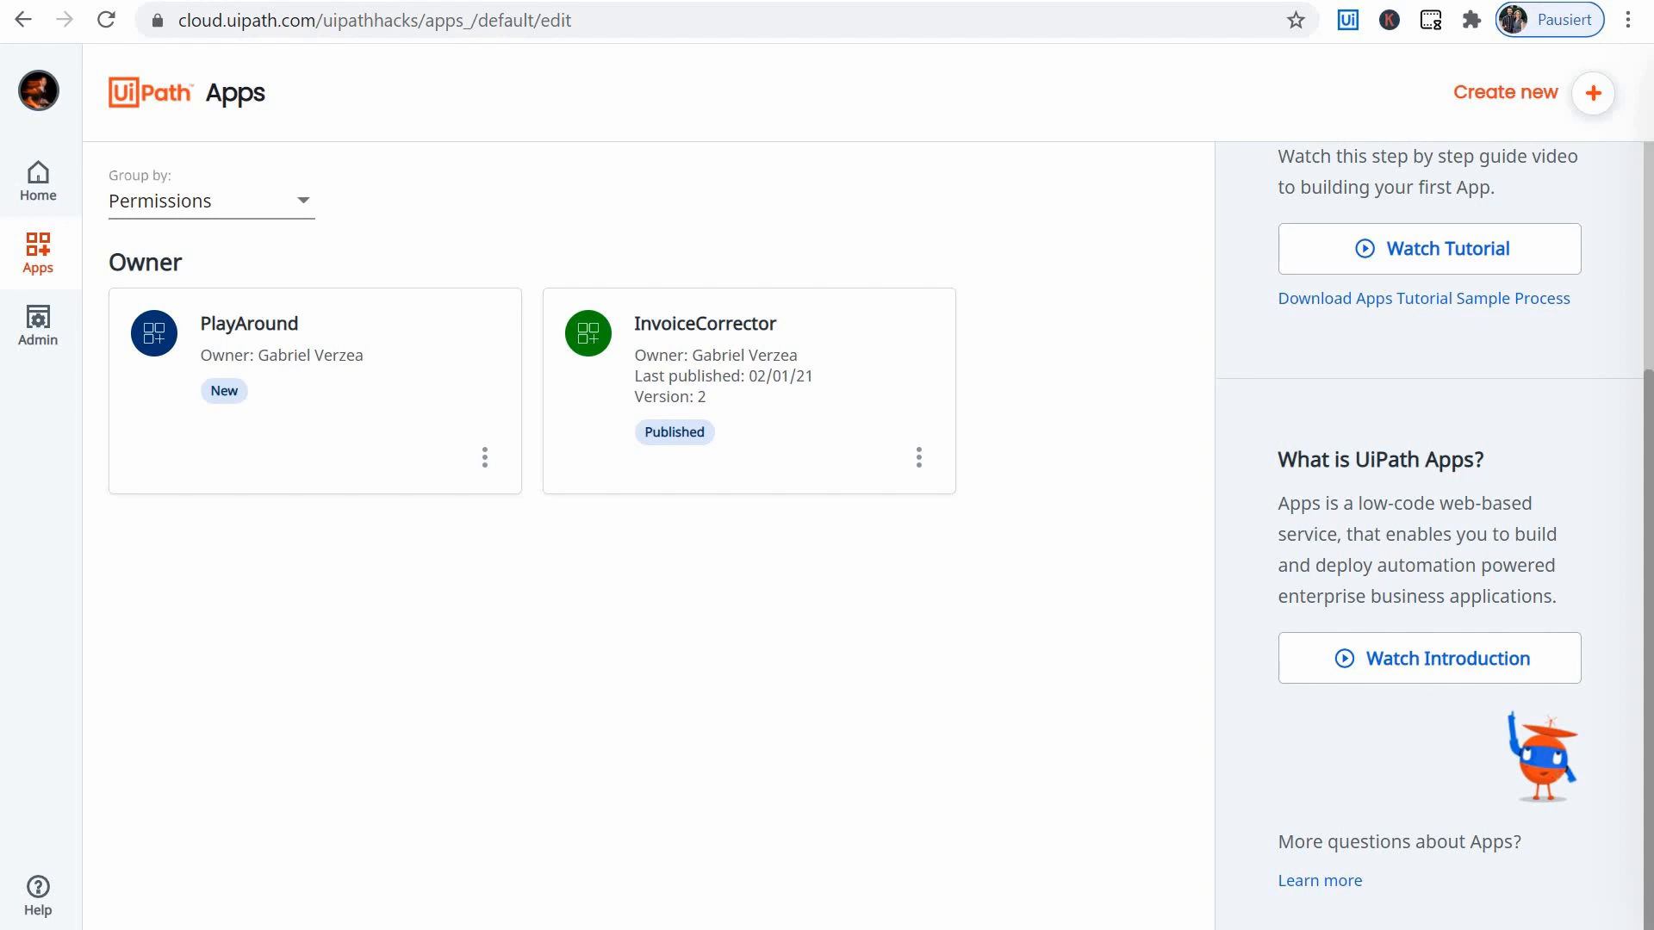
# - Create a new app named FoldersDashboard
pyautogui.click(1592, 94)
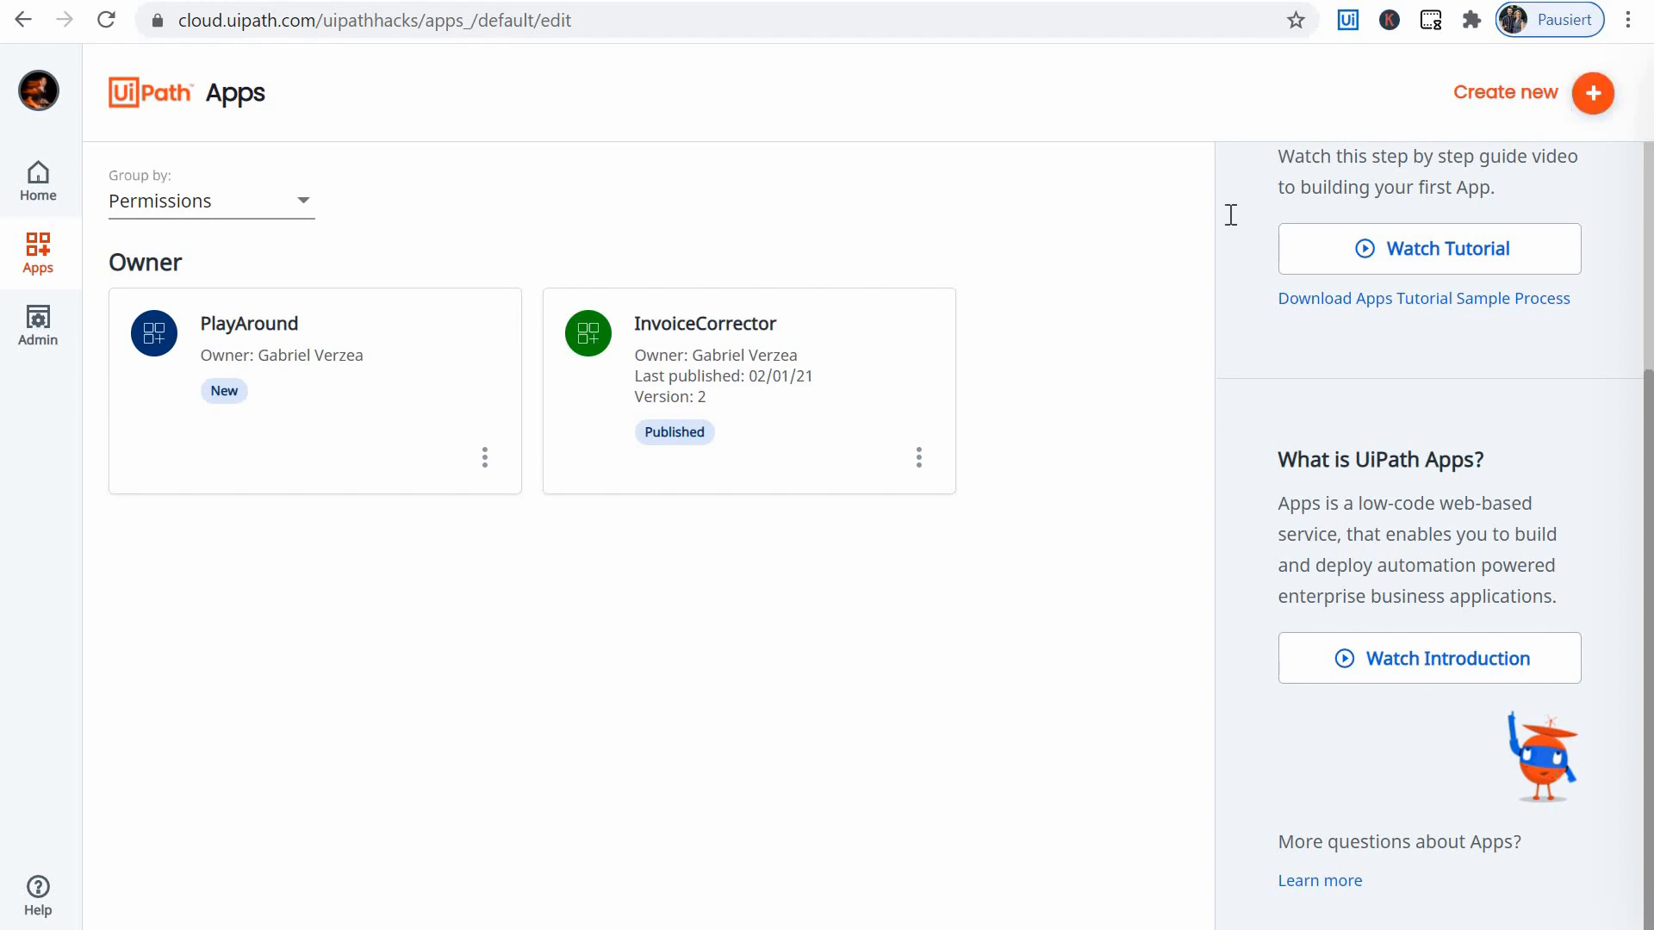
pyautogui.click(1318, 232)
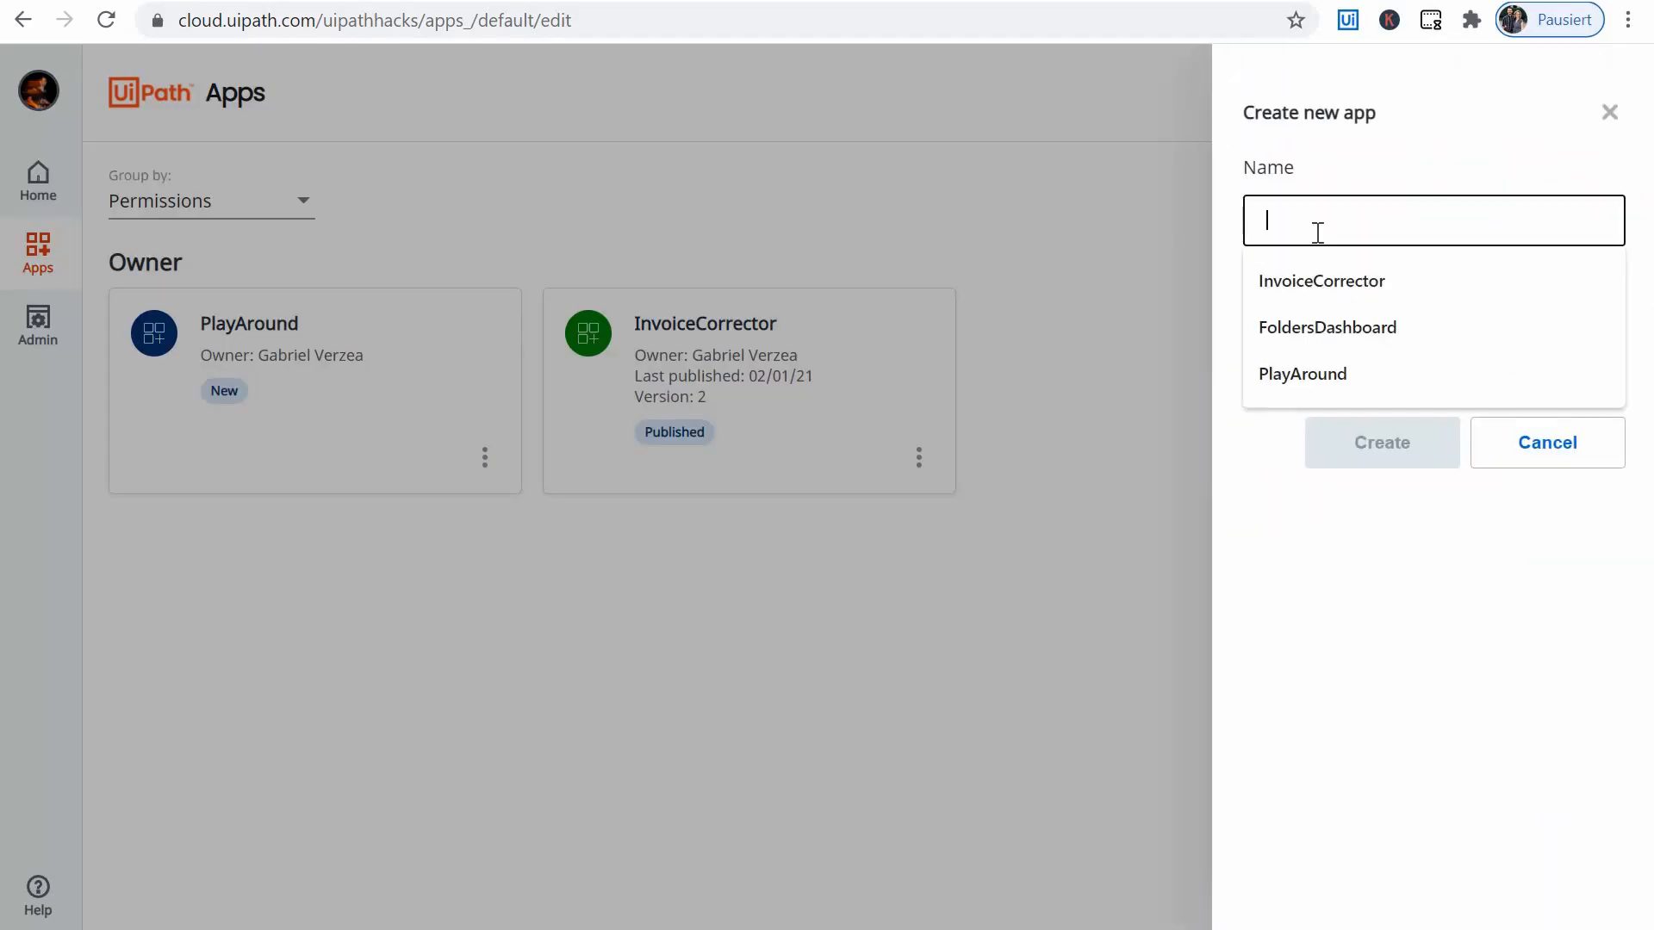
pyautogui.write('Fold')
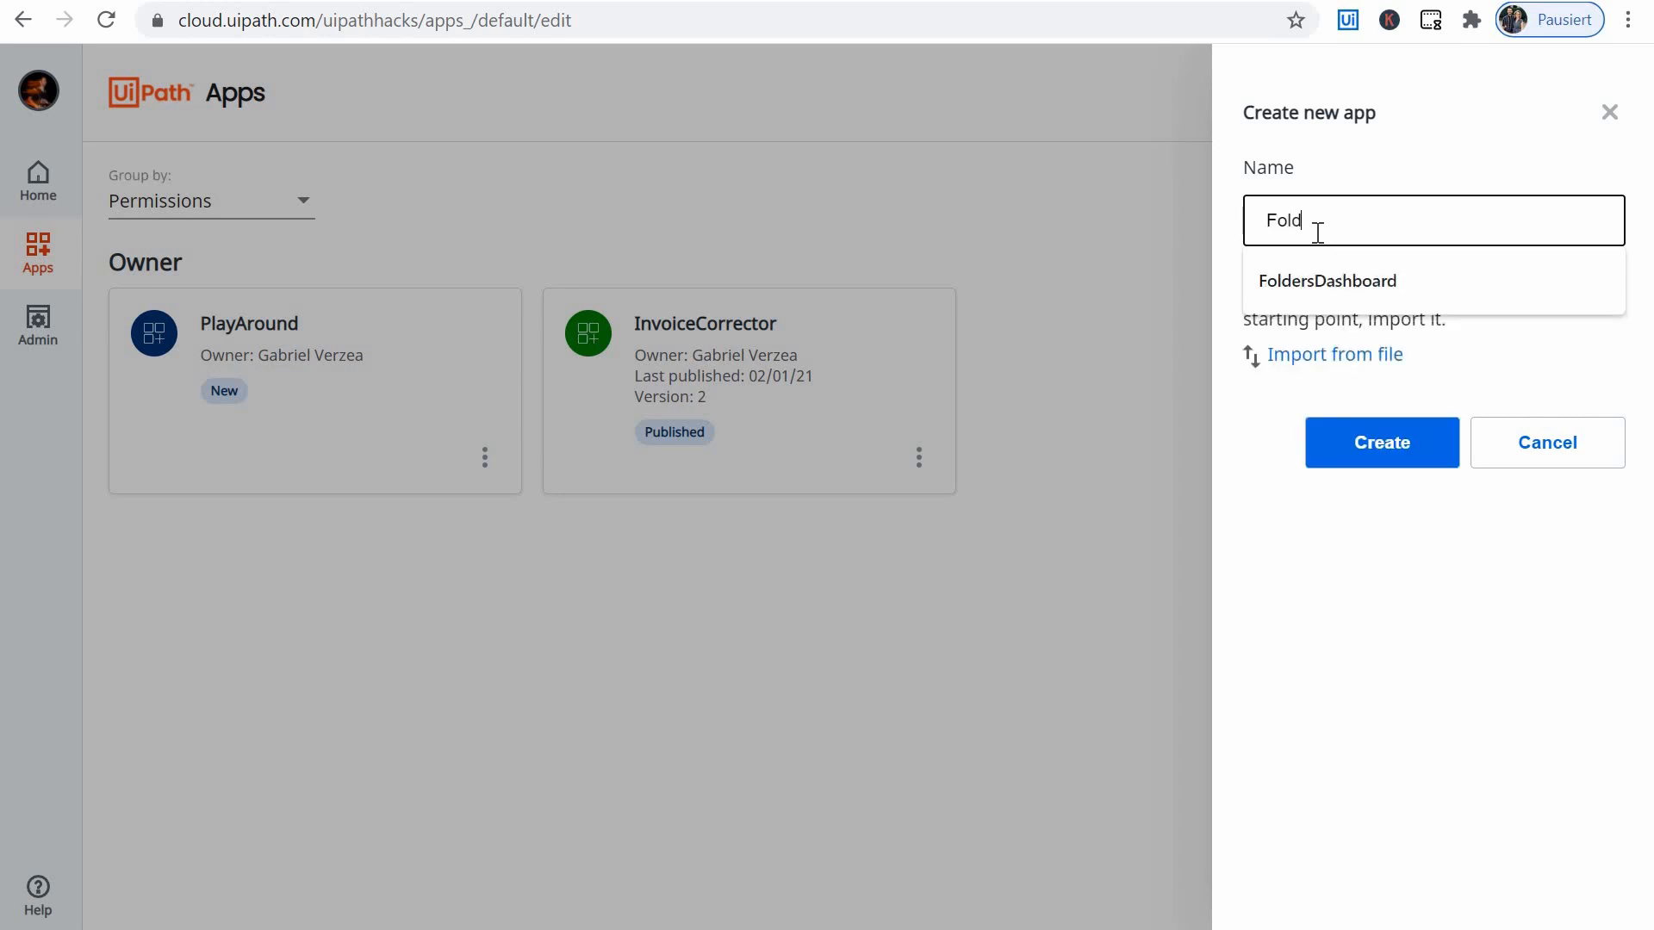
pyautogui.write('ersDashboard')
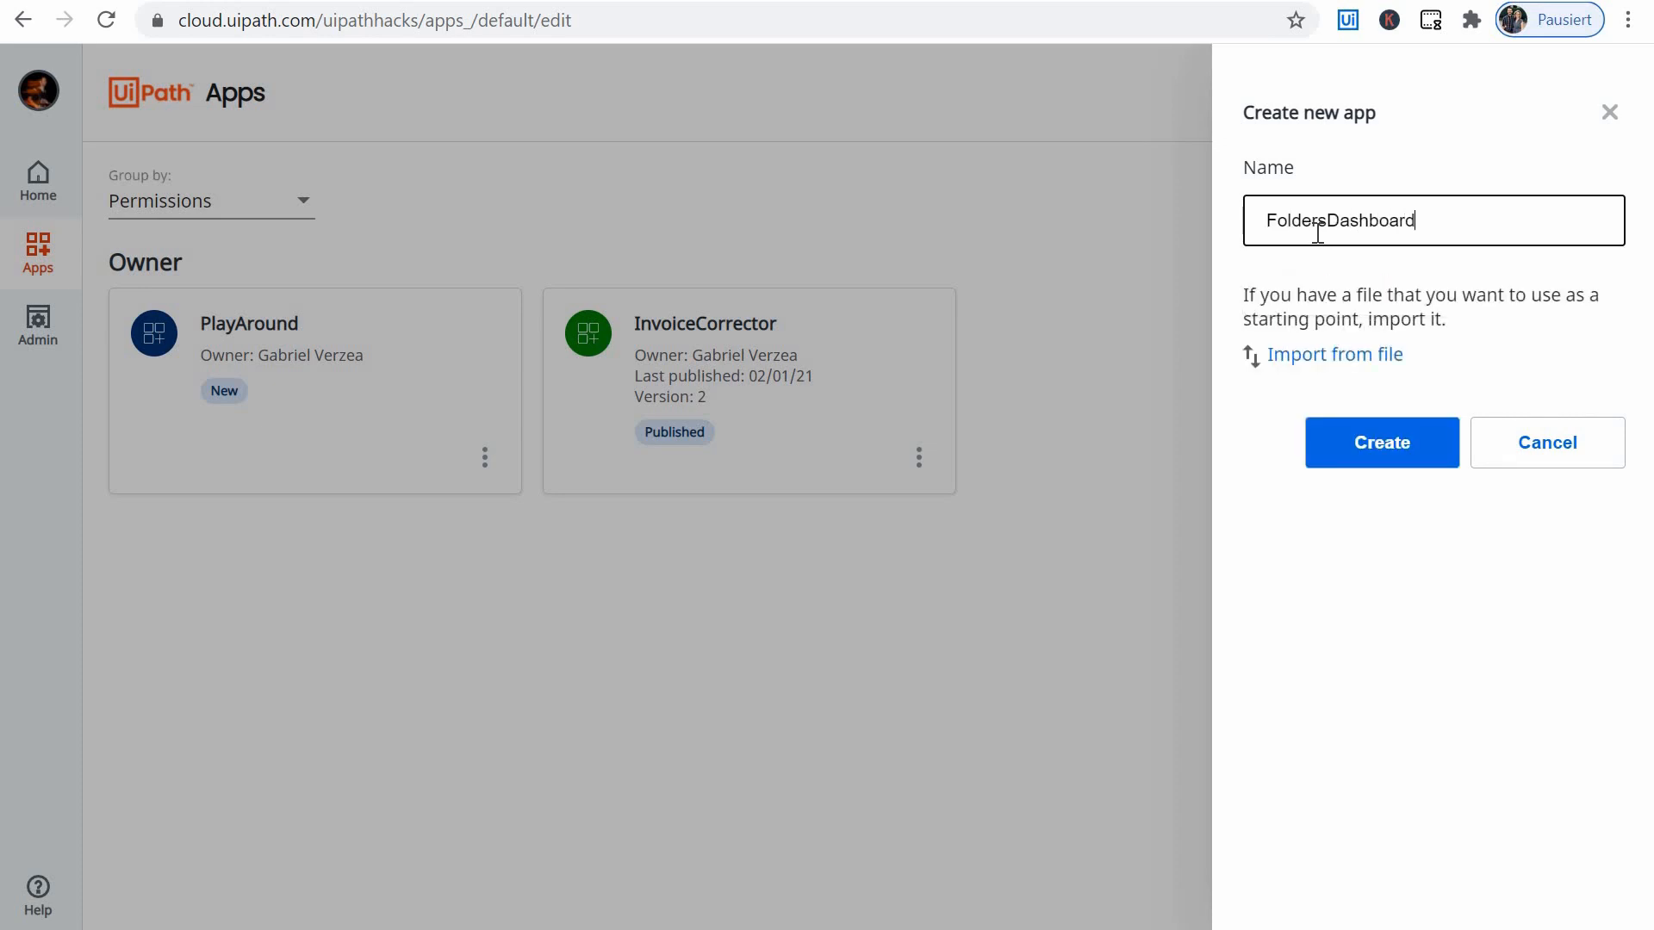
pyautogui.click(1389, 441)
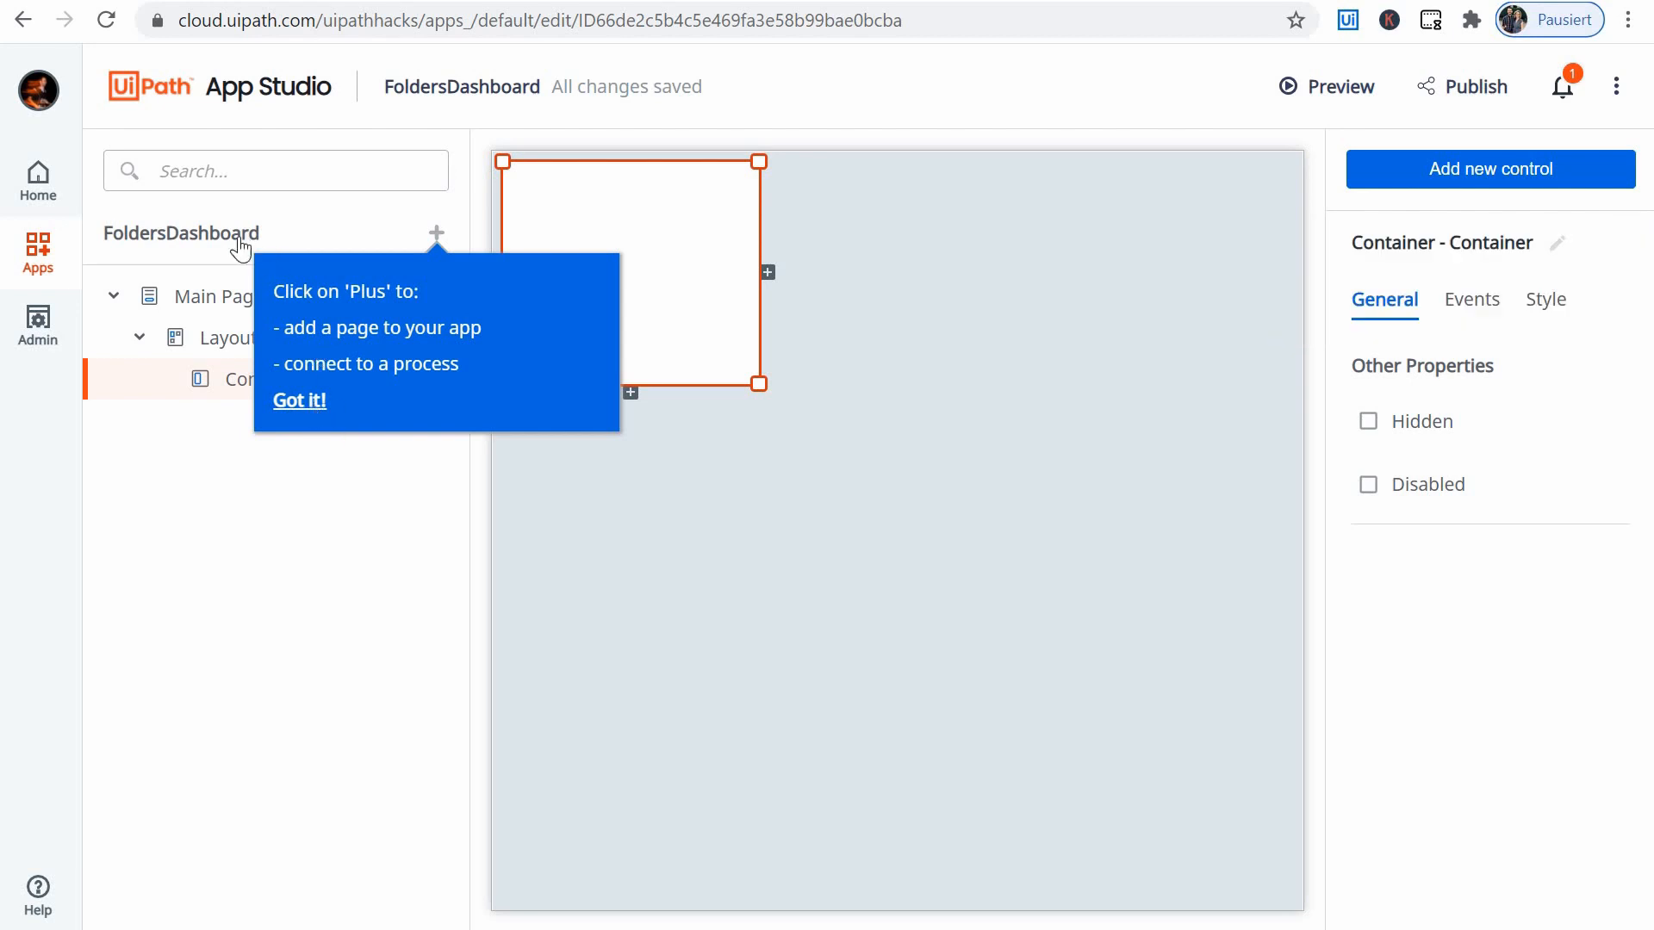
# - Dismiss the hint about adding pages and processes, and review the FoldersDashboard app's General, Permissions and History settings
pyautogui.click(302, 403)
pyautogui.click(441, 226)
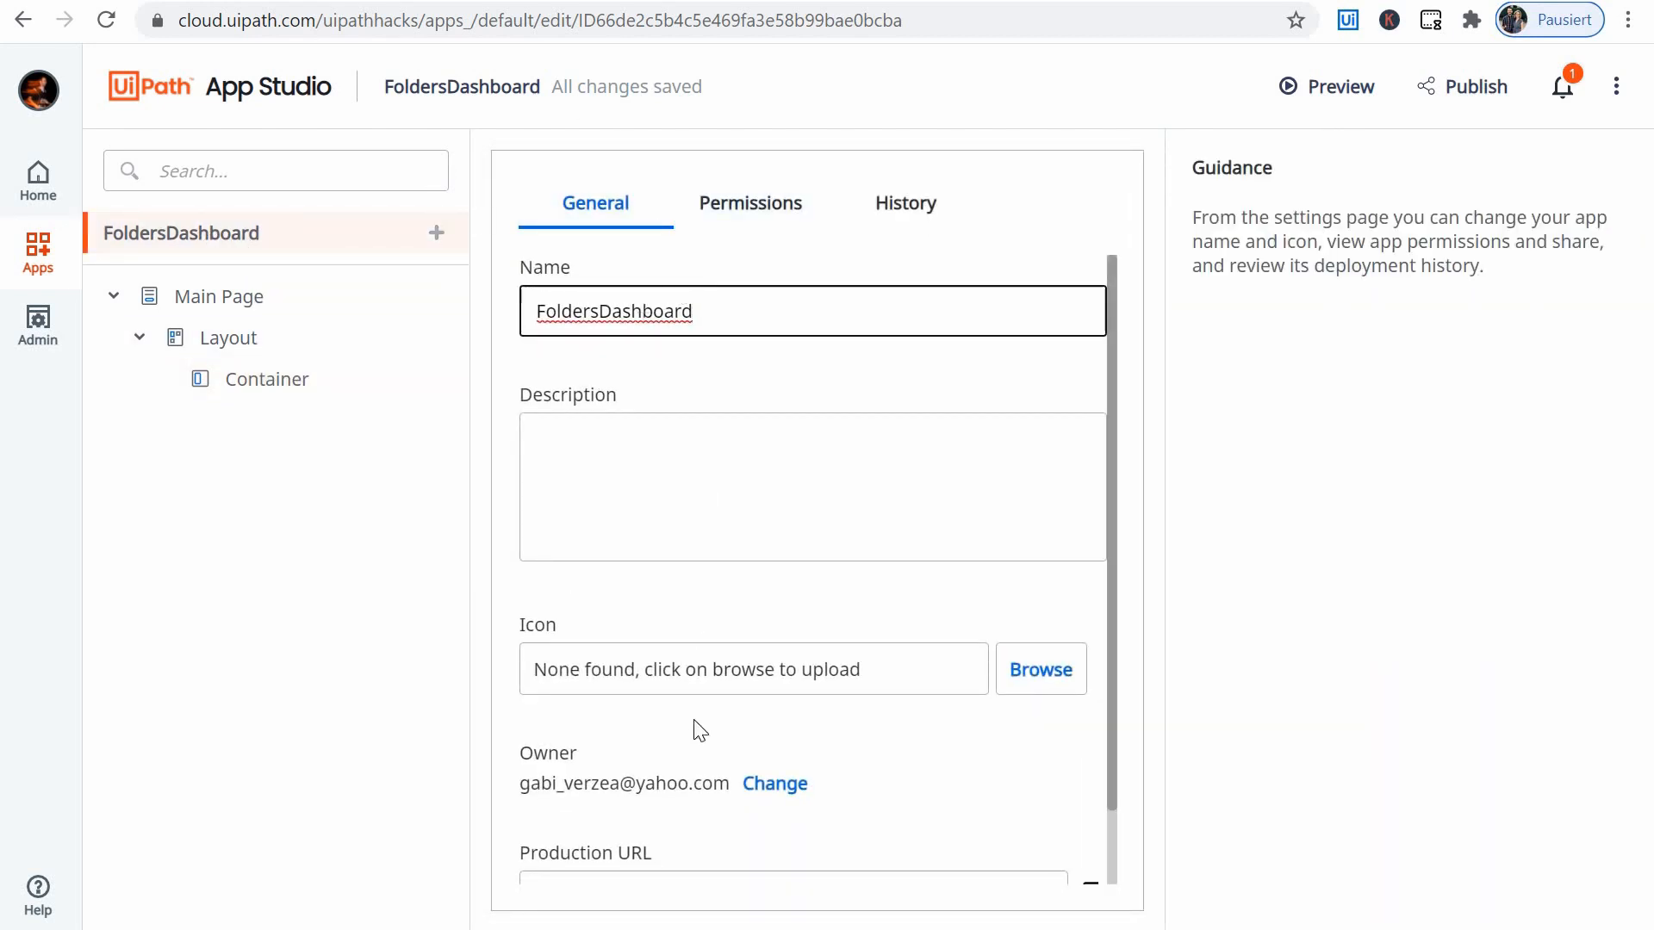
pyautogui.click(648, 613)
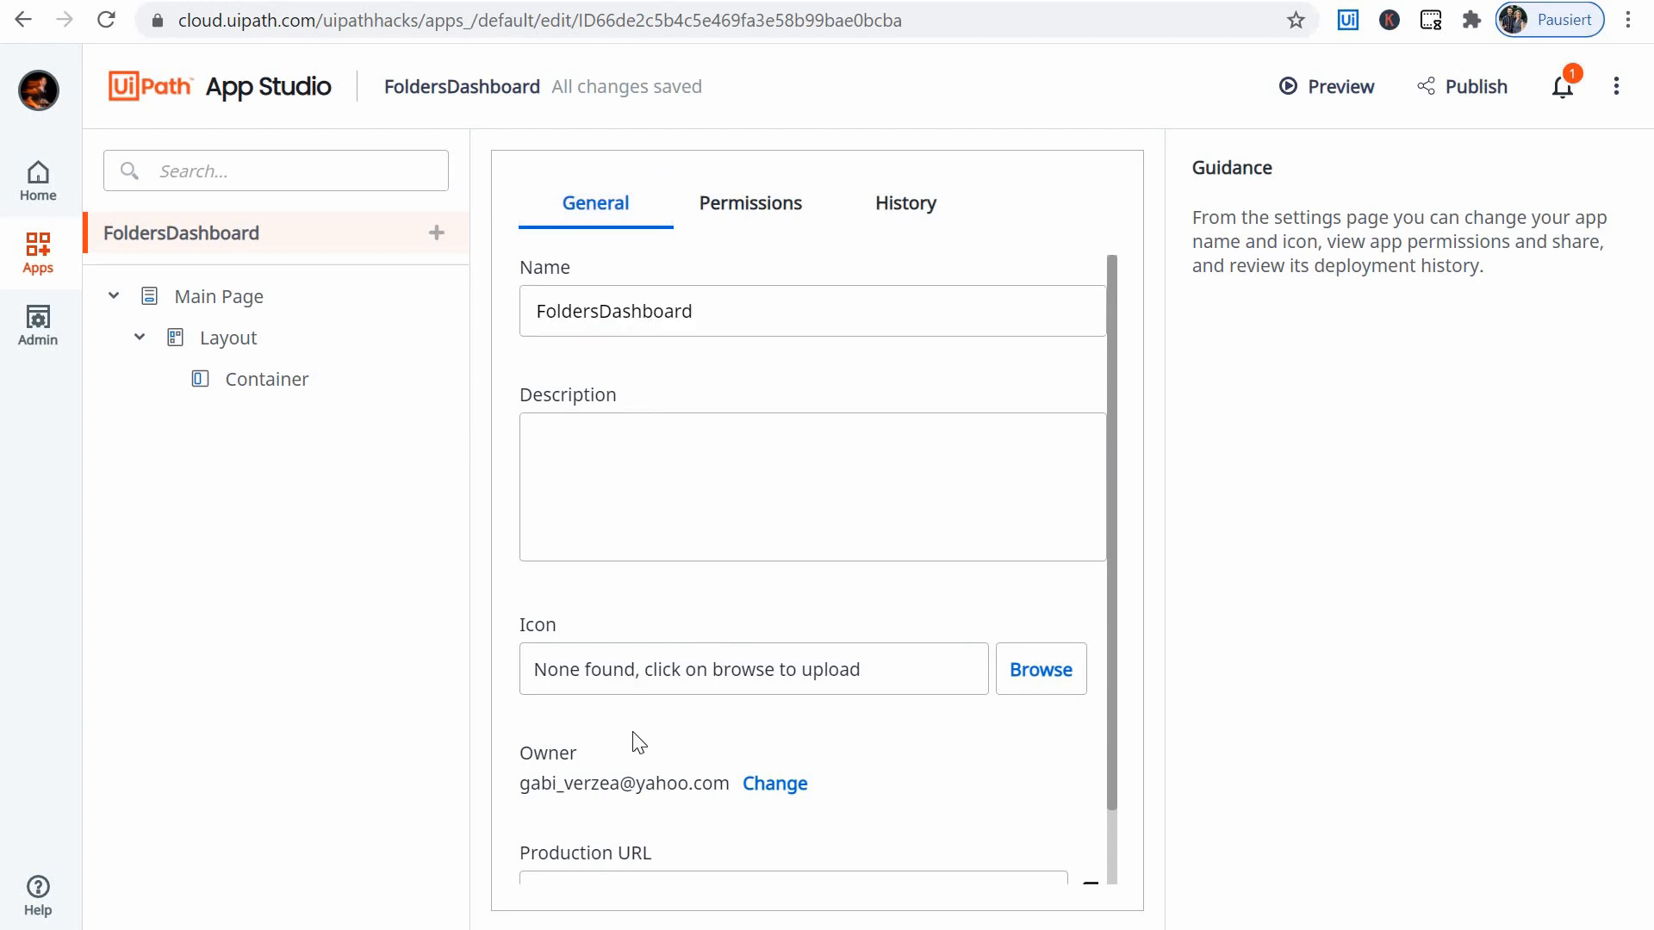
pyautogui.scroll(-1, 828, 680)
pyautogui.scroll(-1, 831, 693)
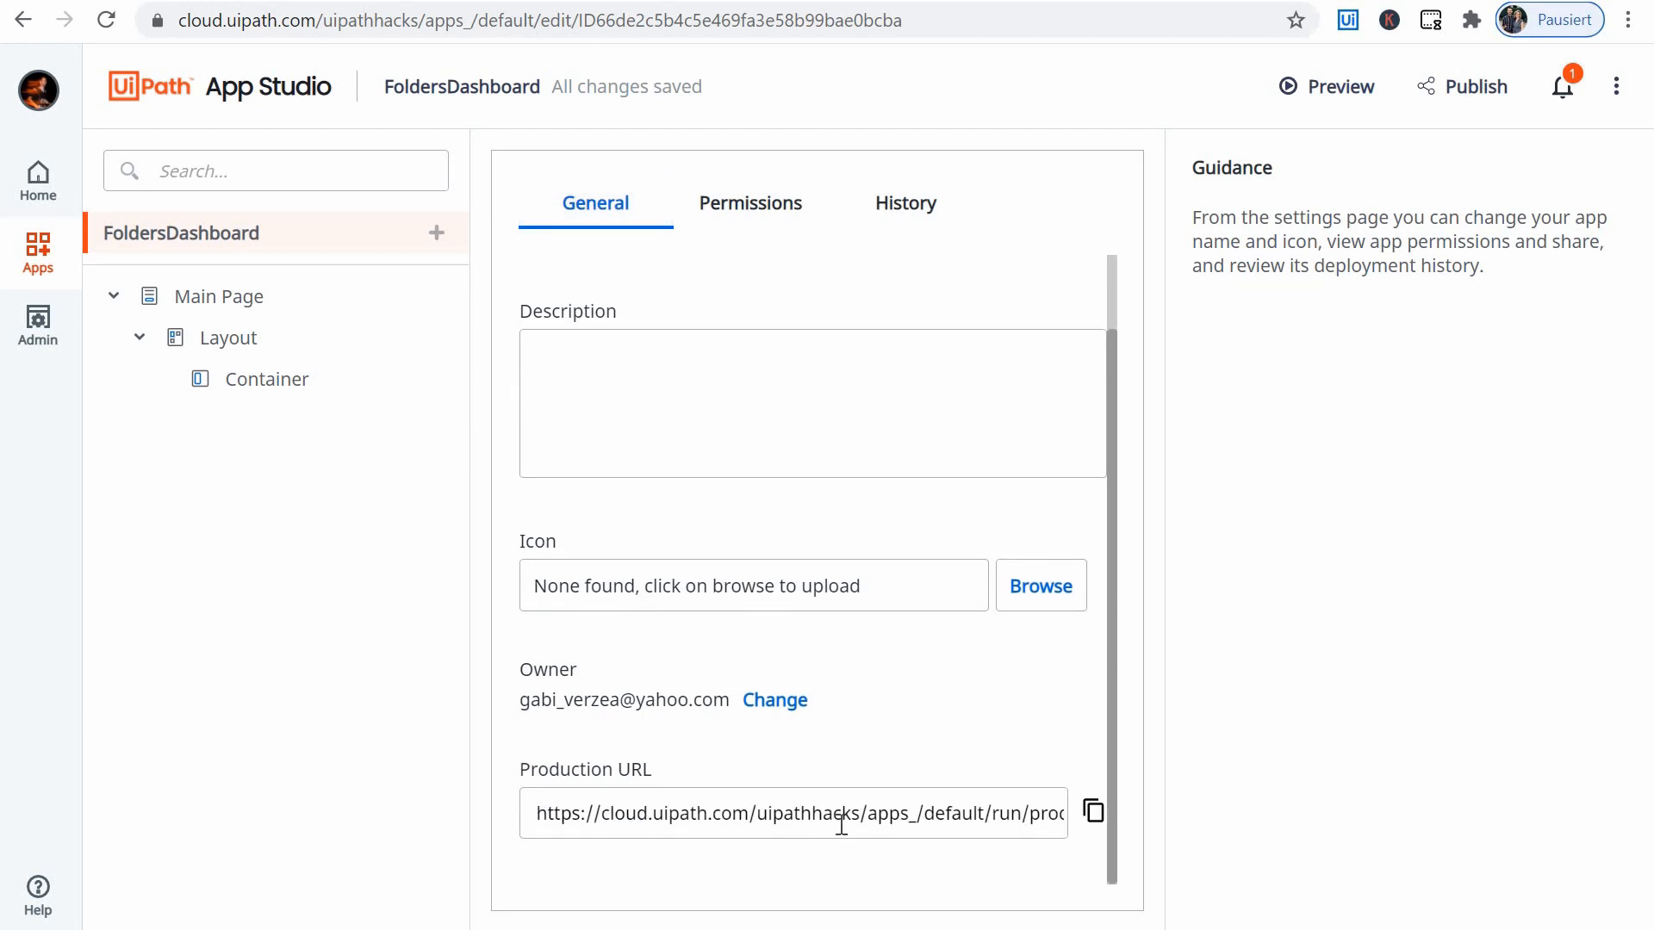
pyautogui.scroll(1, 856, 816)
pyautogui.scroll(-1, 872, 819)
pyautogui.scroll(1, 749, 653)
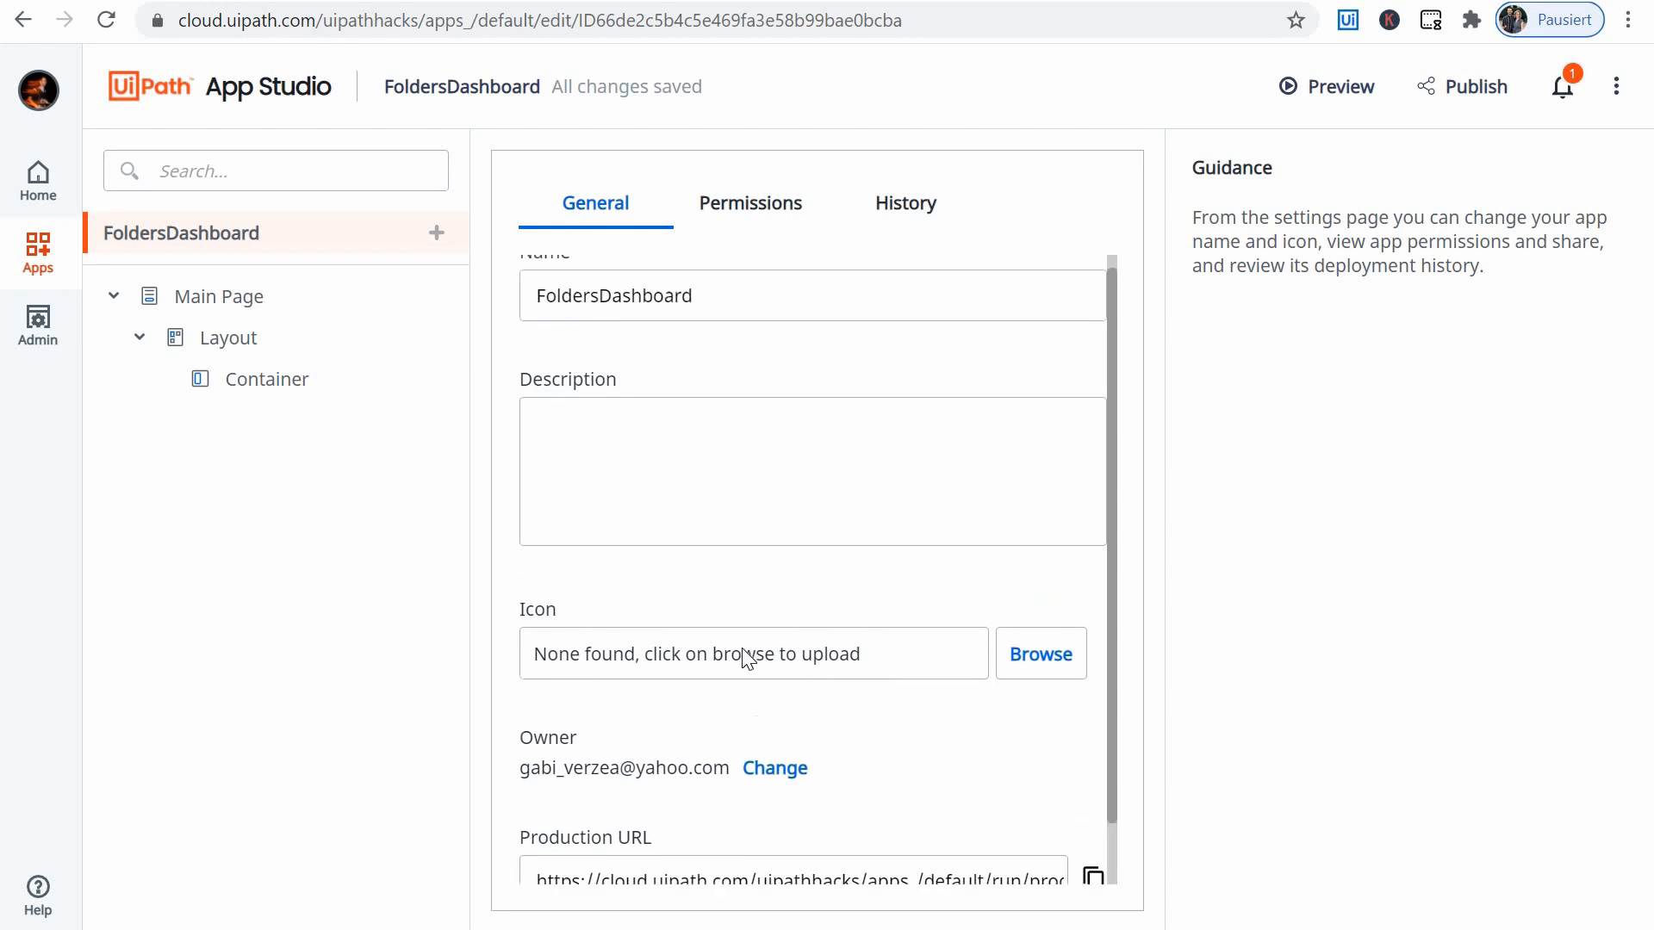
pyautogui.scroll(-1, 775, 661)
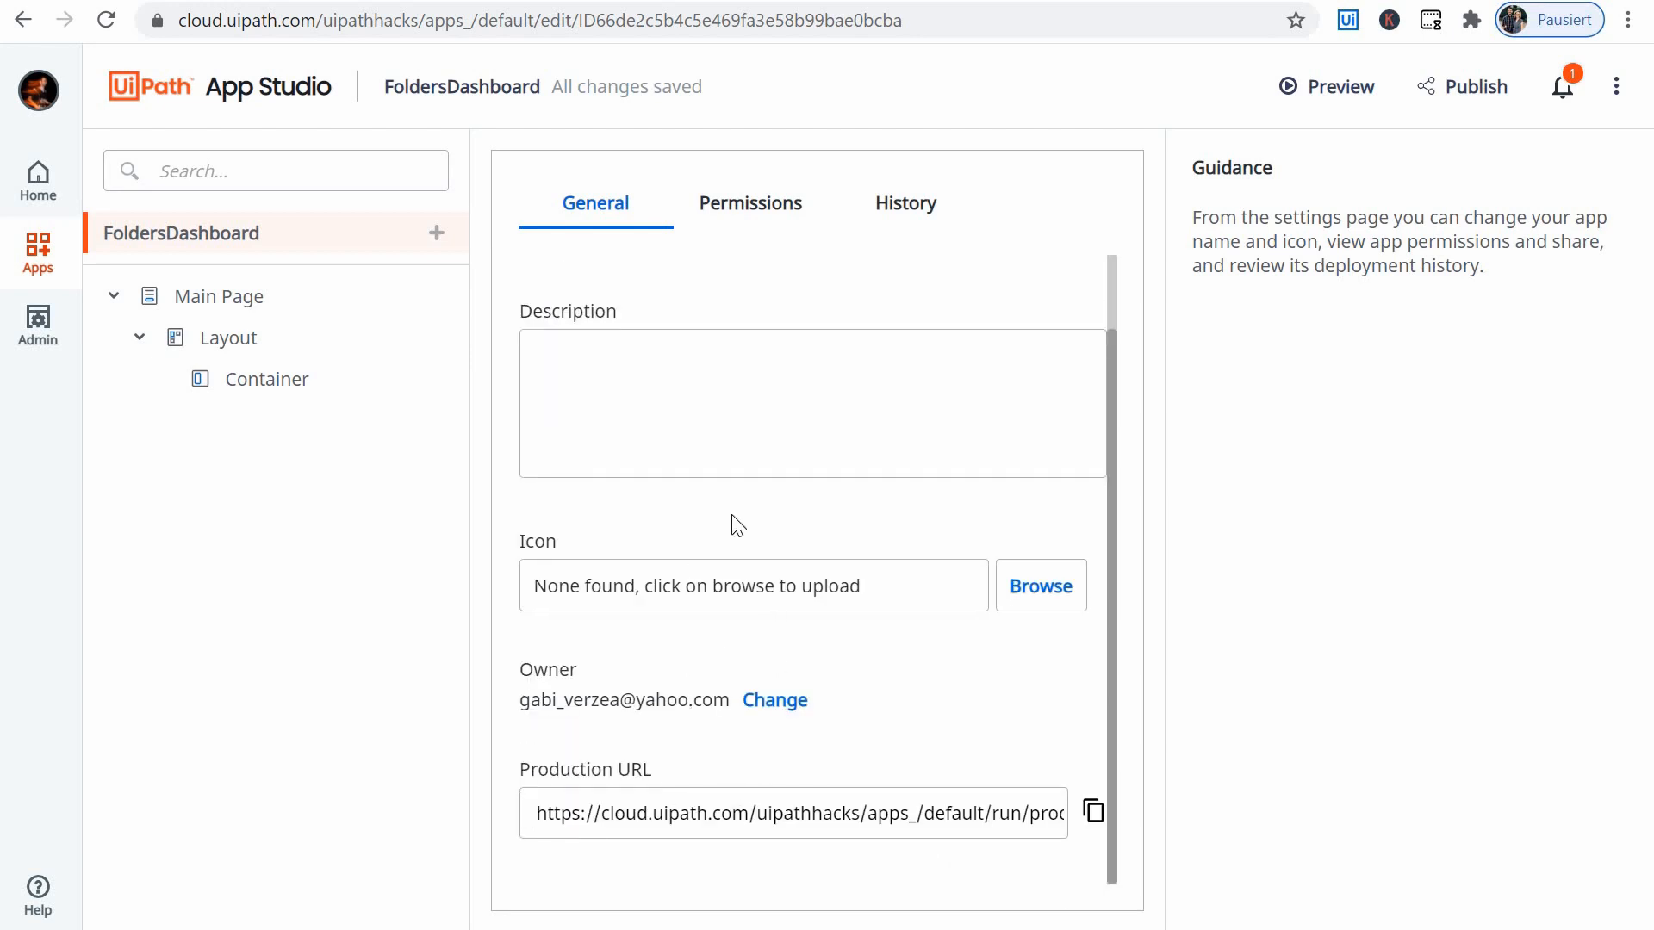
pyautogui.scroll(1, 615, 392)
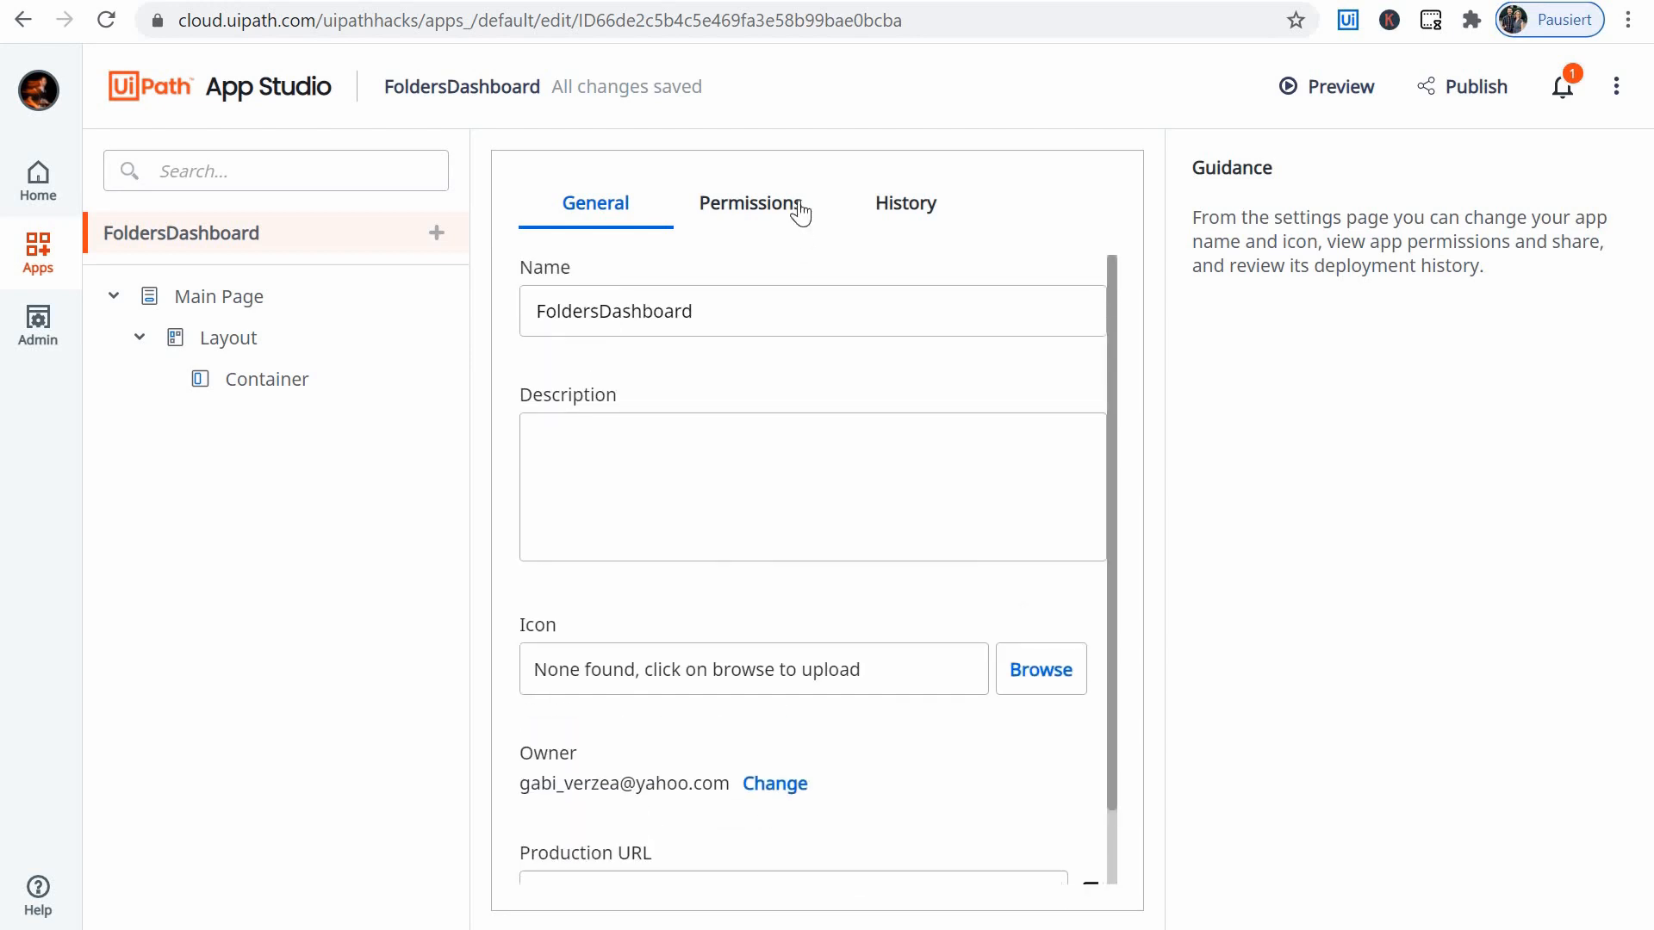
pyautogui.click(750, 207)
pyautogui.click(925, 194)
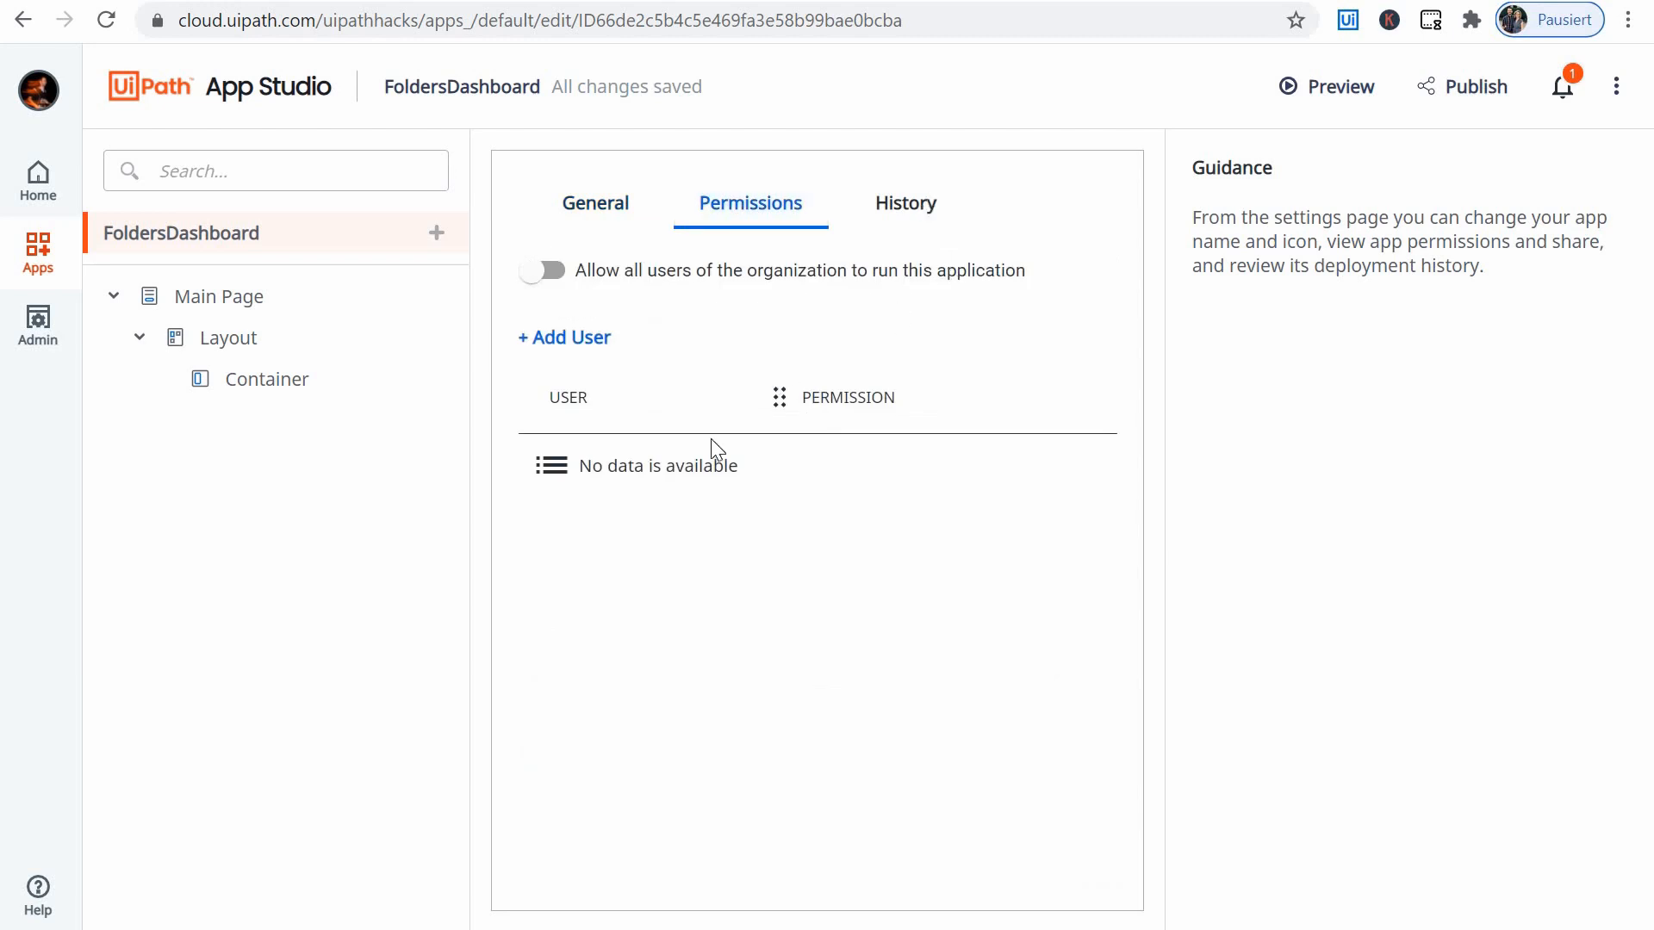
pyautogui.click(585, 216)
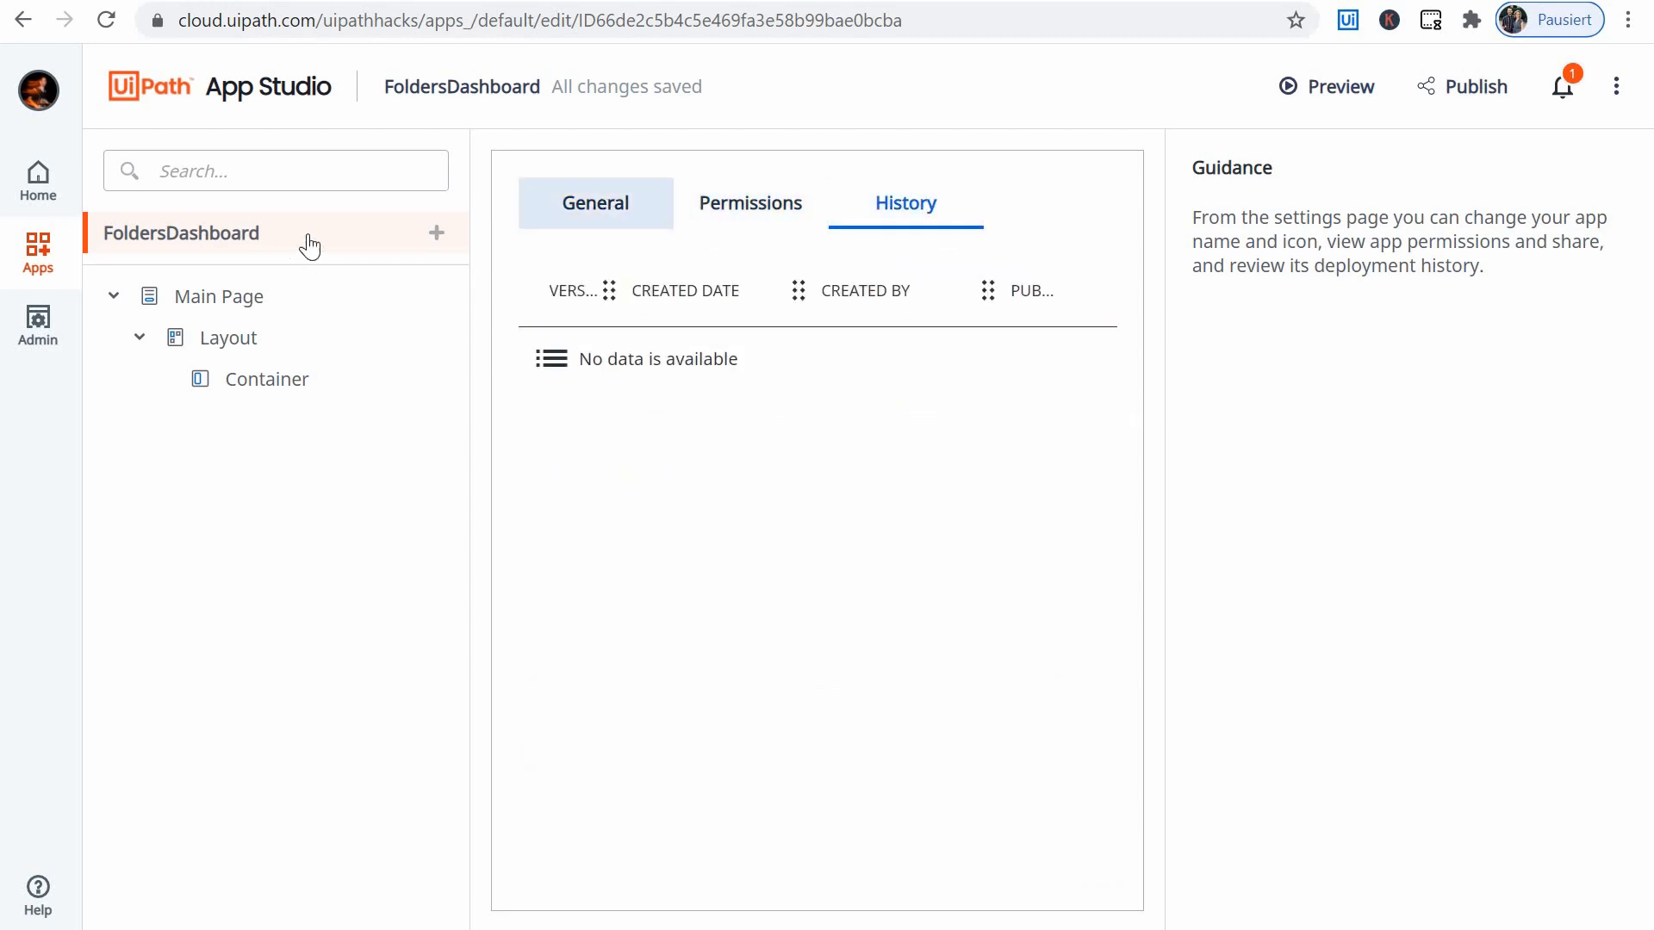
pyautogui.click(435, 233)
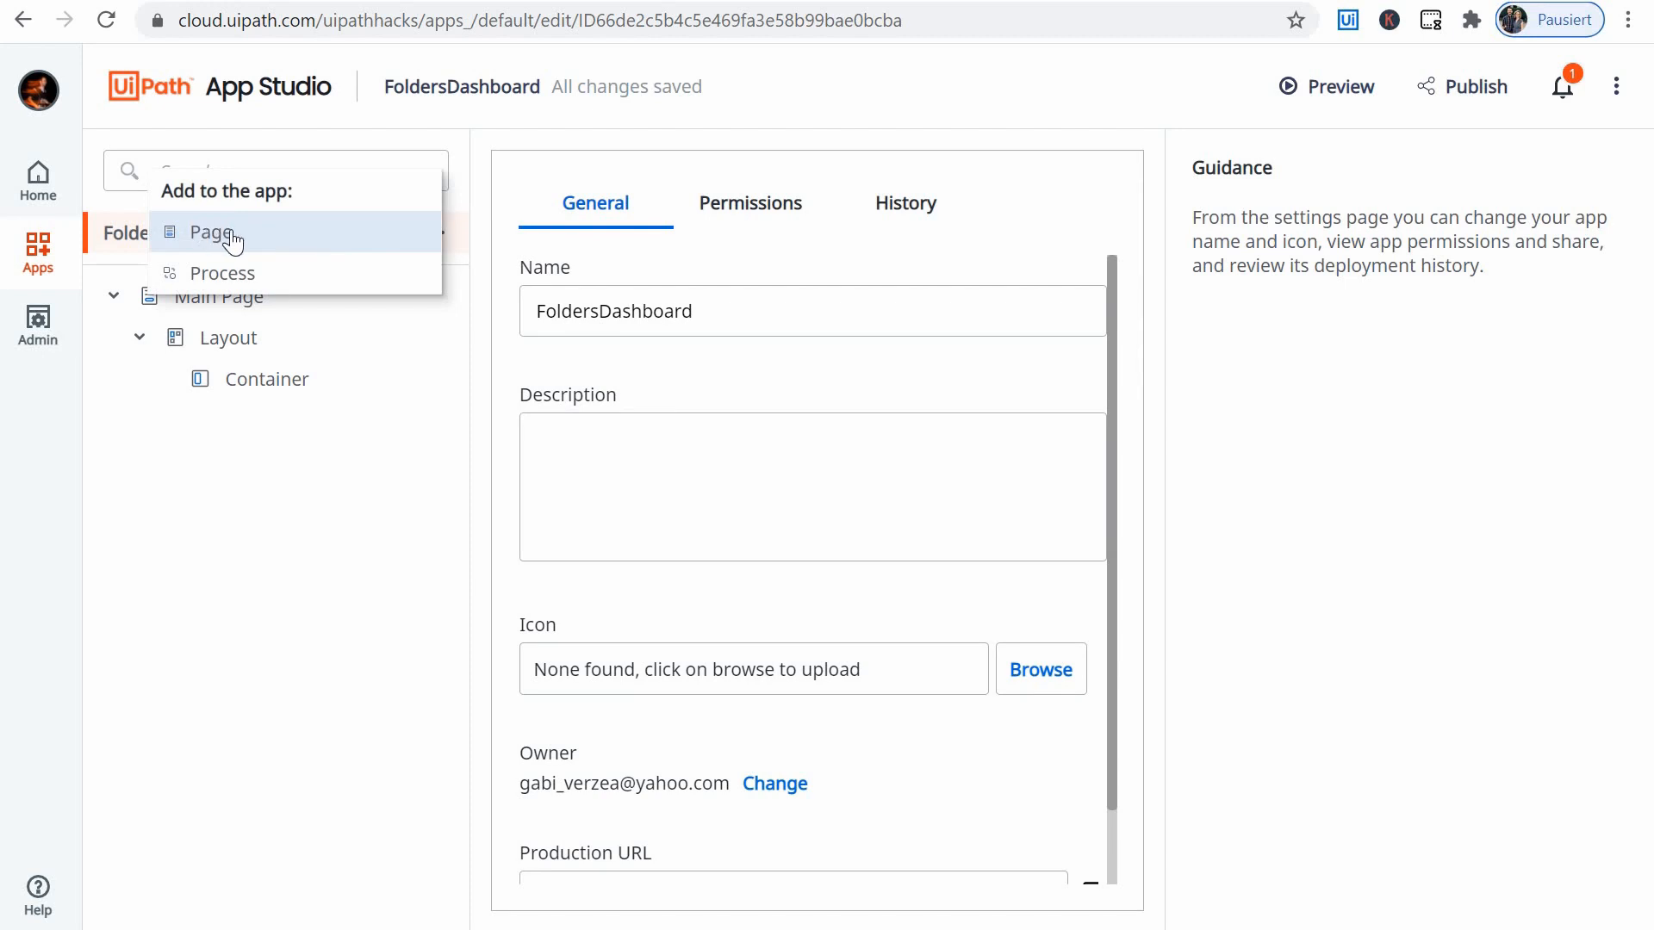
pyautogui.click(186, 308)
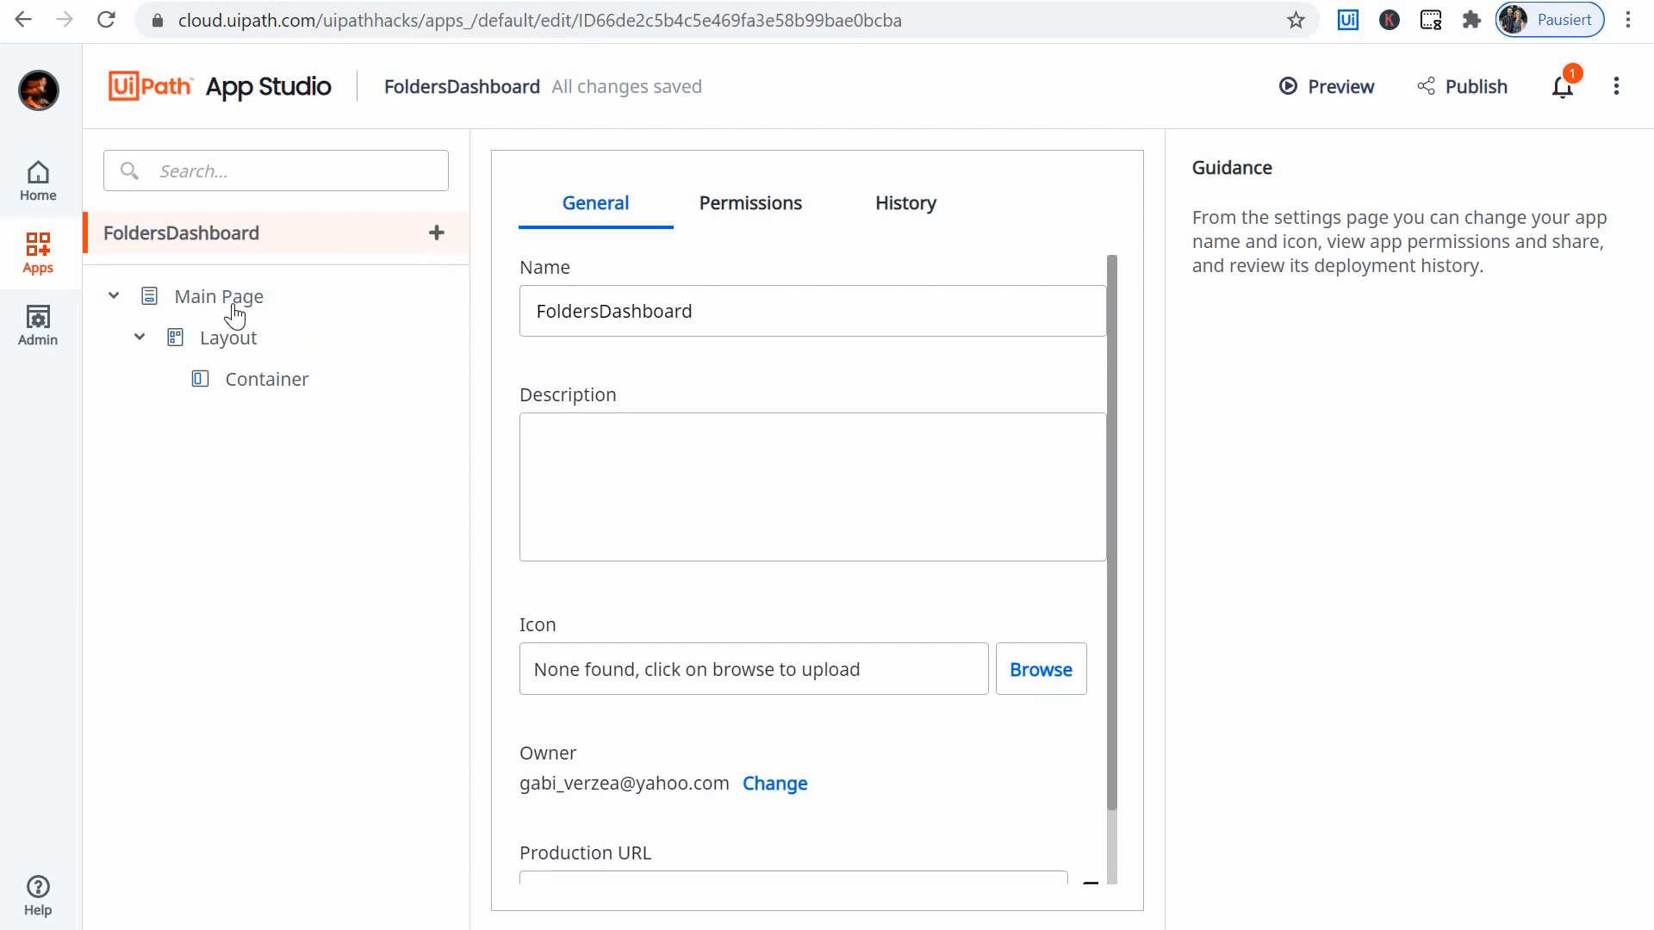
pyautogui.click(433, 233)
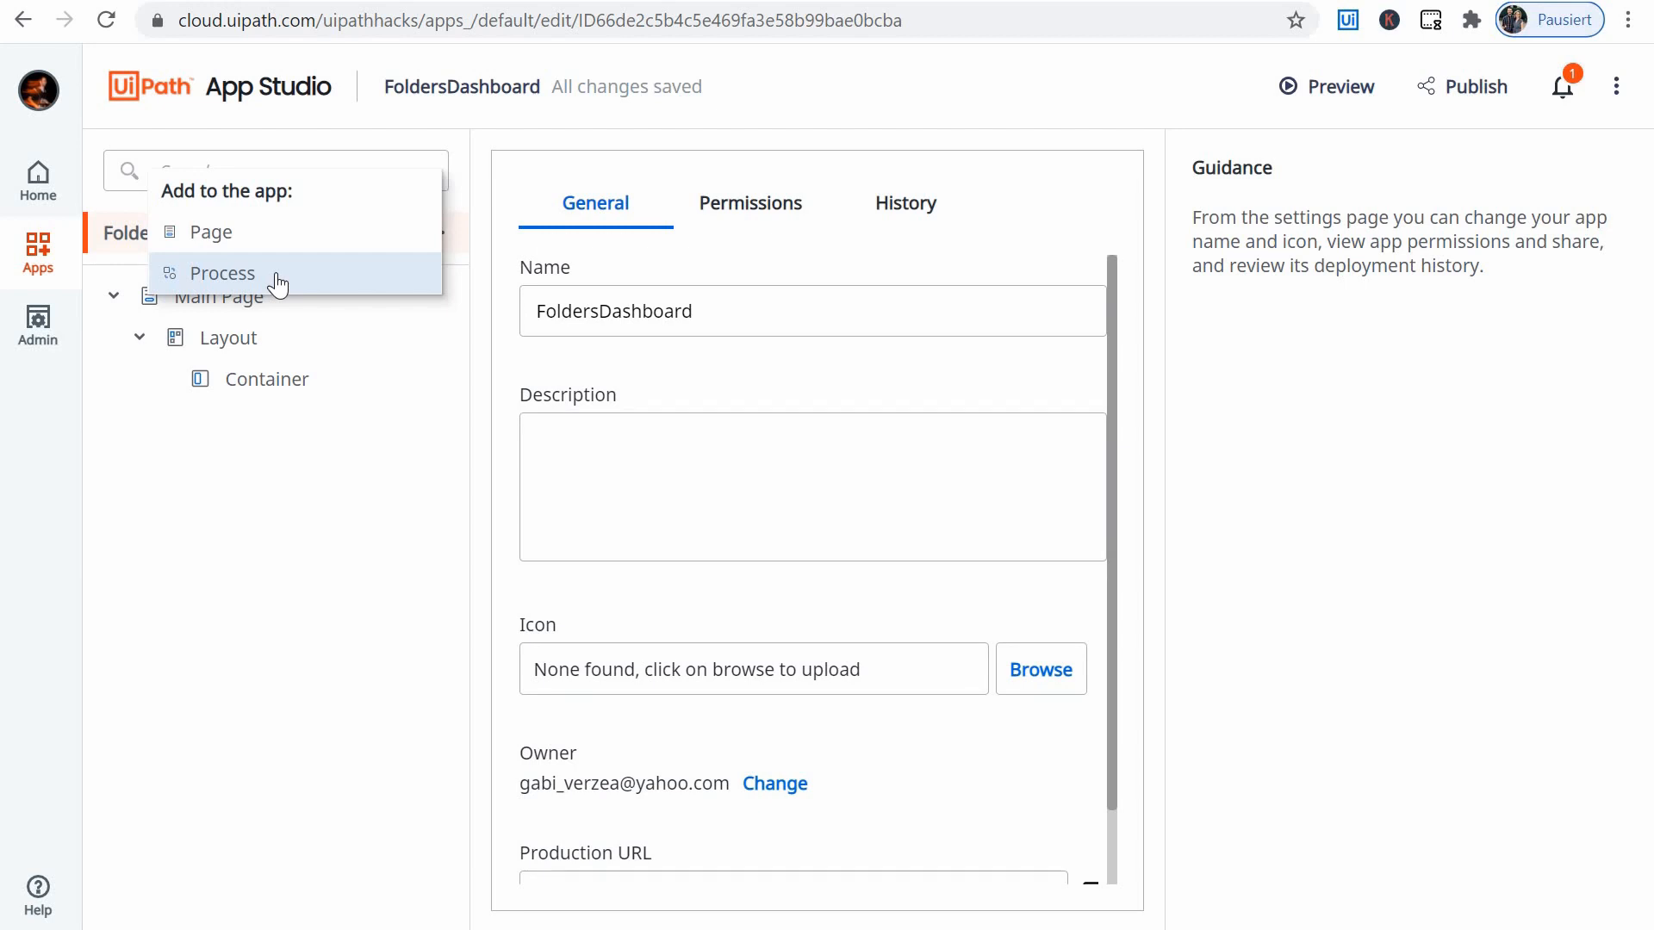
pyautogui.click(134, 226)
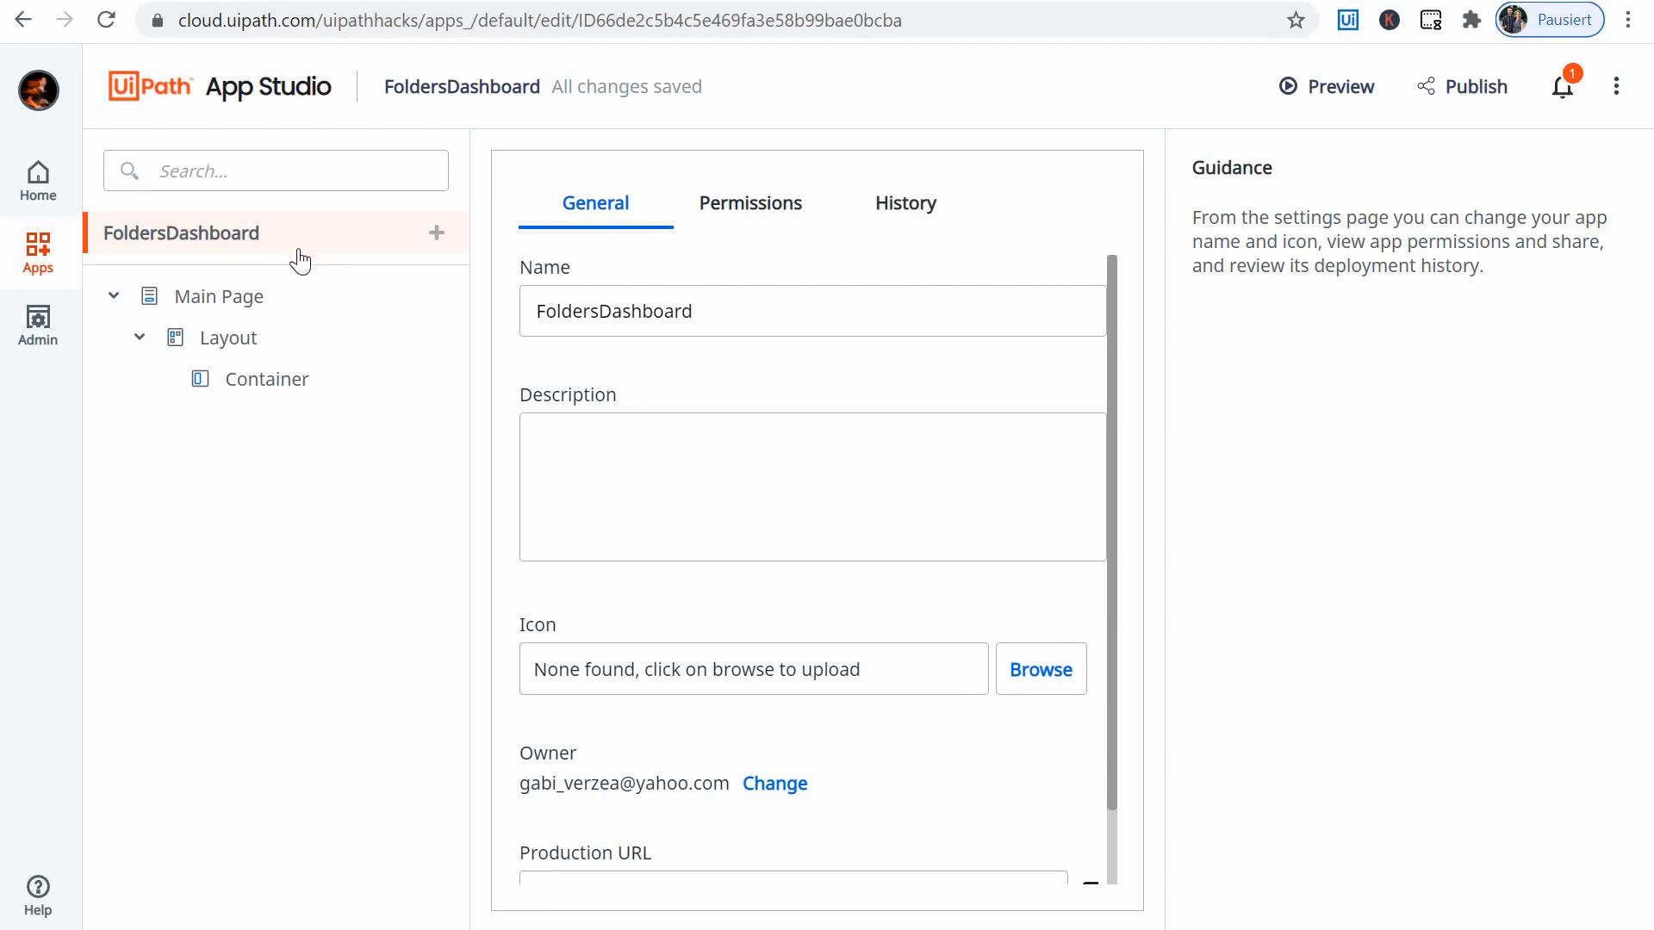
# - Add the AppsFoldersDashboard process from the Test_GVE folder of the UiPathHacksDefault orchestrator to the app
pyautogui.click(436, 233)
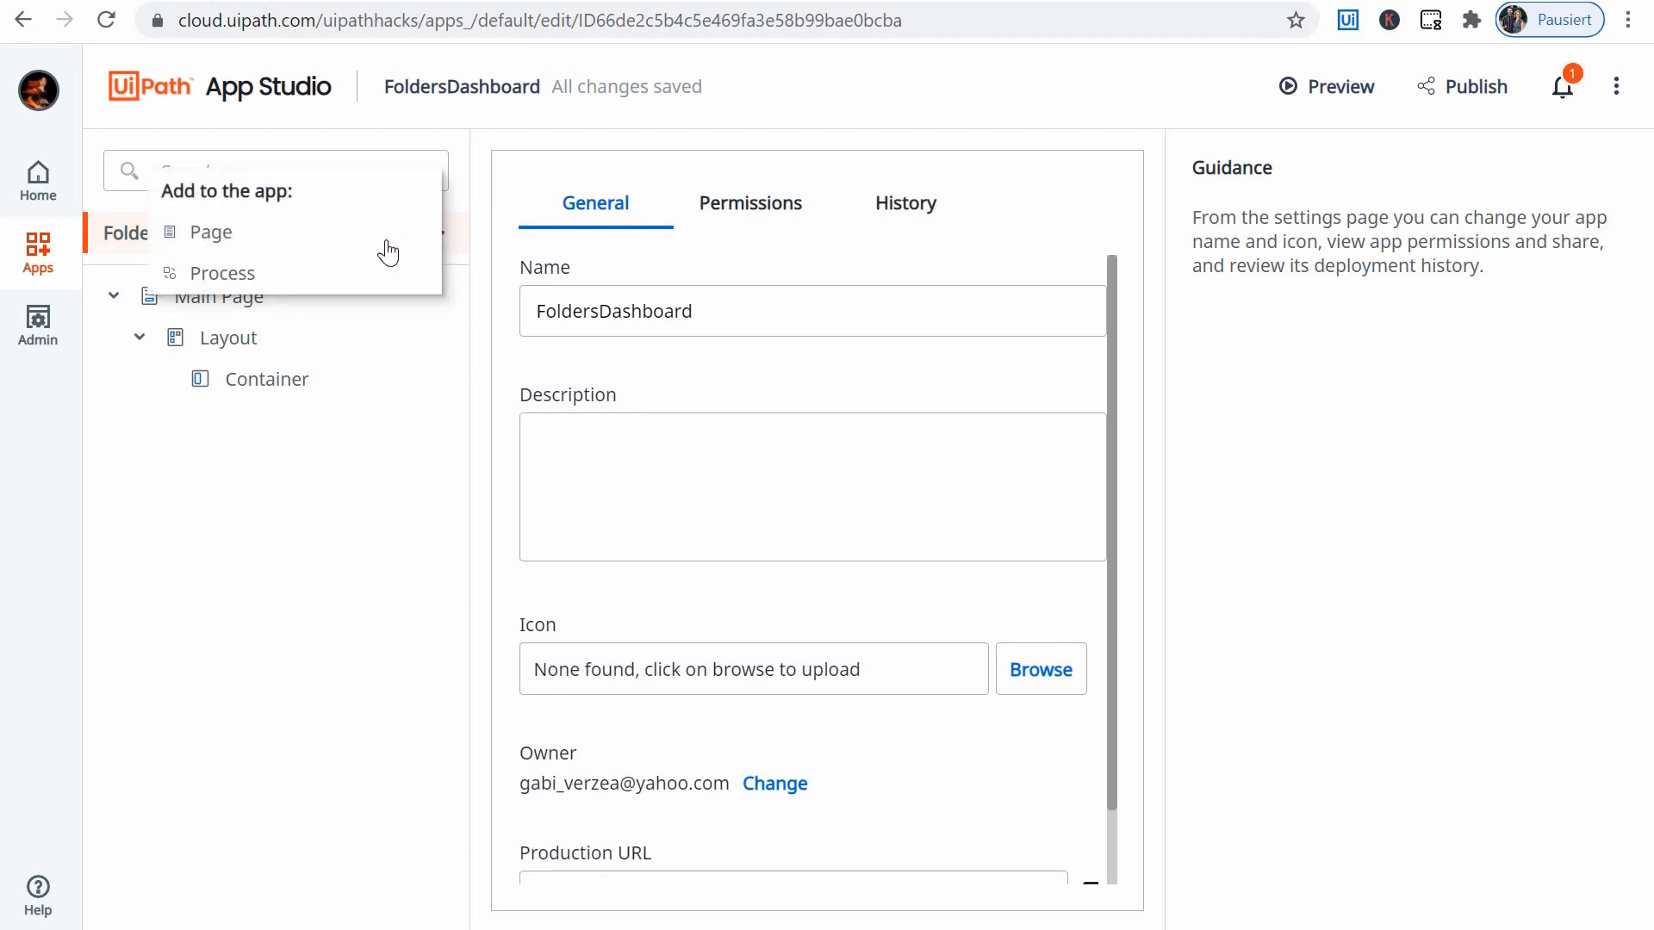
pyautogui.click(237, 284)
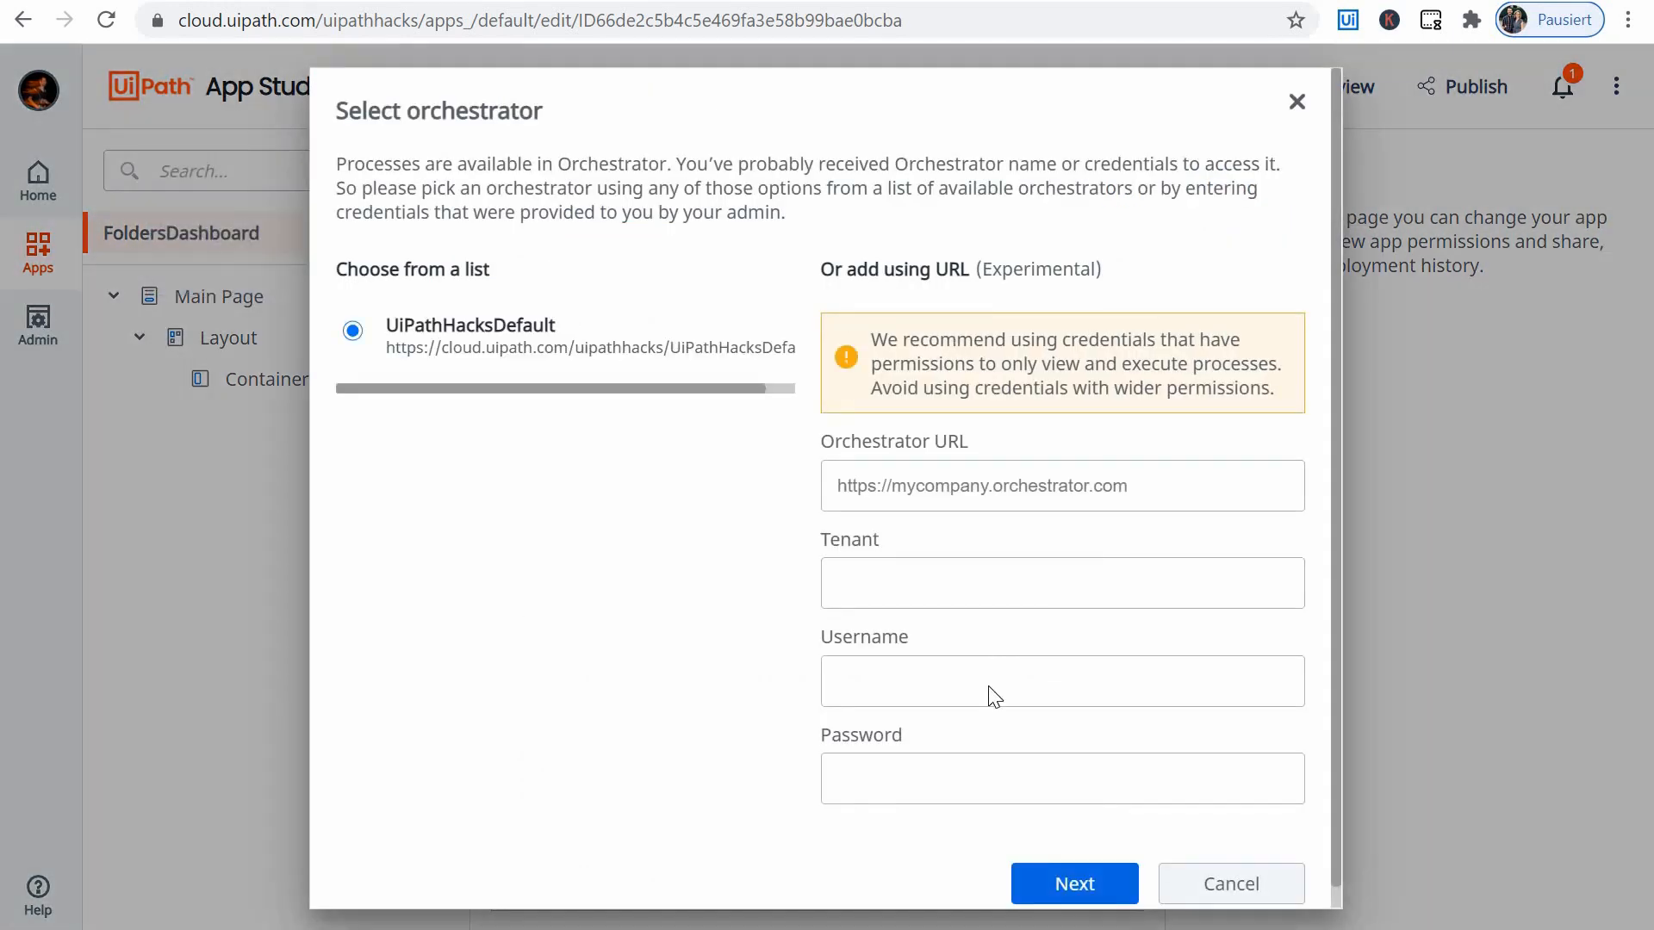
pyautogui.click(473, 326)
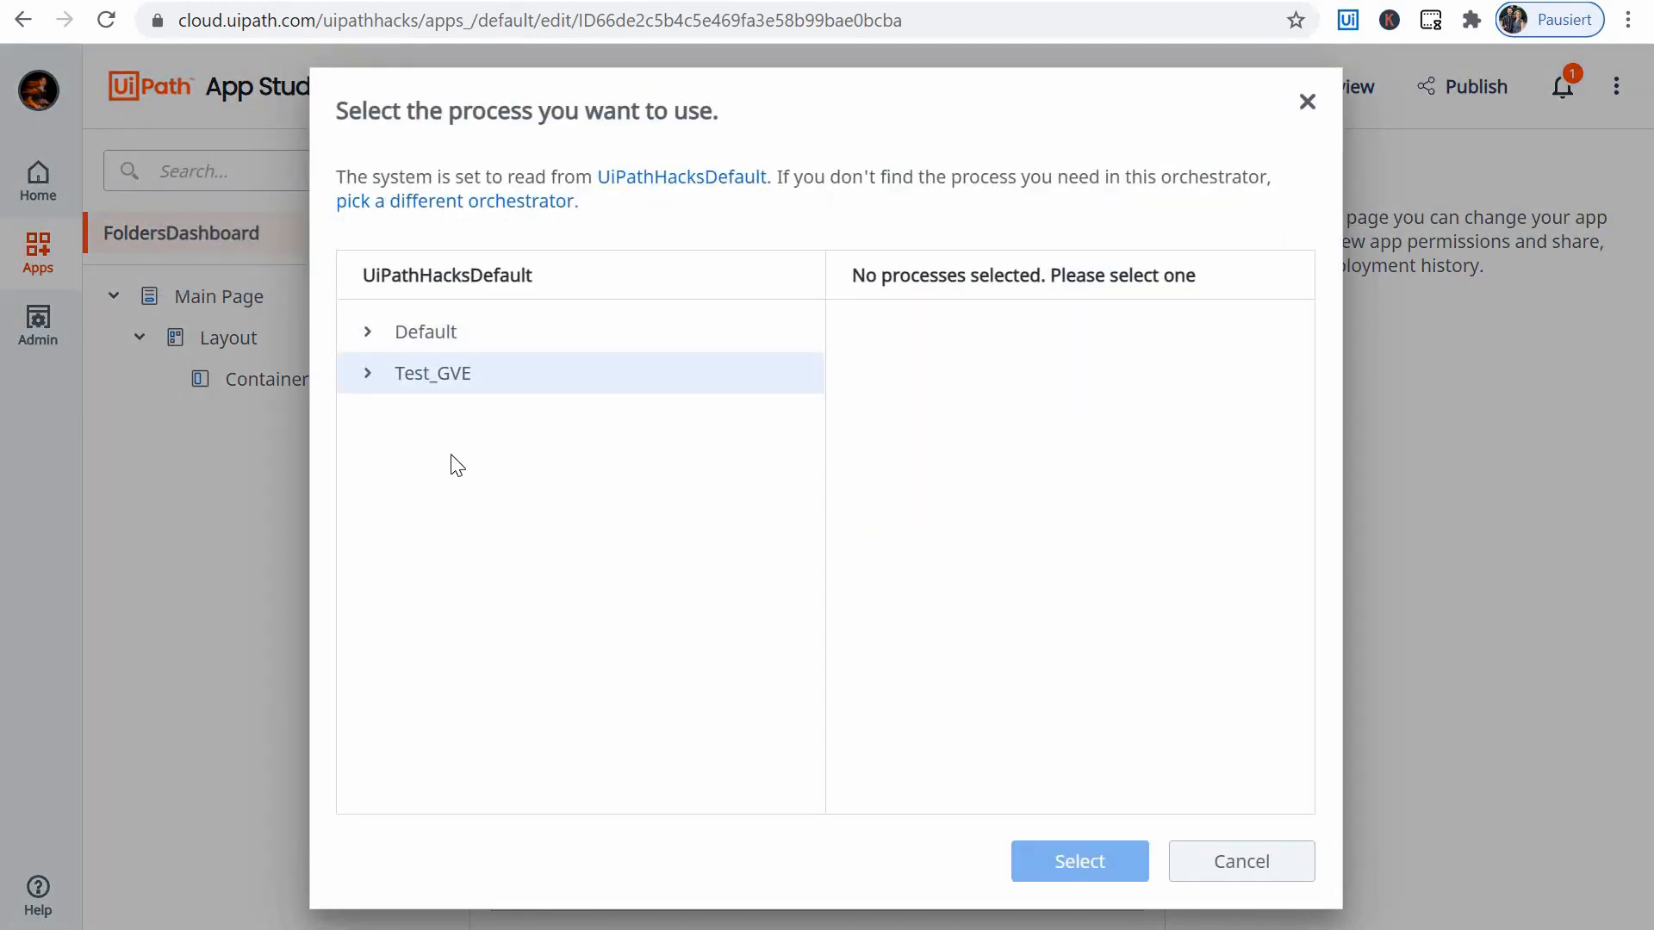
pyautogui.click(534, 388)
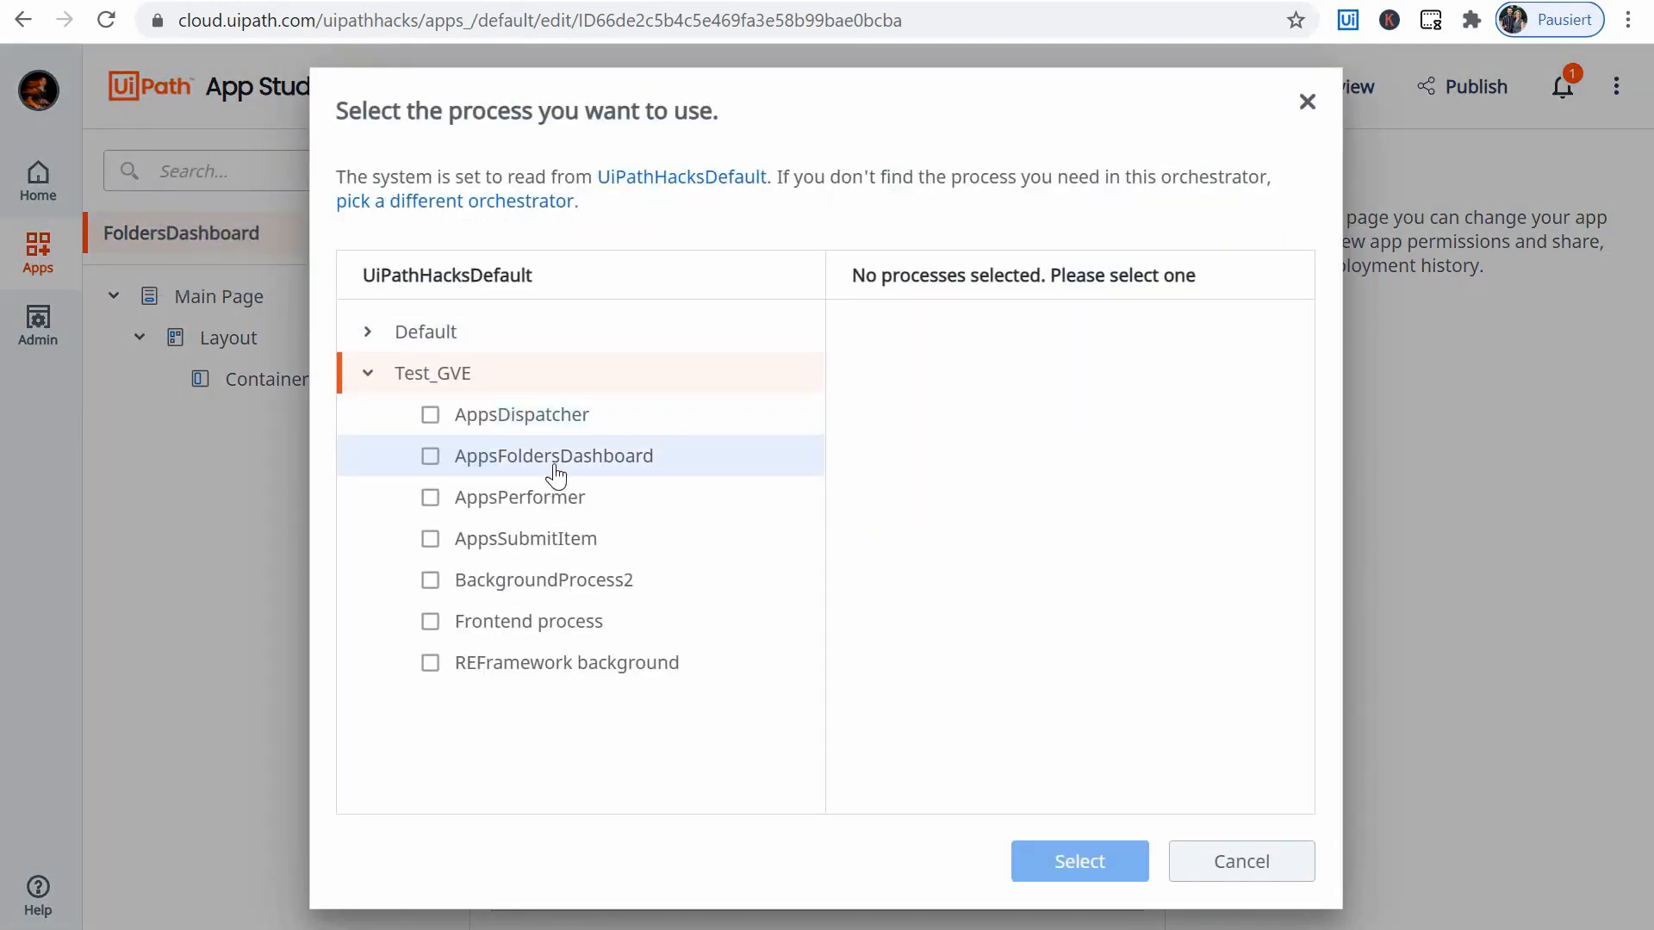
pyautogui.click(430, 456)
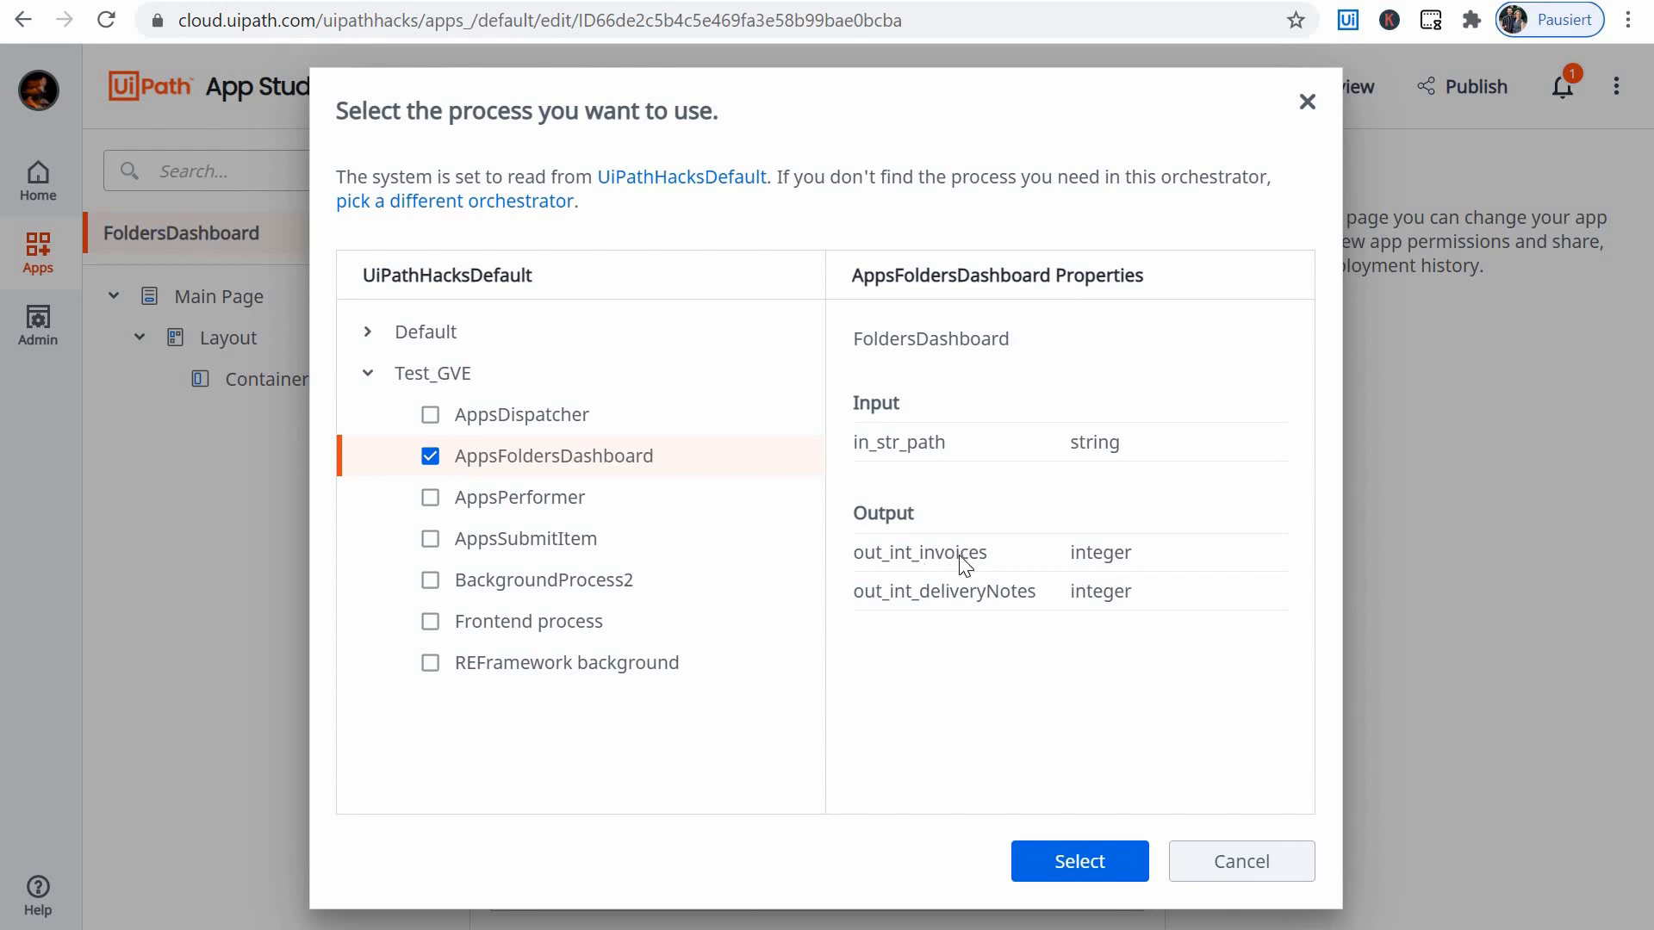
pyautogui.click(1079, 861)
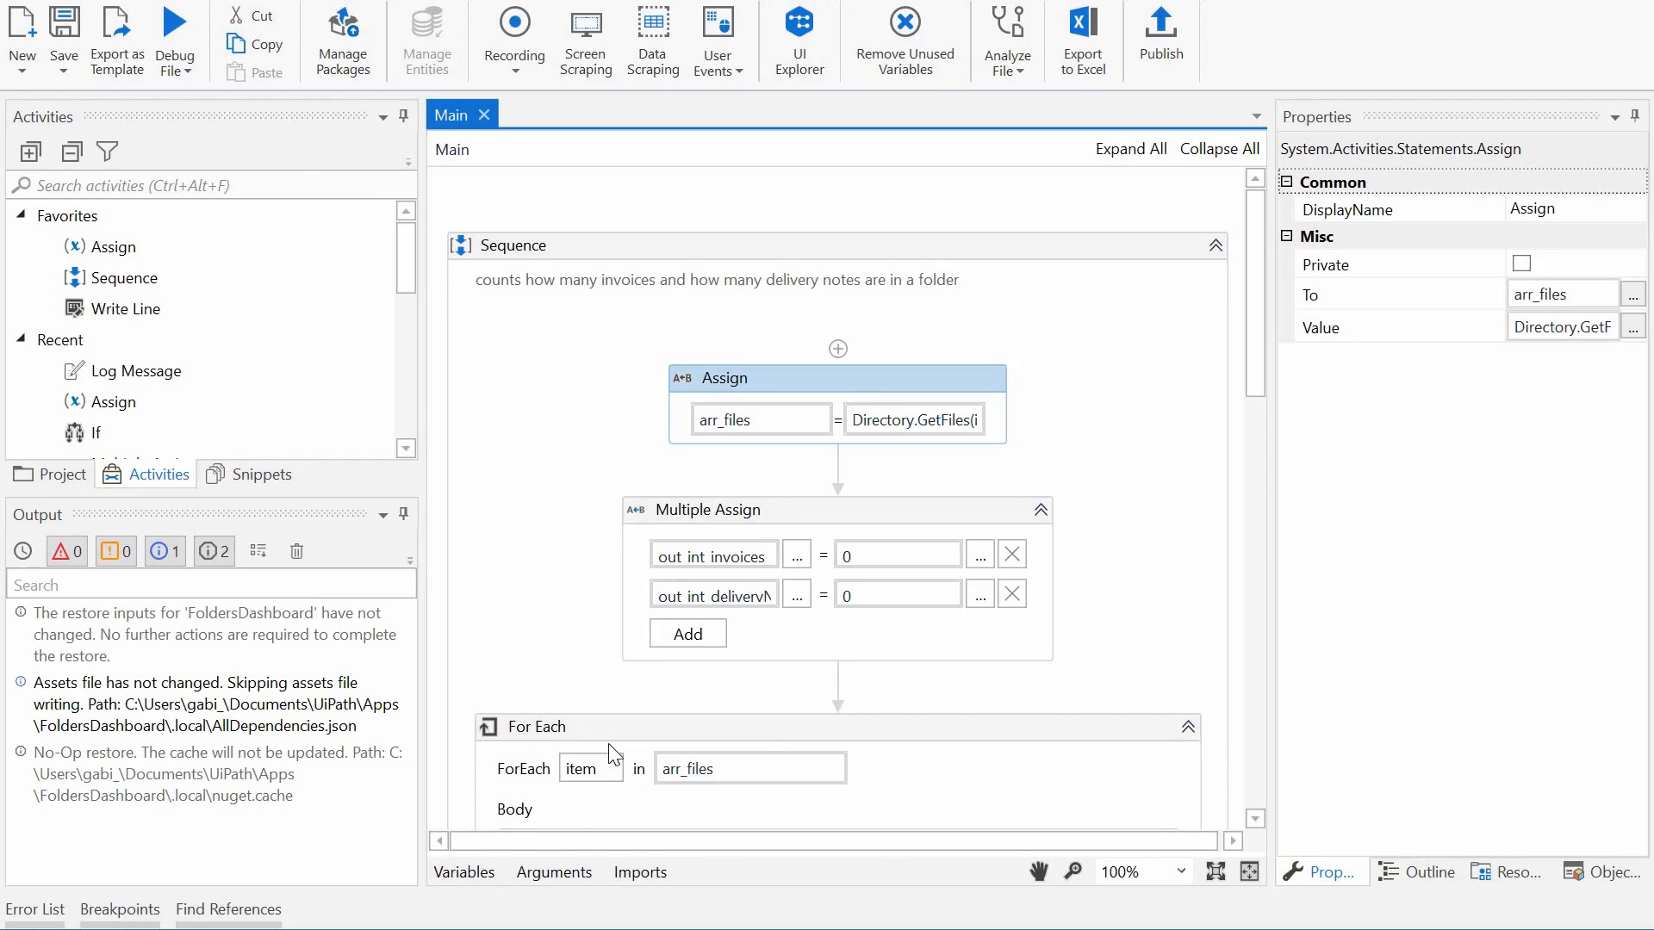
# - Examine the Main workflow's arguments and its activities, from the file array assignment through the For Each conditions to the log messages
pyautogui.click(553, 872)
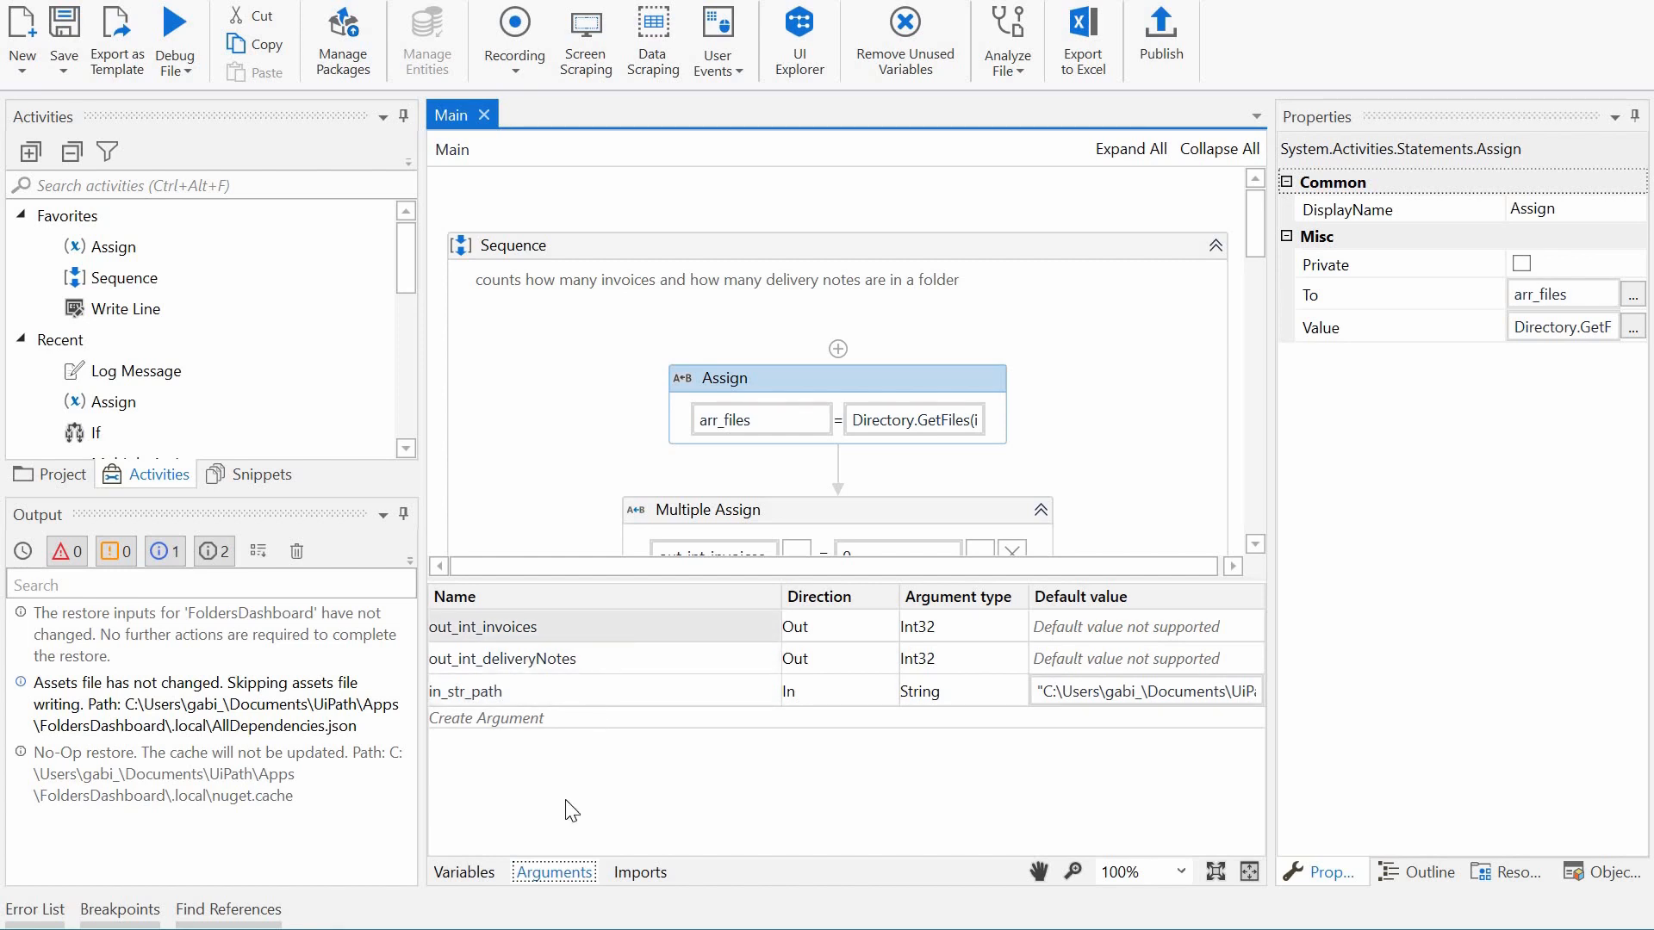
pyautogui.click(797, 379)
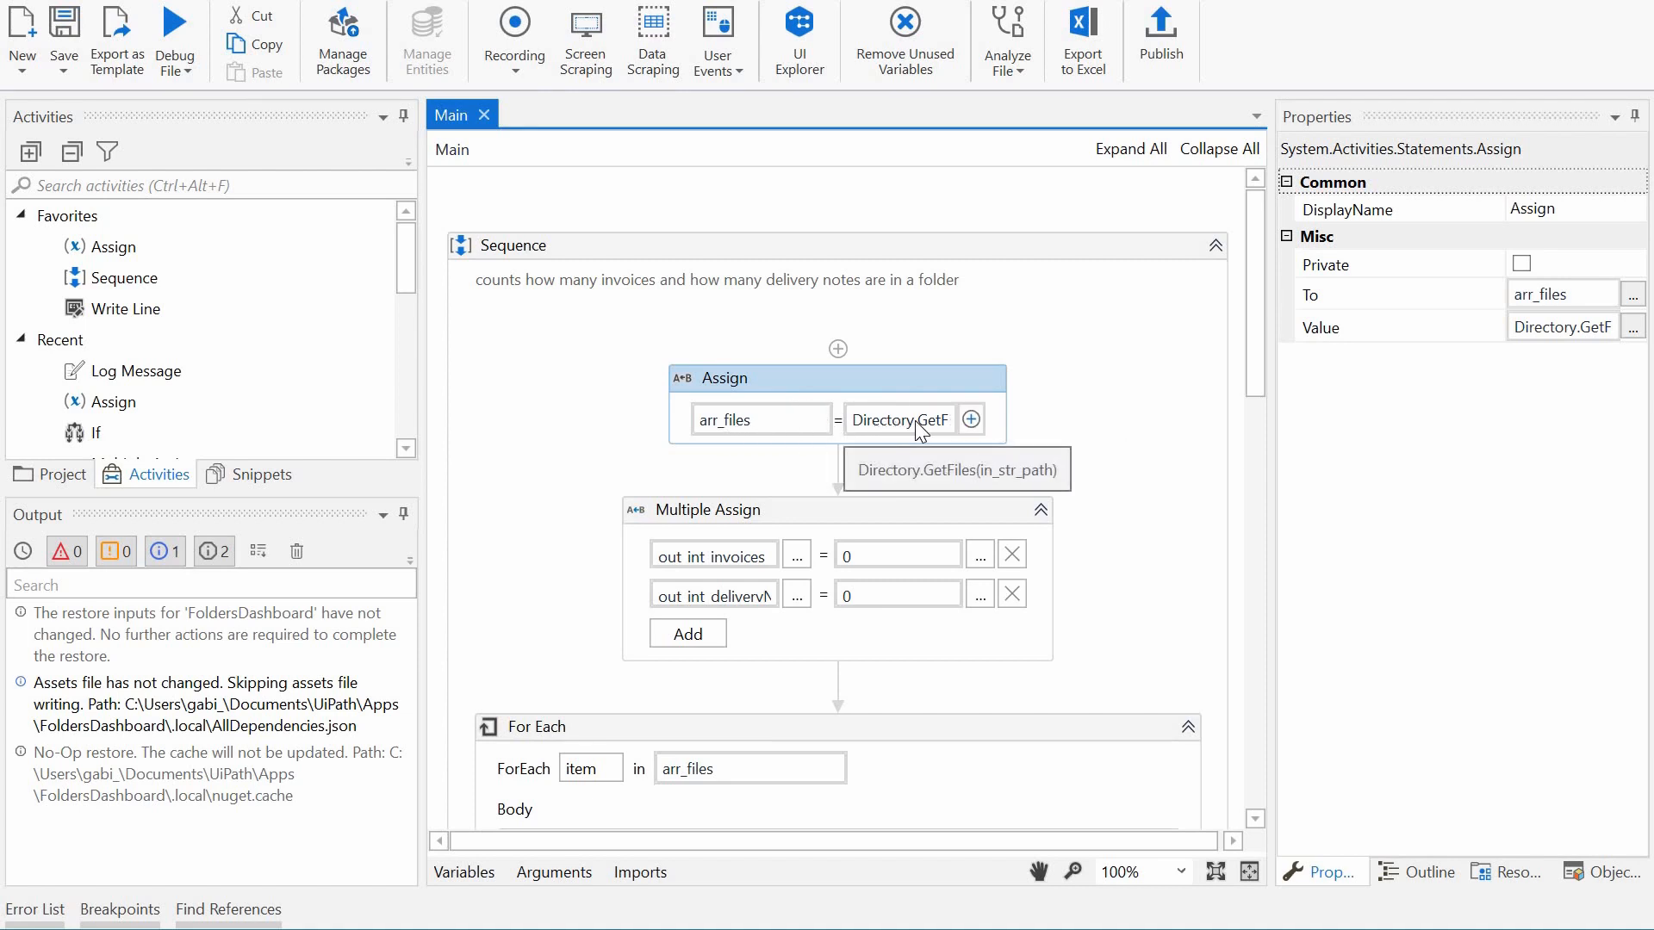
pyautogui.click(777, 564)
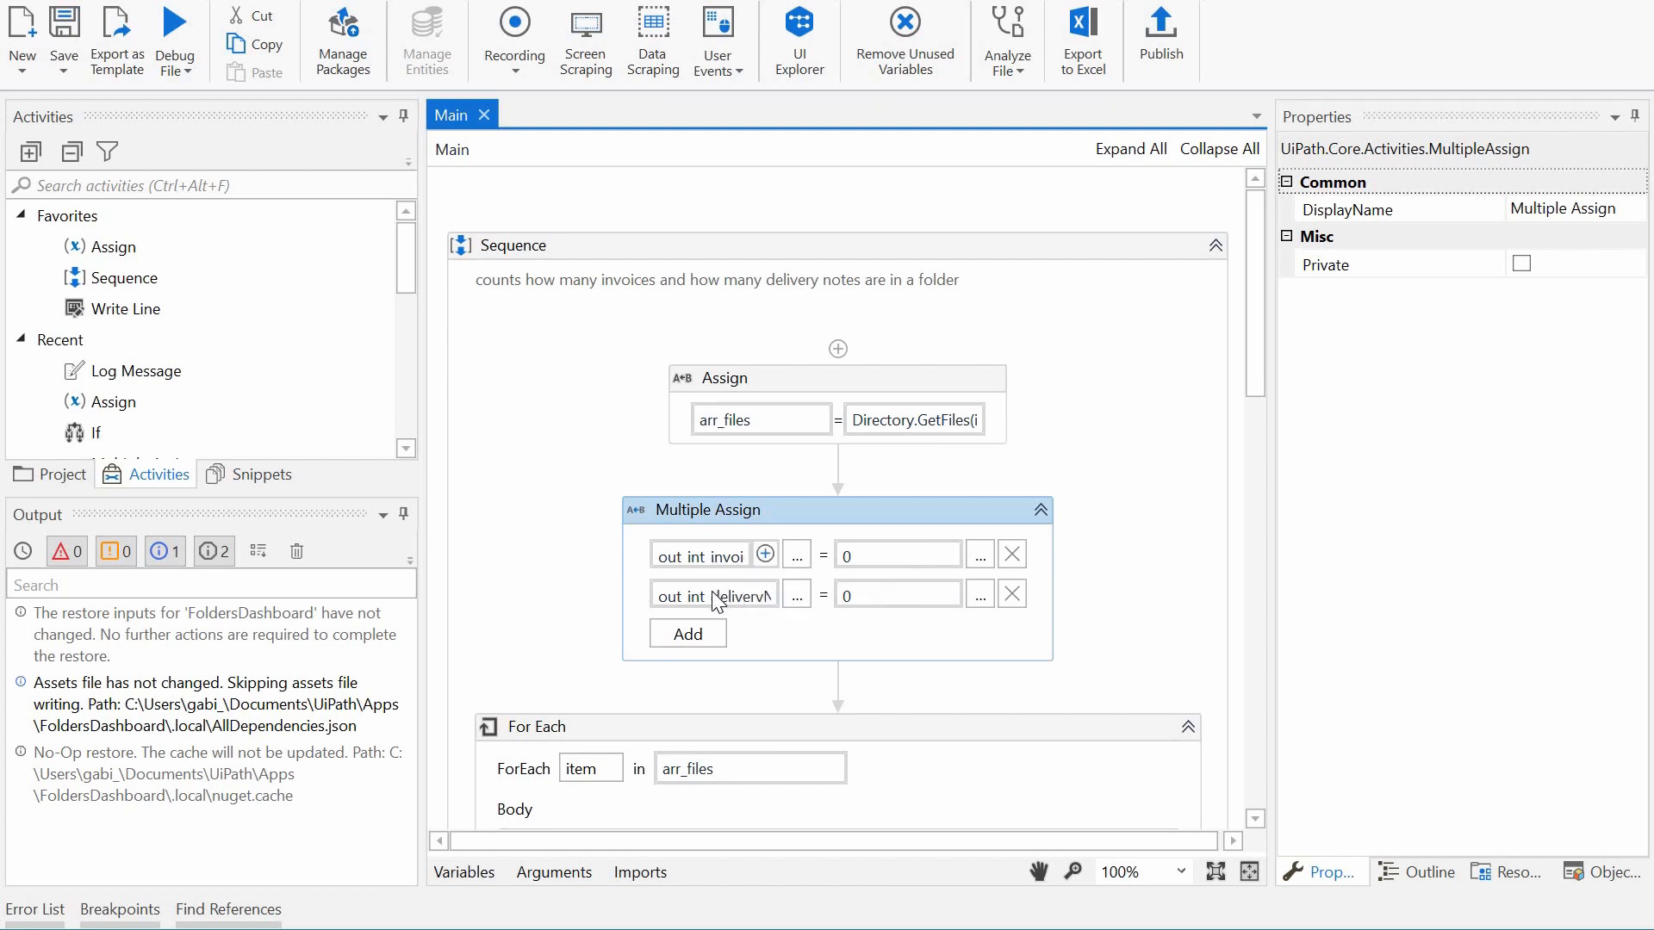
pyautogui.scroll(-5, 603, 517)
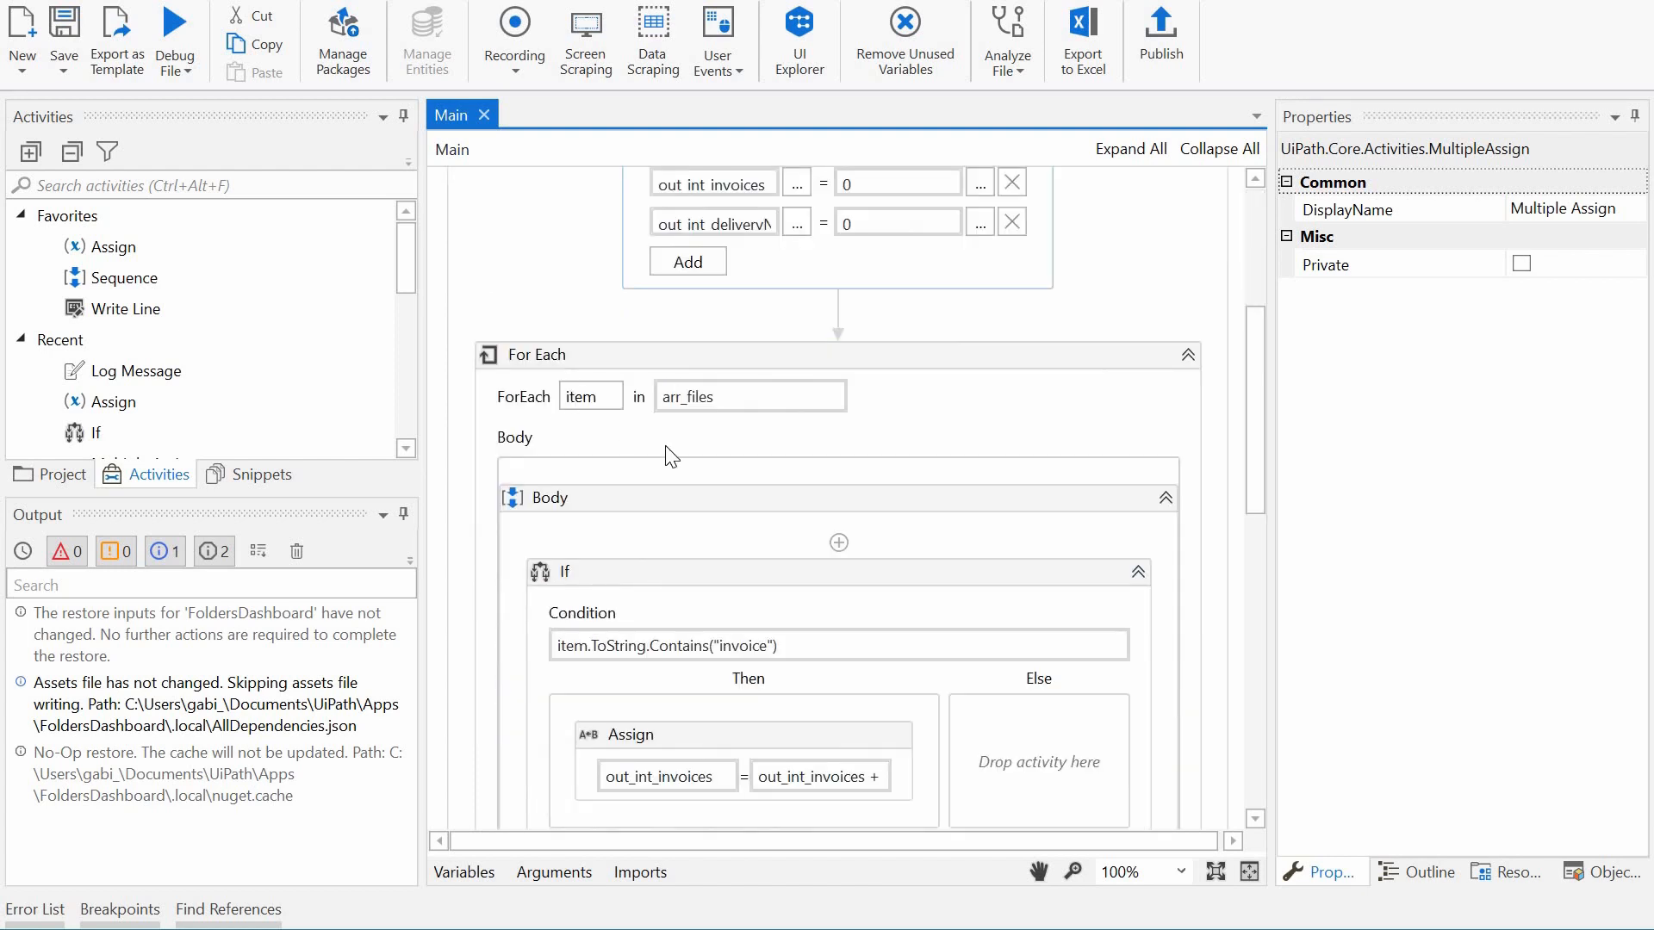
pyautogui.scroll(3, 712, 261)
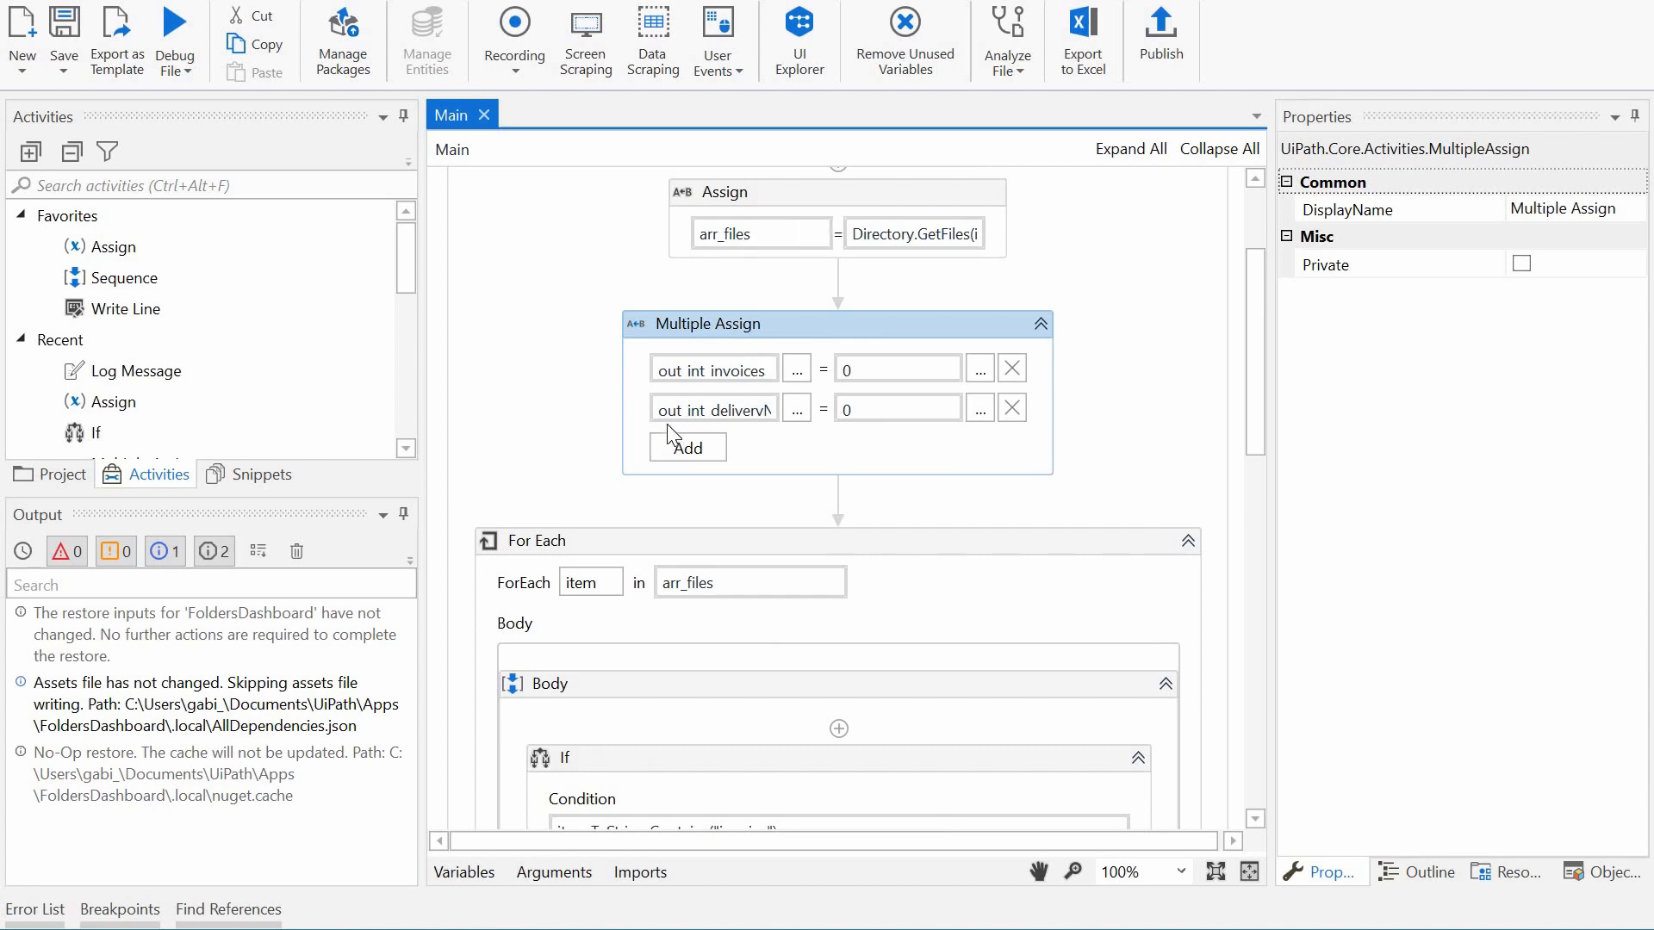
pyautogui.scroll(-4, 665, 439)
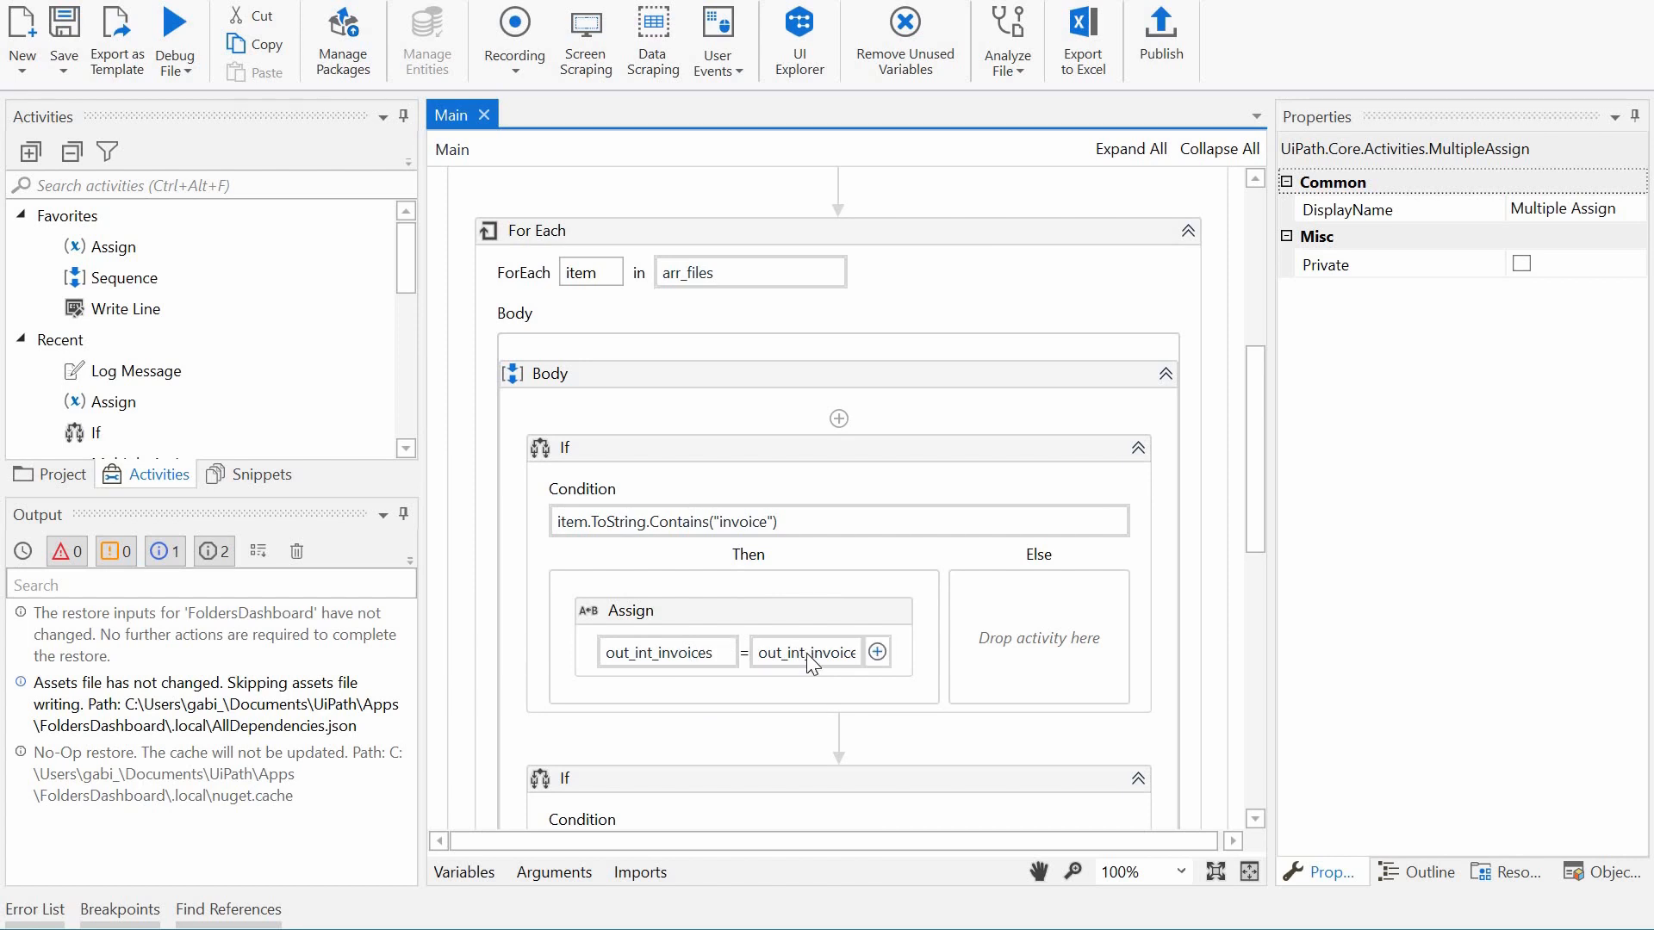
pyautogui.scroll(-5, 741, 595)
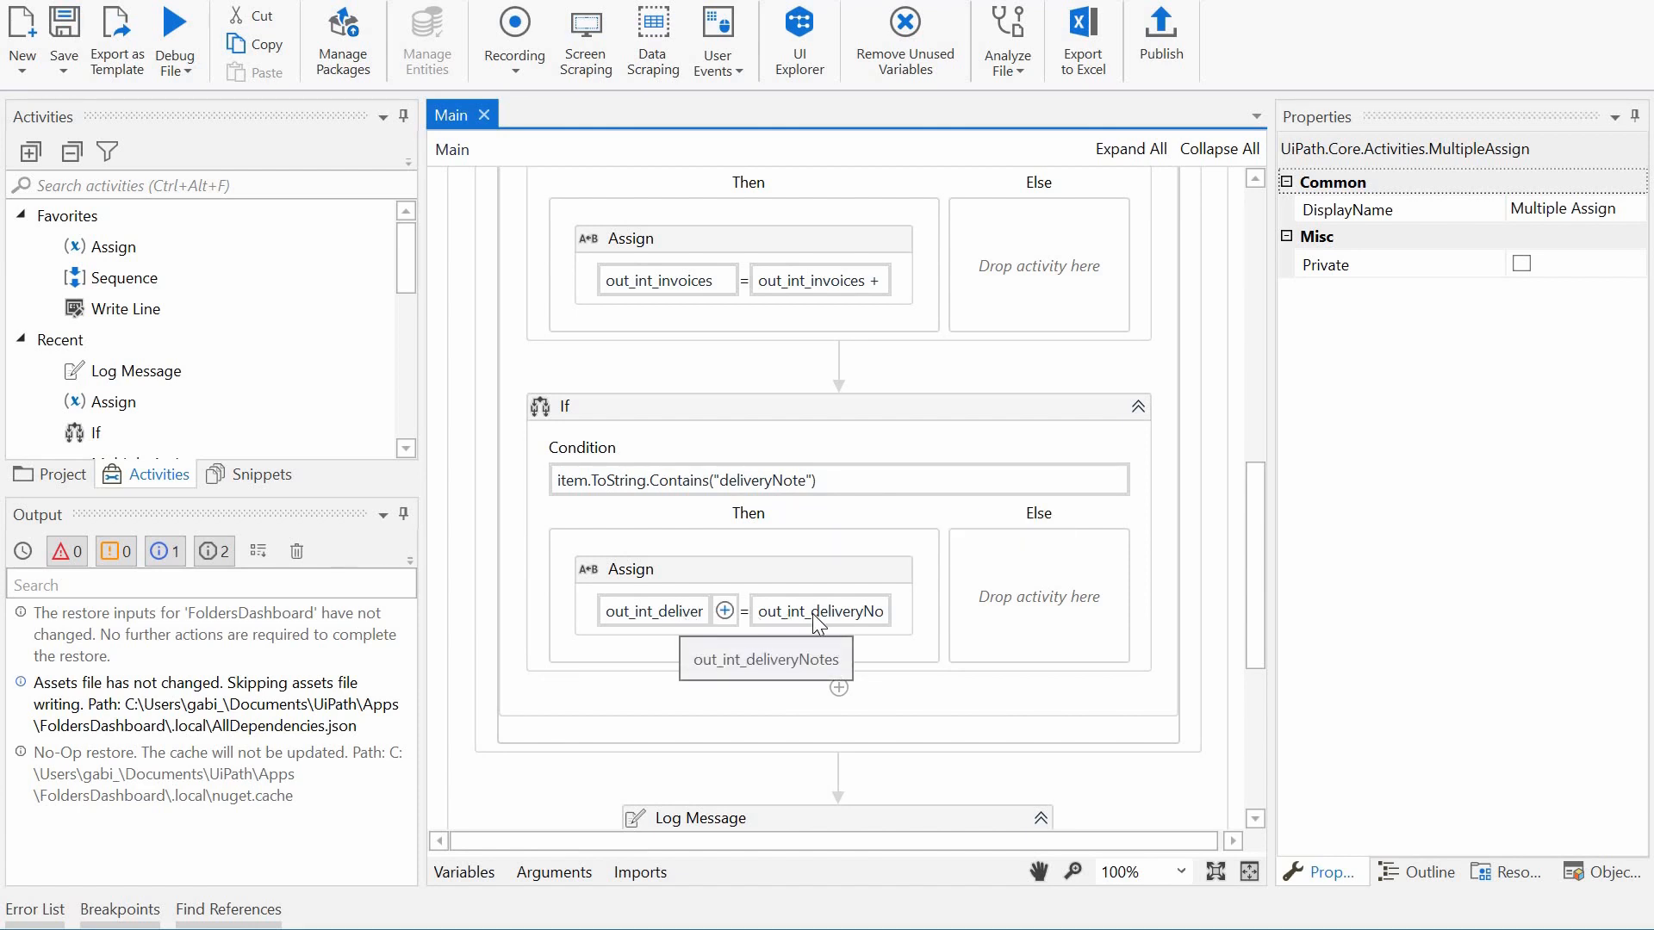
pyautogui.scroll(-1, 814, 634)
pyautogui.scroll(-5, 811, 627)
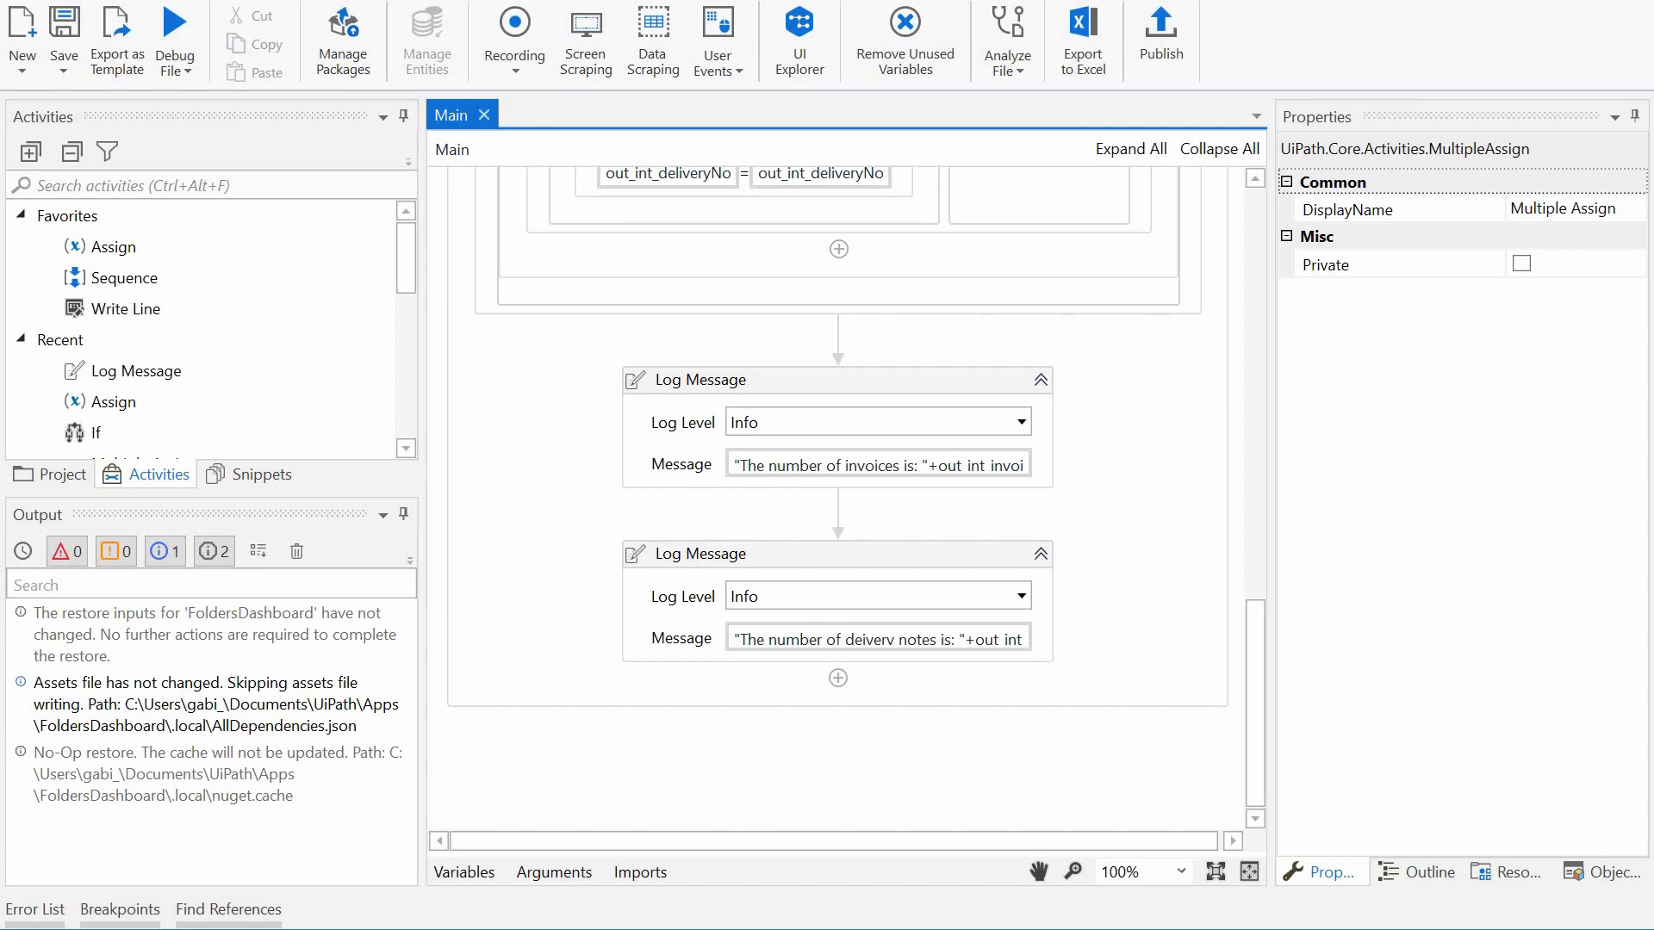
# - Switch to File Explorer, check the path and files of Data Folder, and minimize its window
pyautogui.hotkey('alt', 'Tab')
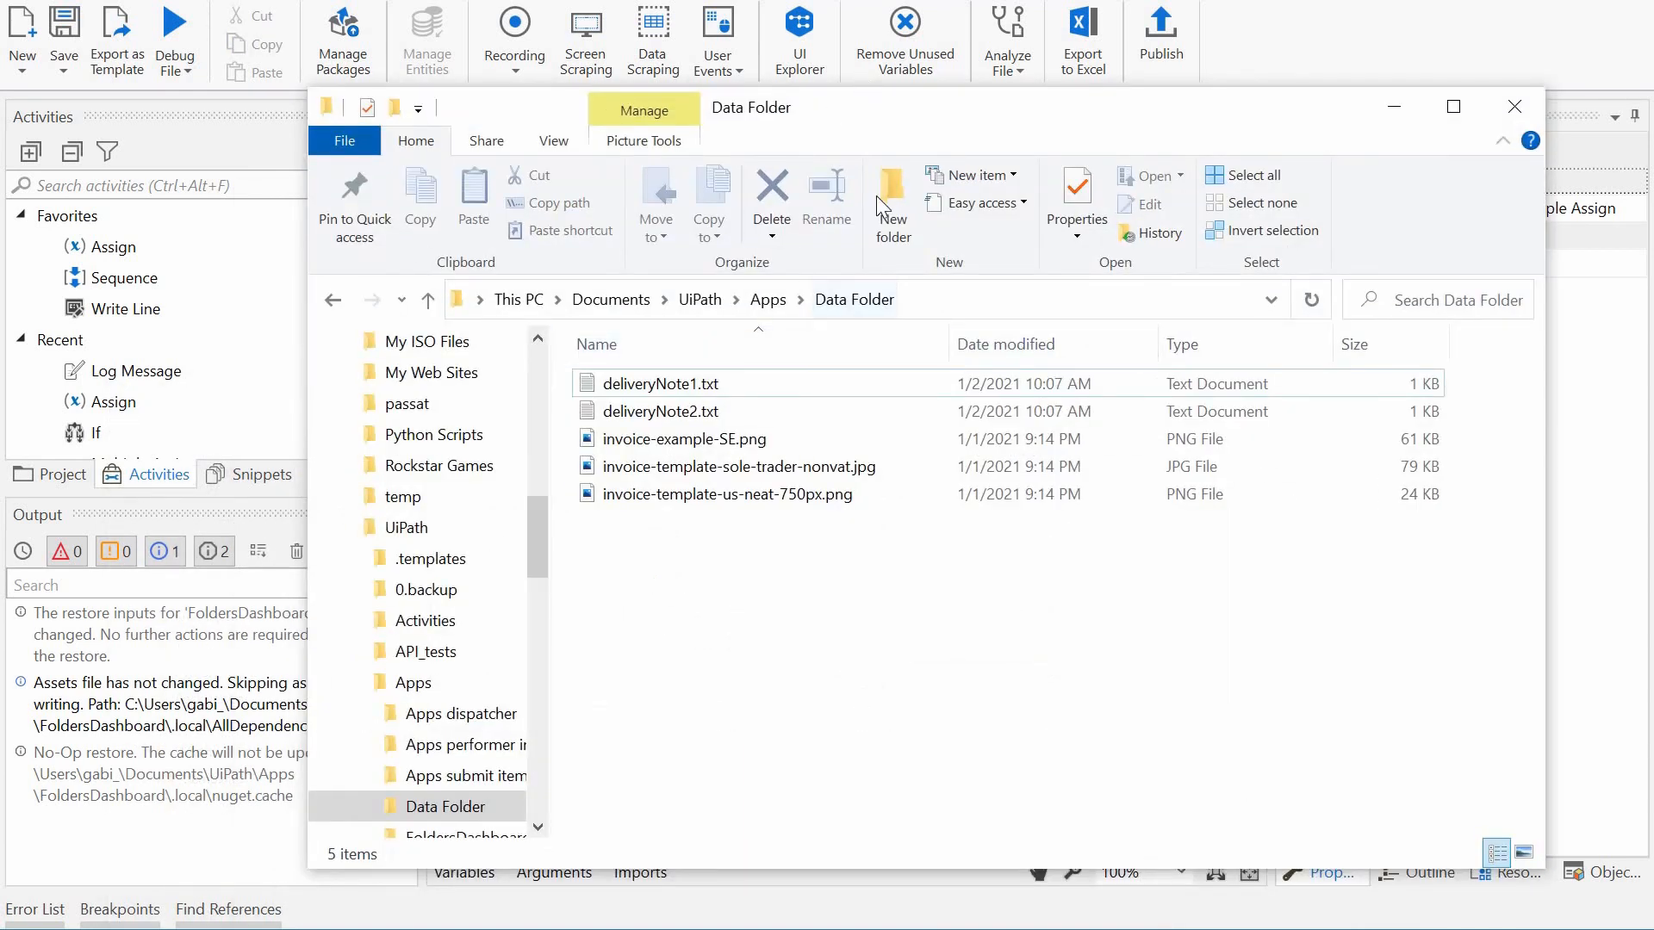
pyautogui.moveTo(876, 107); pyautogui.dragTo(918, 59)
pyautogui.click(1022, 253)
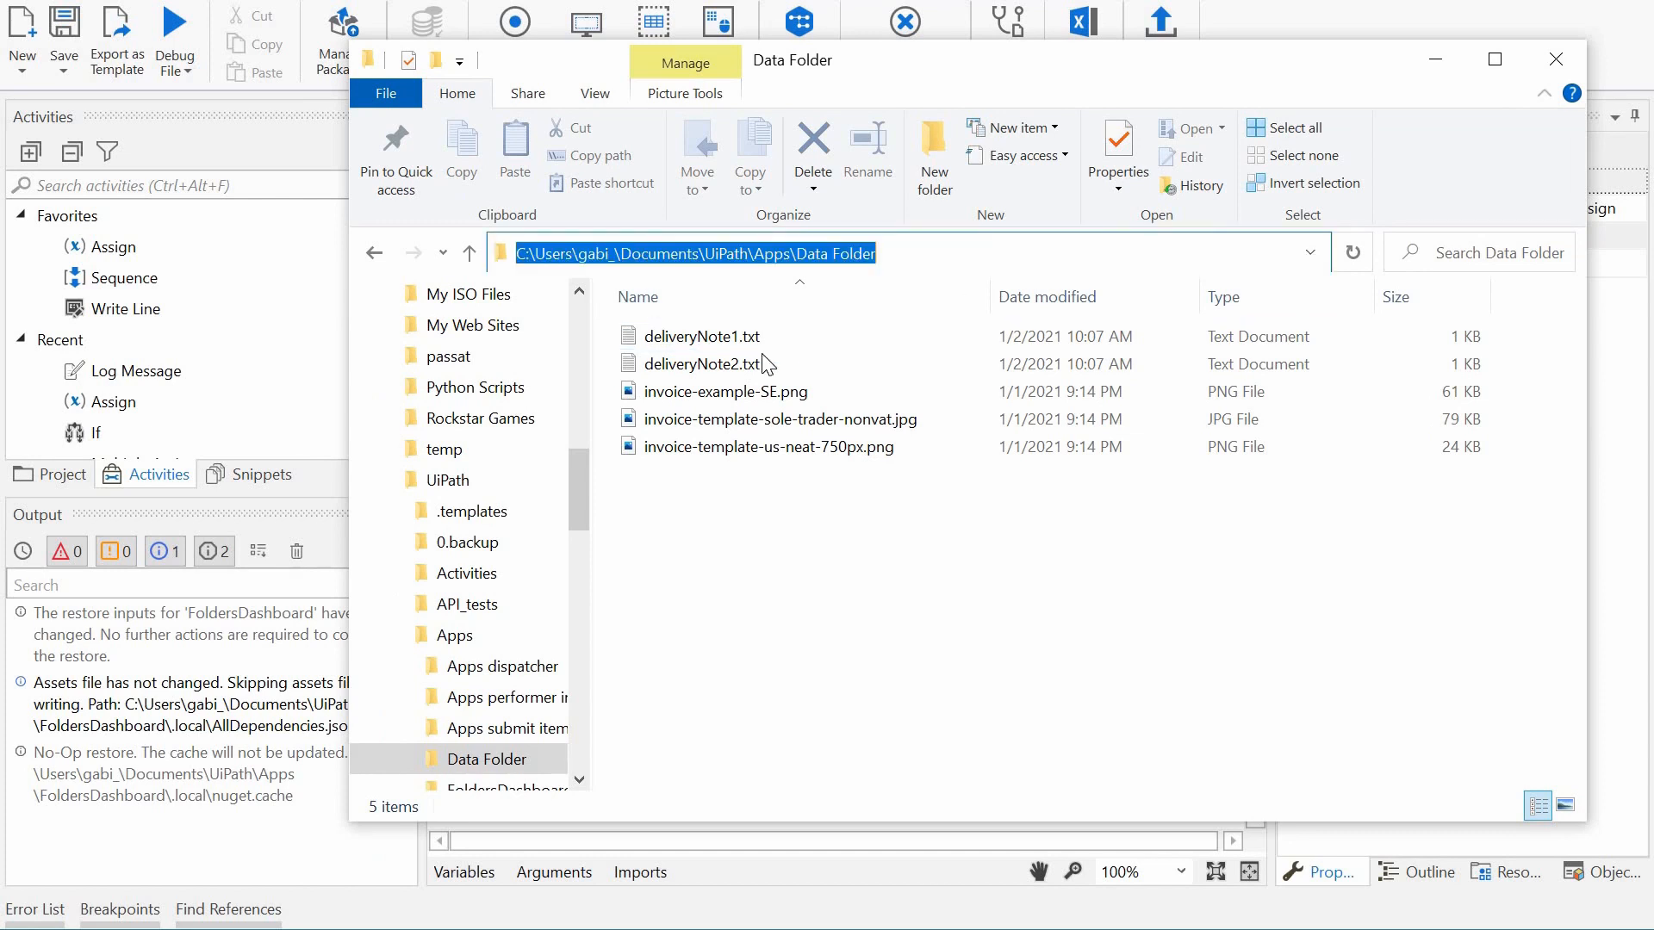
pyautogui.click(746, 470)
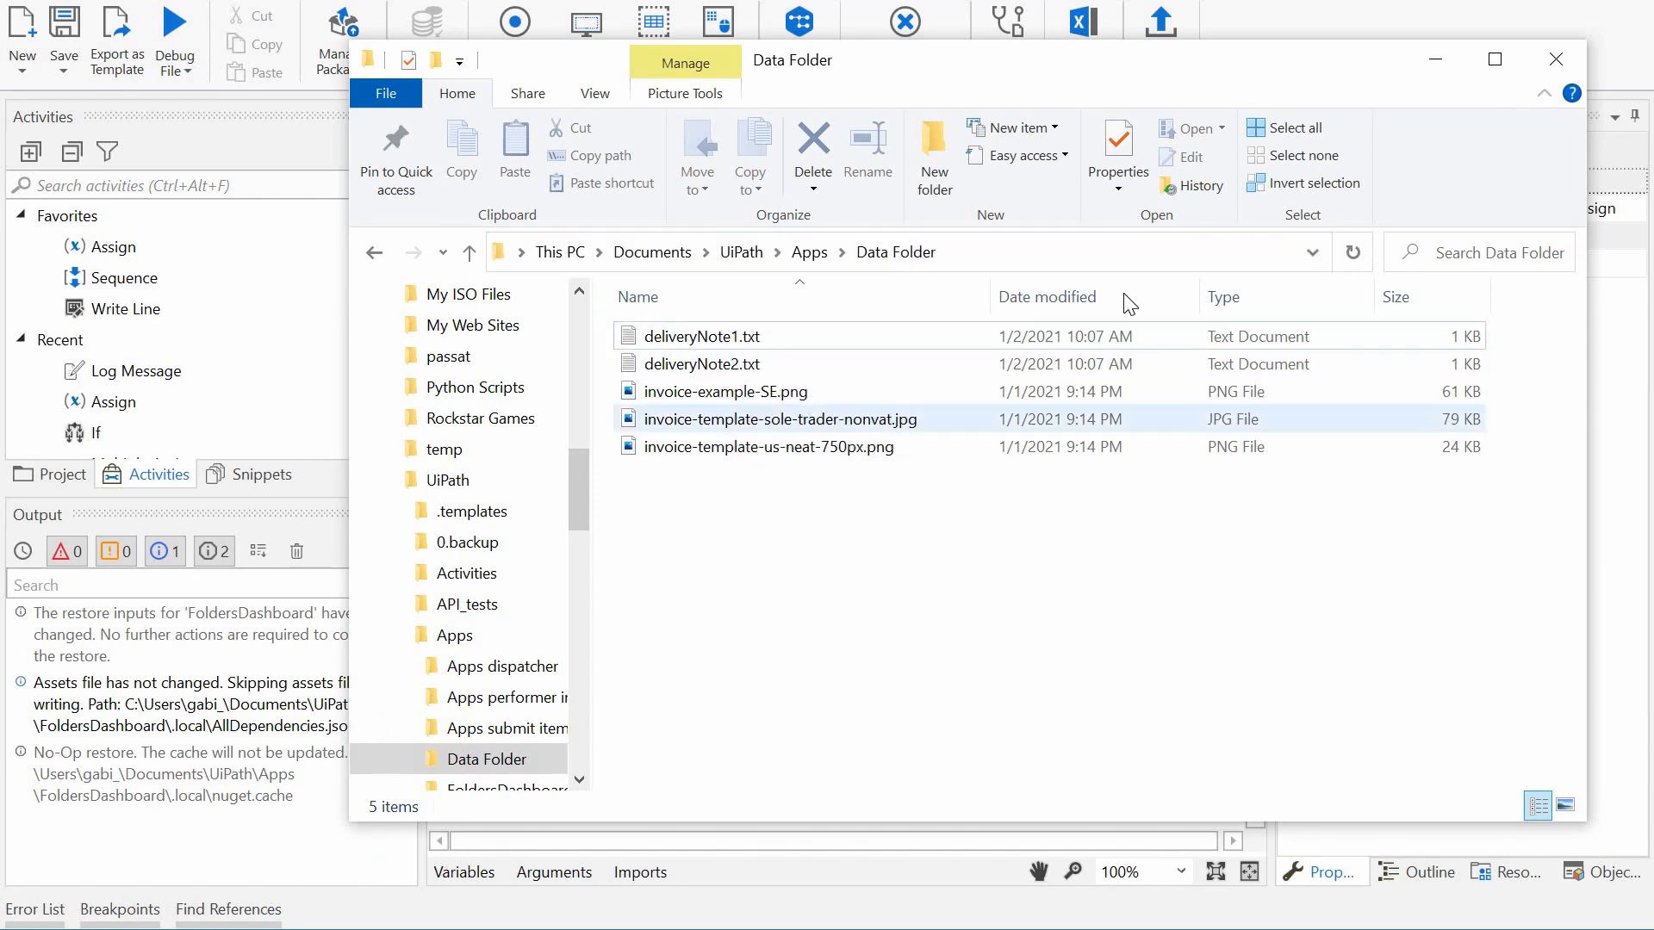
pyautogui.click(1435, 60)
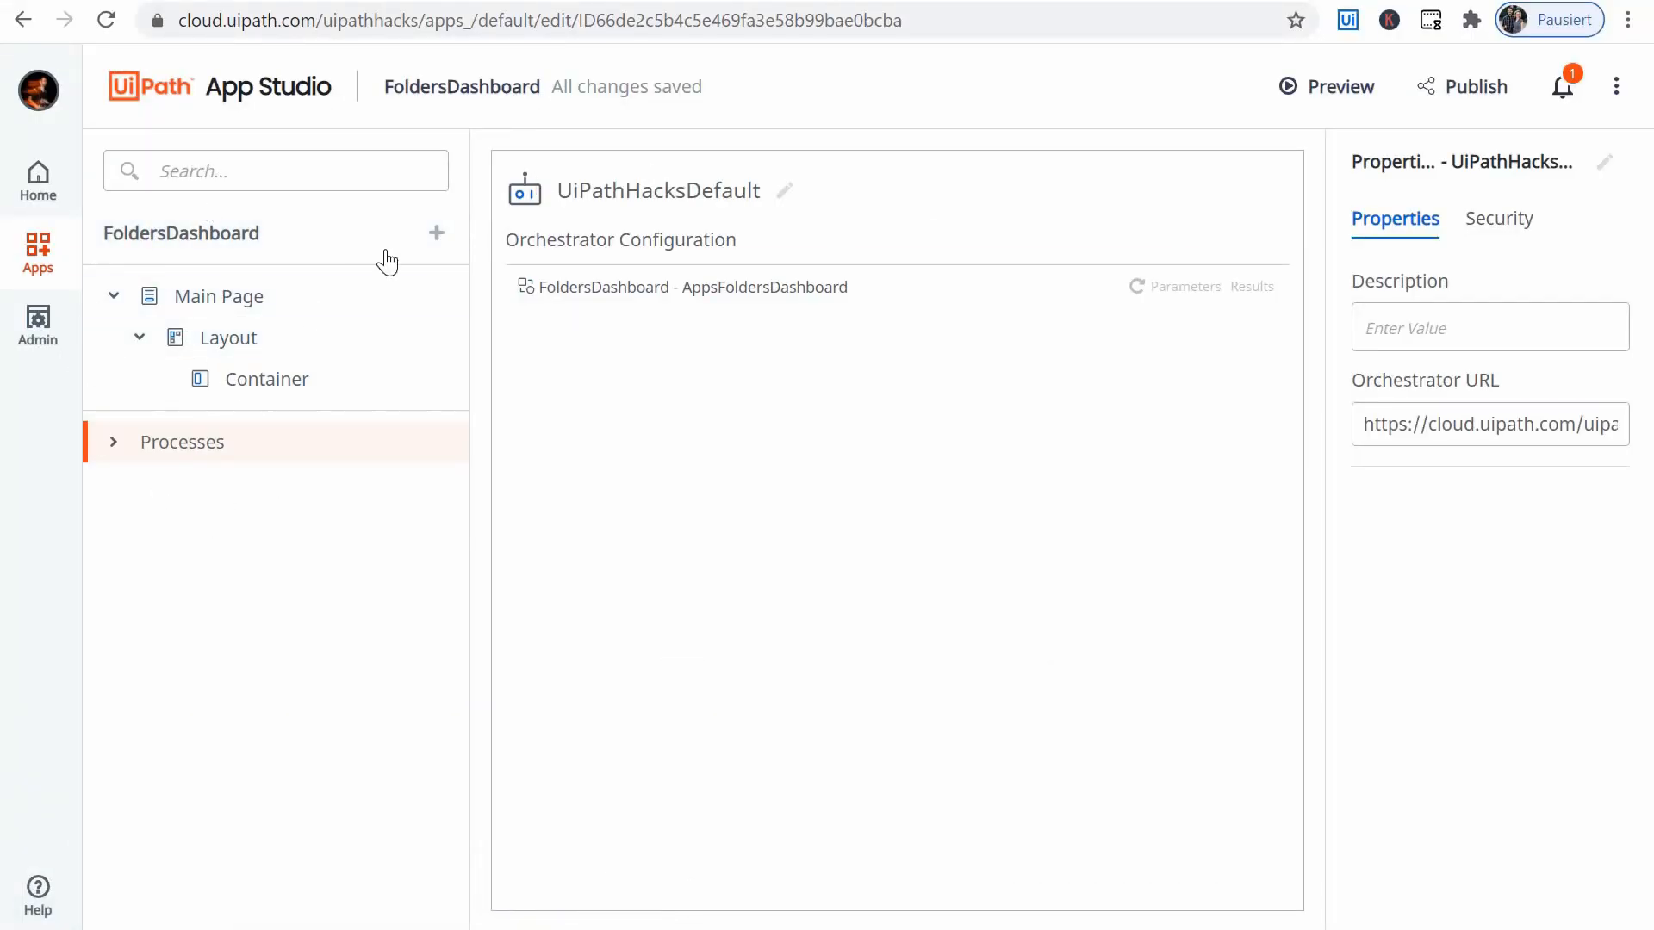
# - Inspect the Main Page and its Layout, the options for adding items to the app, and the app's General settings
pyautogui.click(215, 296)
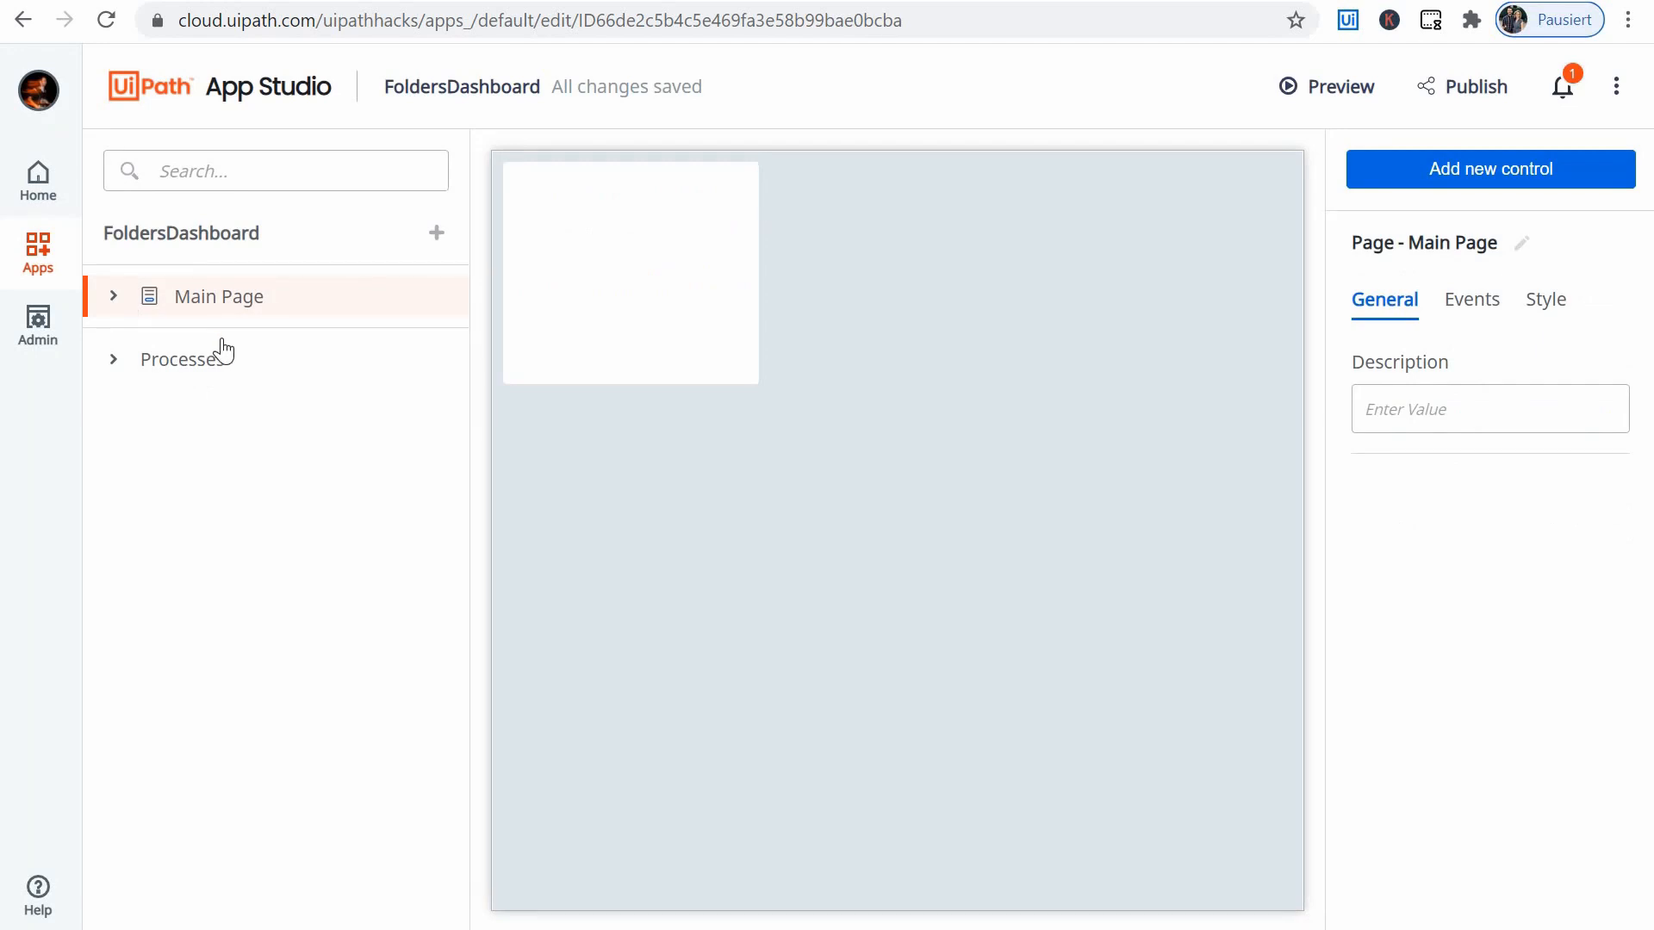
pyautogui.click(153, 343)
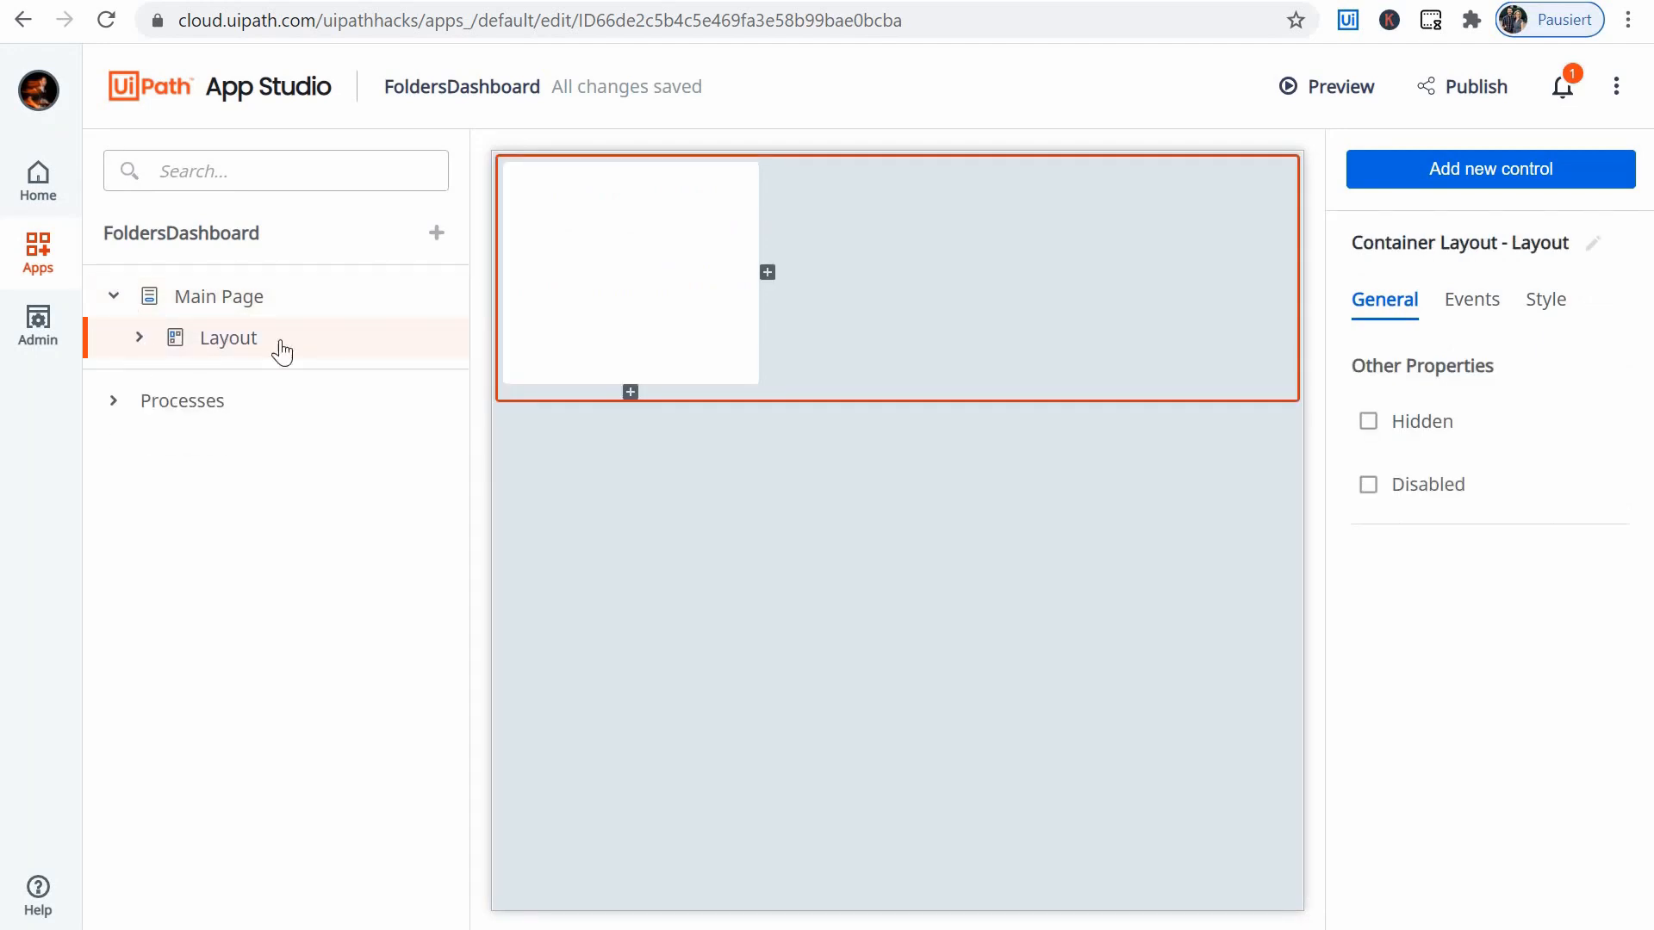
pyautogui.click(247, 295)
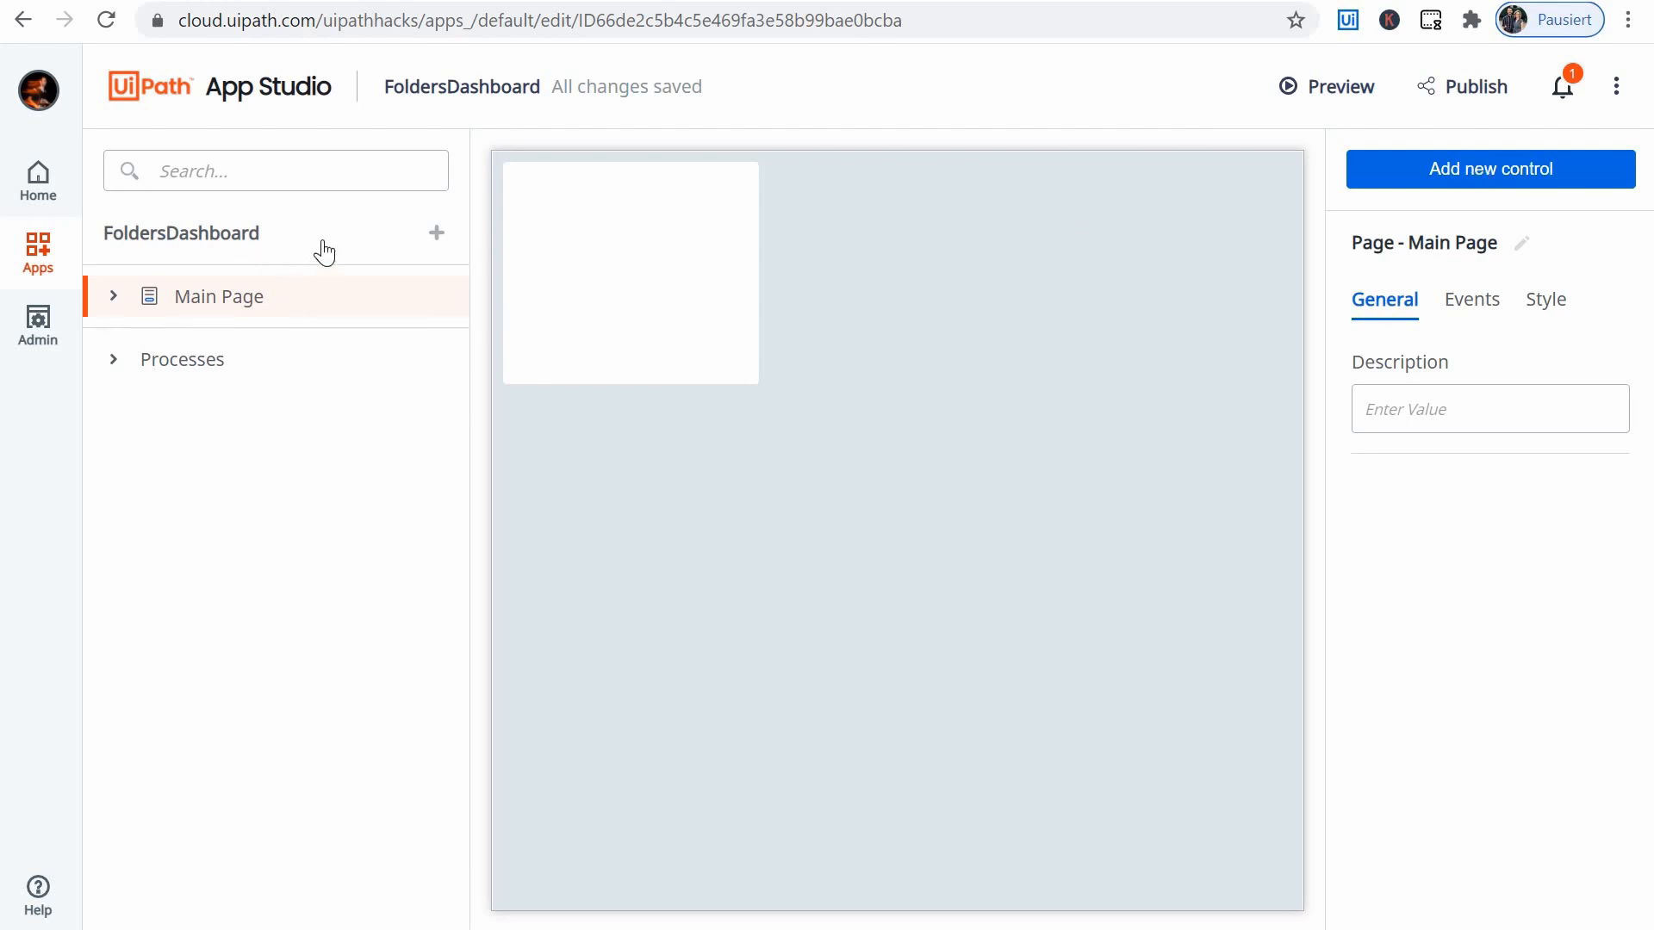
pyautogui.click(438, 244)
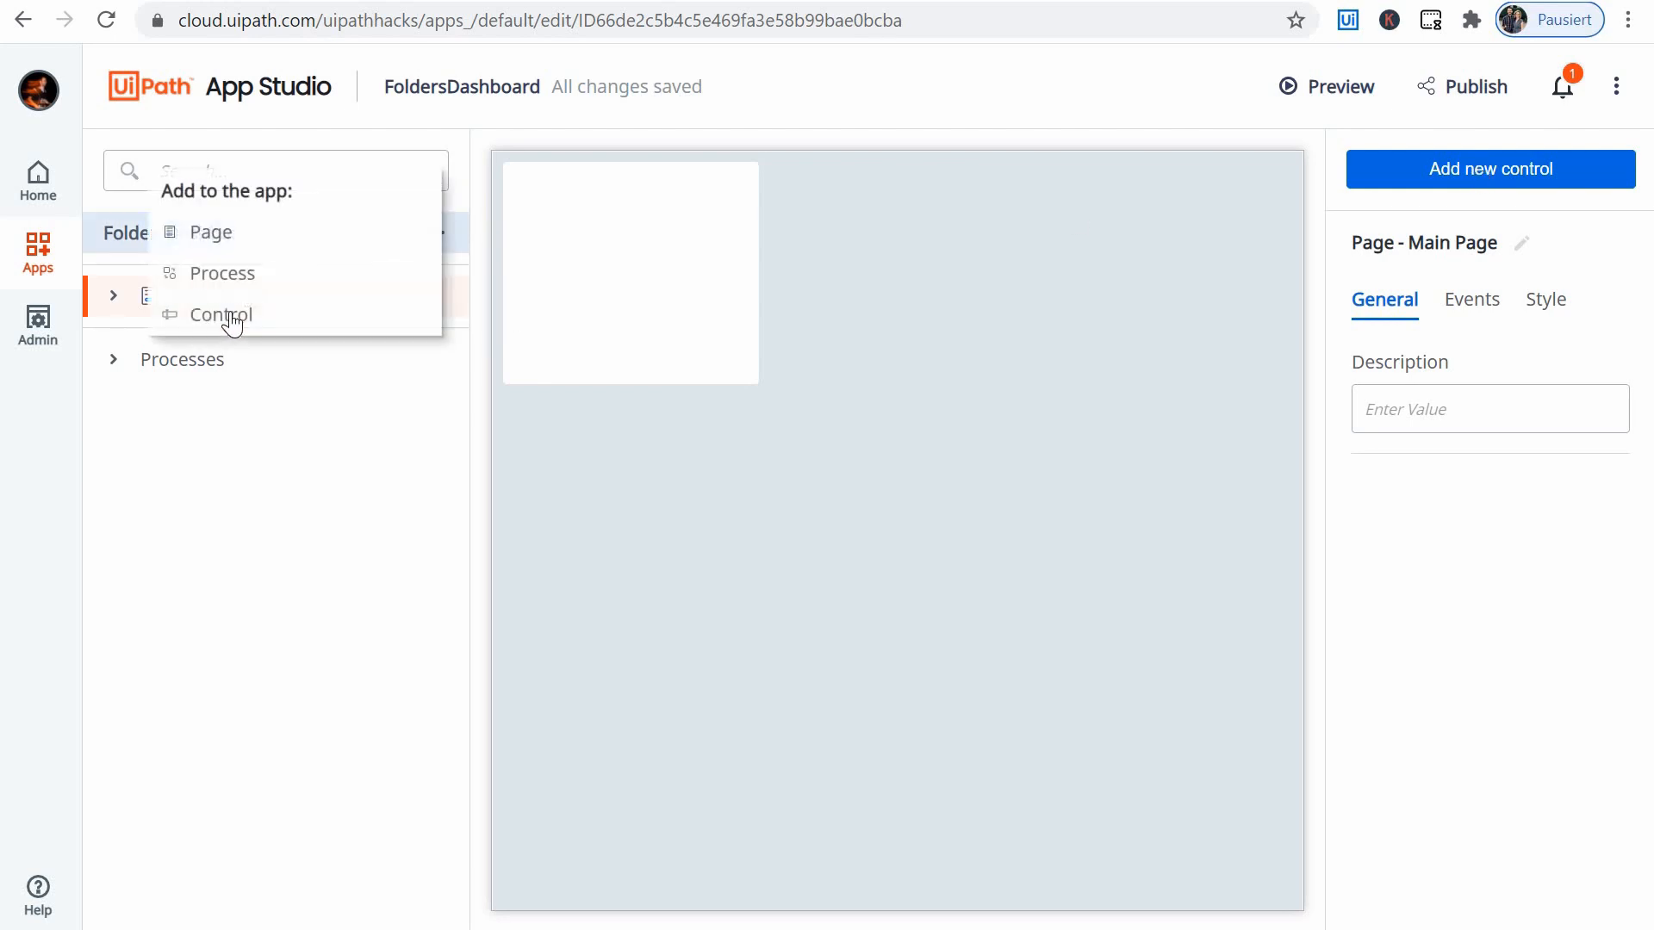
pyautogui.press('Escape')
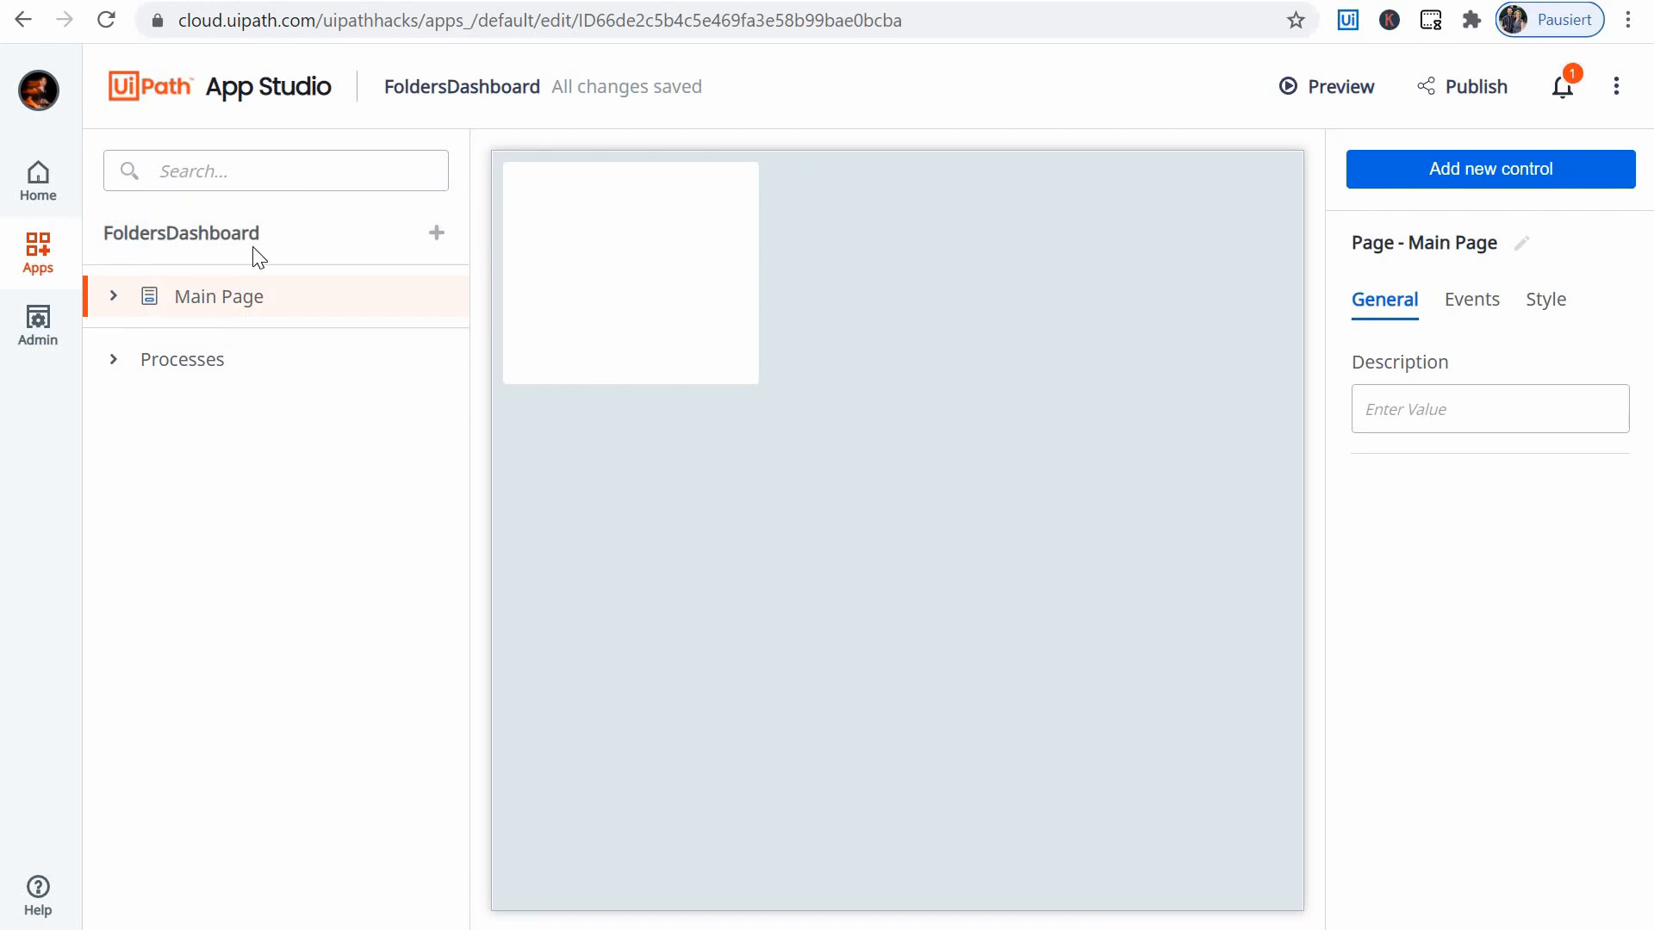
pyautogui.click(191, 245)
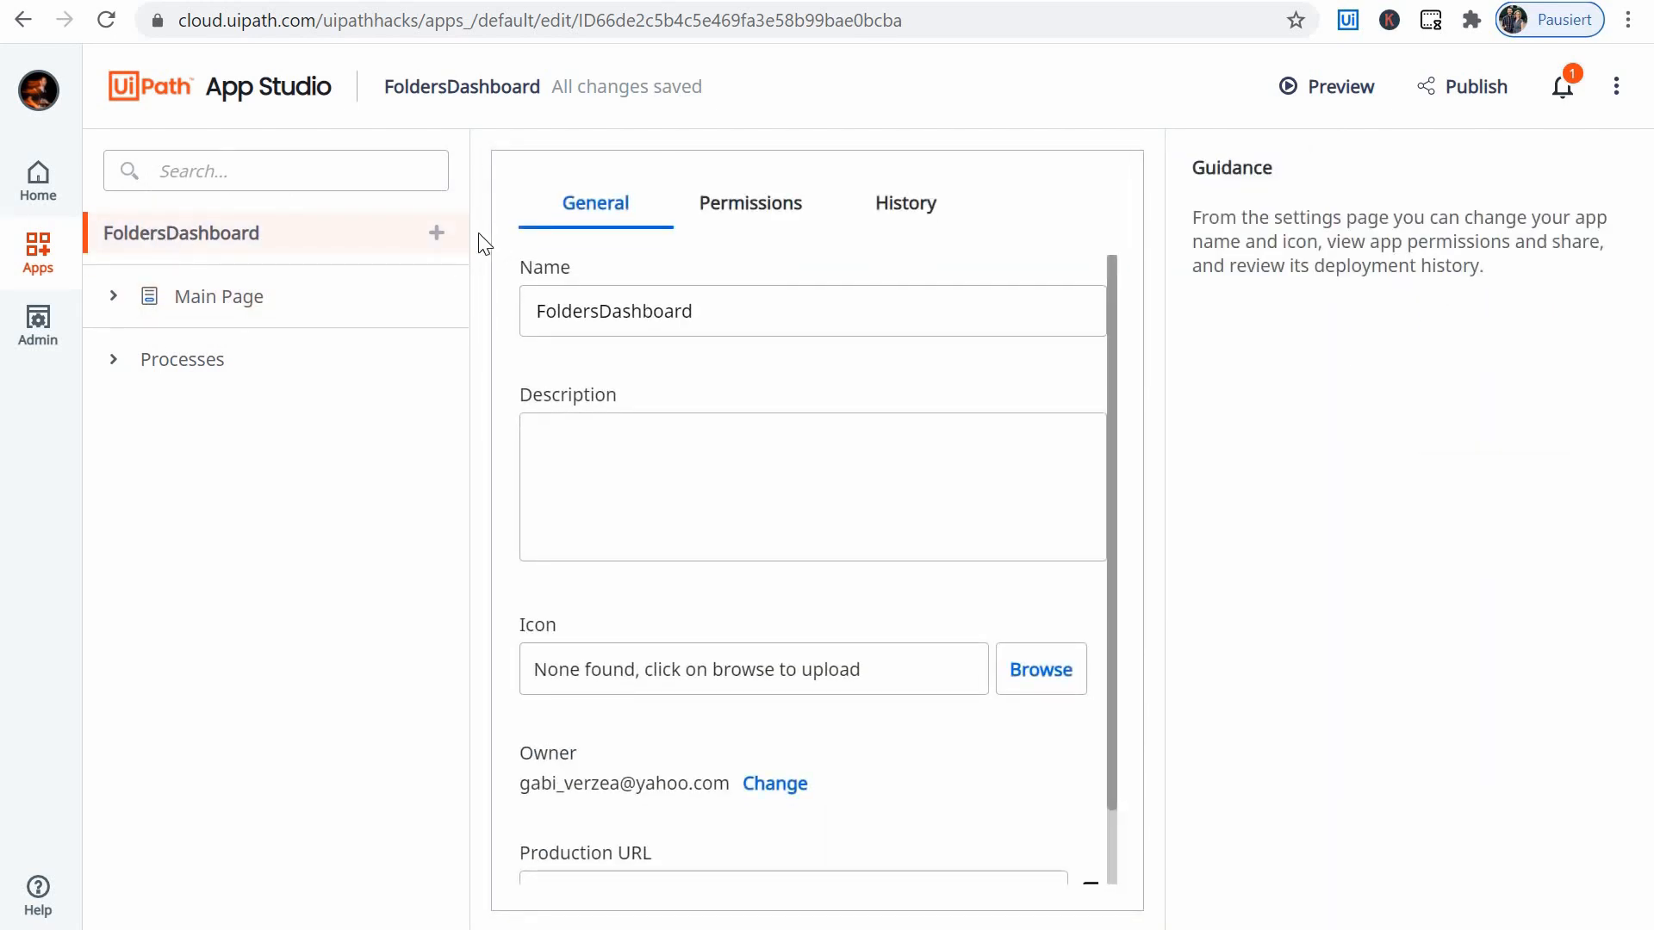
pyautogui.click(437, 232)
pyautogui.click(206, 303)
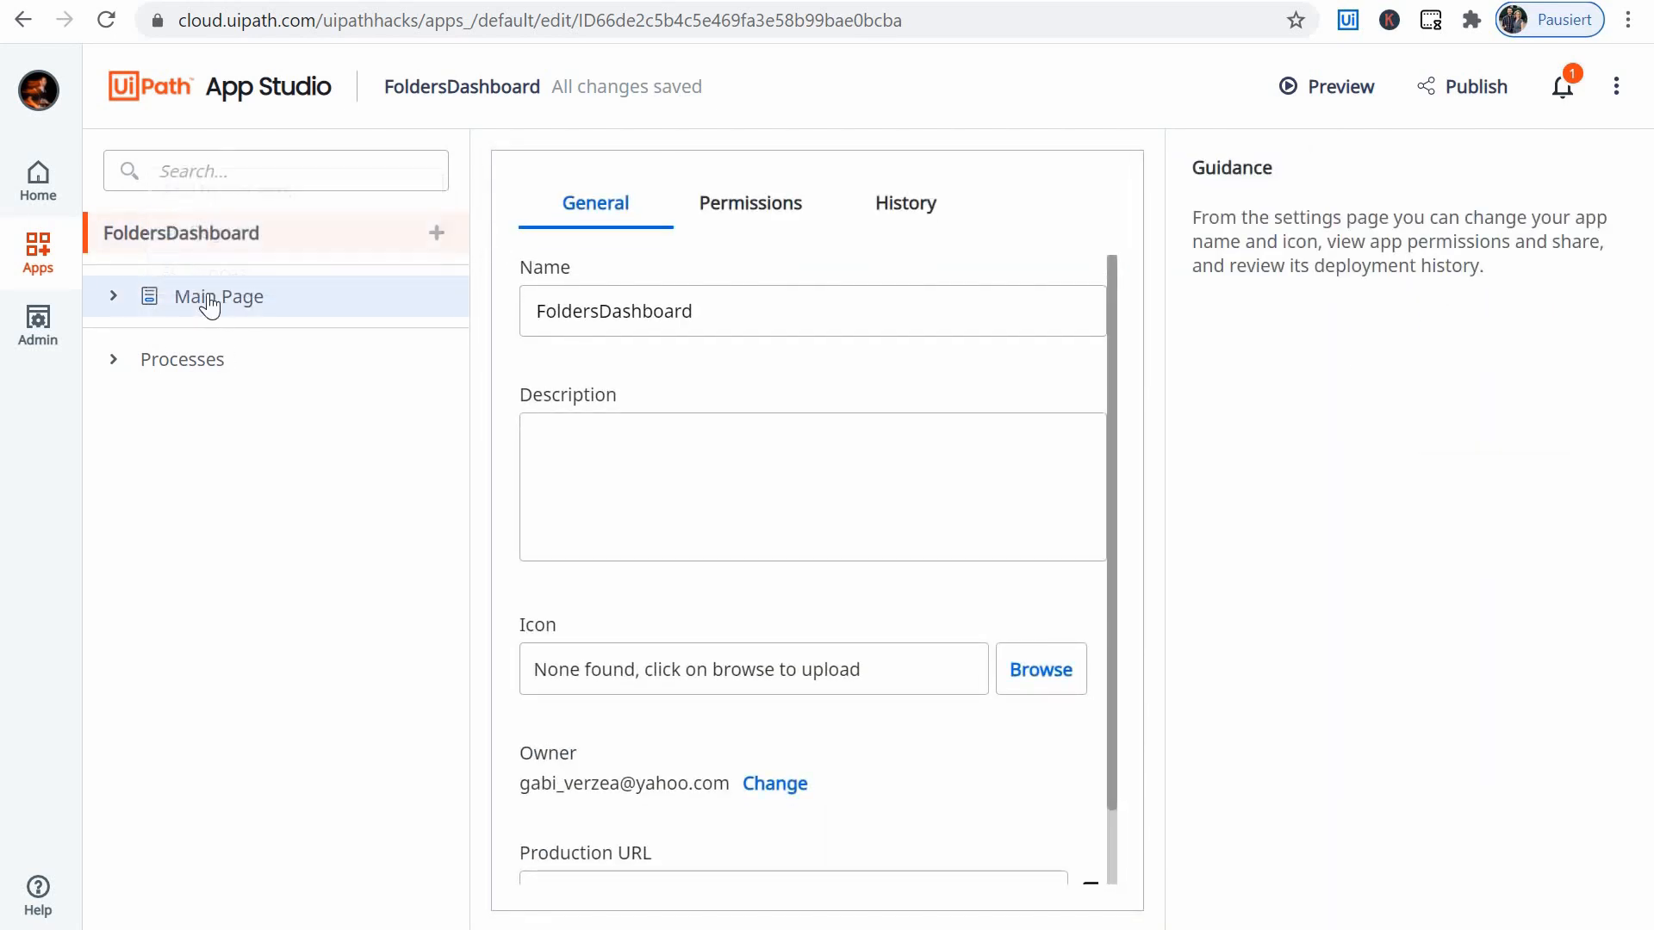
pyautogui.click(433, 234)
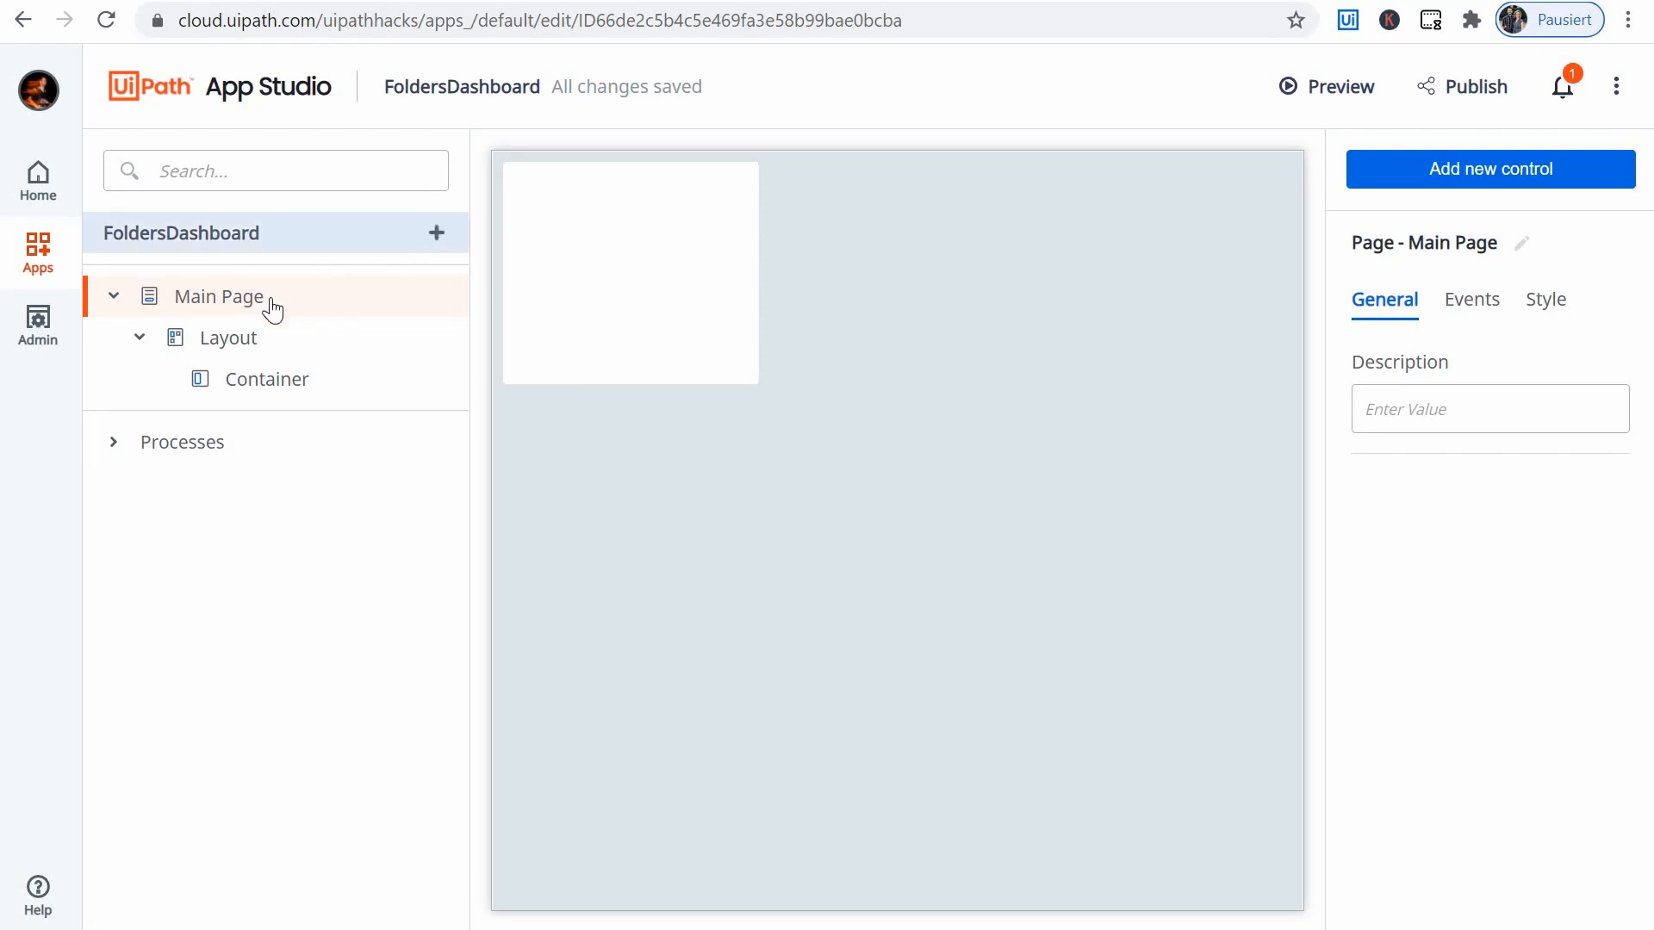
# - Examine the Input and Display controls that can be added to the Main Page
pyautogui.click(1452, 175)
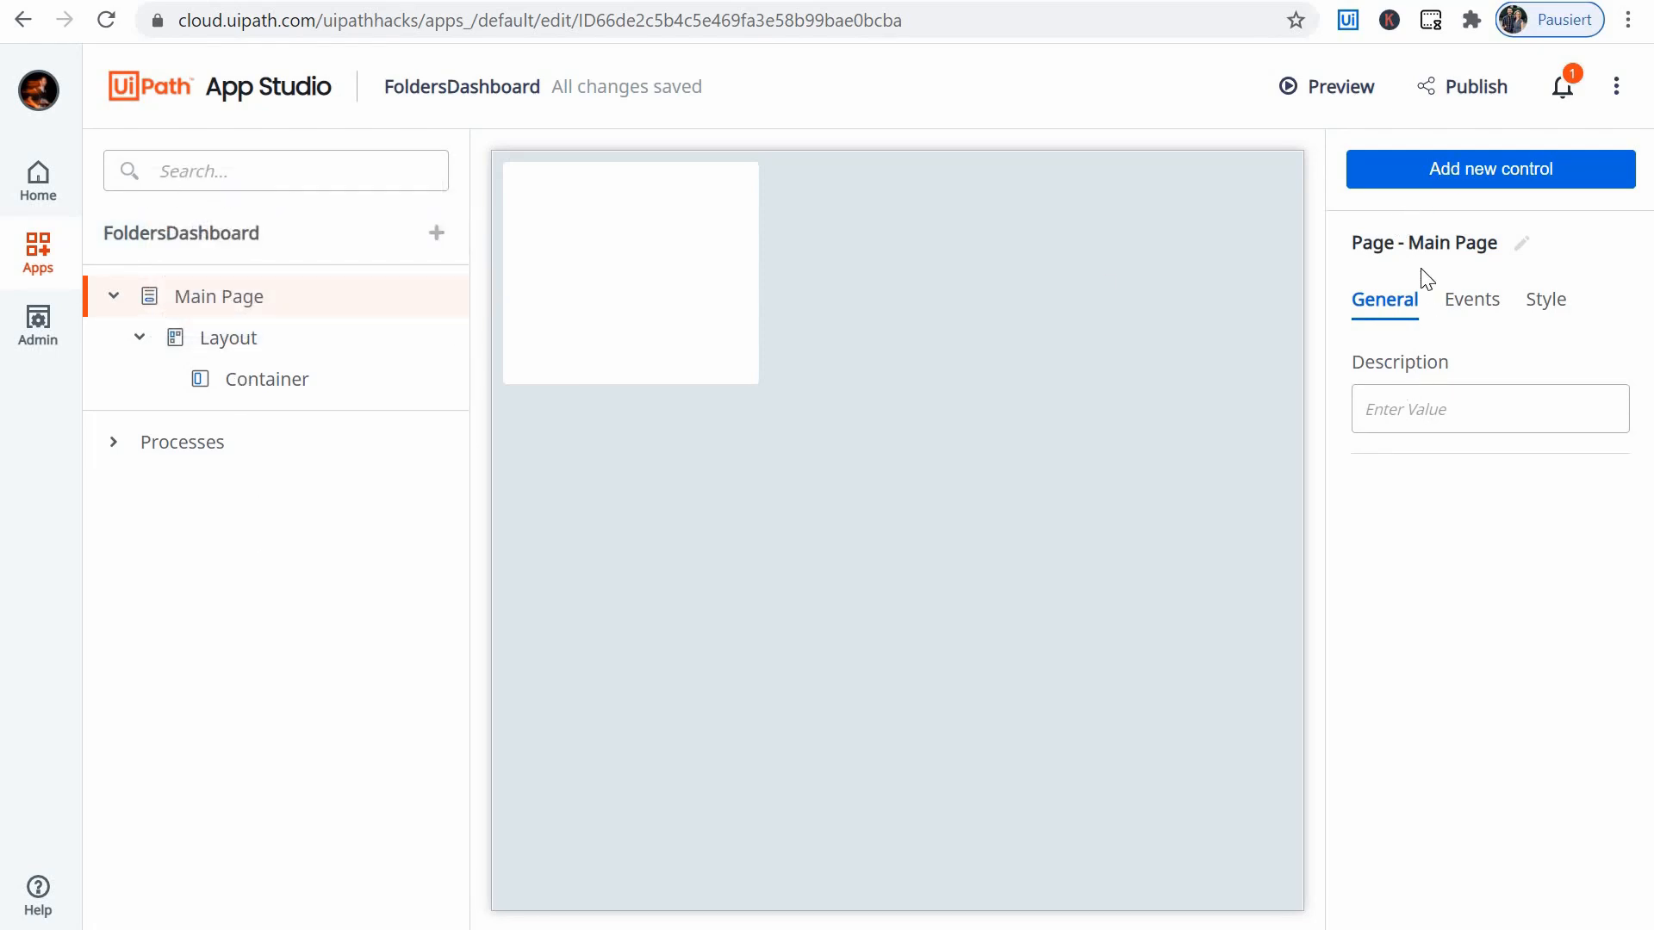
pyautogui.click(1497, 169)
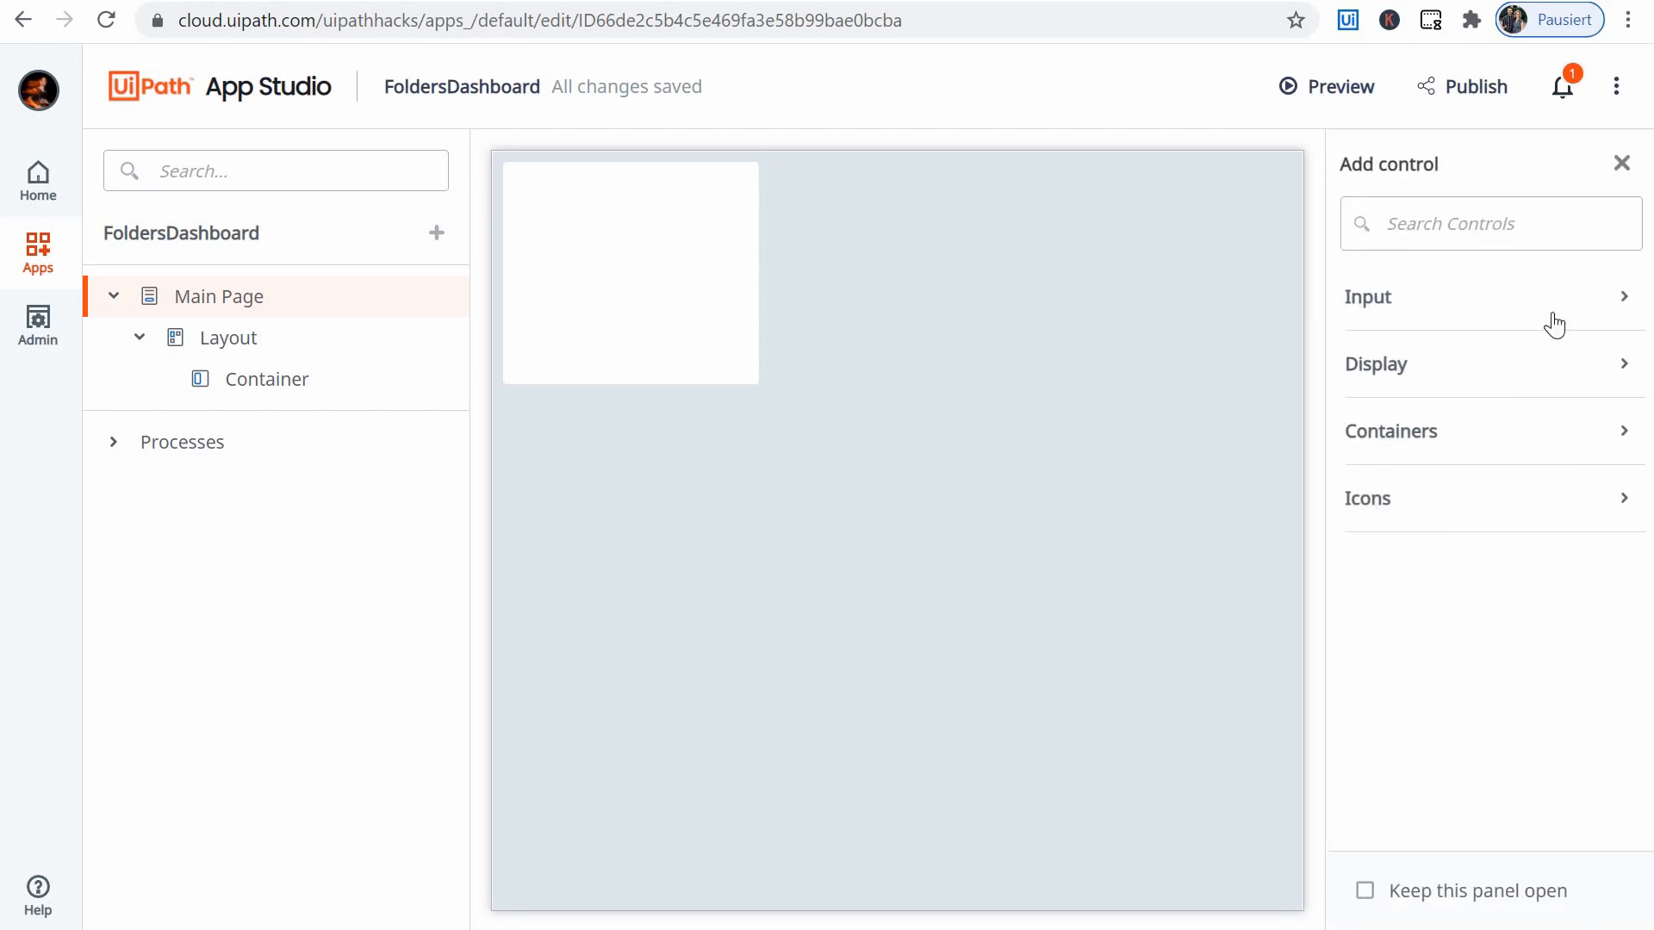
pyautogui.click(1624, 296)
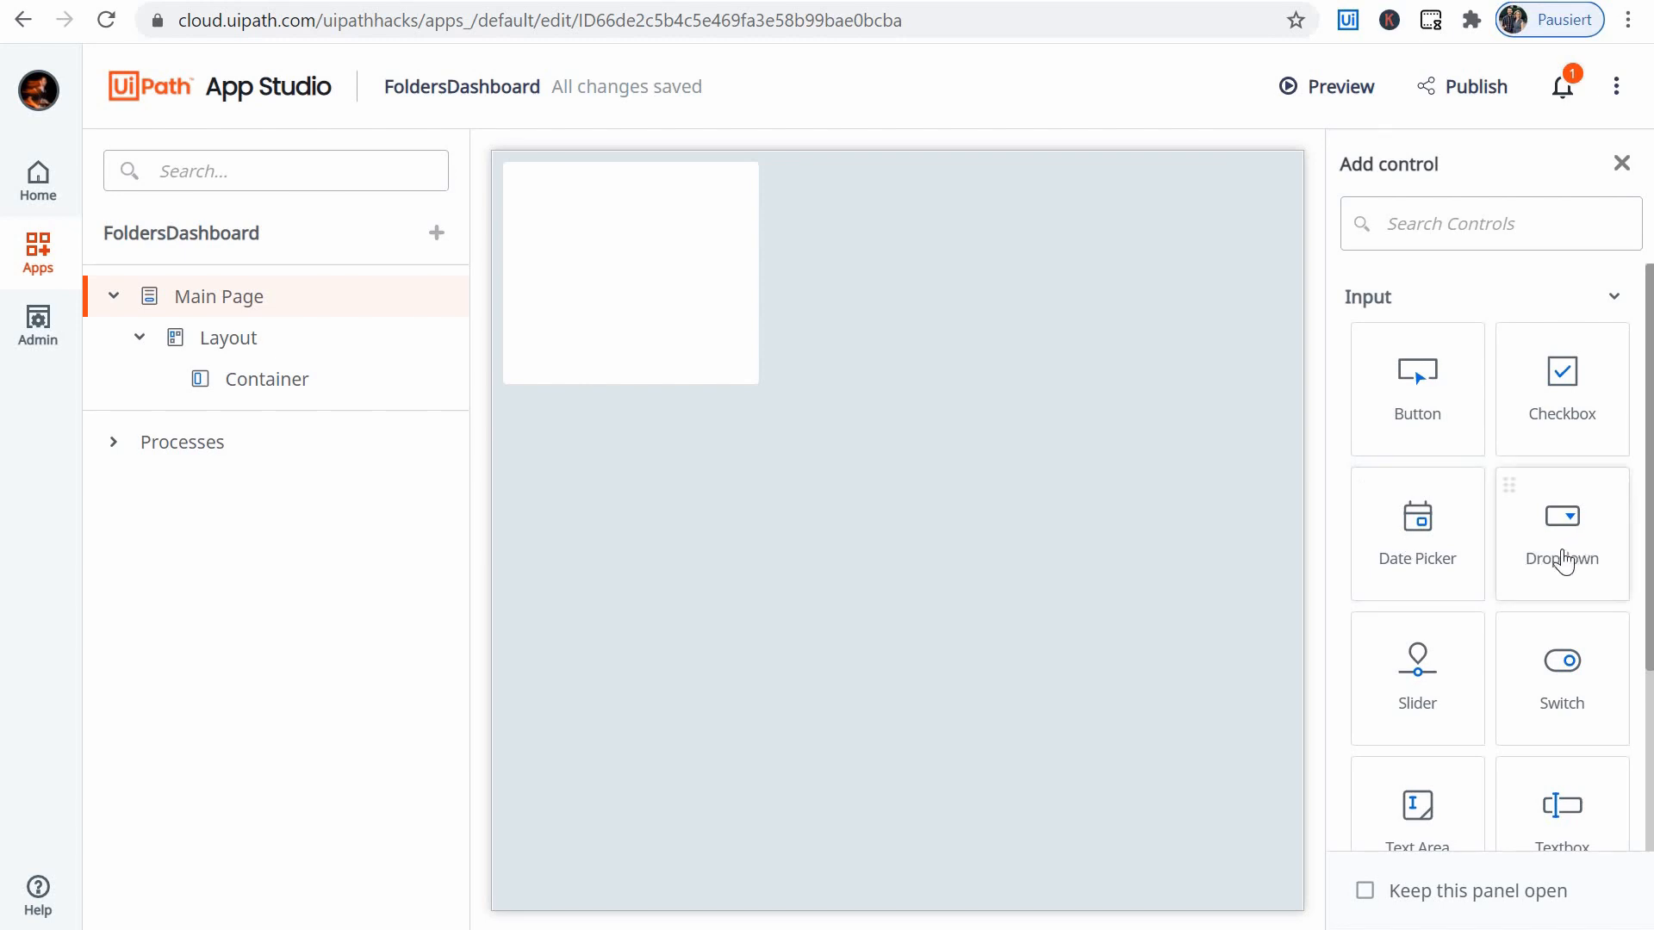
pyautogui.scroll(-1, 1453, 436)
pyautogui.scroll(-1, 1453, 436)
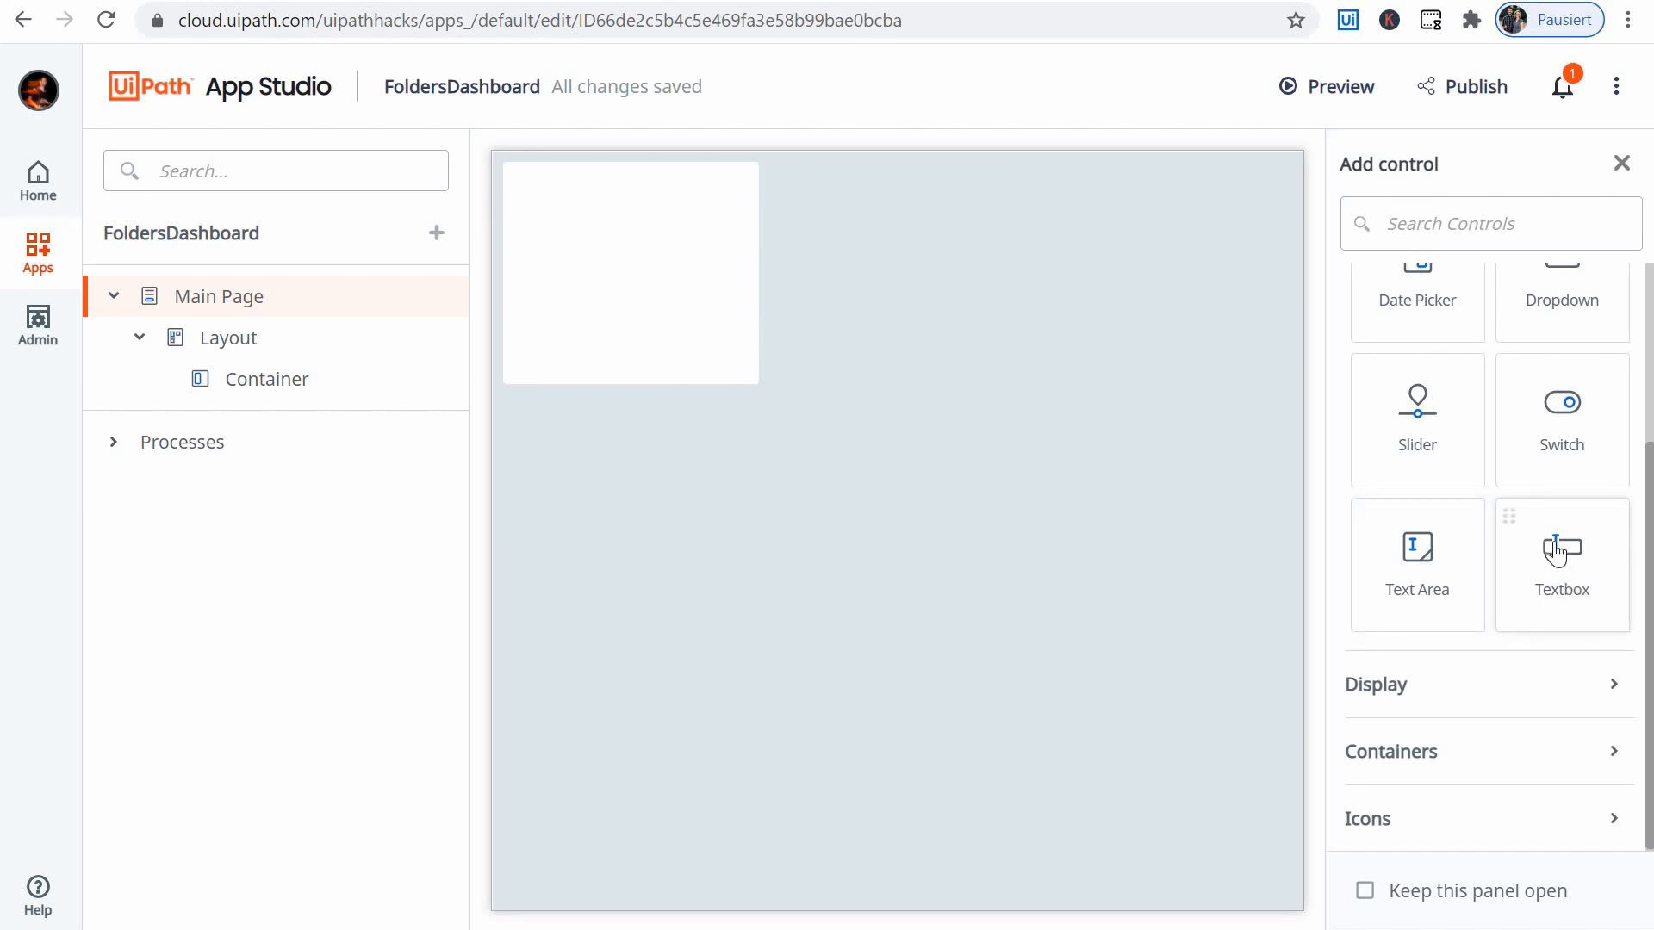
pyautogui.click(1581, 687)
pyautogui.scroll(-3, 1541, 448)
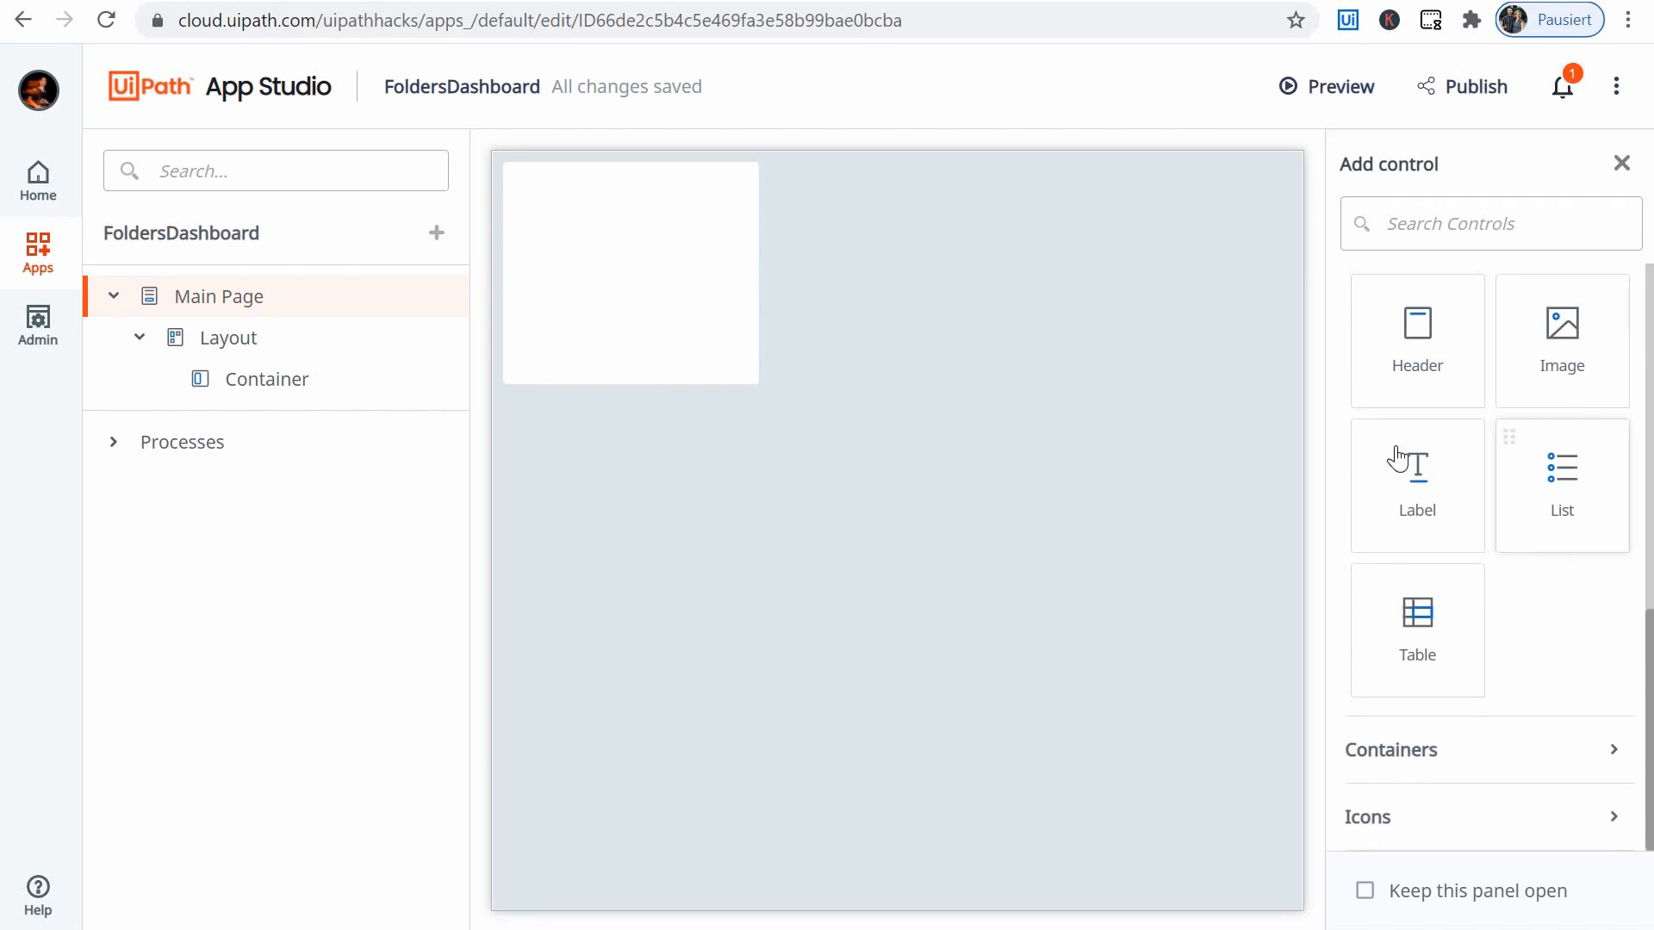
pyautogui.scroll(3, 1400, 448)
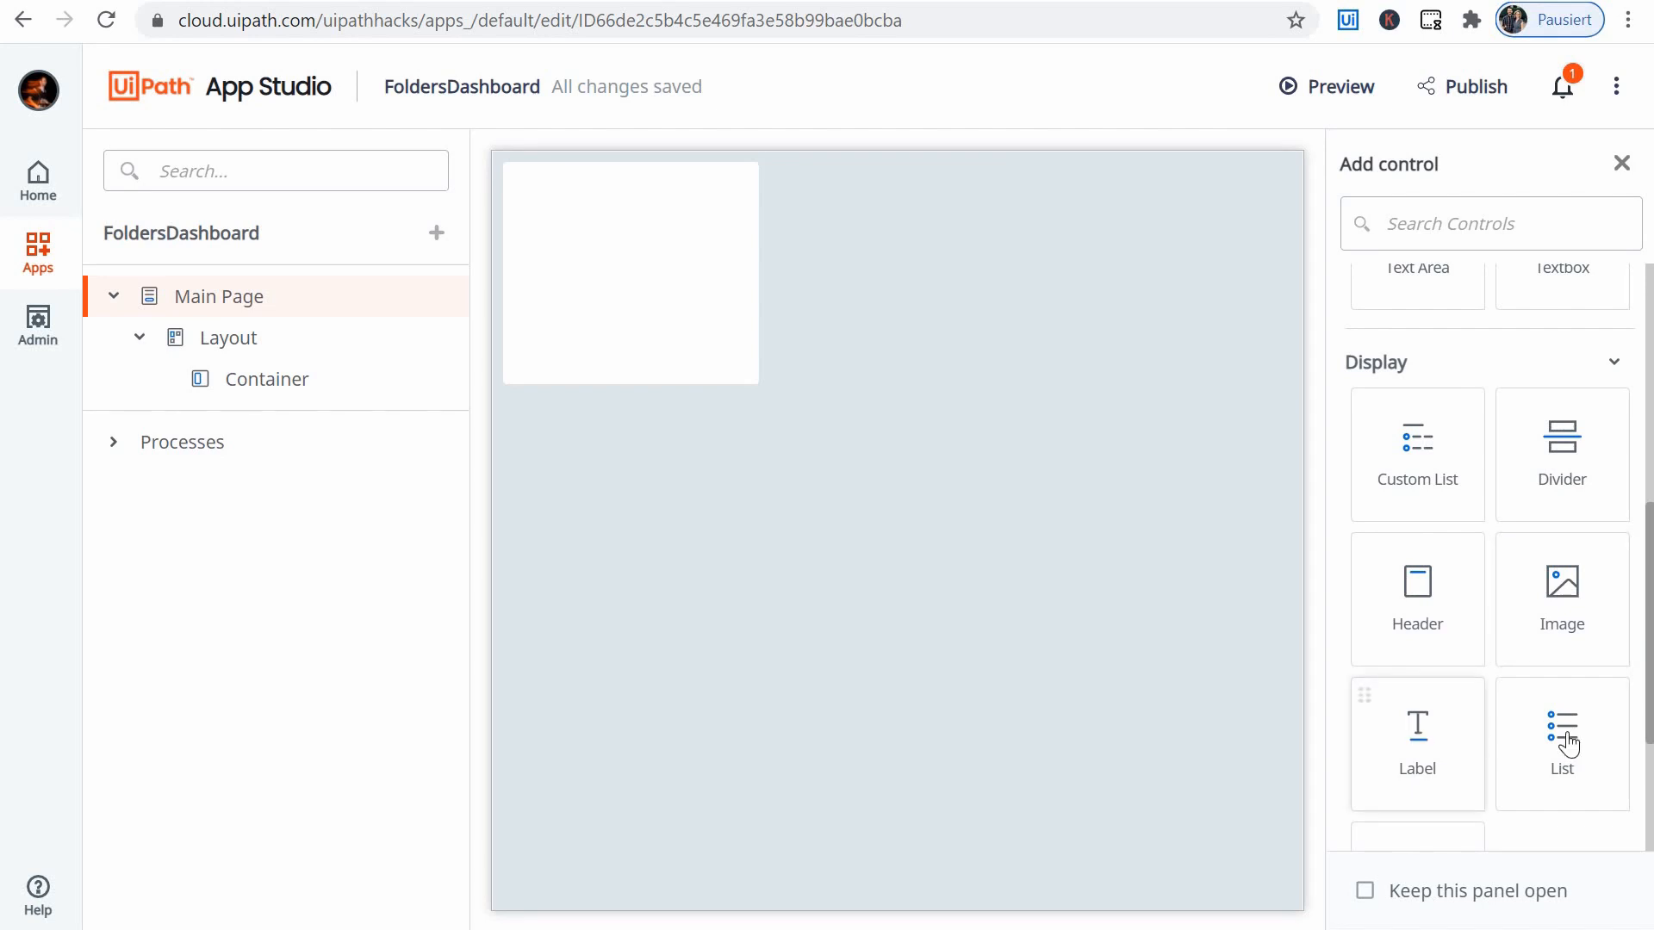
pyautogui.scroll(-3, 1566, 743)
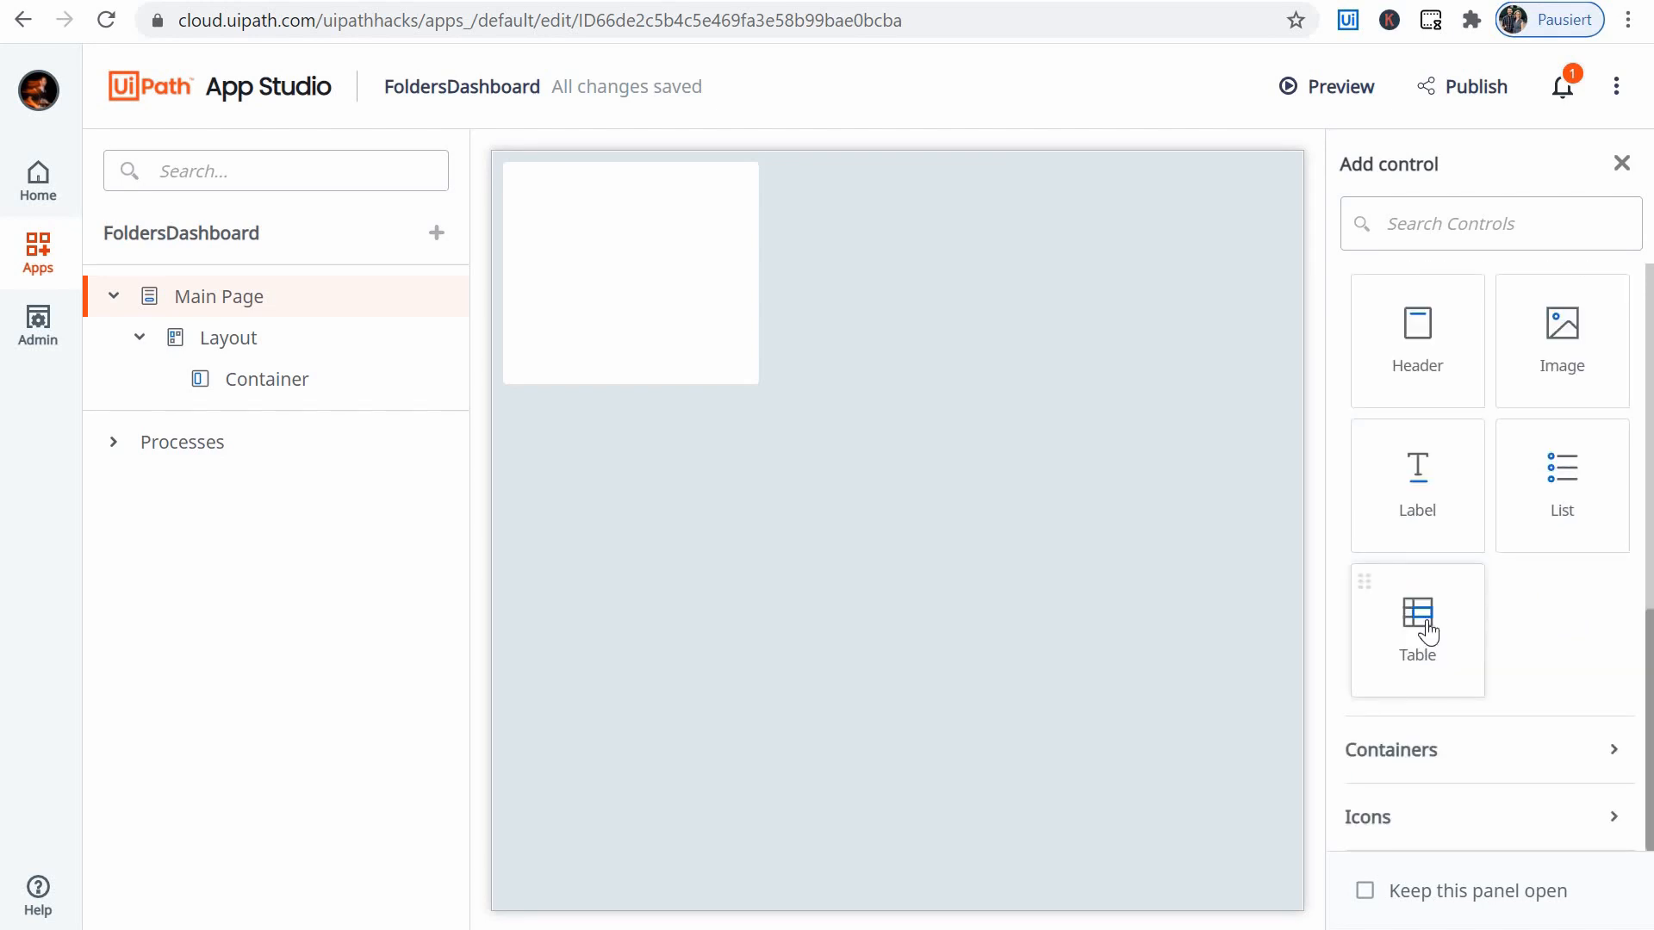
pyautogui.scroll(2, 1428, 631)
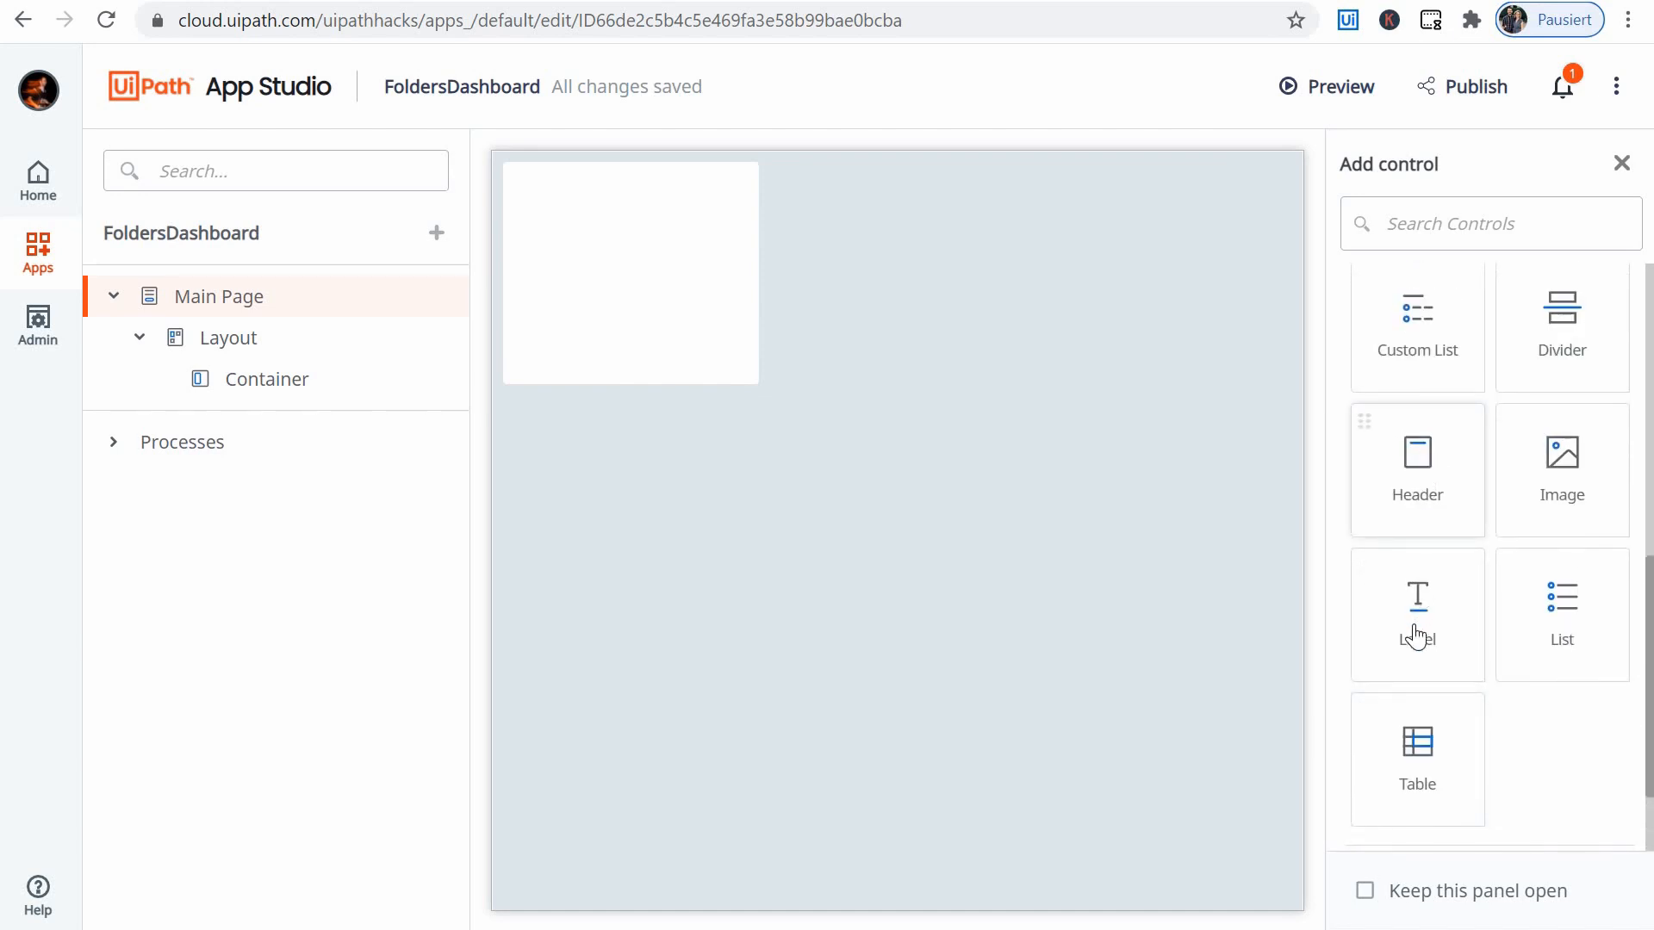
pyautogui.scroll(-2, 1604, 744)
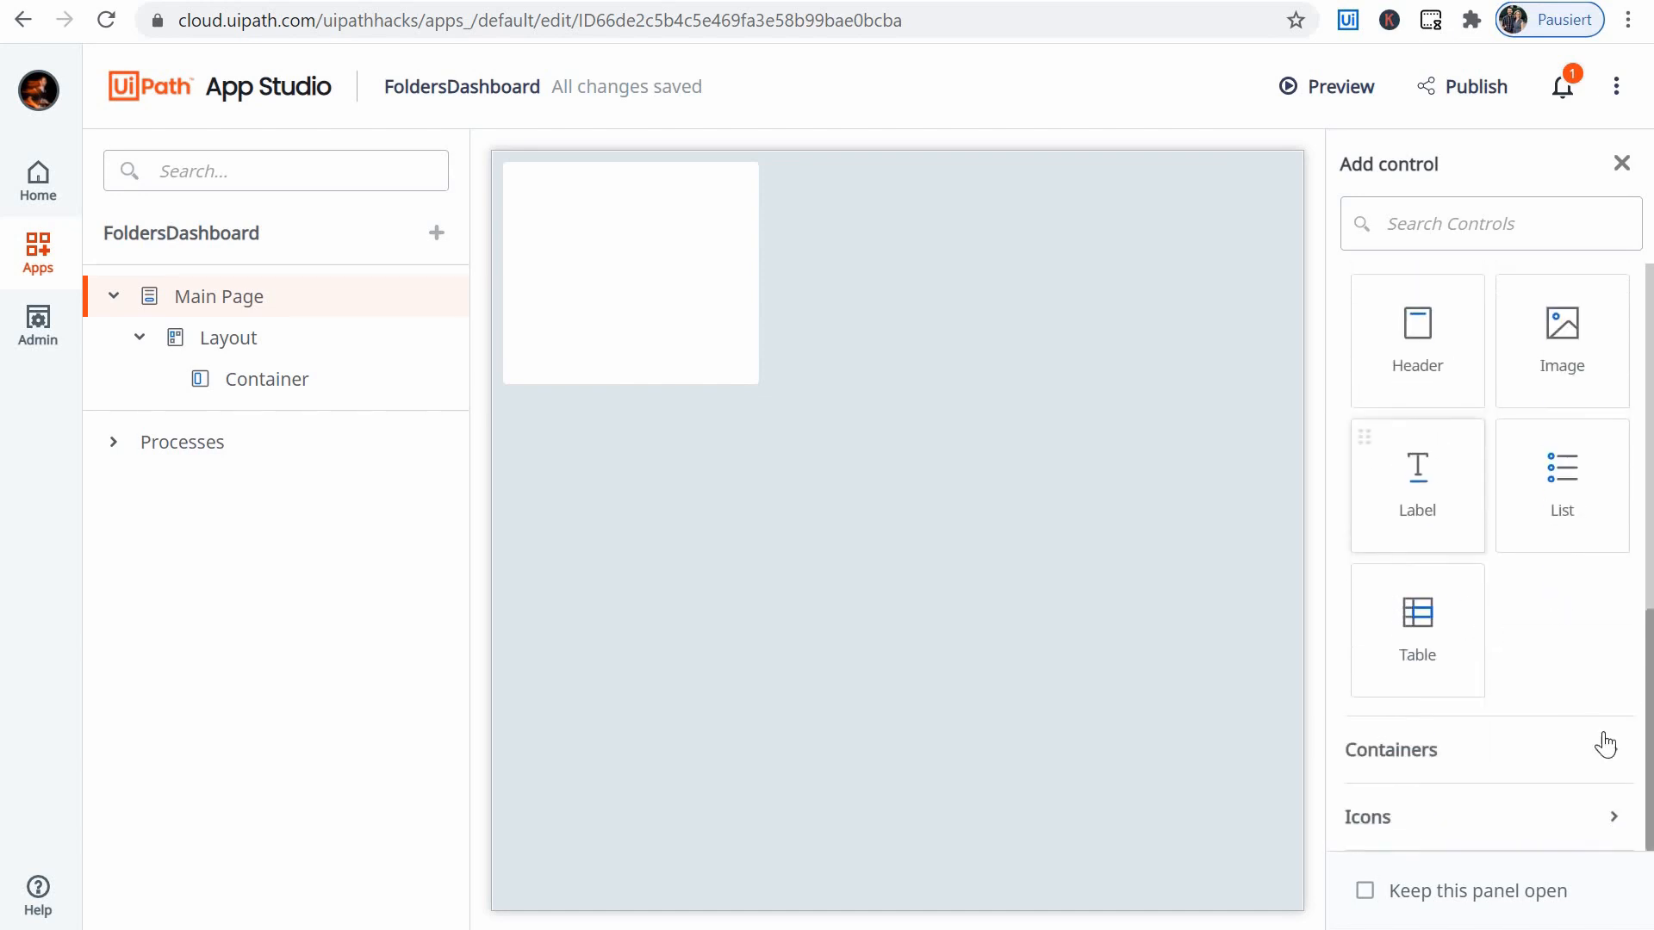
# - Examine the Containers controls and compare them with the Layout and Container already on the Main Page
pyautogui.click(1604, 746)
pyautogui.scroll(-3, 1486, 612)
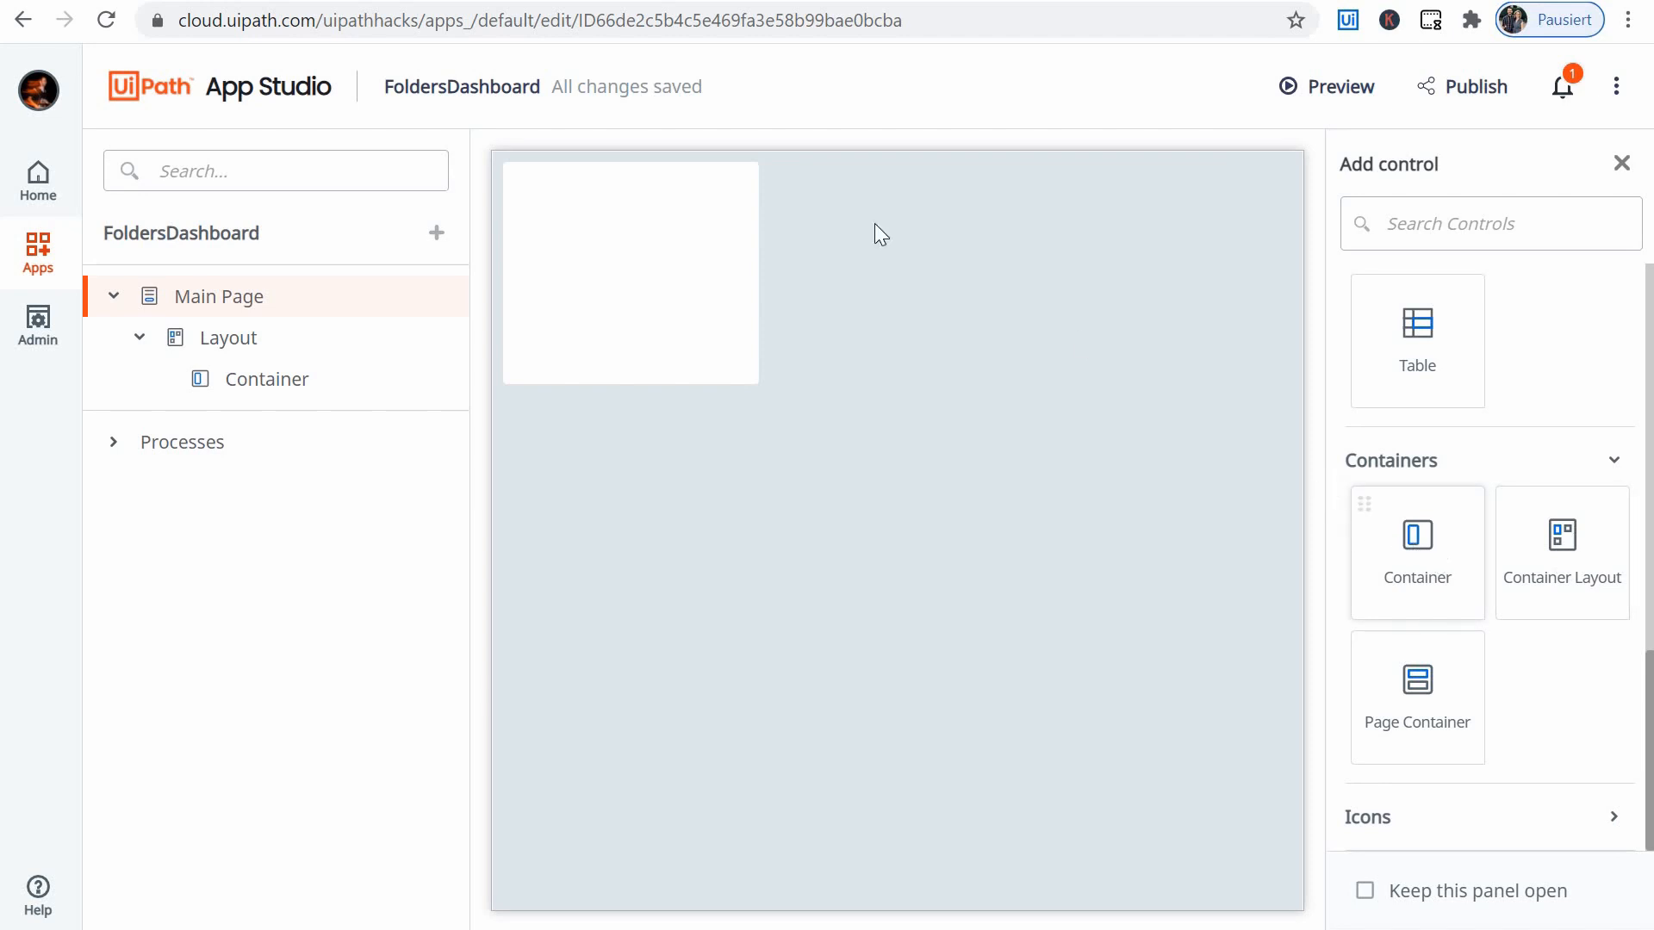
pyautogui.click(645, 246)
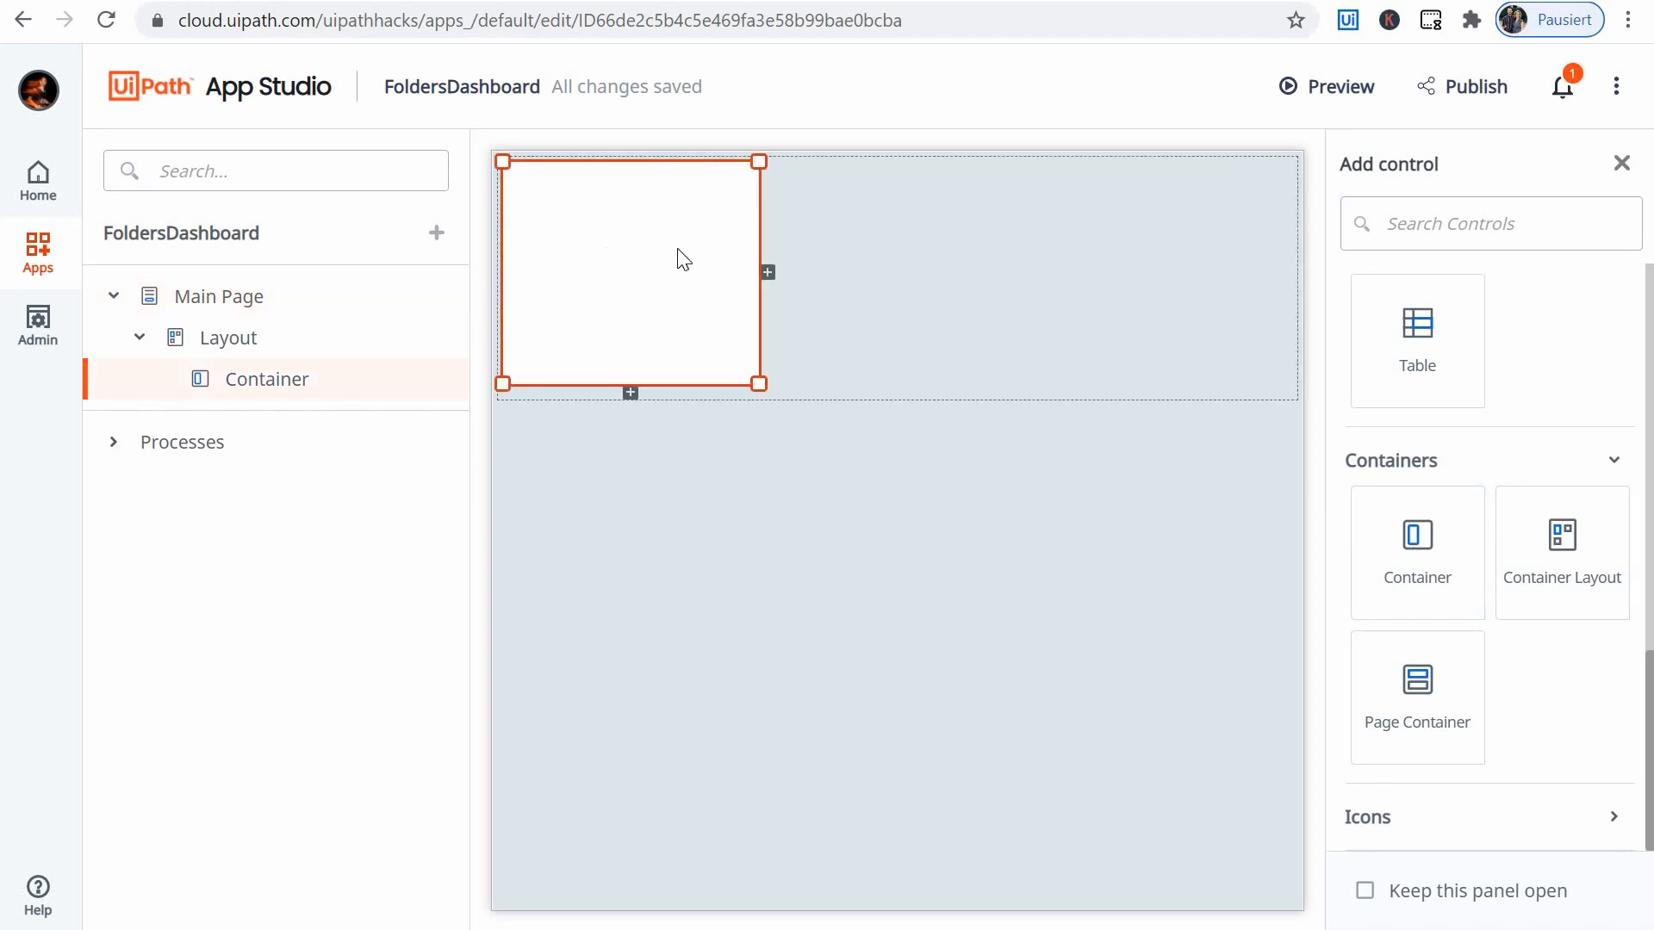
pyautogui.click(1023, 328)
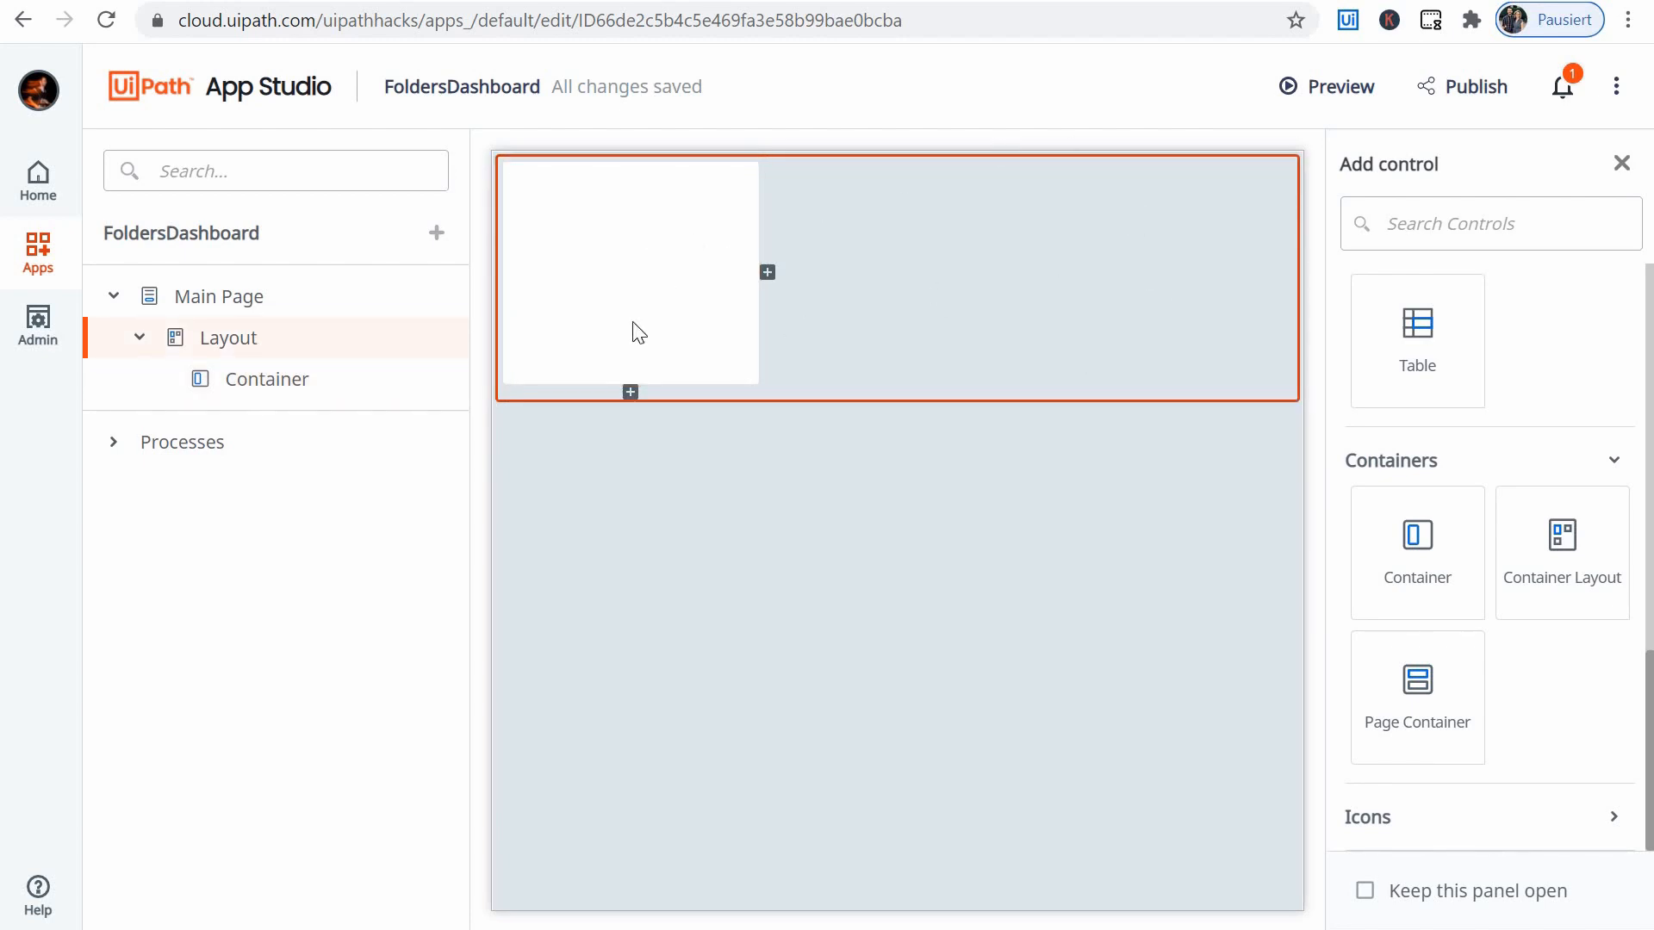
pyautogui.click(640, 269)
pyautogui.click(611, 289)
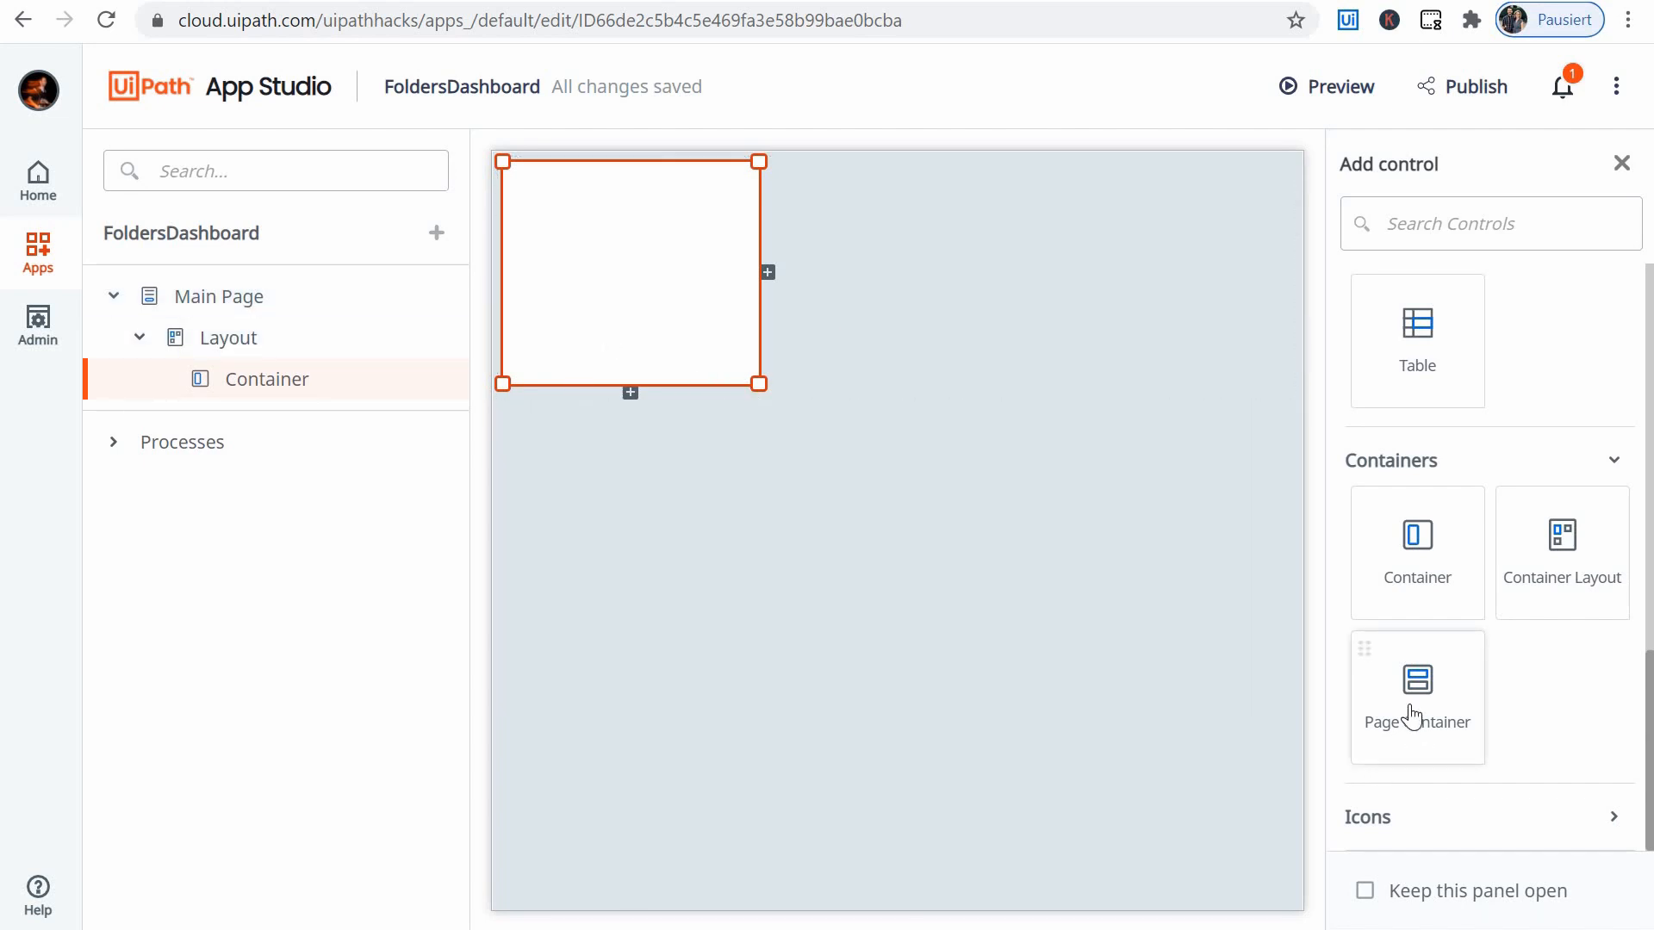
# - Browse the Icons category of the available controls
pyautogui.click(1612, 817)
pyautogui.scroll(-6, 1559, 440)
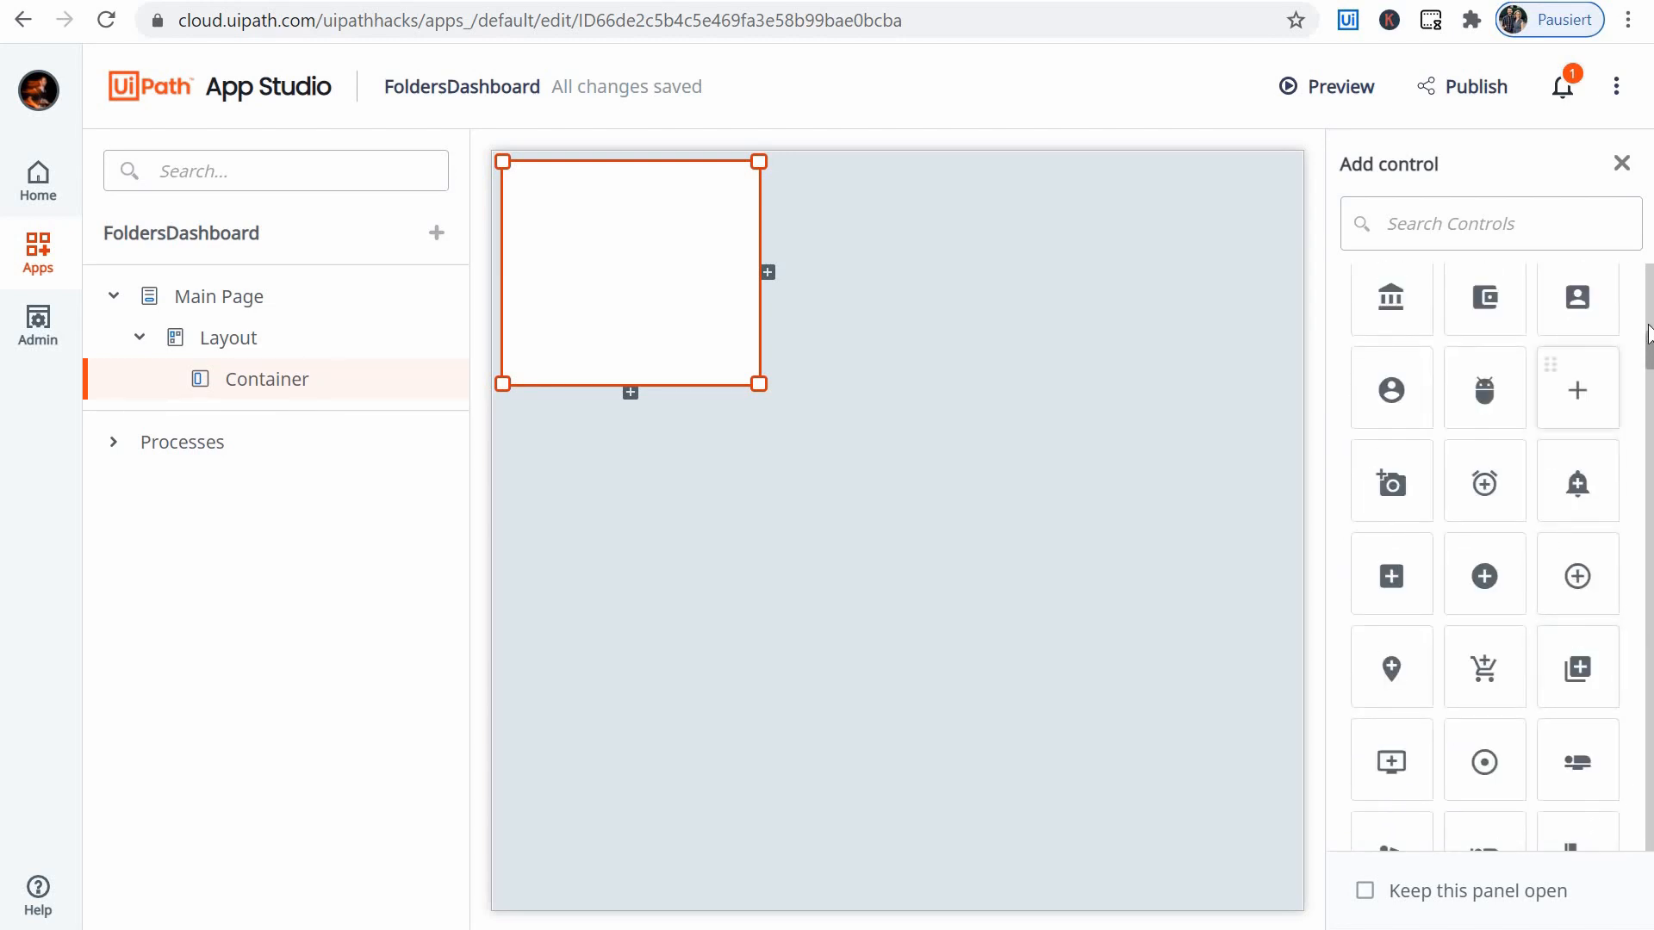
pyautogui.moveTo(1648, 362); pyautogui.dragTo(1647, 291)
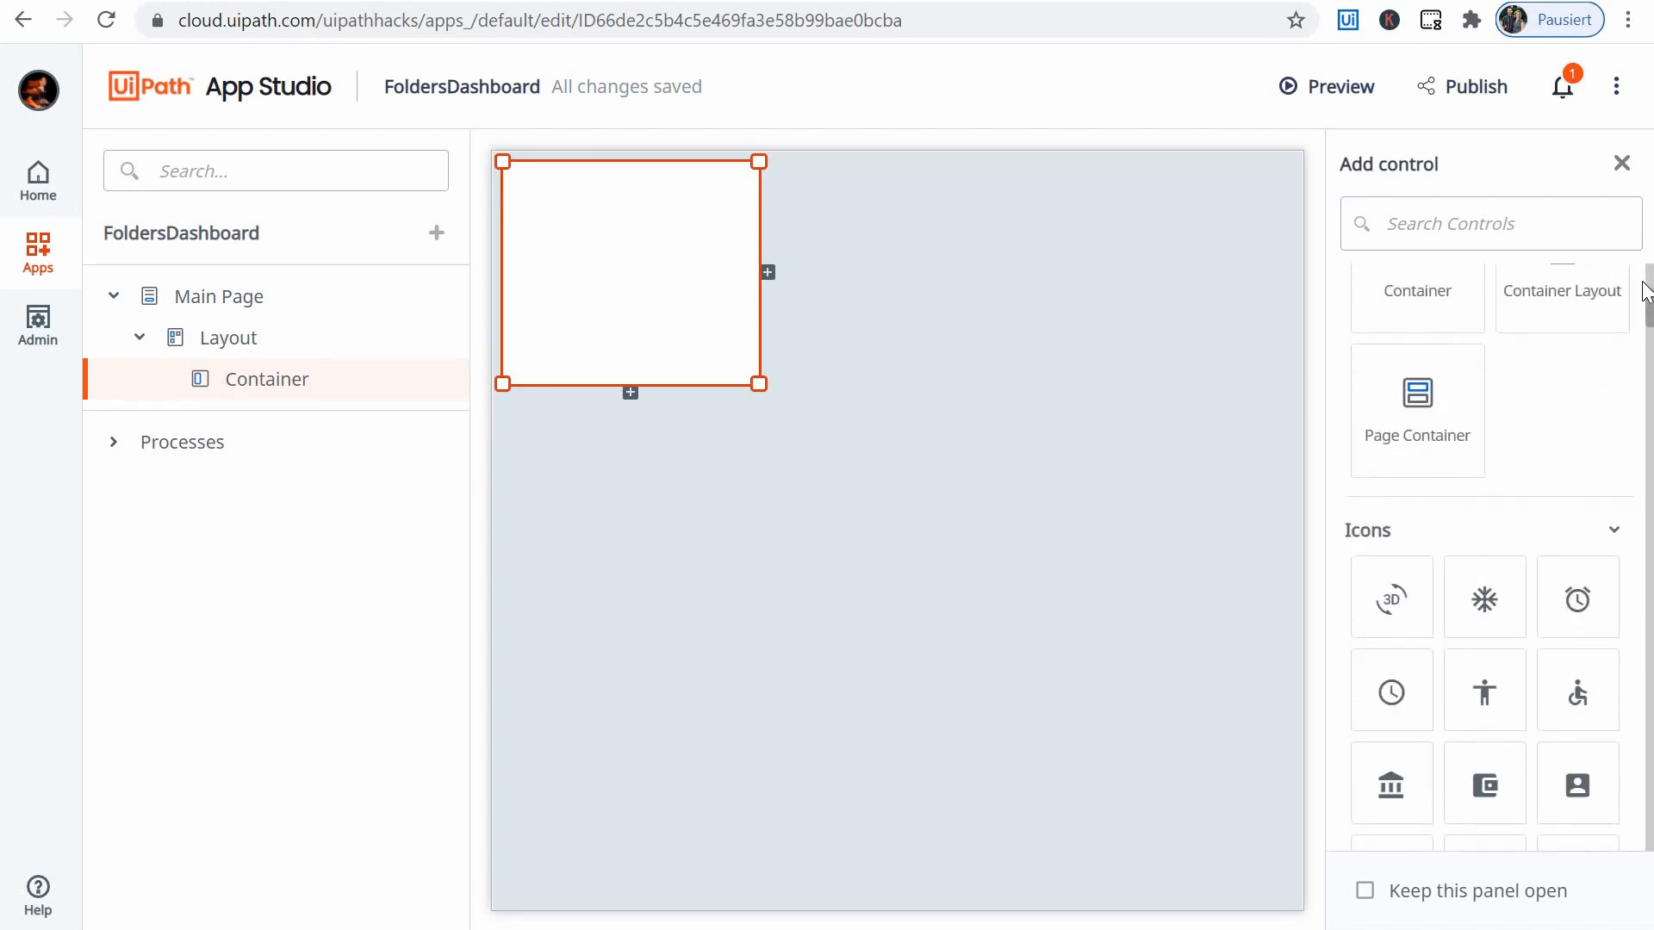
pyautogui.scroll(5, 1617, 734)
pyautogui.scroll(-15, 1591, 753)
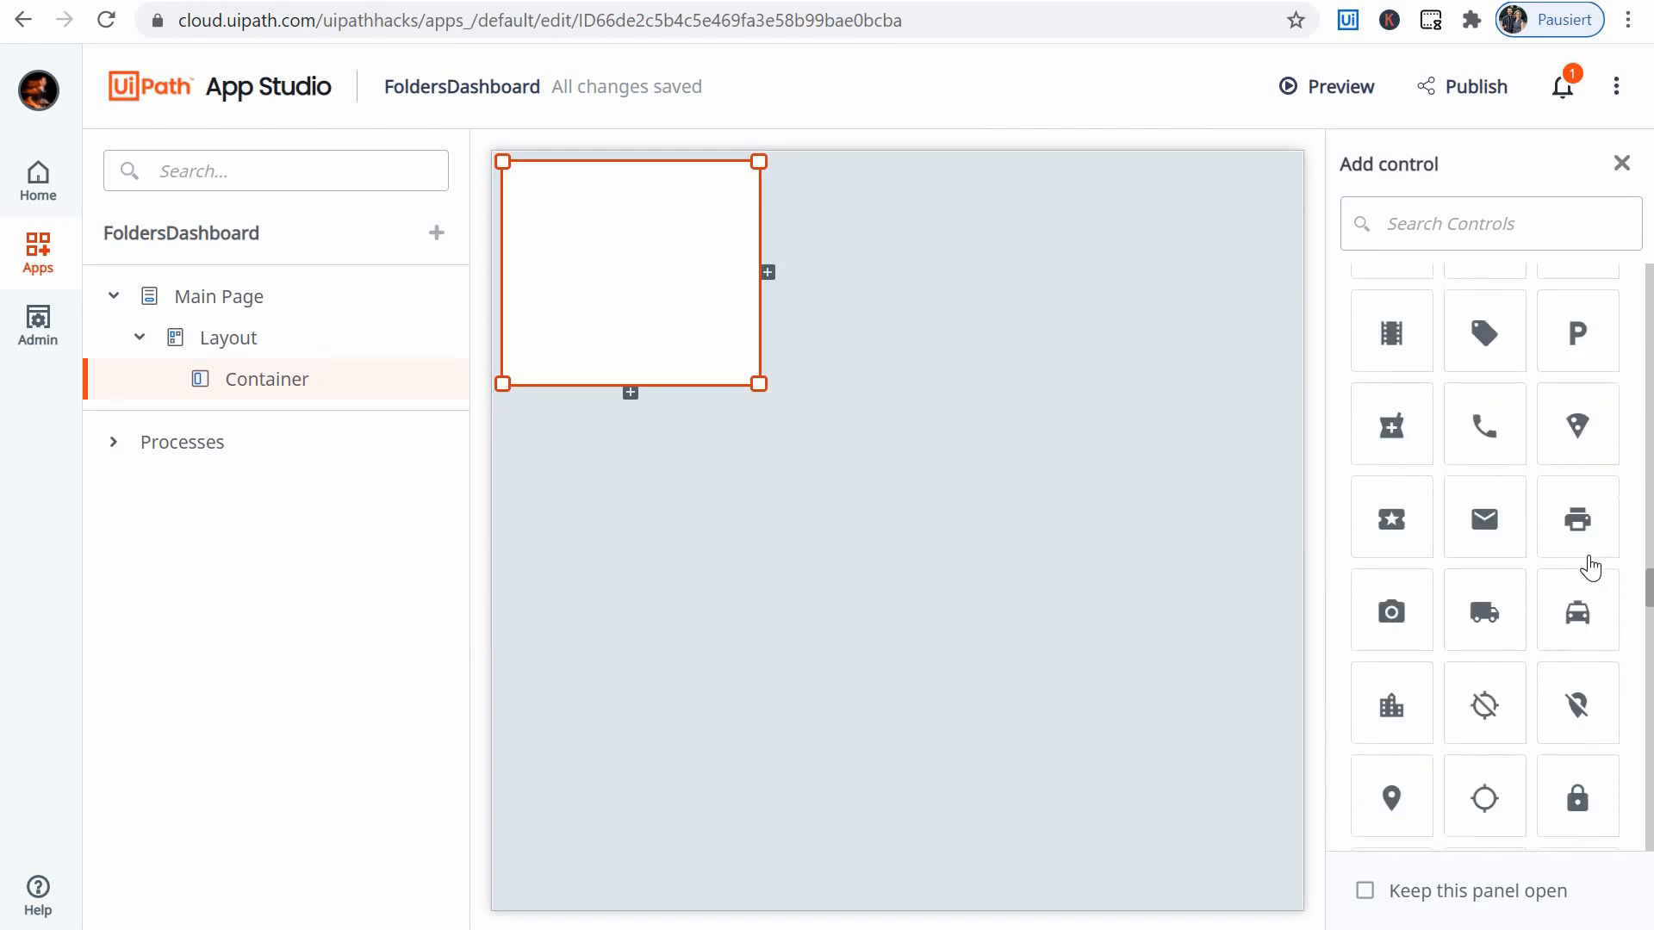
pyautogui.scroll(10, 1591, 569)
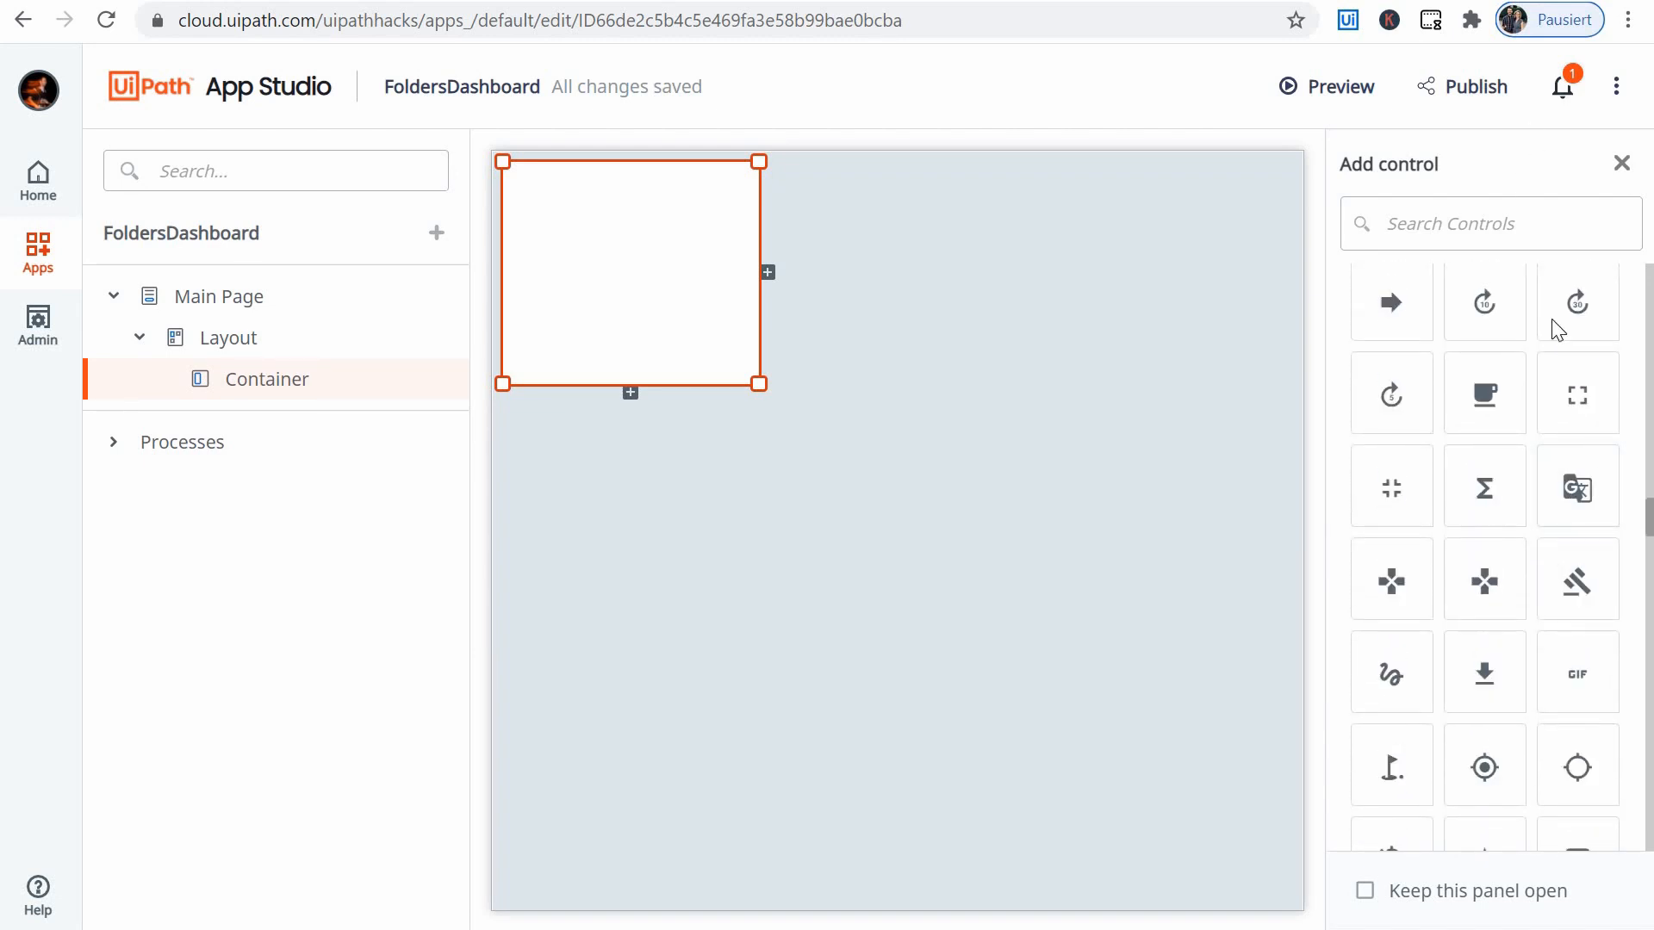
# - Add a Header control to the Main Page's Container and set its text to "Folders Dashboard"
pyautogui.moveTo(1647, 483); pyautogui.dragTo(1647, 285)
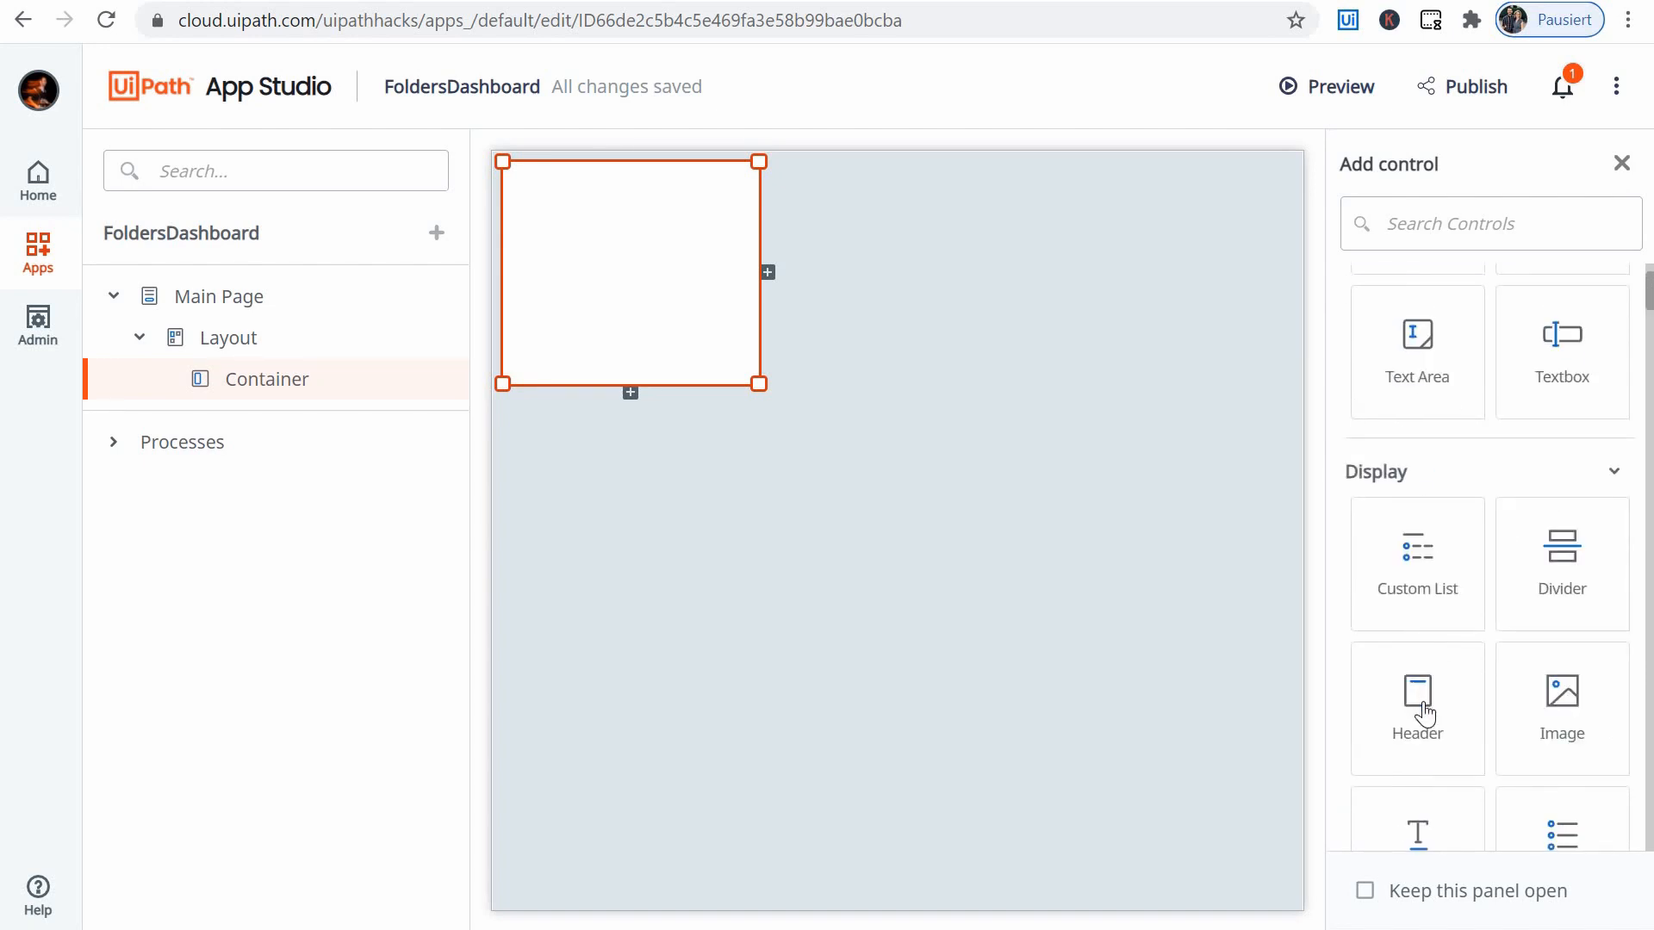
pyautogui.moveTo(1423, 713); pyautogui.dragTo(561, 200)
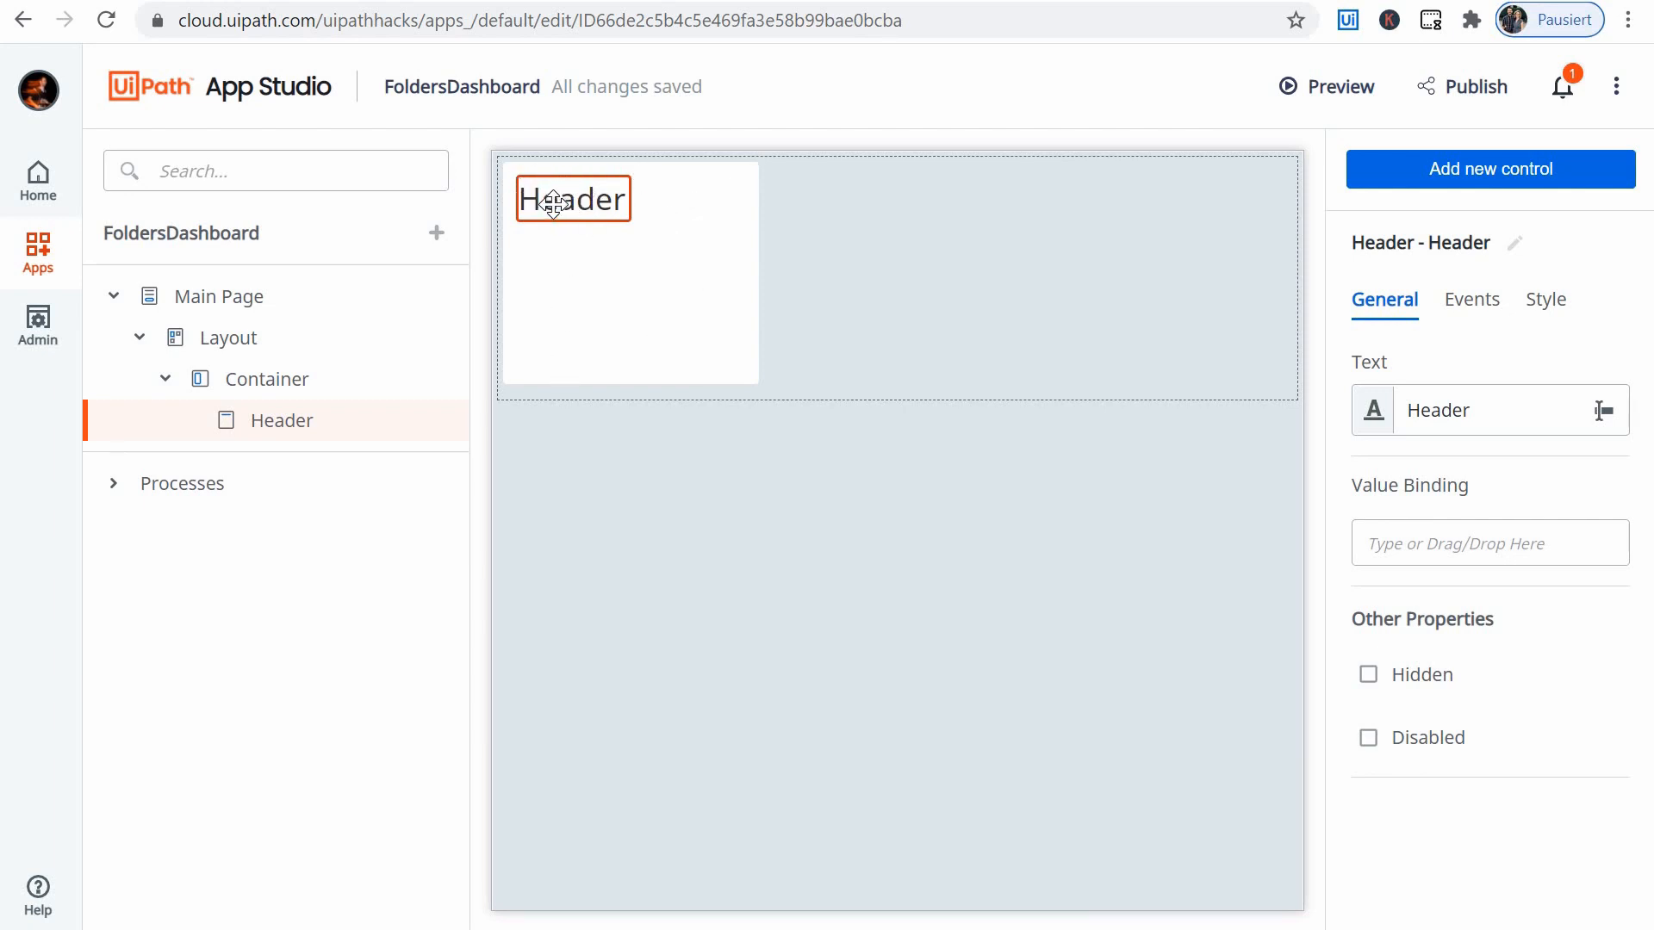
pyautogui.click(1515, 410)
pyautogui.hotkey('ctrl', 'a')
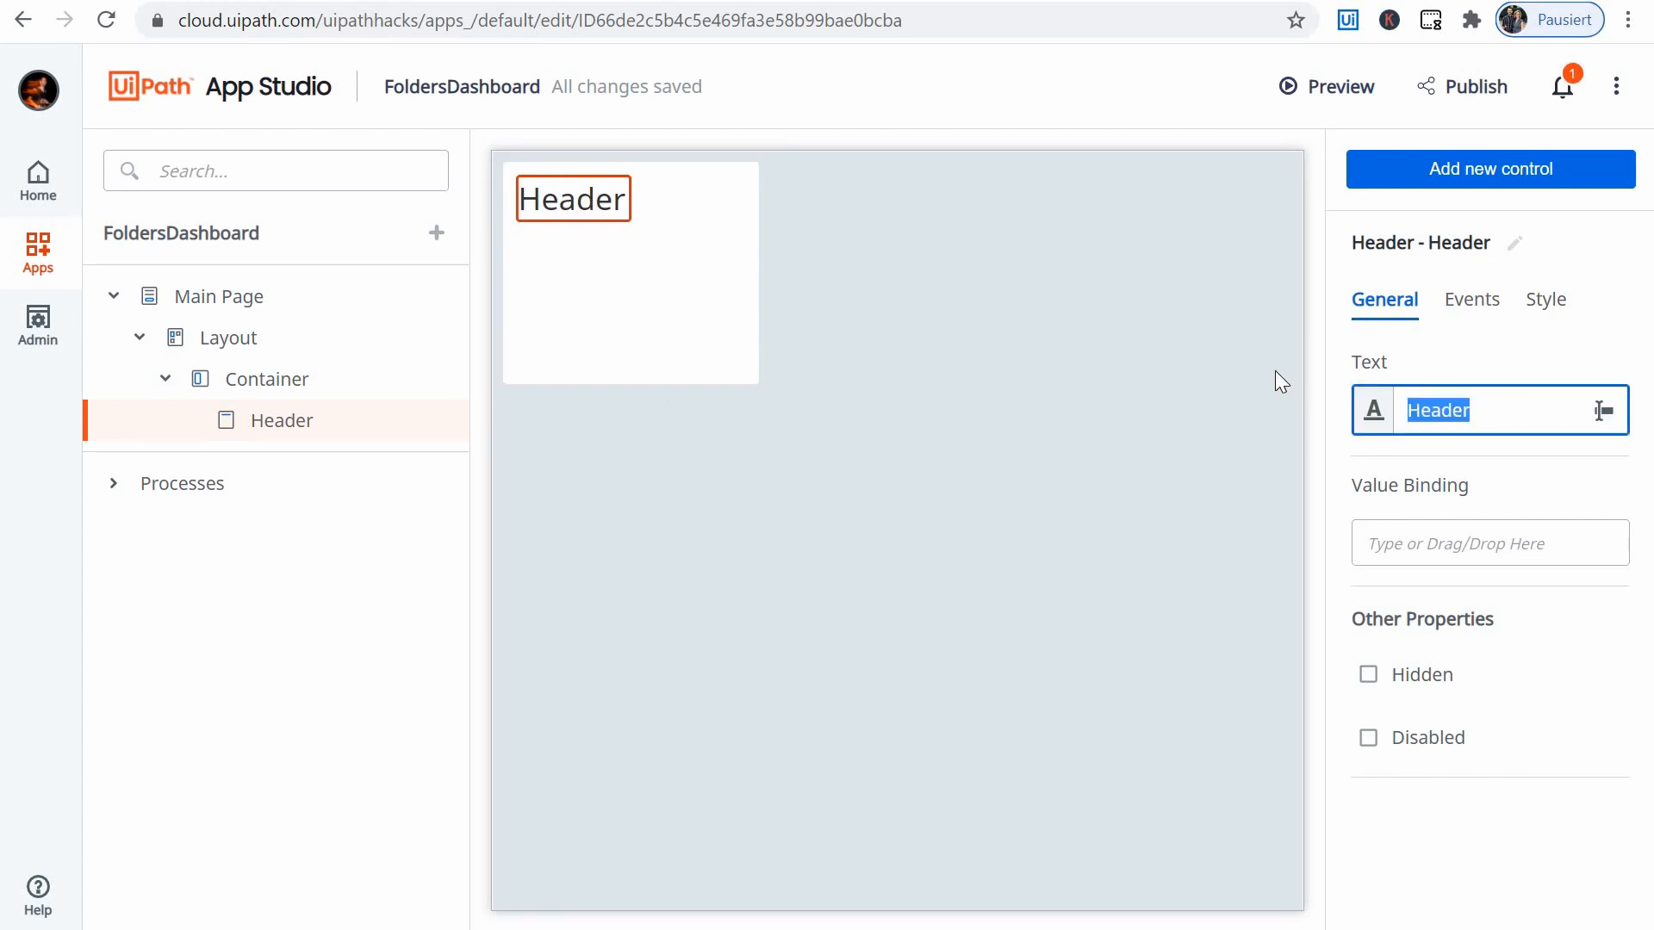
pyautogui.write('Folde')
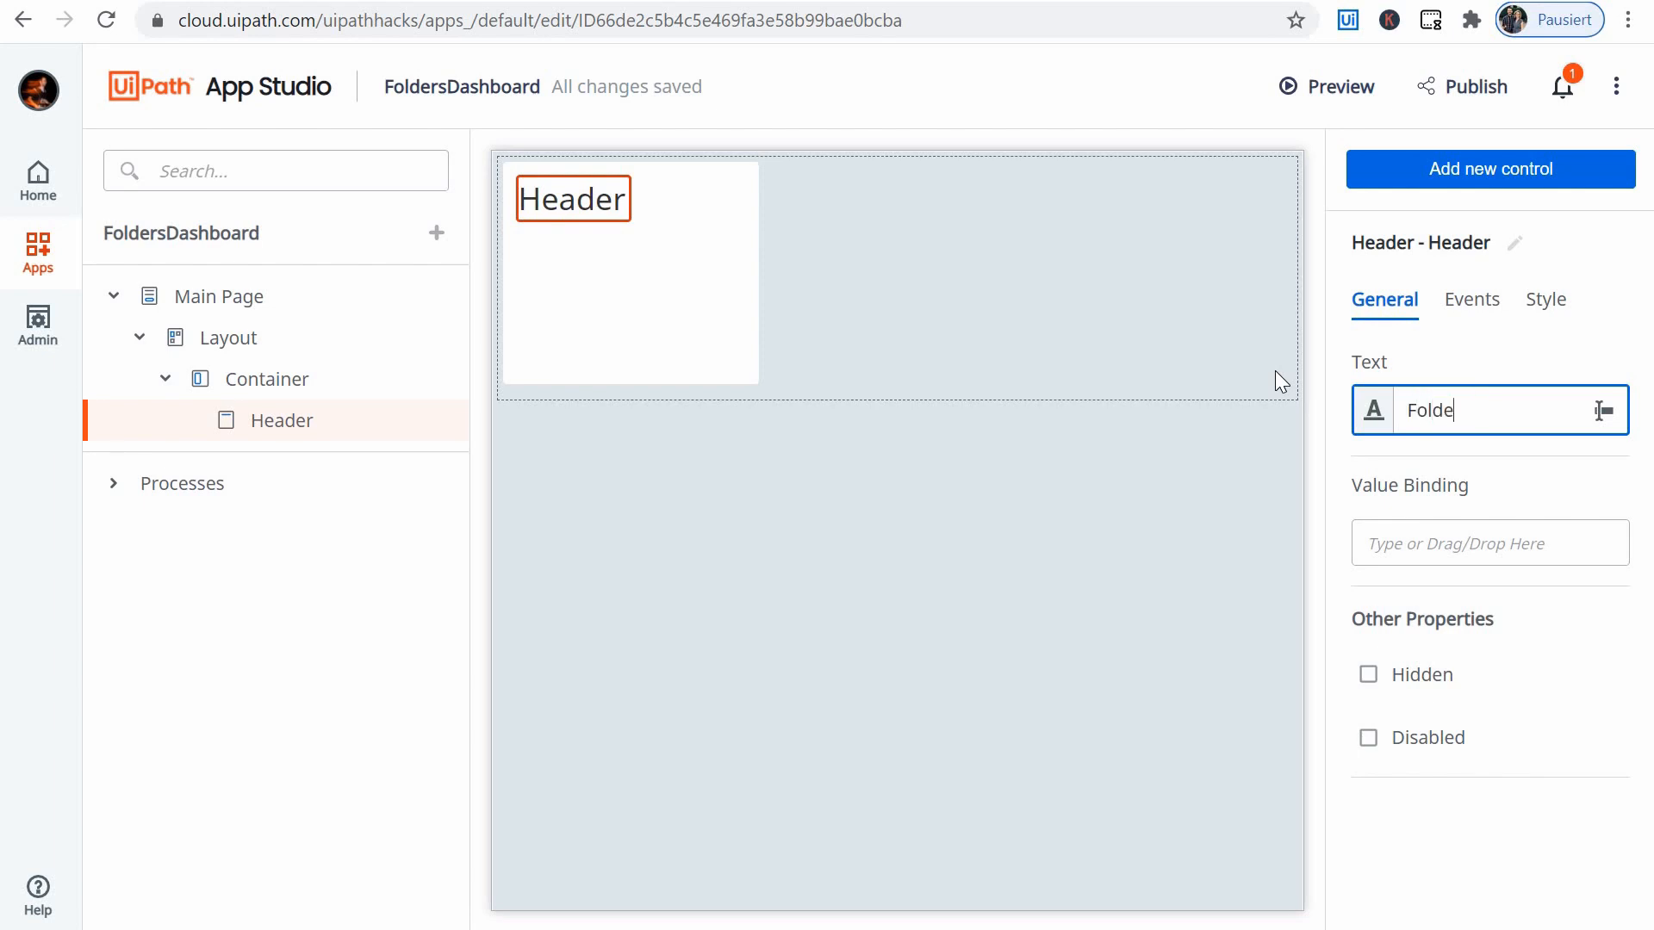
pyautogui.write('rs Dshboard')
pyautogui.write('a')
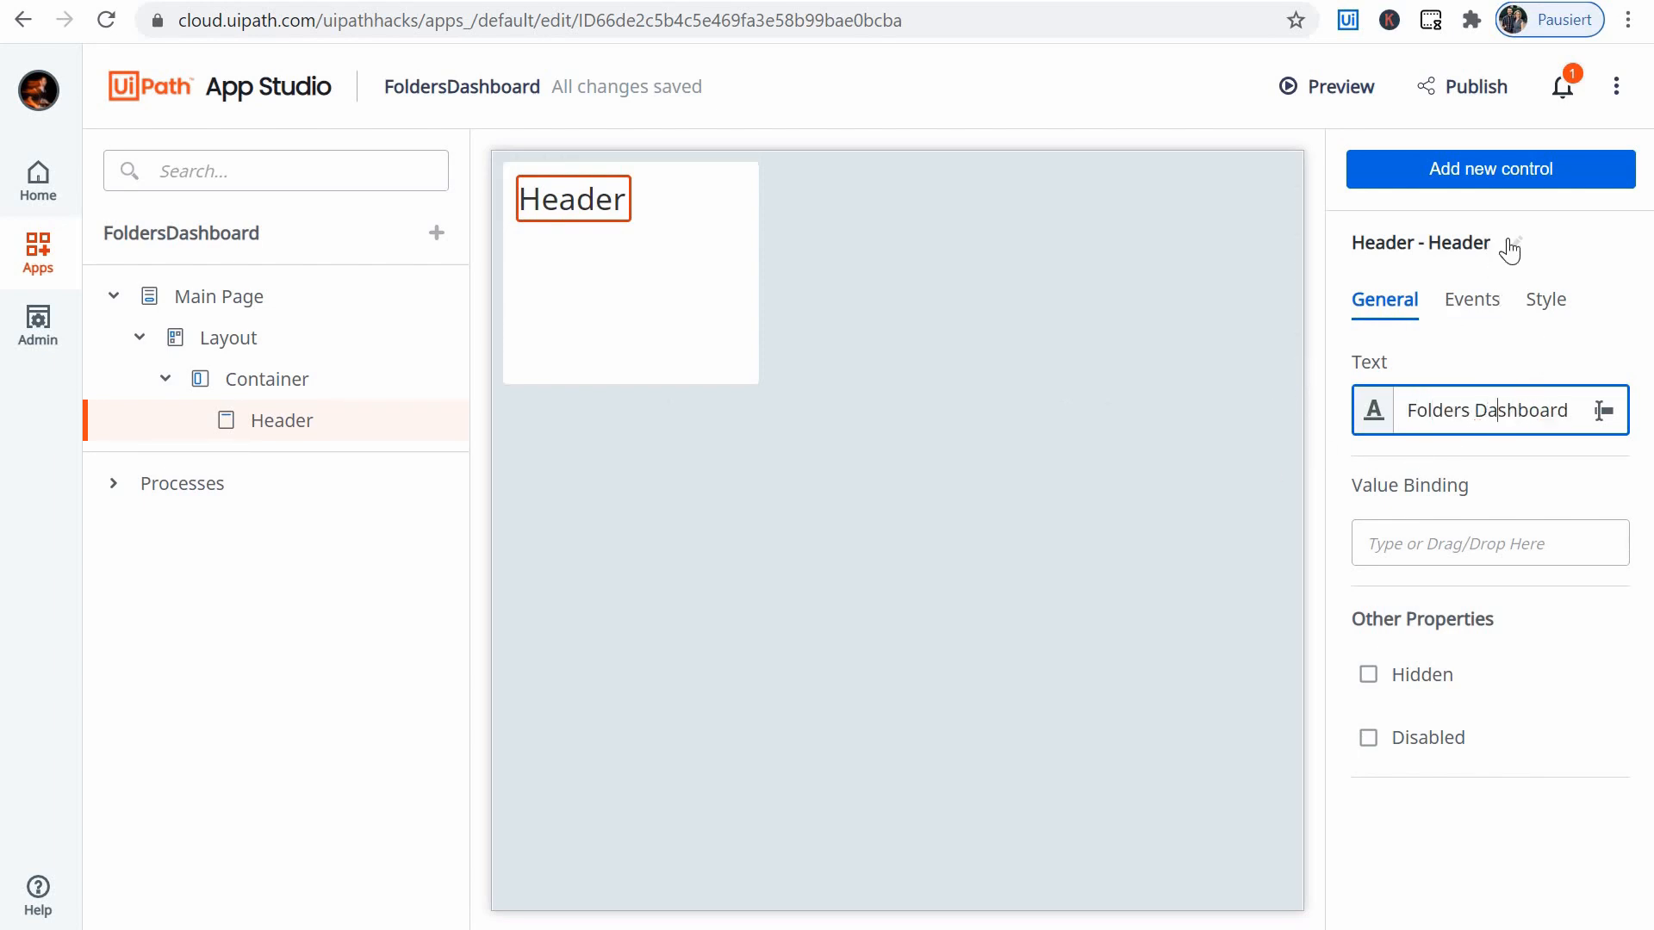
pyautogui.click(1512, 251)
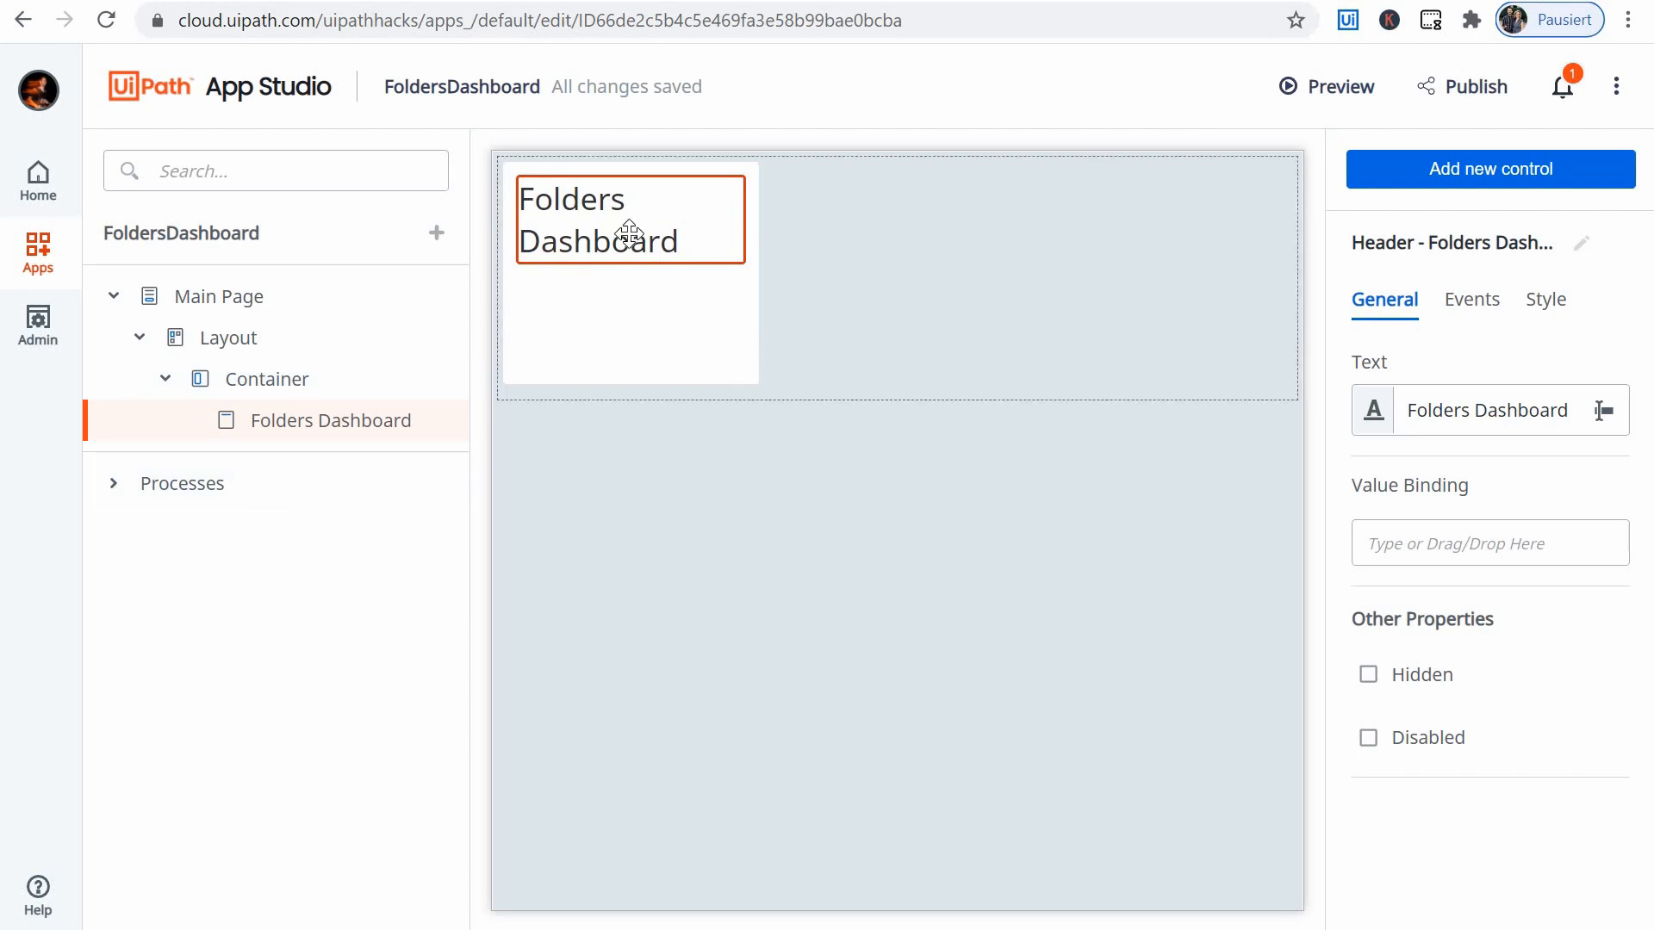
# - Enlarge the Container in width and height so its heading fits on one line, and select the Folders Dashboard header
pyautogui.click(767, 392)
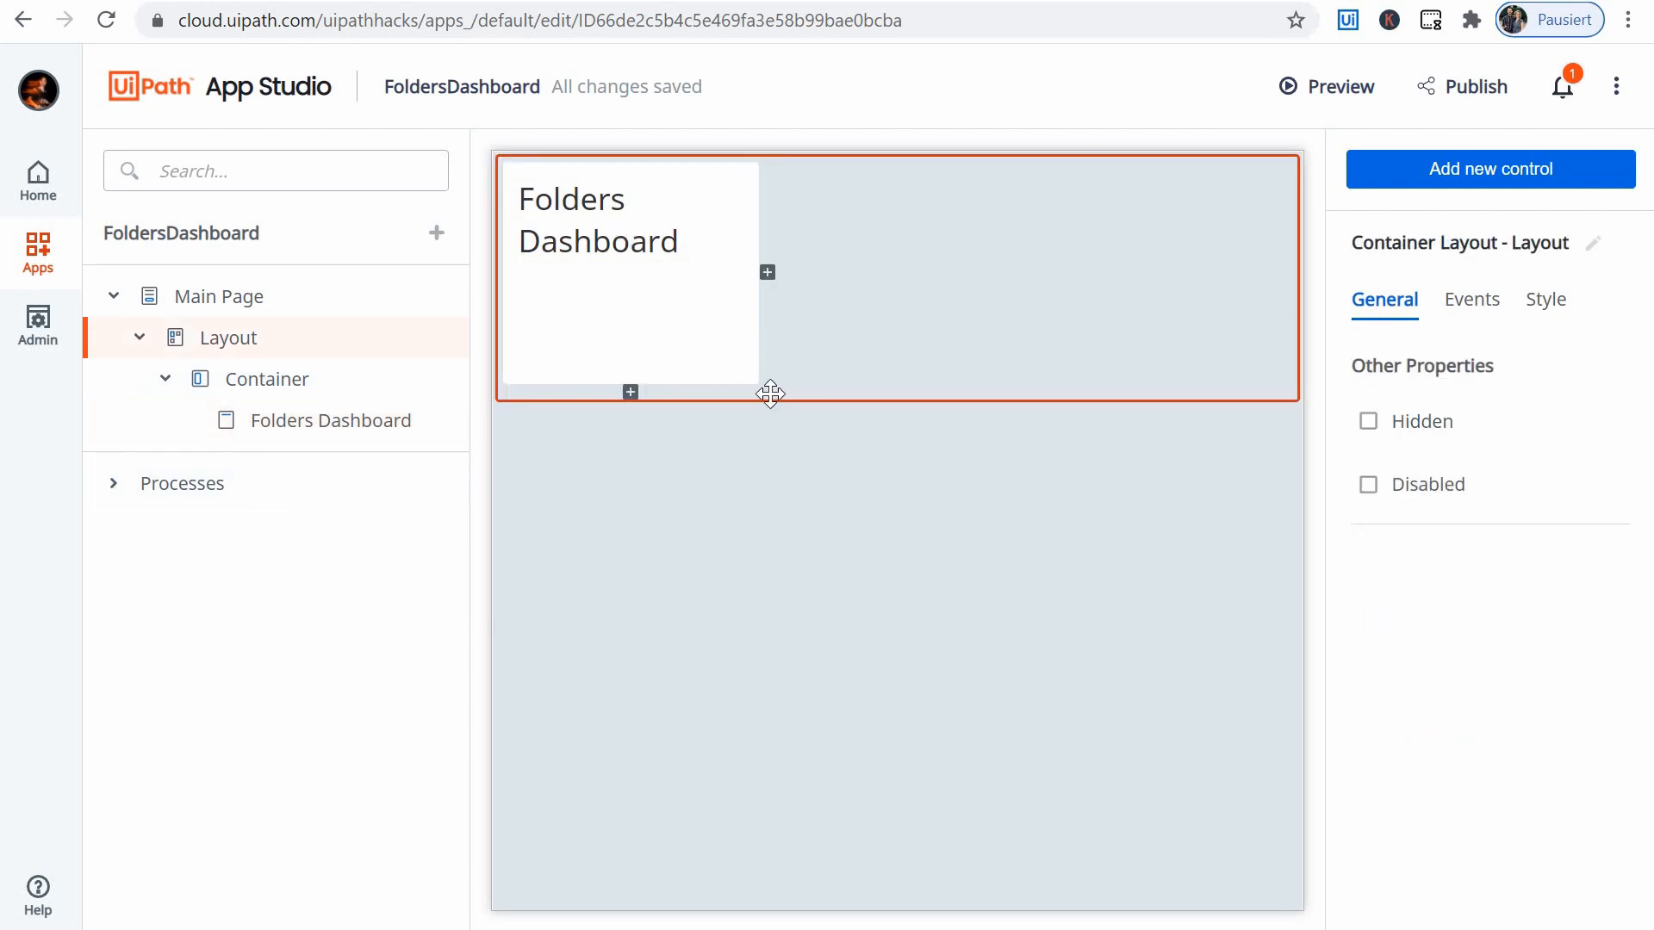
pyautogui.click(759, 386)
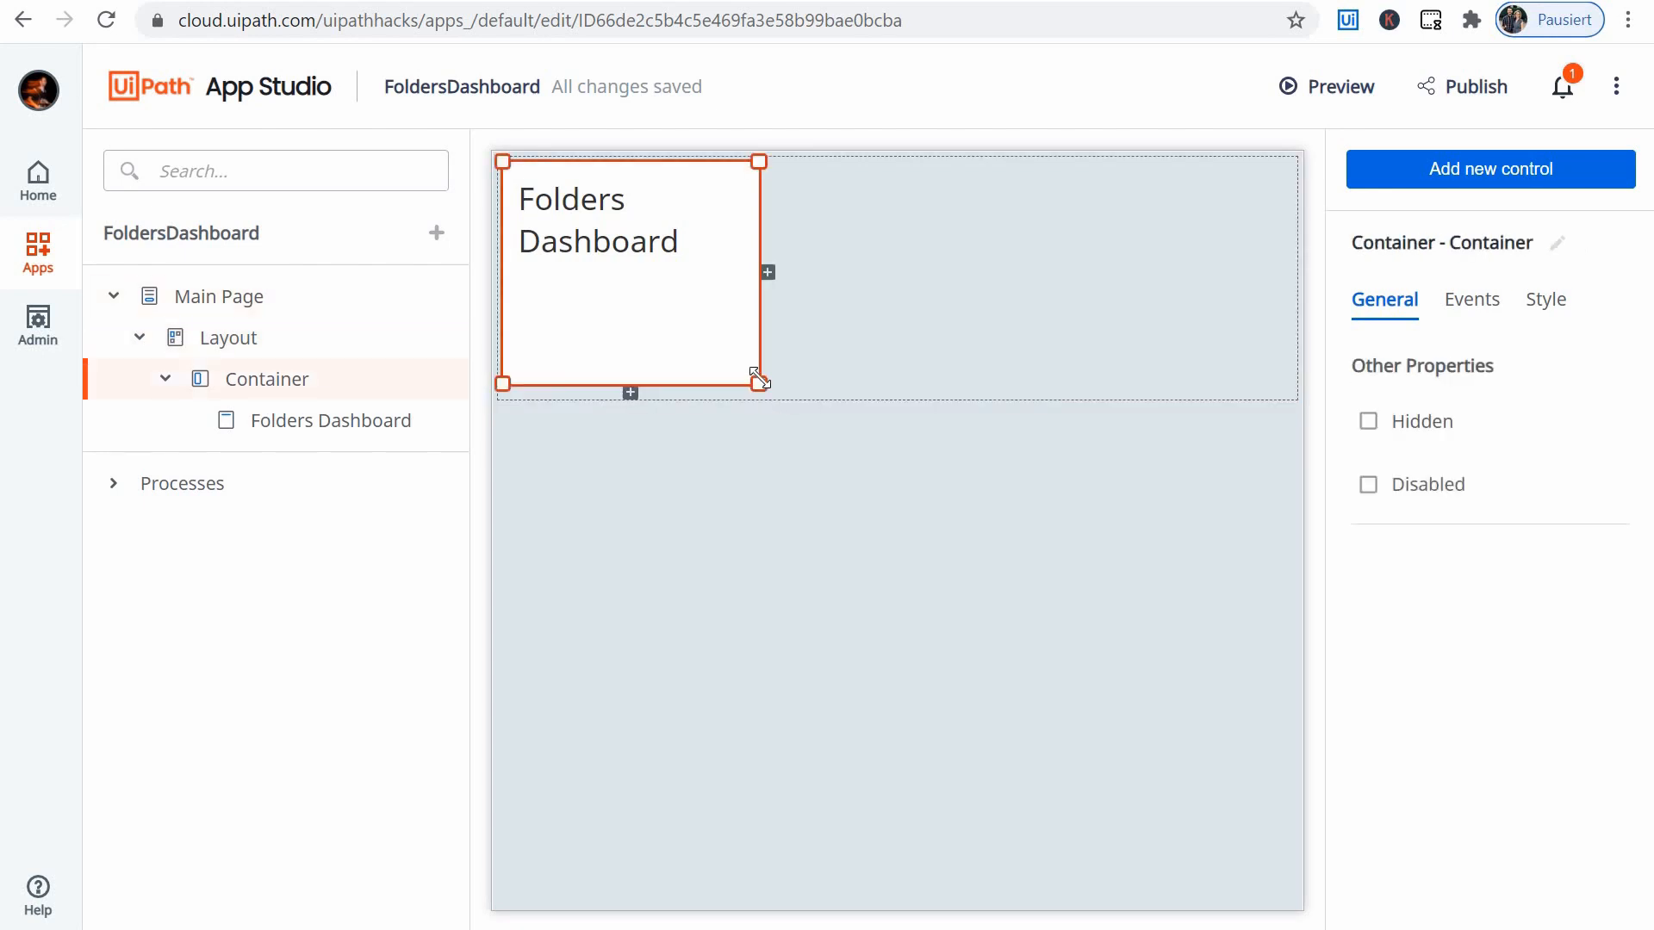
pyautogui.moveTo(836, 427); pyautogui.dragTo(959, 539)
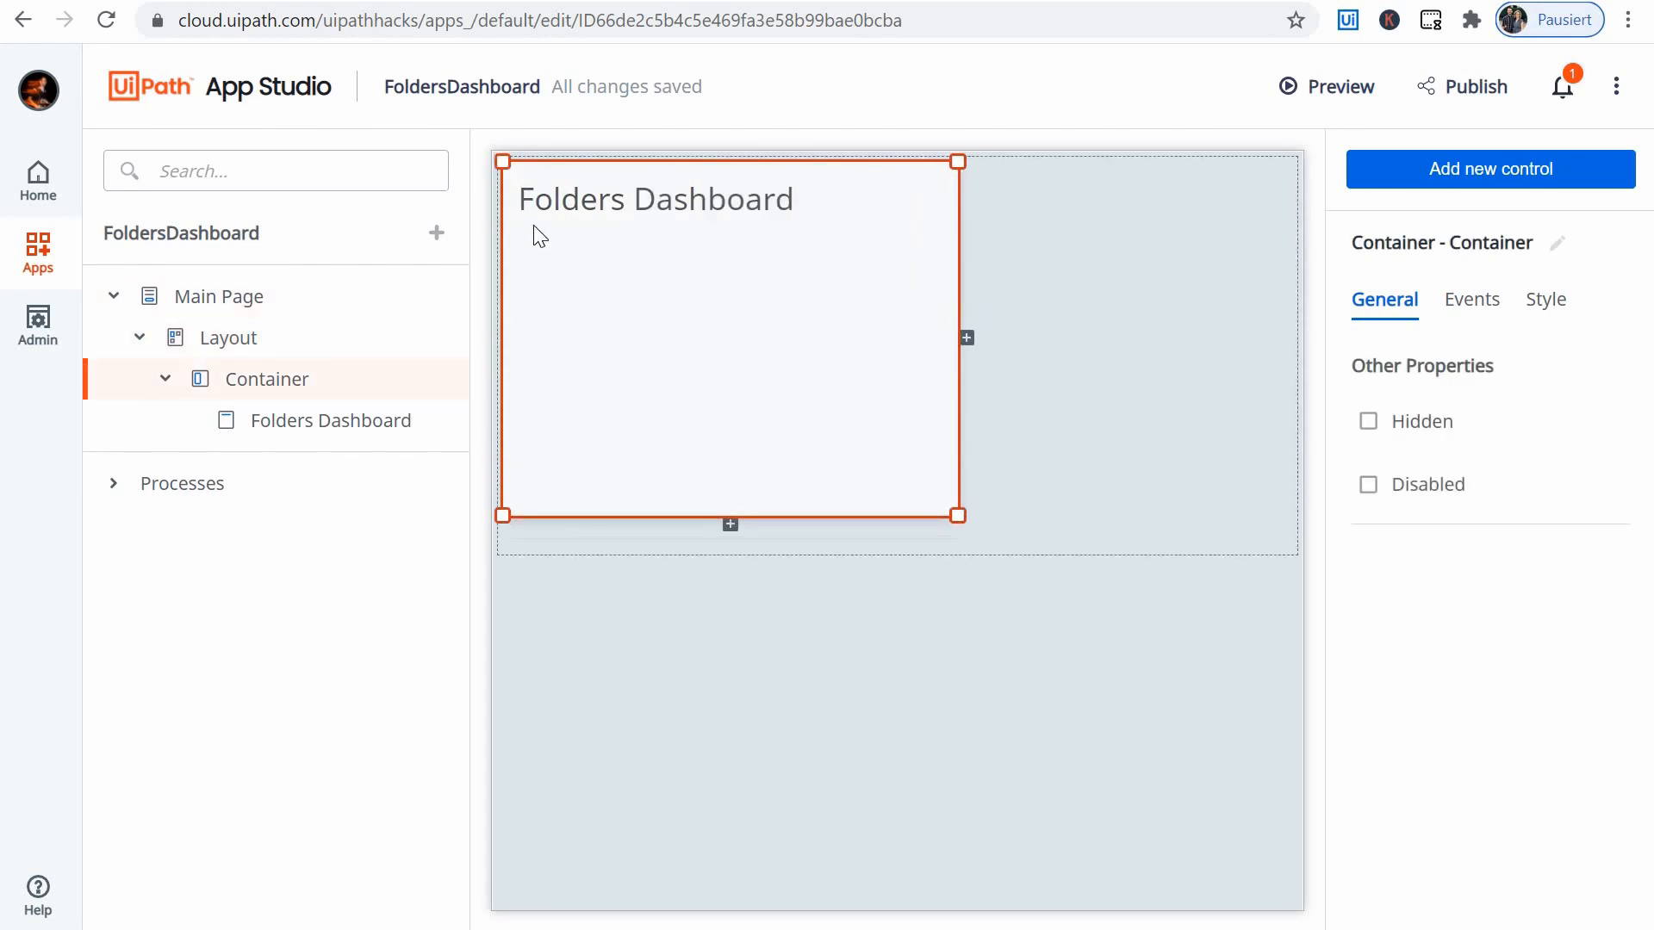
pyautogui.click(635, 213)
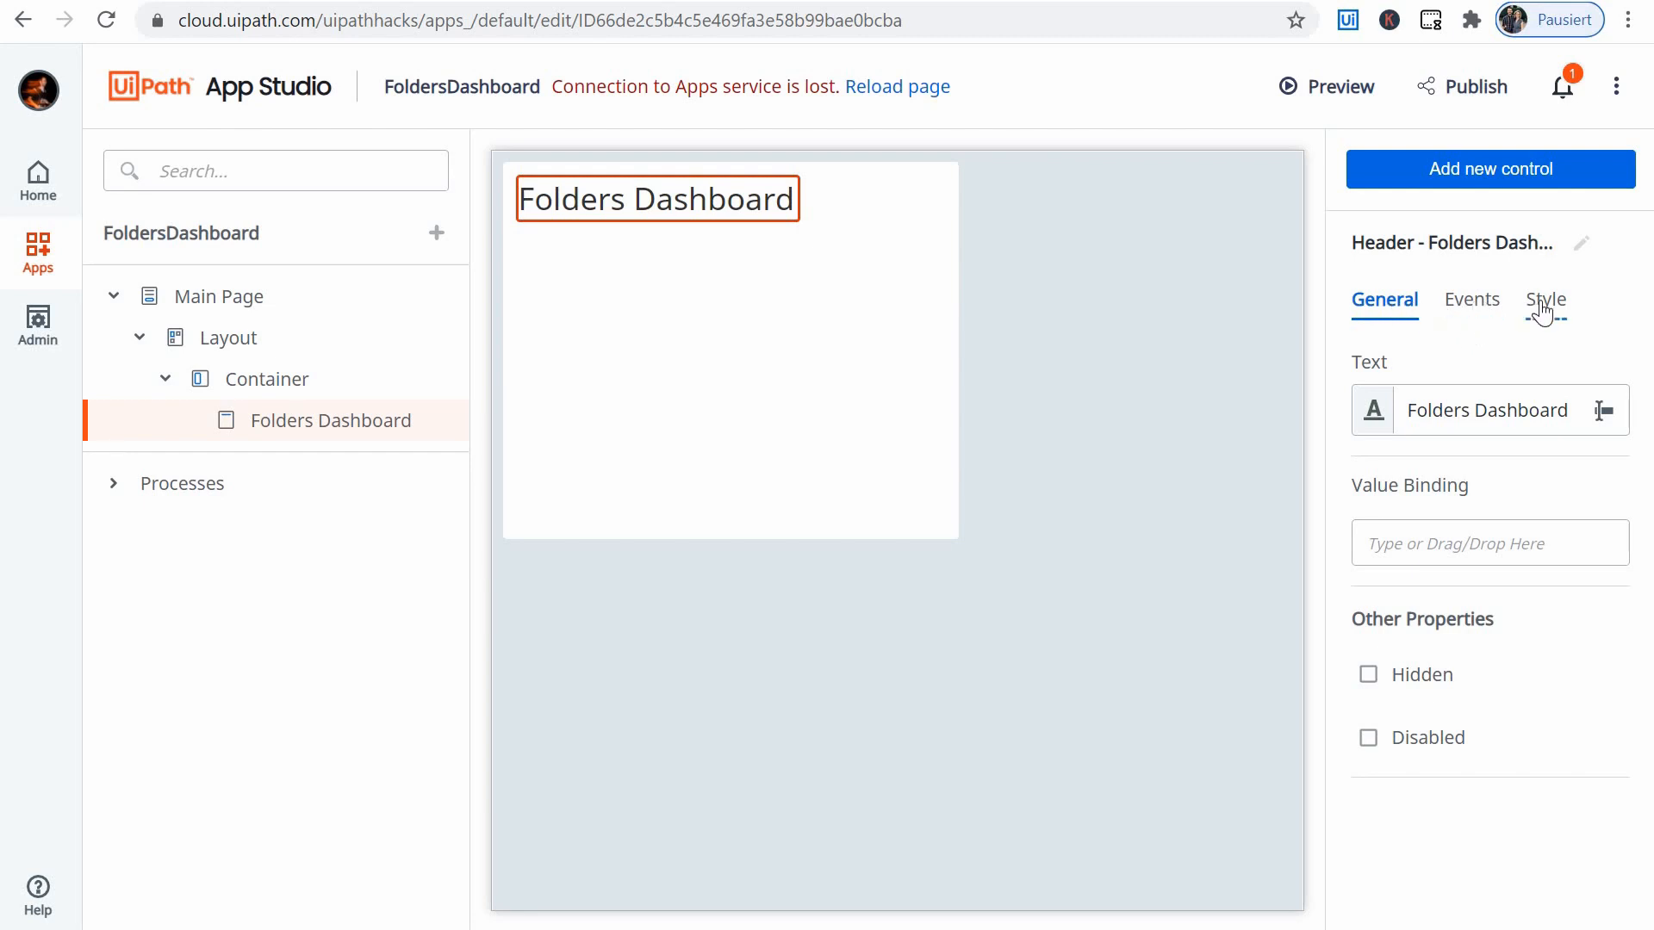
# - Examine the resources available for the header's Value Binding, including the arguments of the AppsFoldersDashboard process
pyautogui.click(1404, 530)
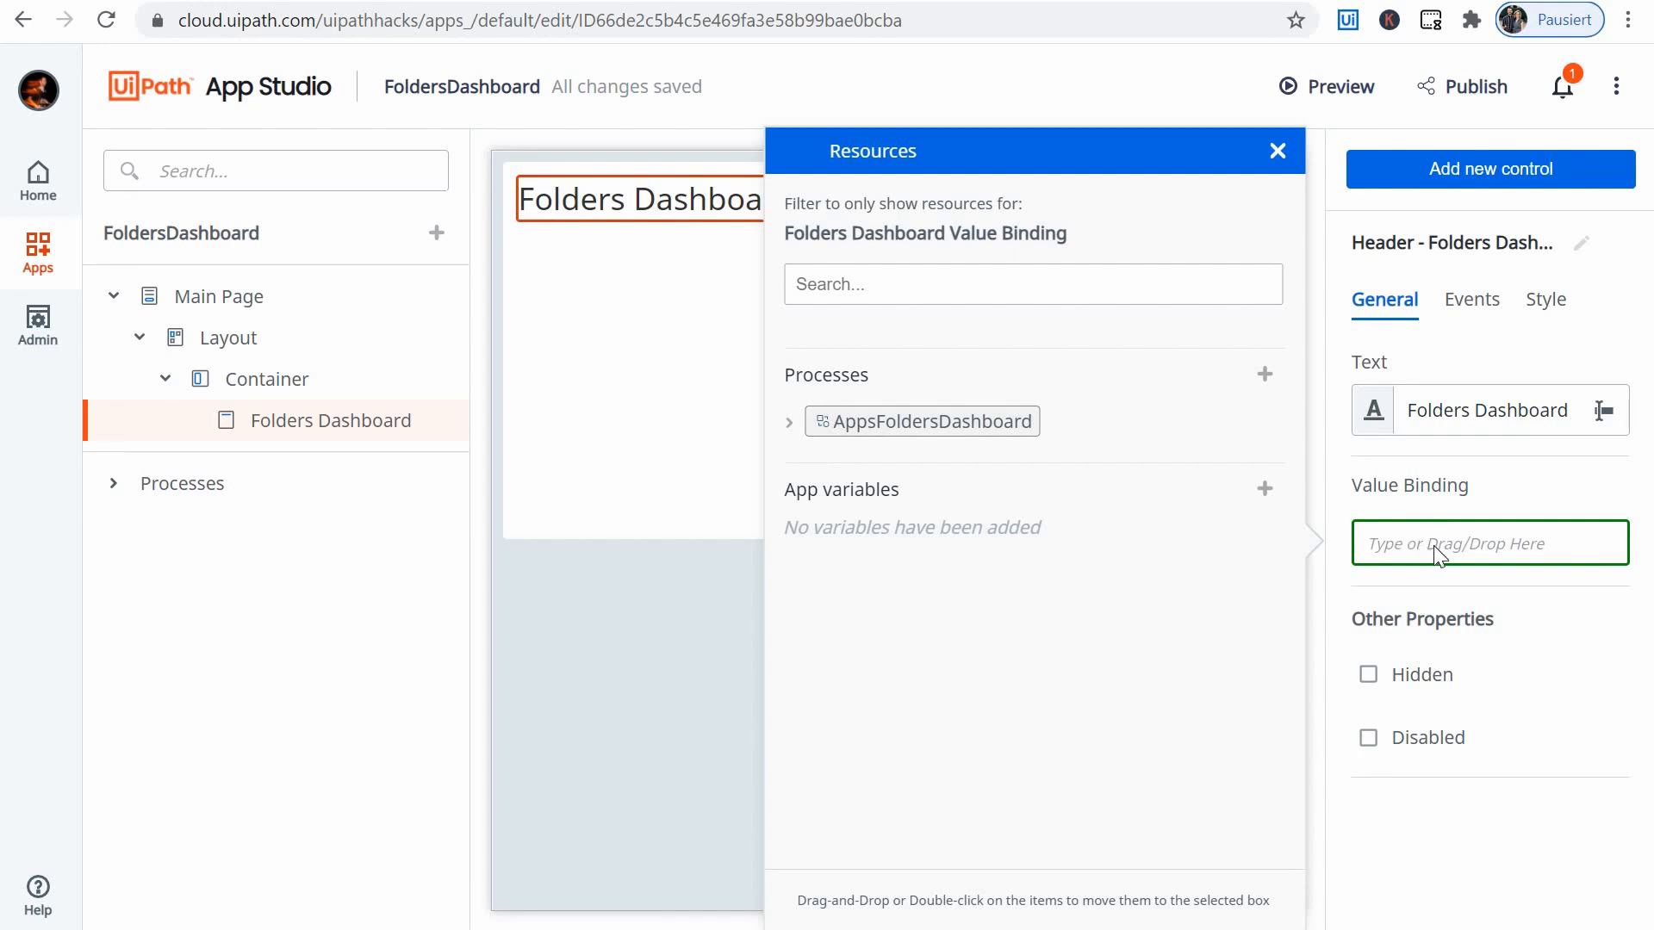
pyautogui.press('Escape')
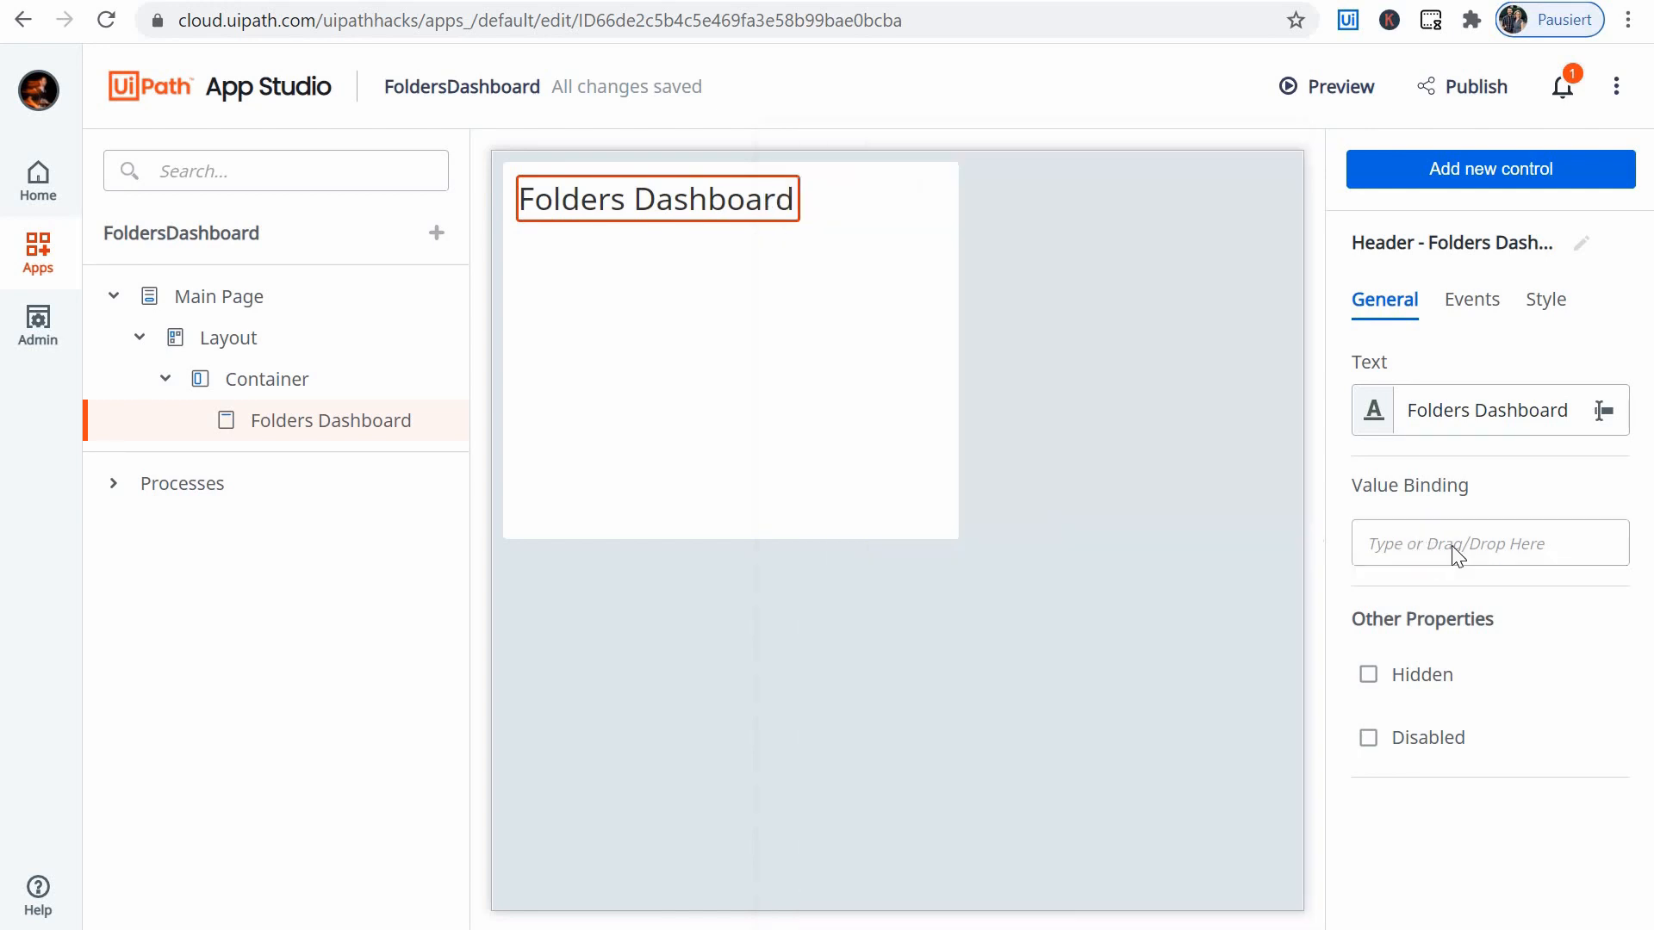
pyautogui.click(1402, 538)
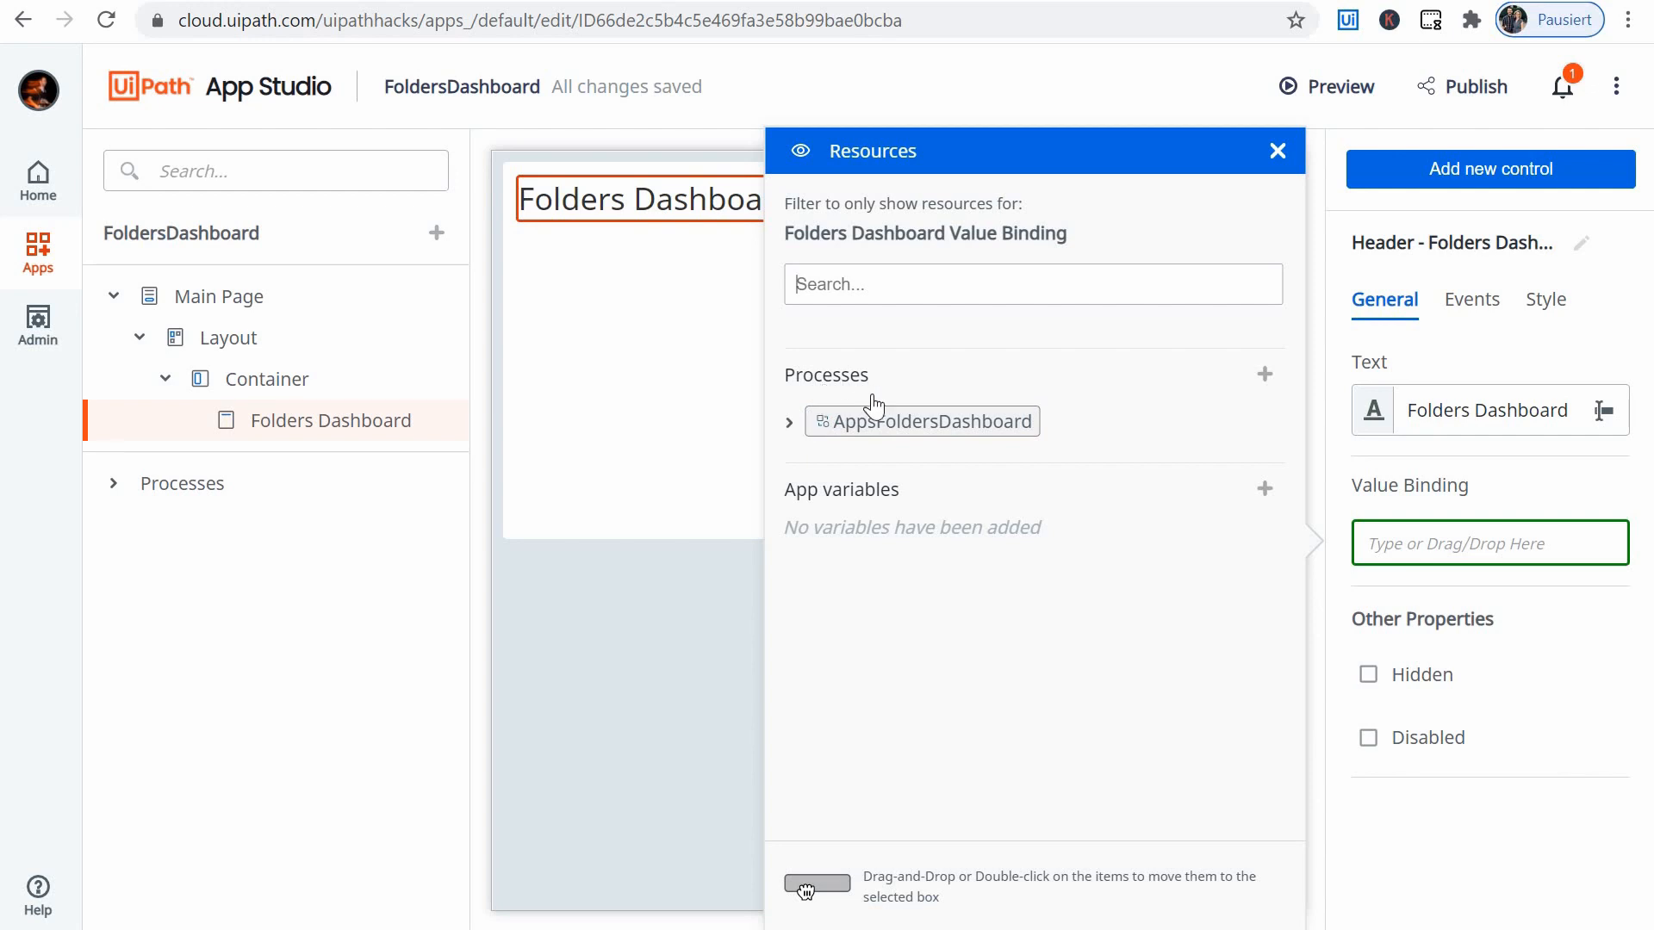
pyautogui.click(911, 427)
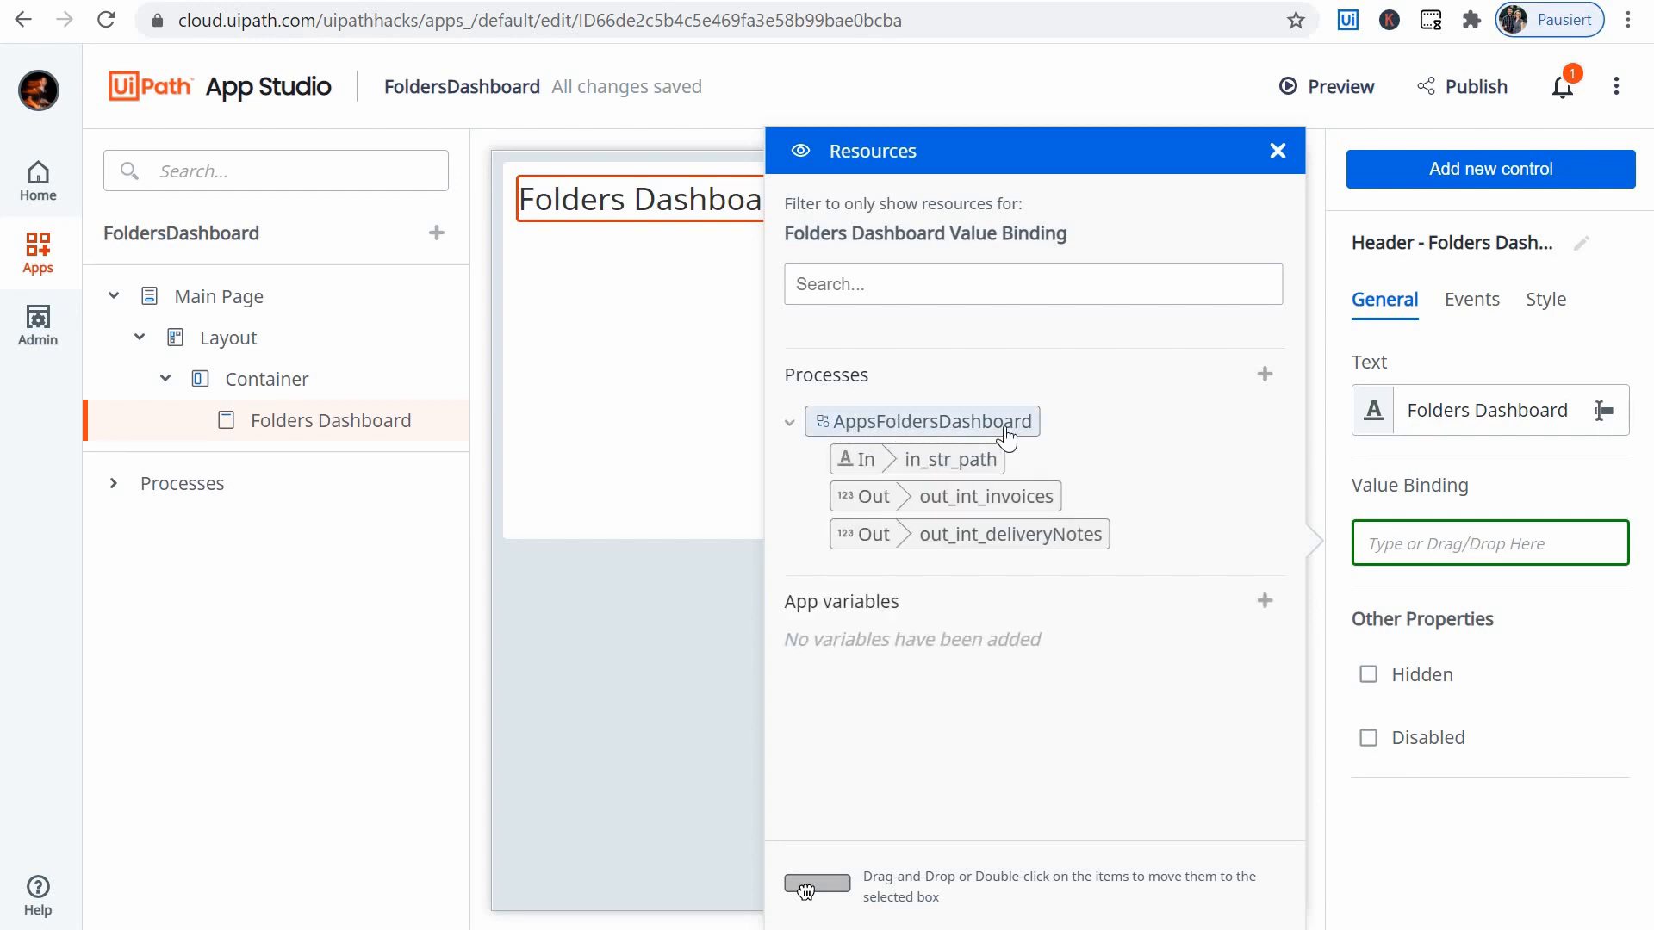
pyautogui.click(963, 461)
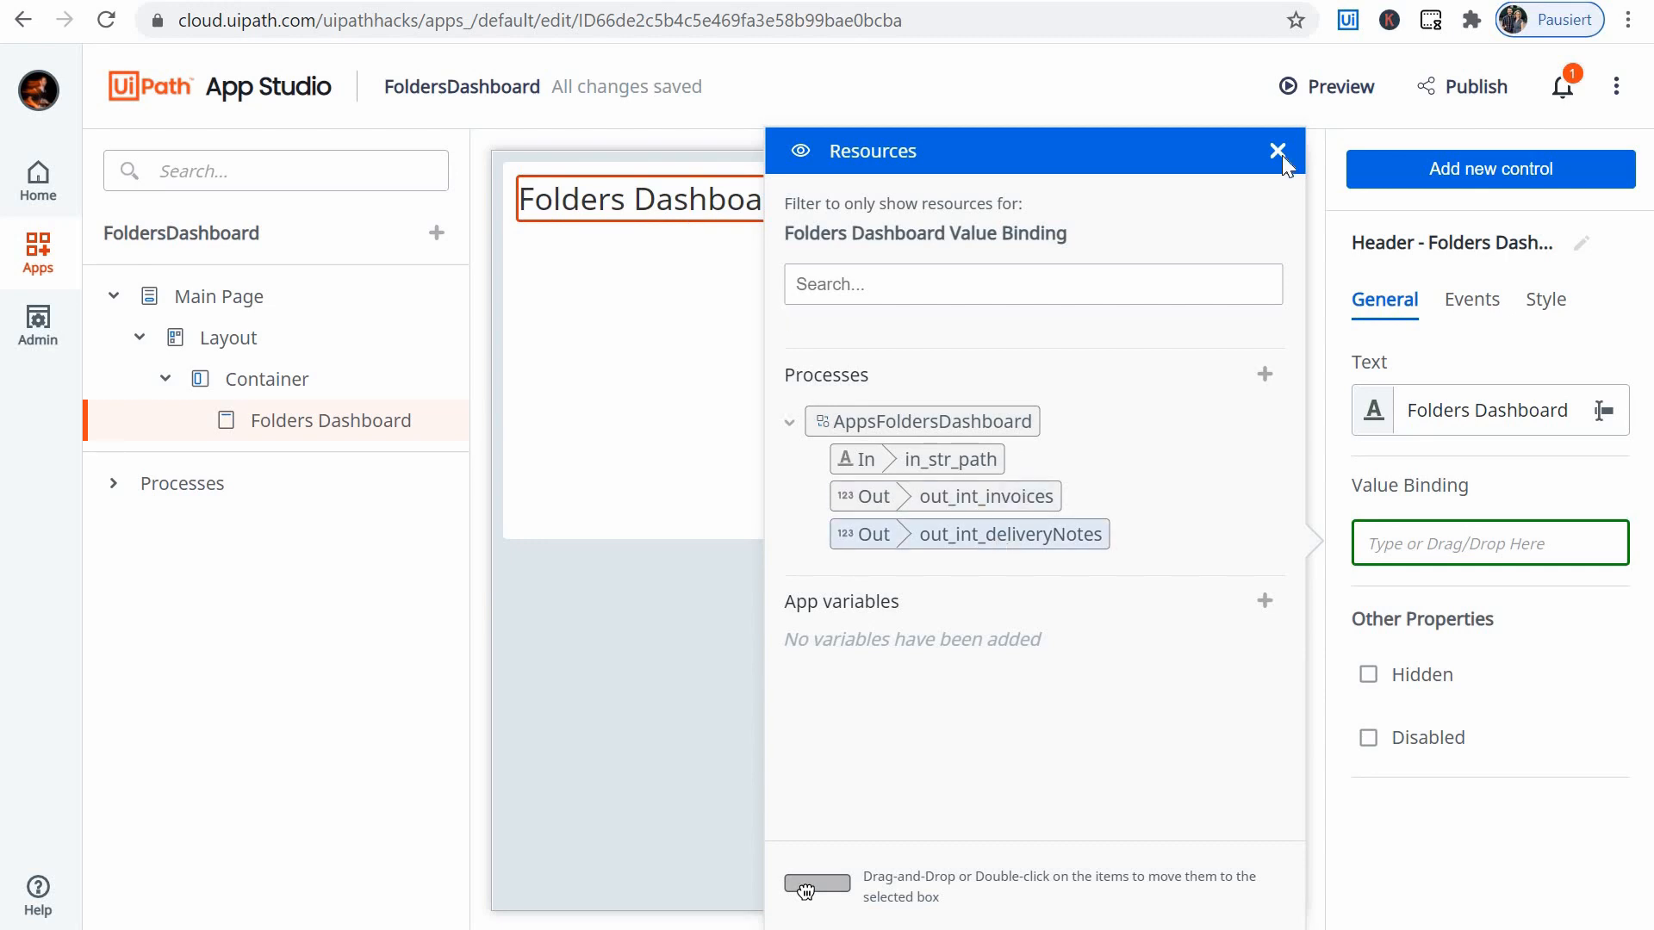
# - Review the Folders Dashboard header's event rule option and its style settings for alignment, font, margin and size
pyautogui.click(1469, 302)
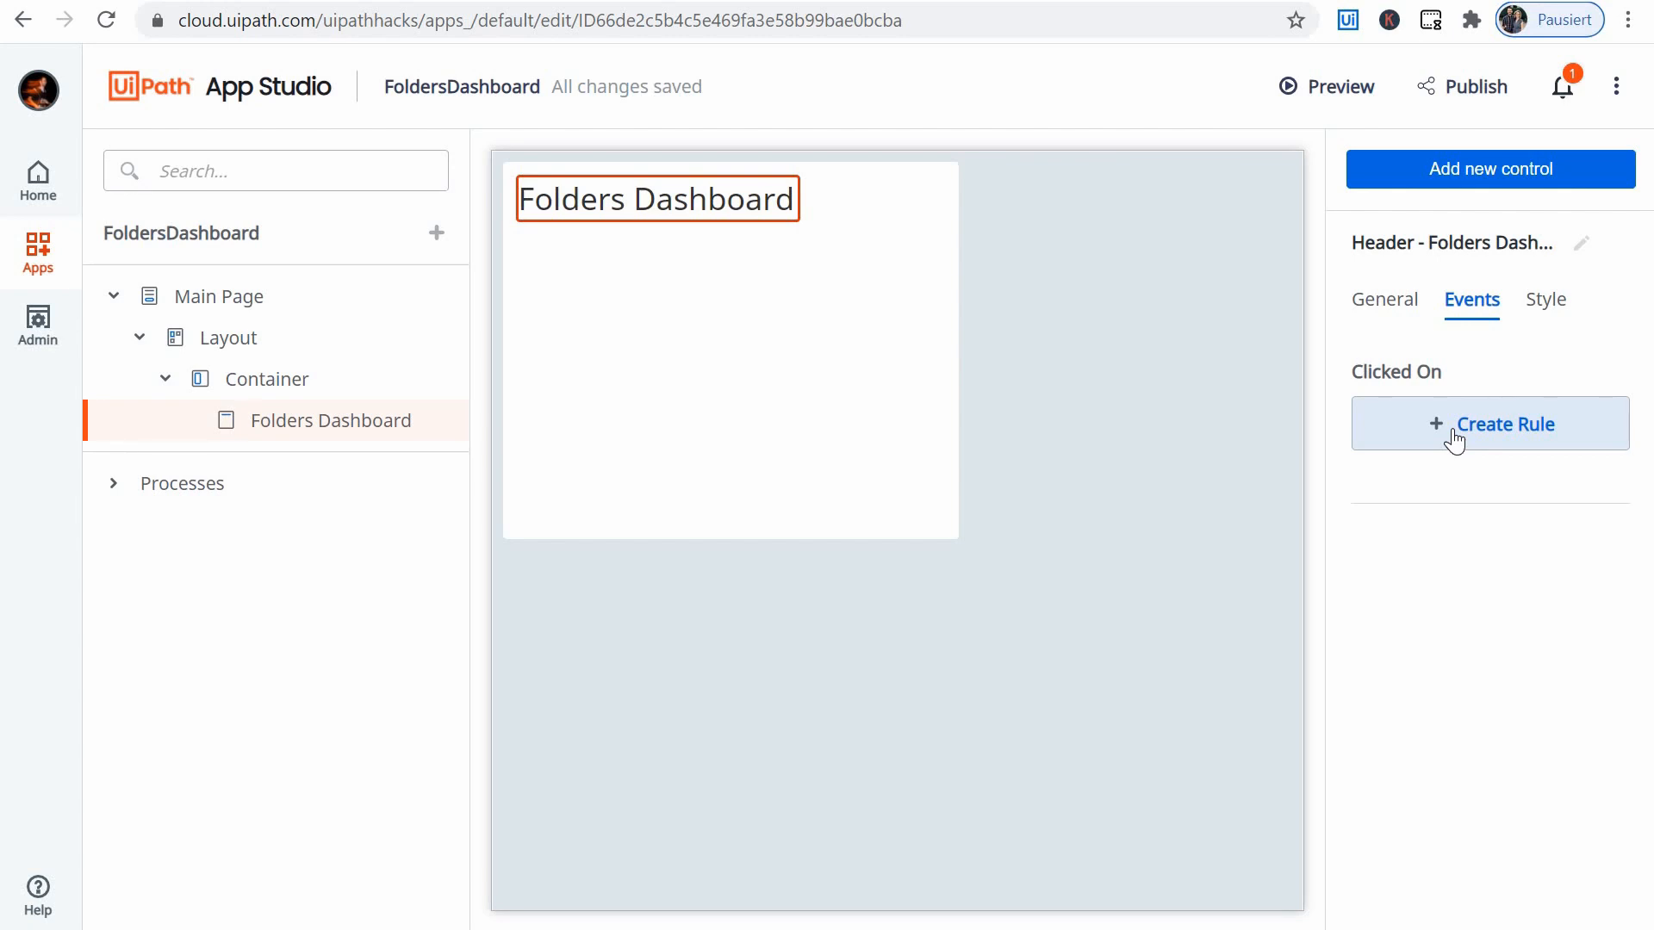
pyautogui.click(1553, 318)
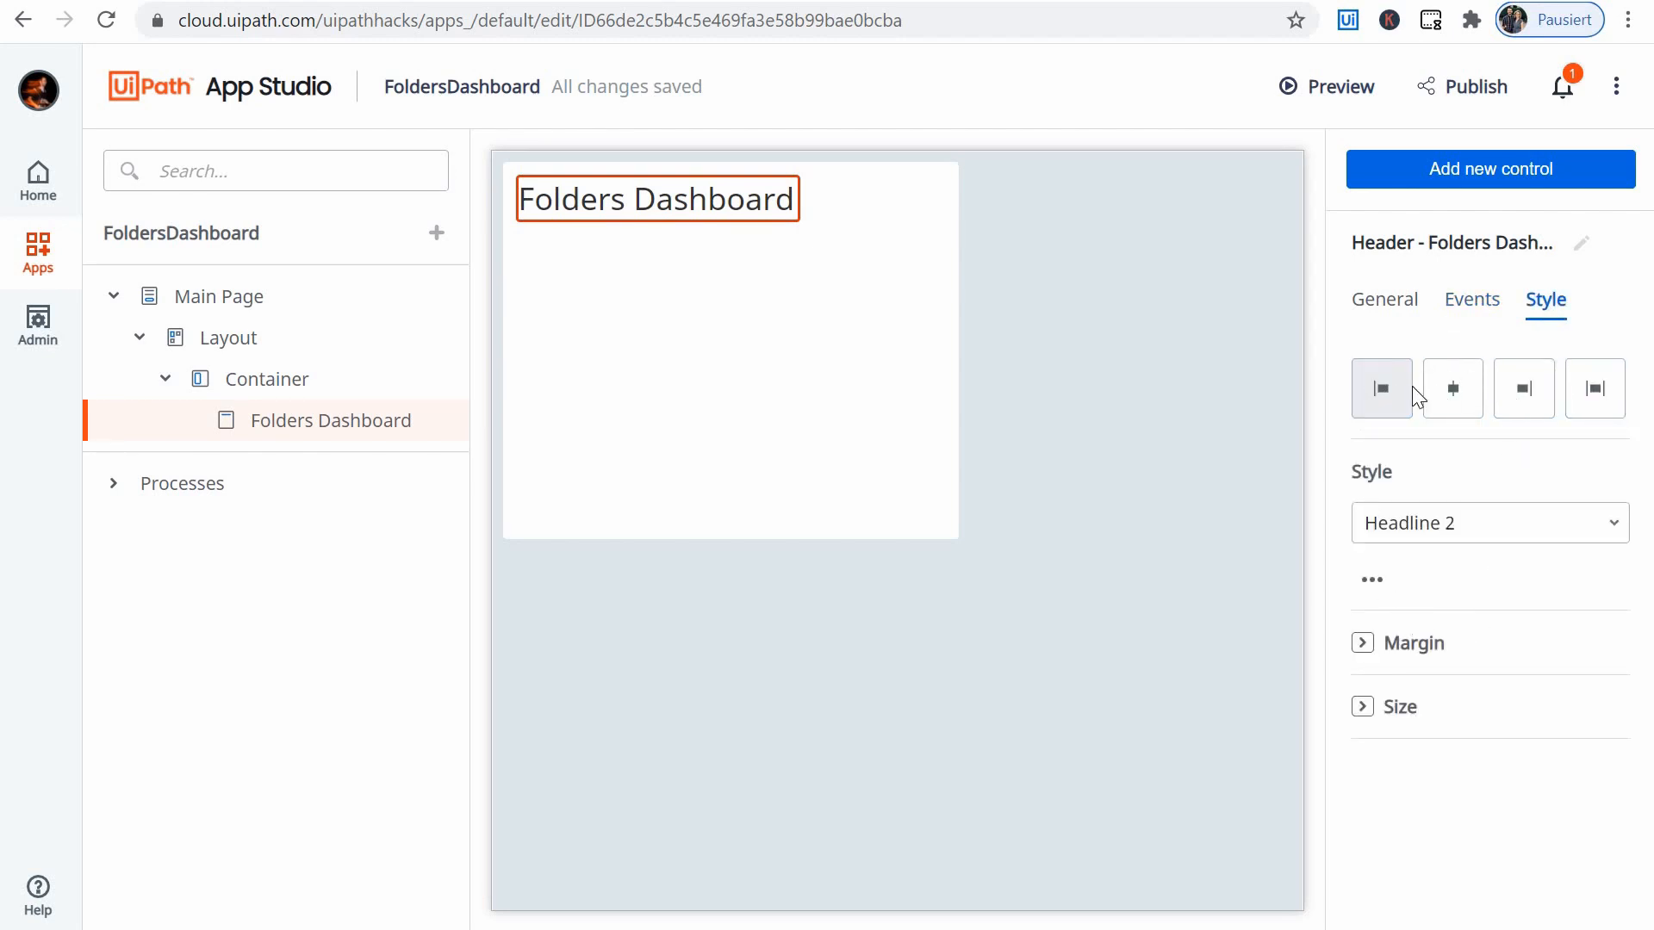
pyautogui.click(1372, 590)
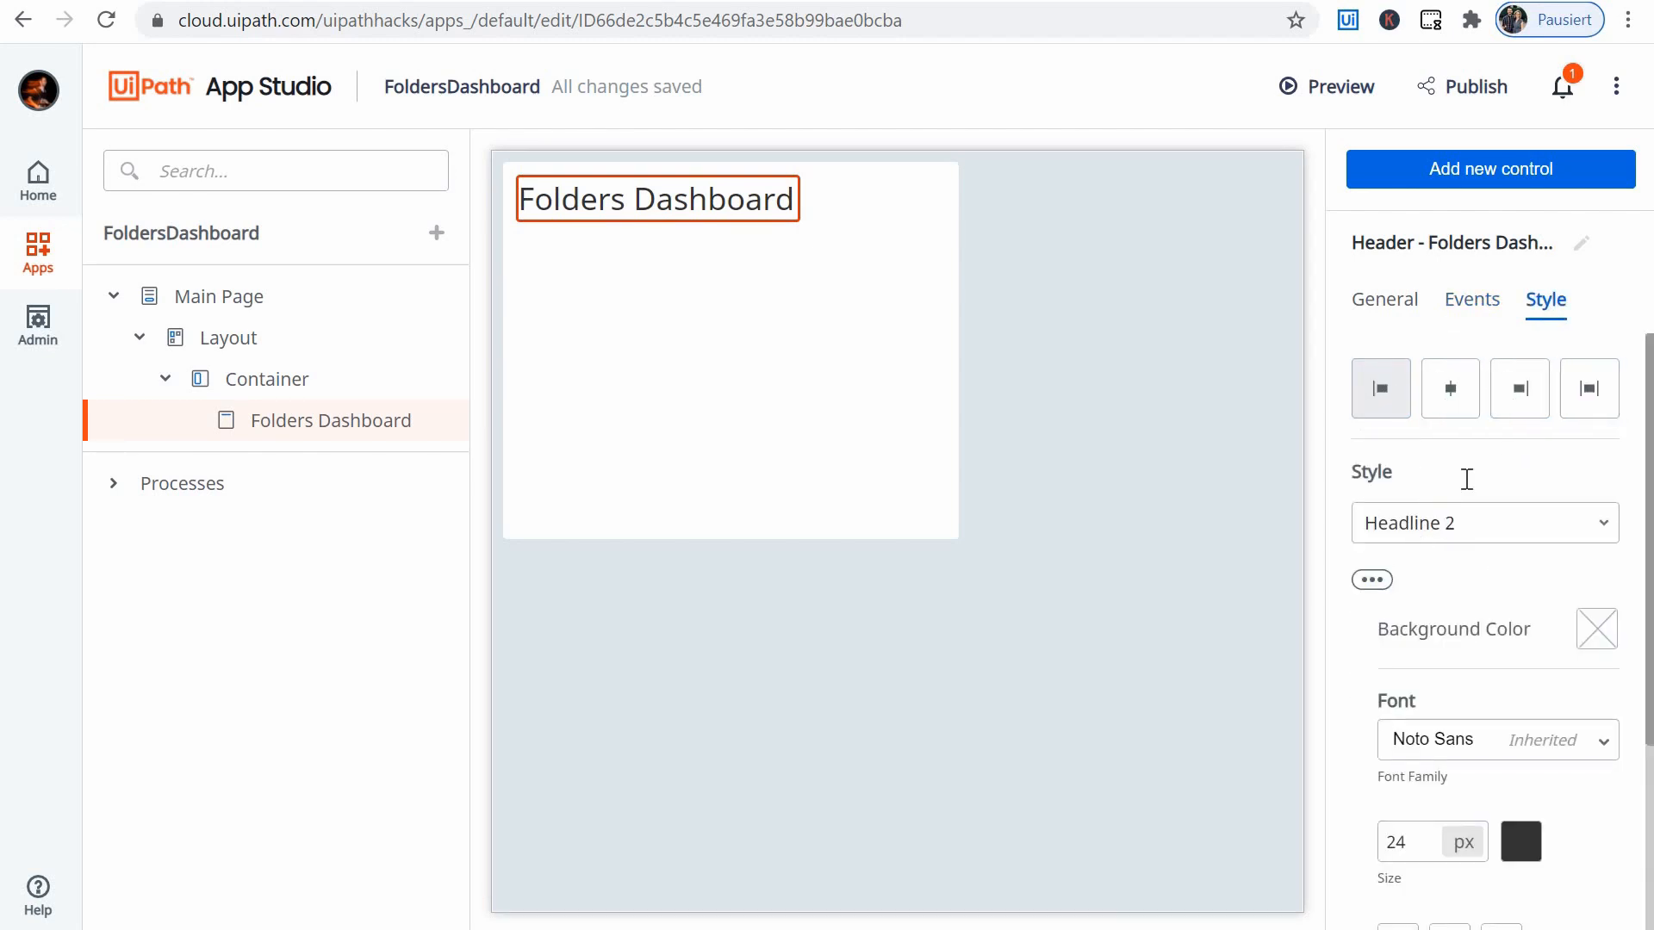
pyautogui.scroll(-3, 1430, 534)
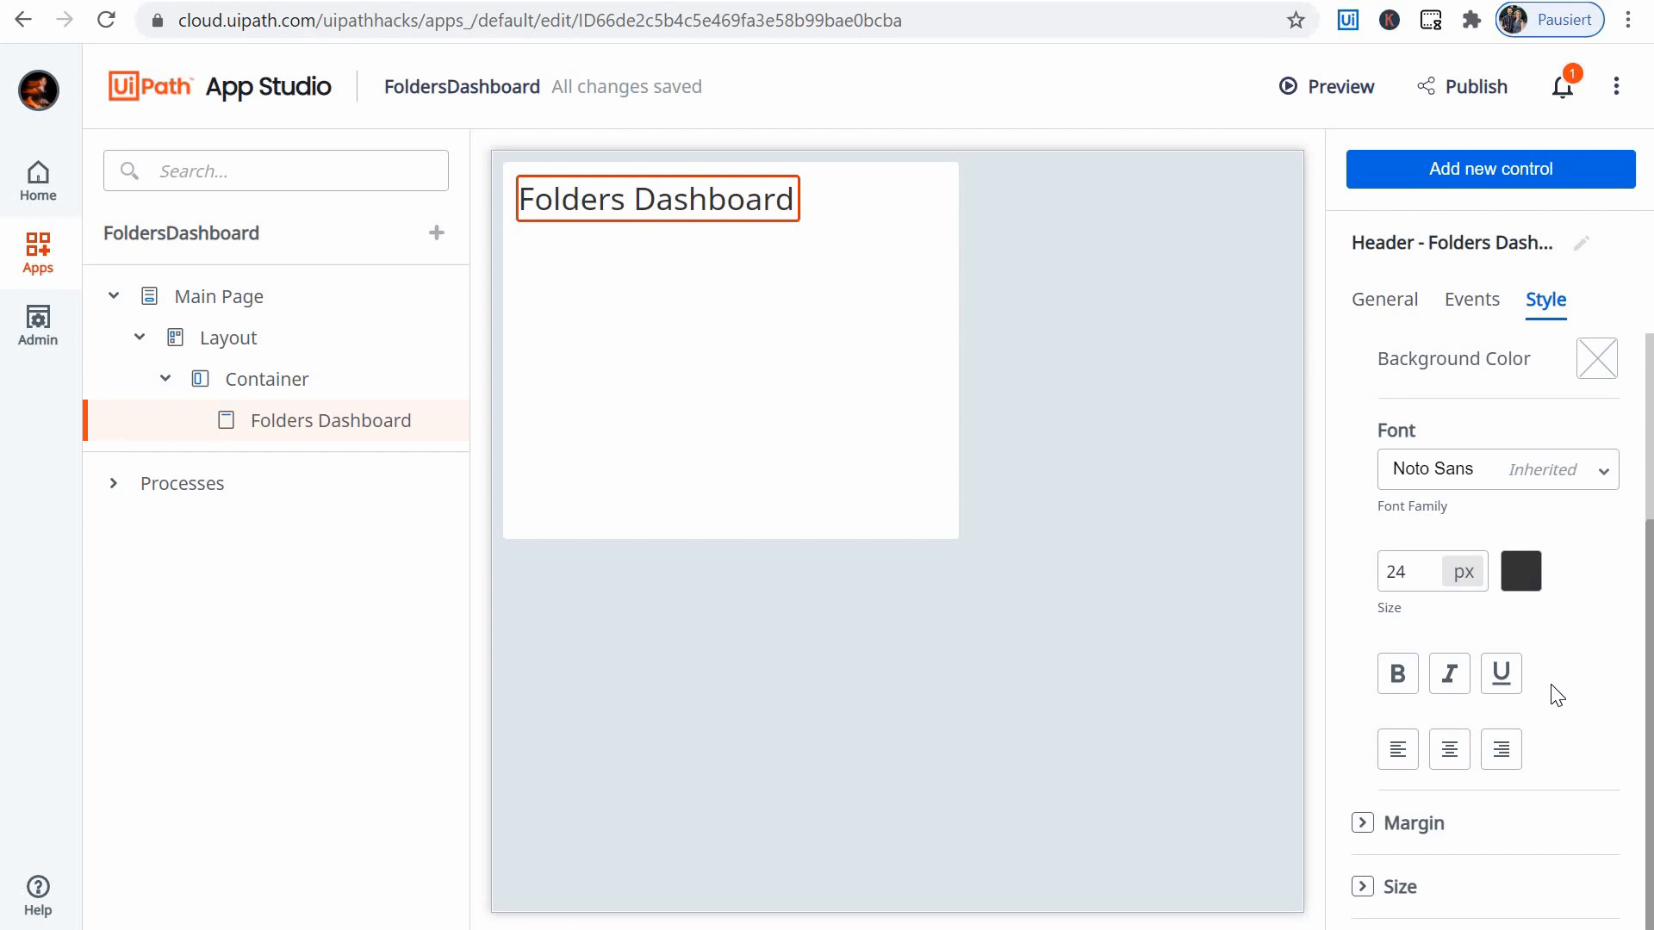
pyautogui.scroll(1, 1556, 698)
pyautogui.scroll(-1, 1447, 838)
pyautogui.scroll(3, 1517, 702)
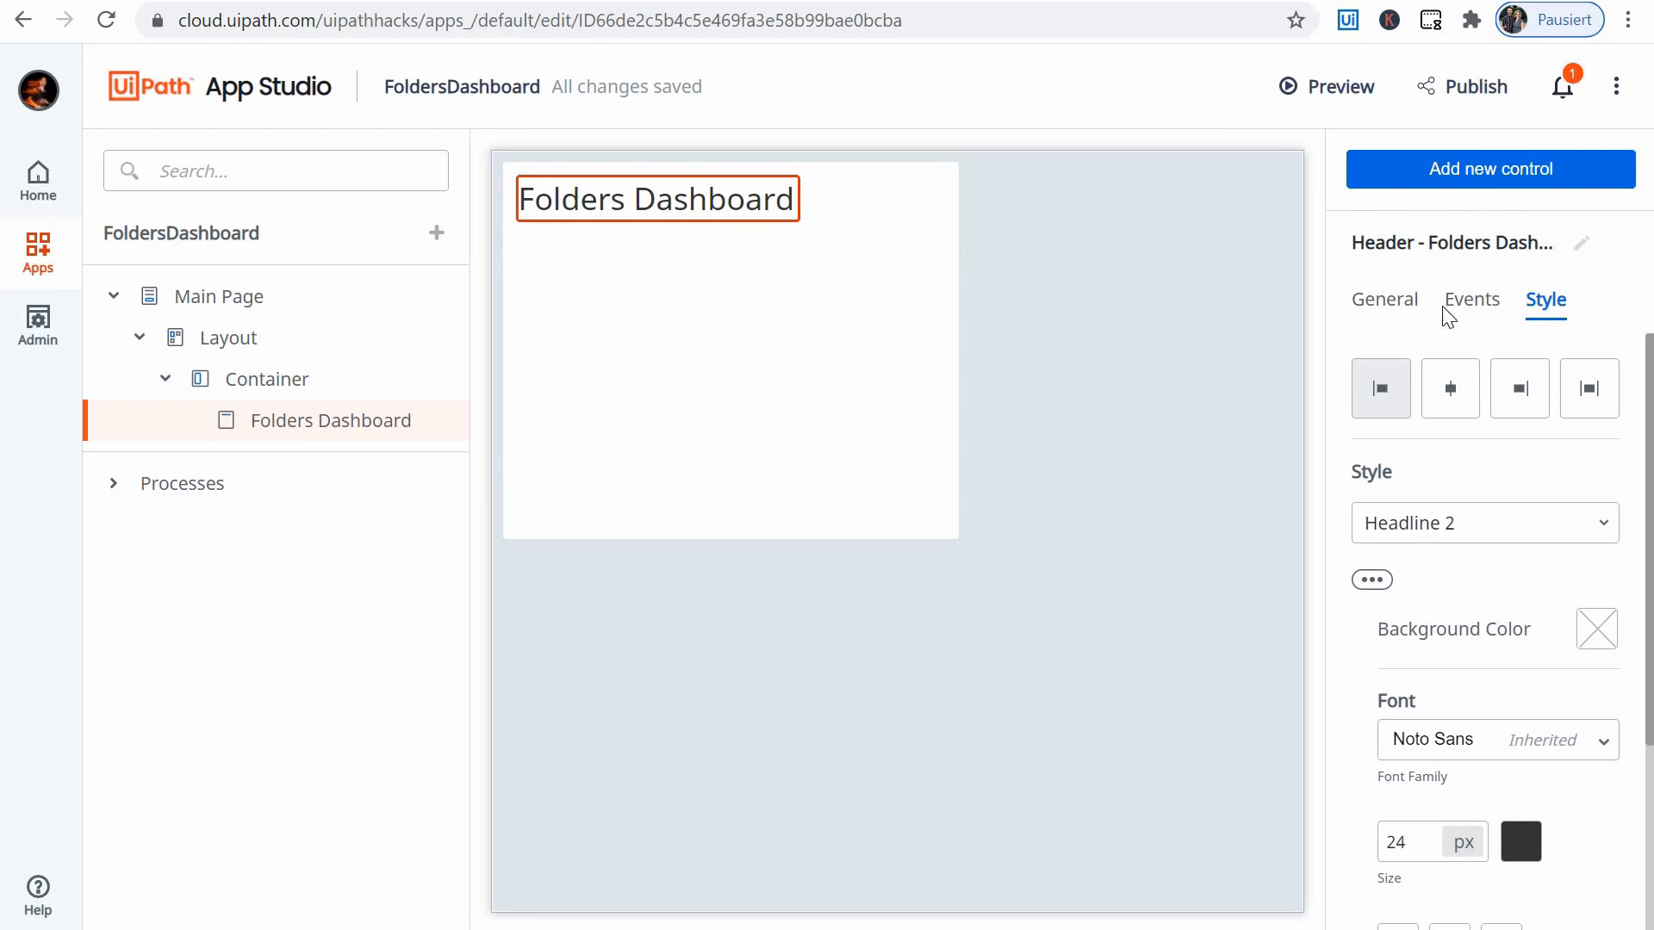
pyautogui.click(1381, 303)
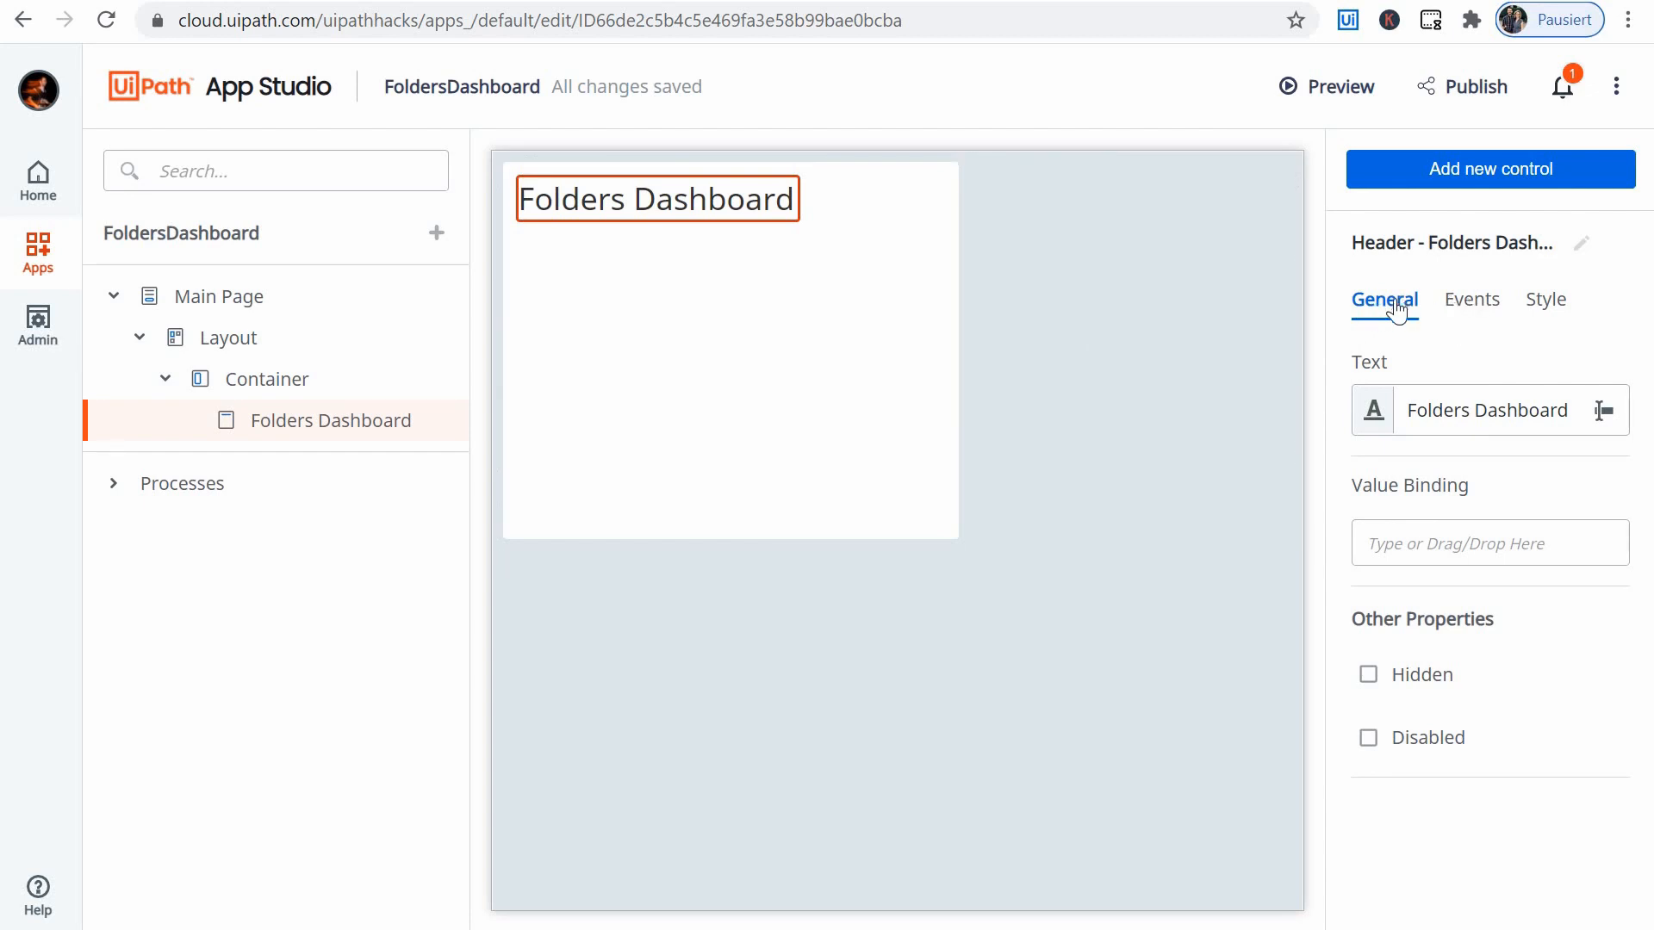
pyautogui.click(1473, 310)
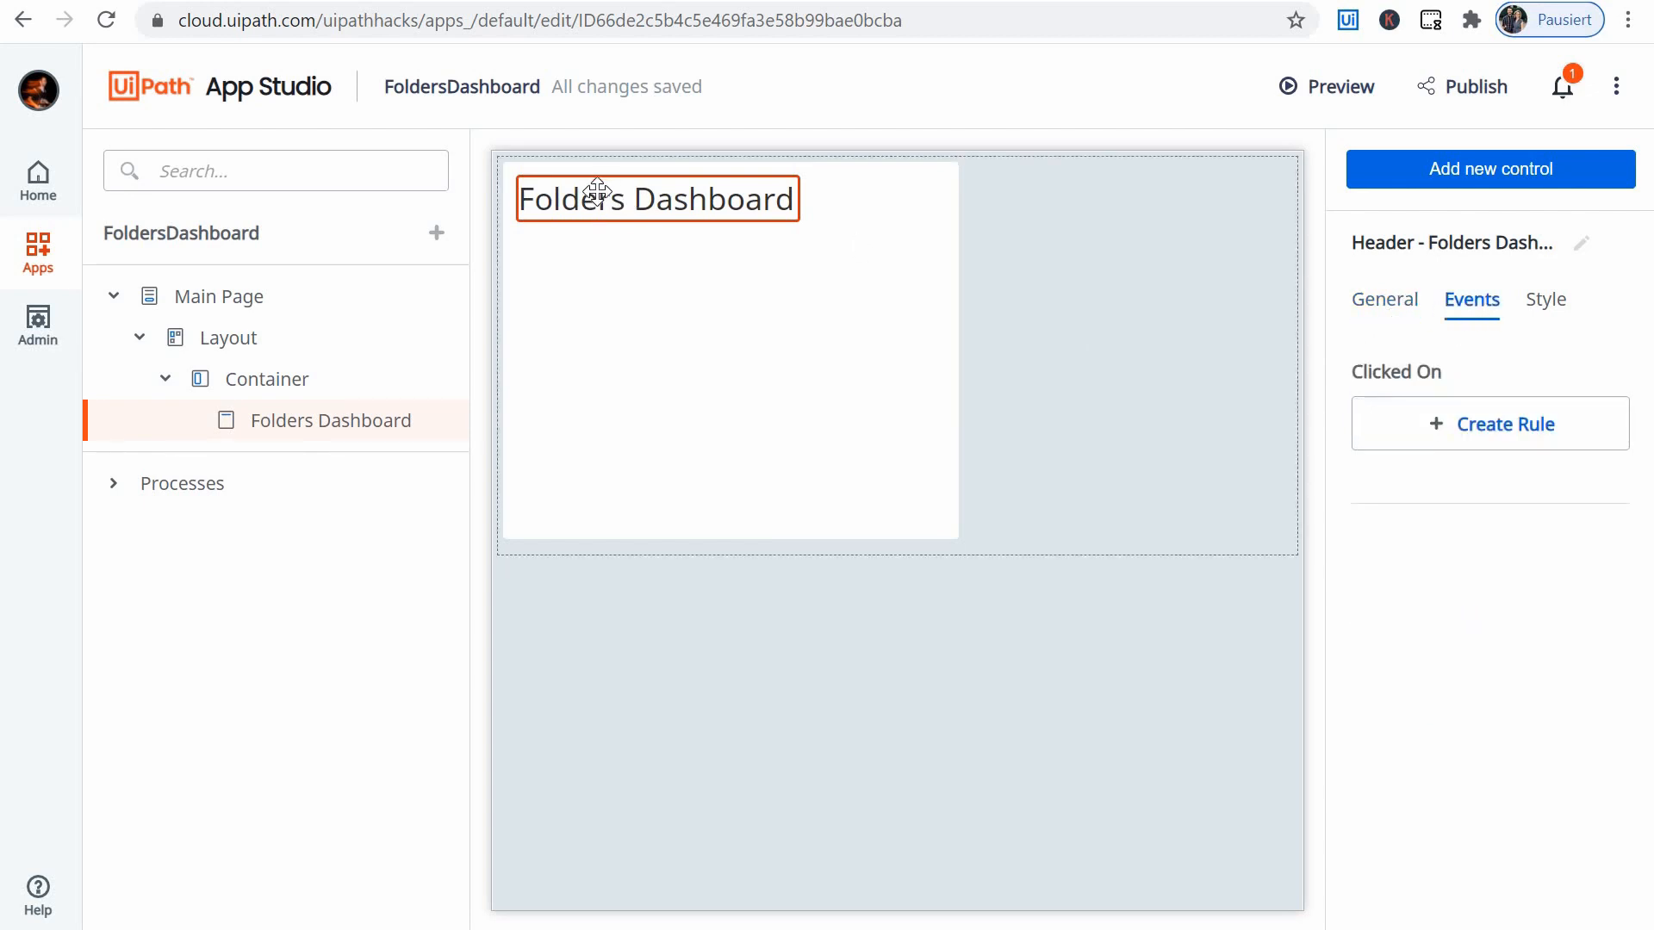
pyautogui.click(603, 220)
pyautogui.click(646, 203)
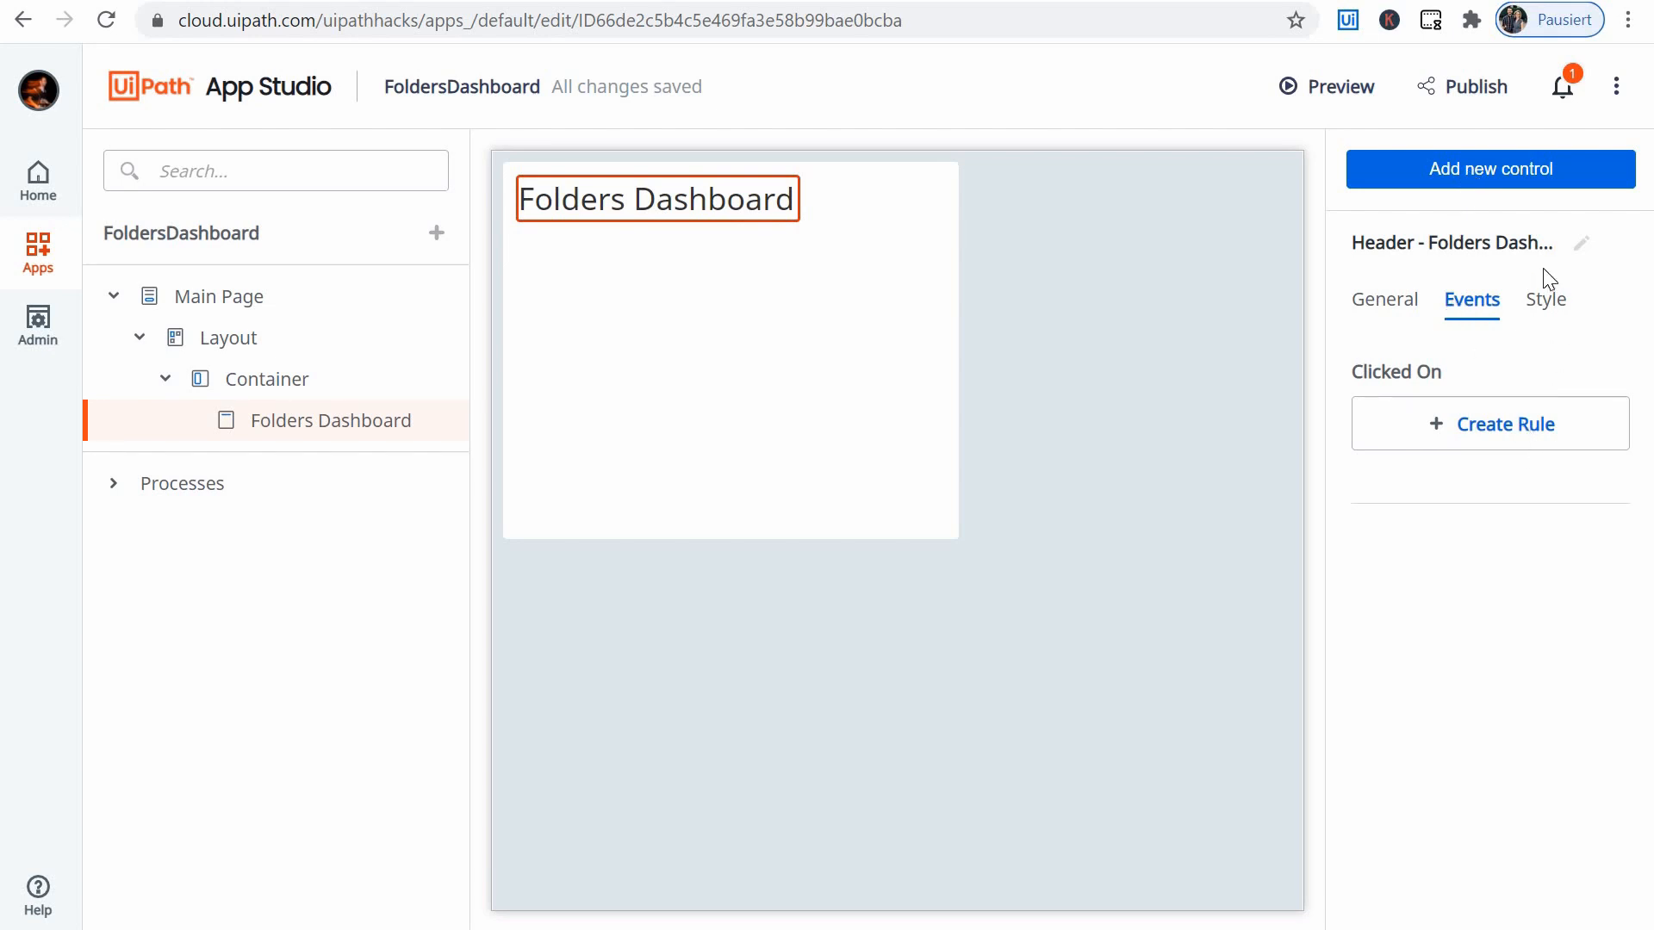
# - Add a Textbox control to the Container, directly below the Folders Dashboard header
pyautogui.click(1533, 169)
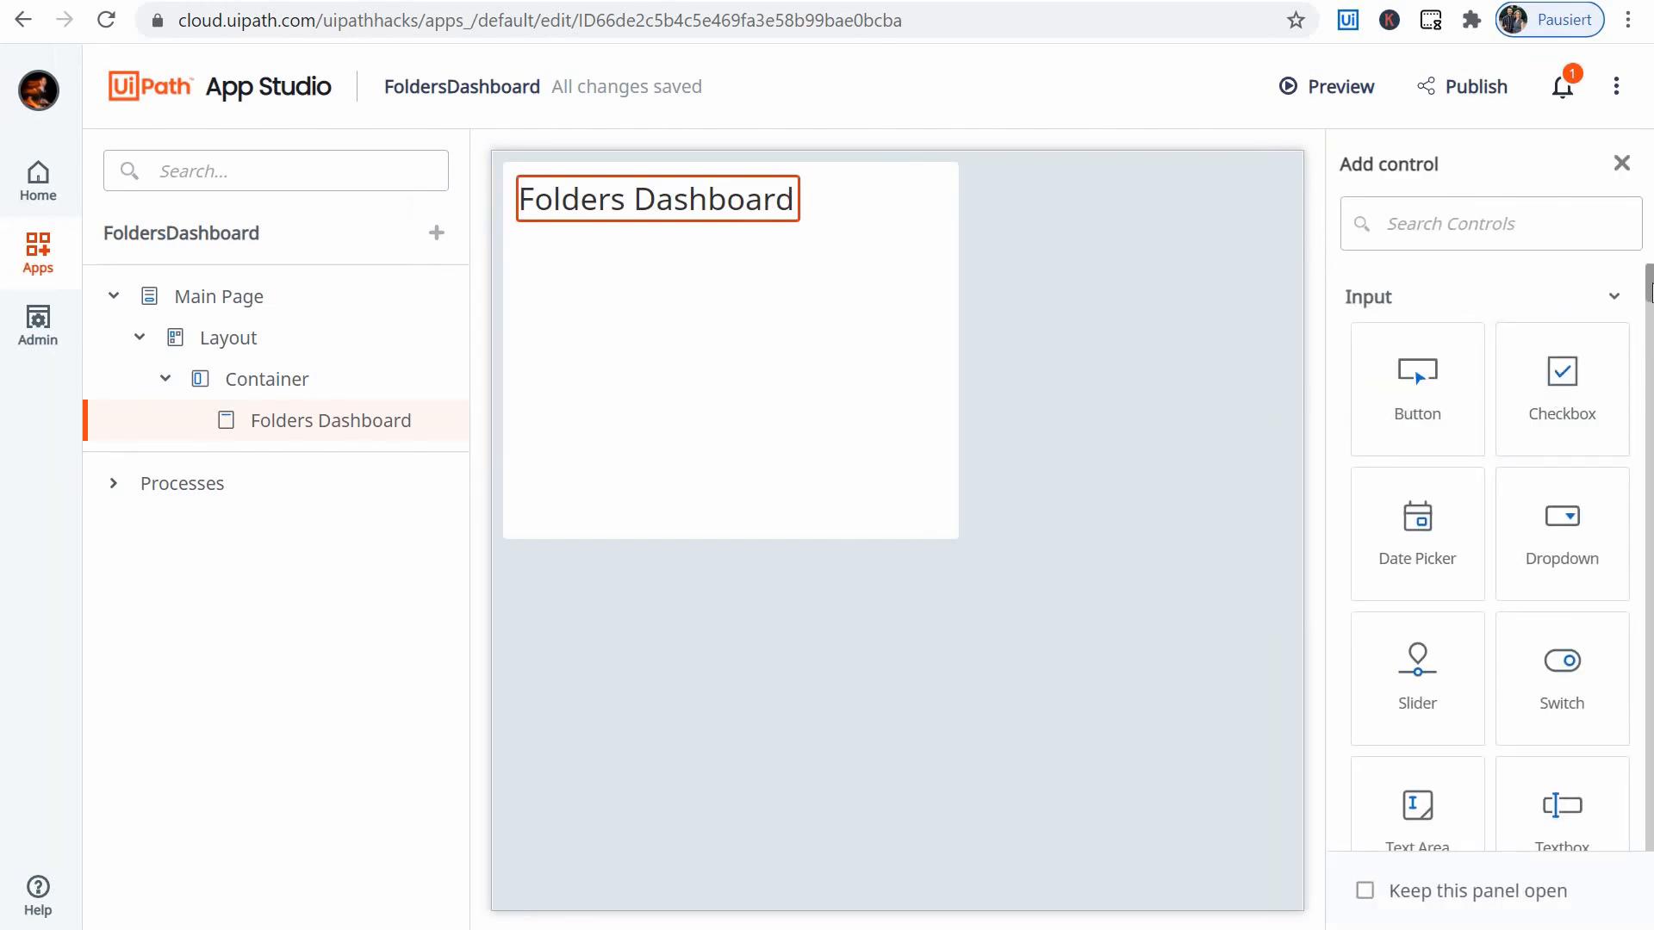
pyautogui.scroll(-7, 1650, 310)
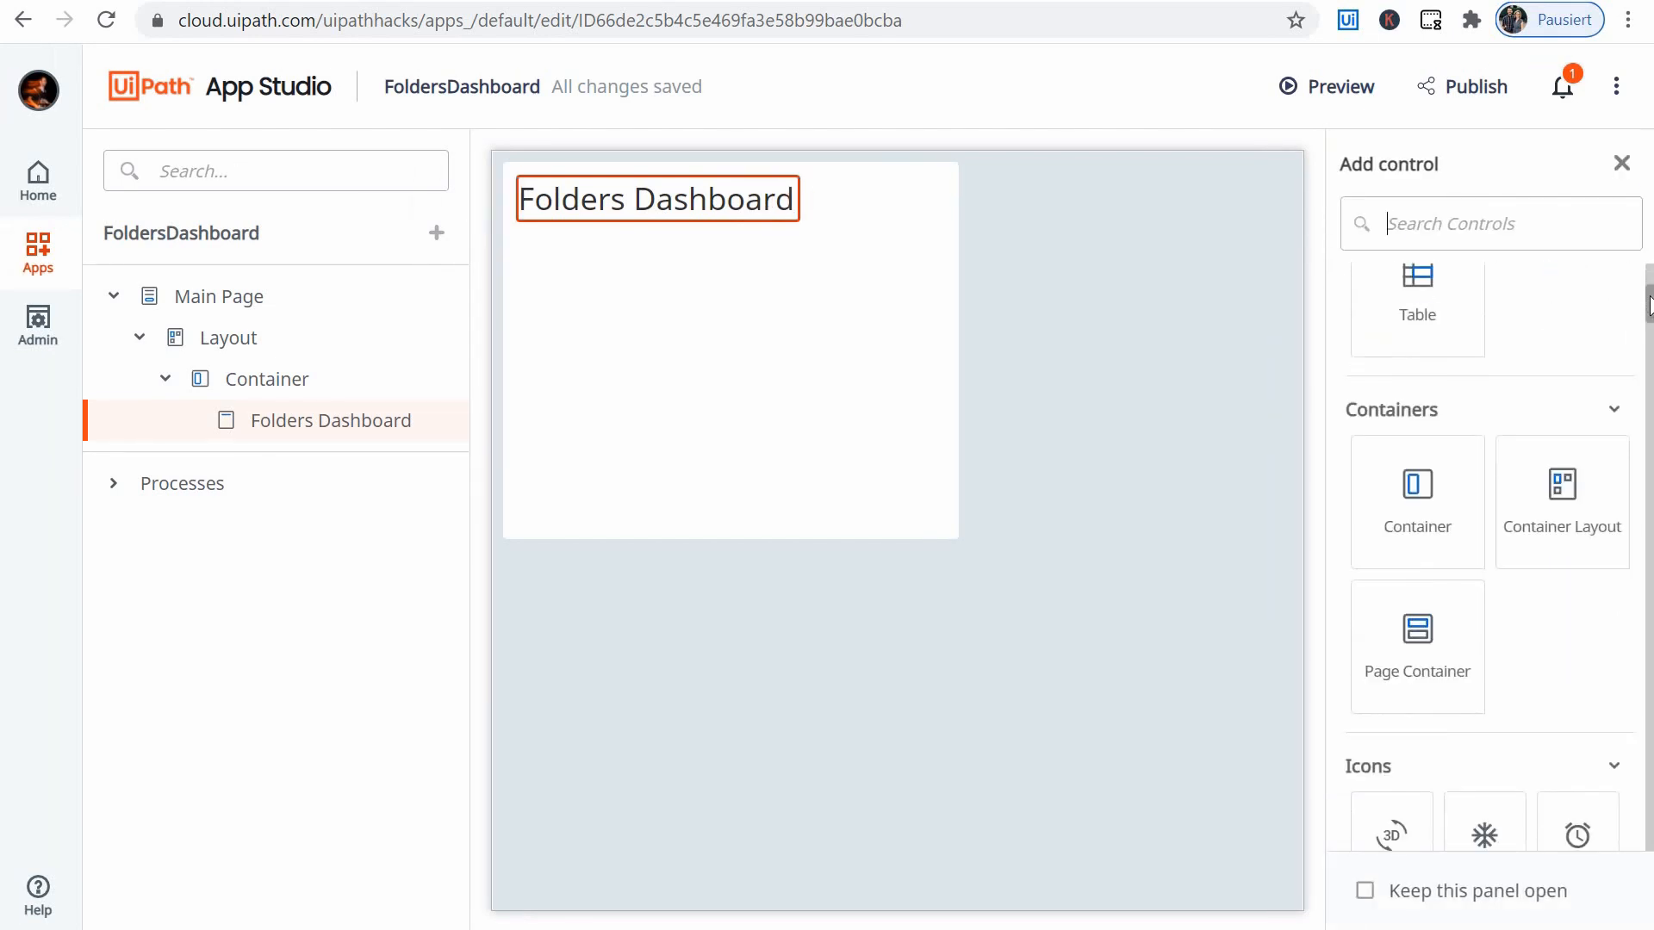
pyautogui.scroll(5, 1650, 301)
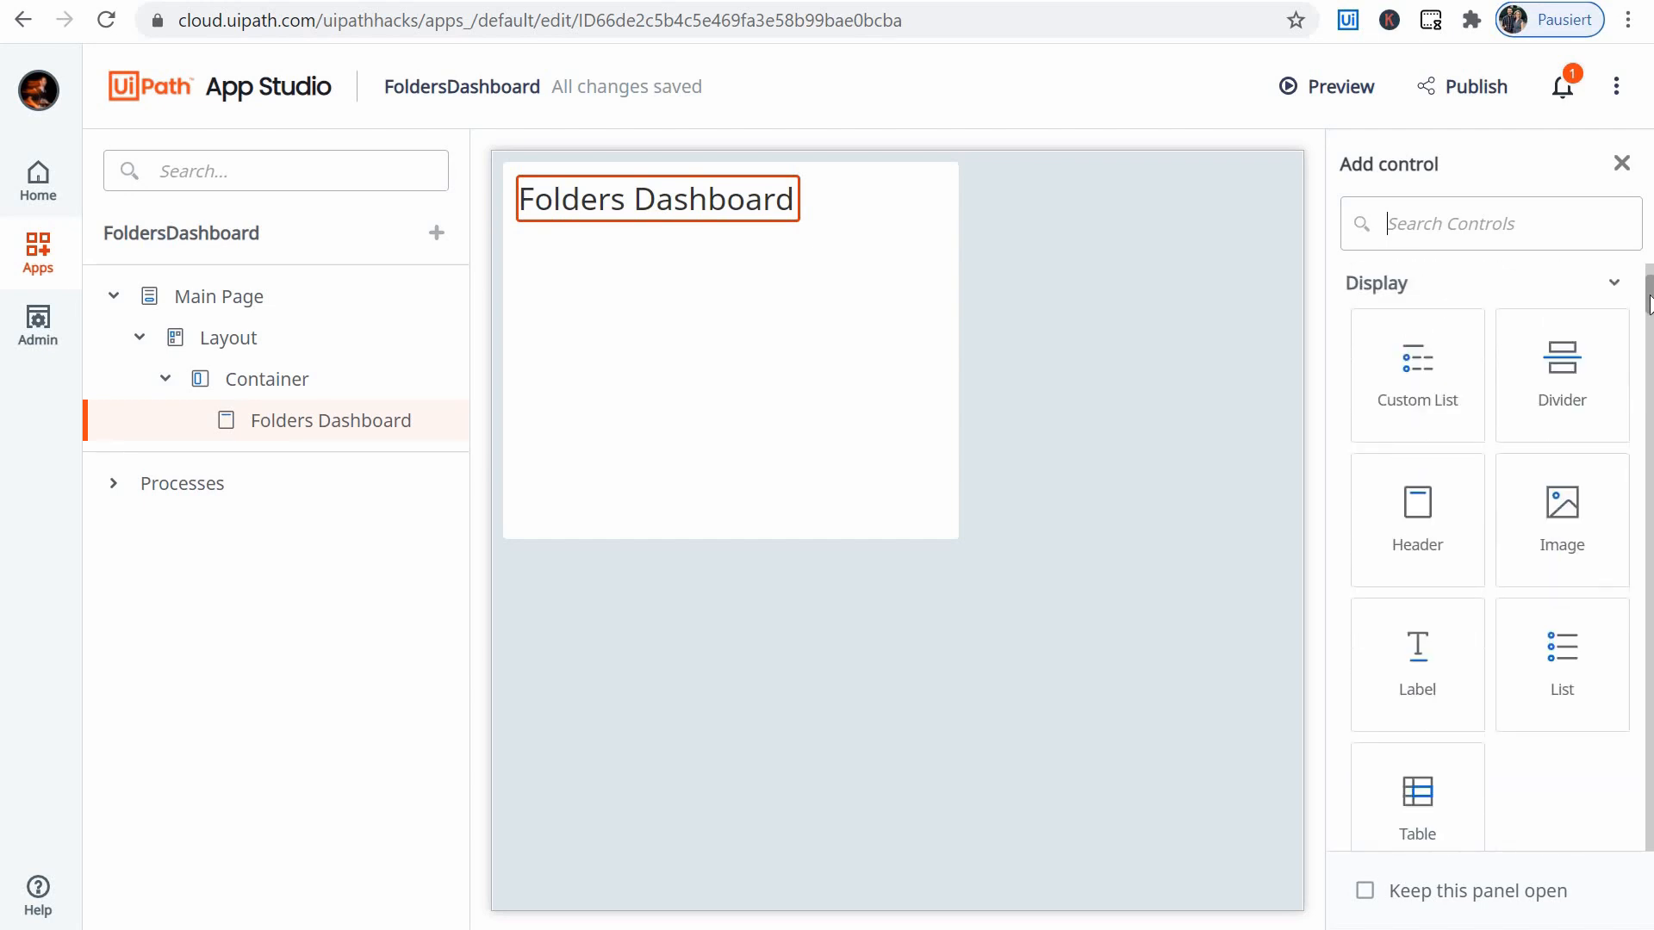
pyautogui.scroll(-7, 1650, 310)
pyautogui.scroll(5, 1647, 303)
pyautogui.scroll(5, 1648, 294)
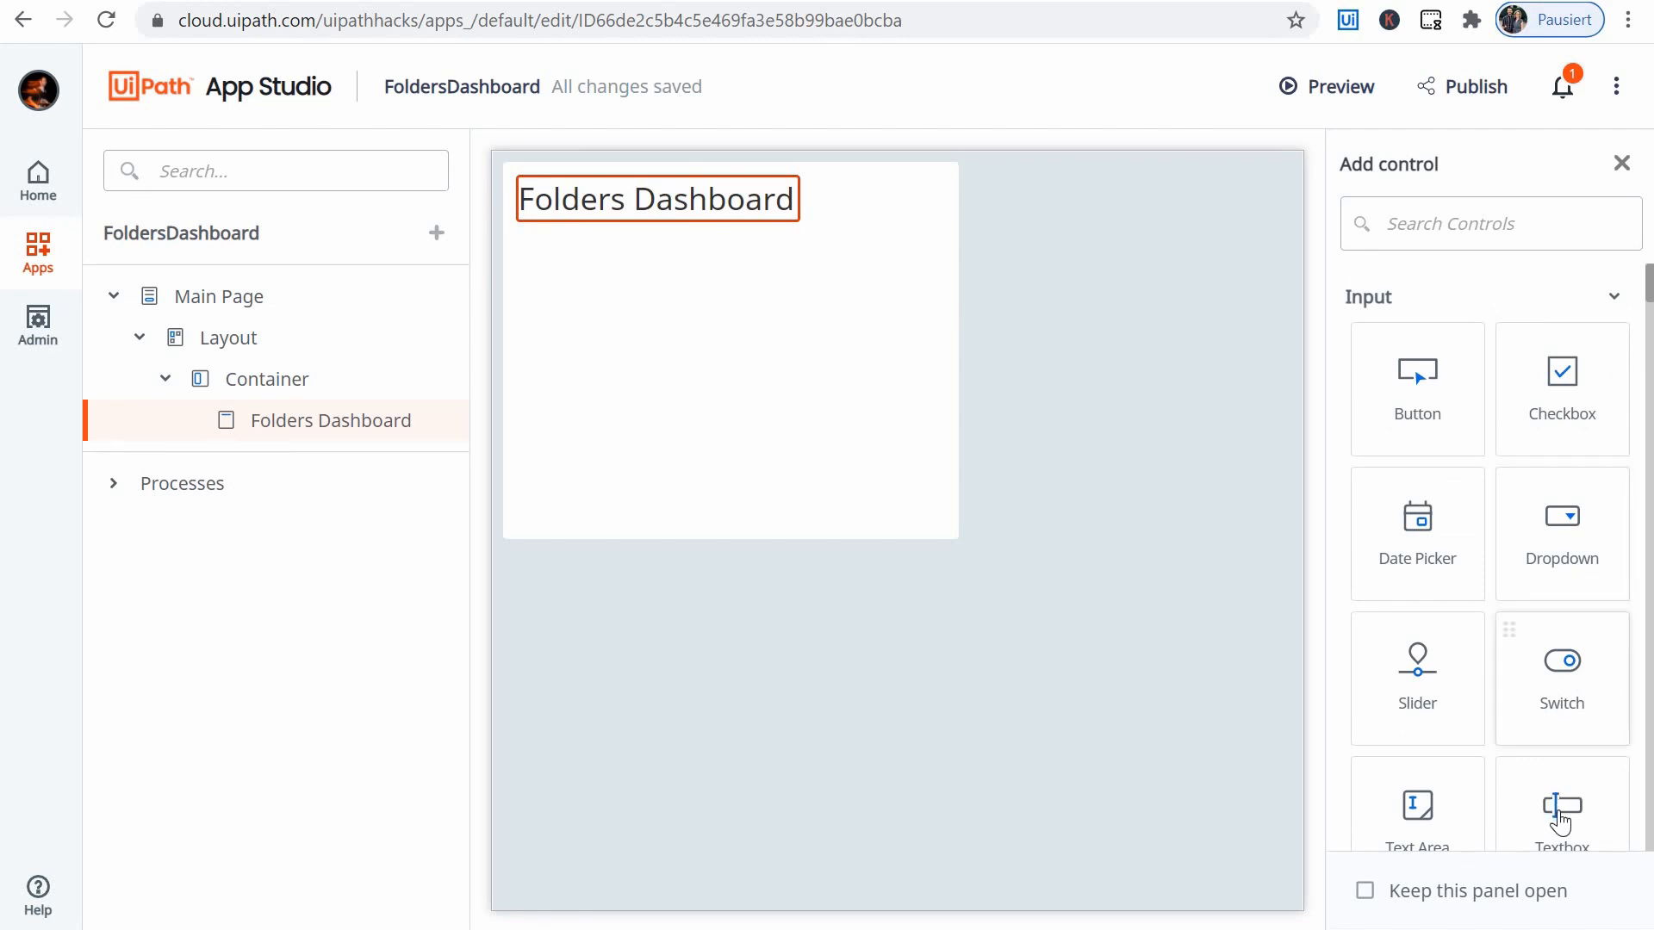
pyautogui.moveTo(1560, 820); pyautogui.dragTo(615, 205)
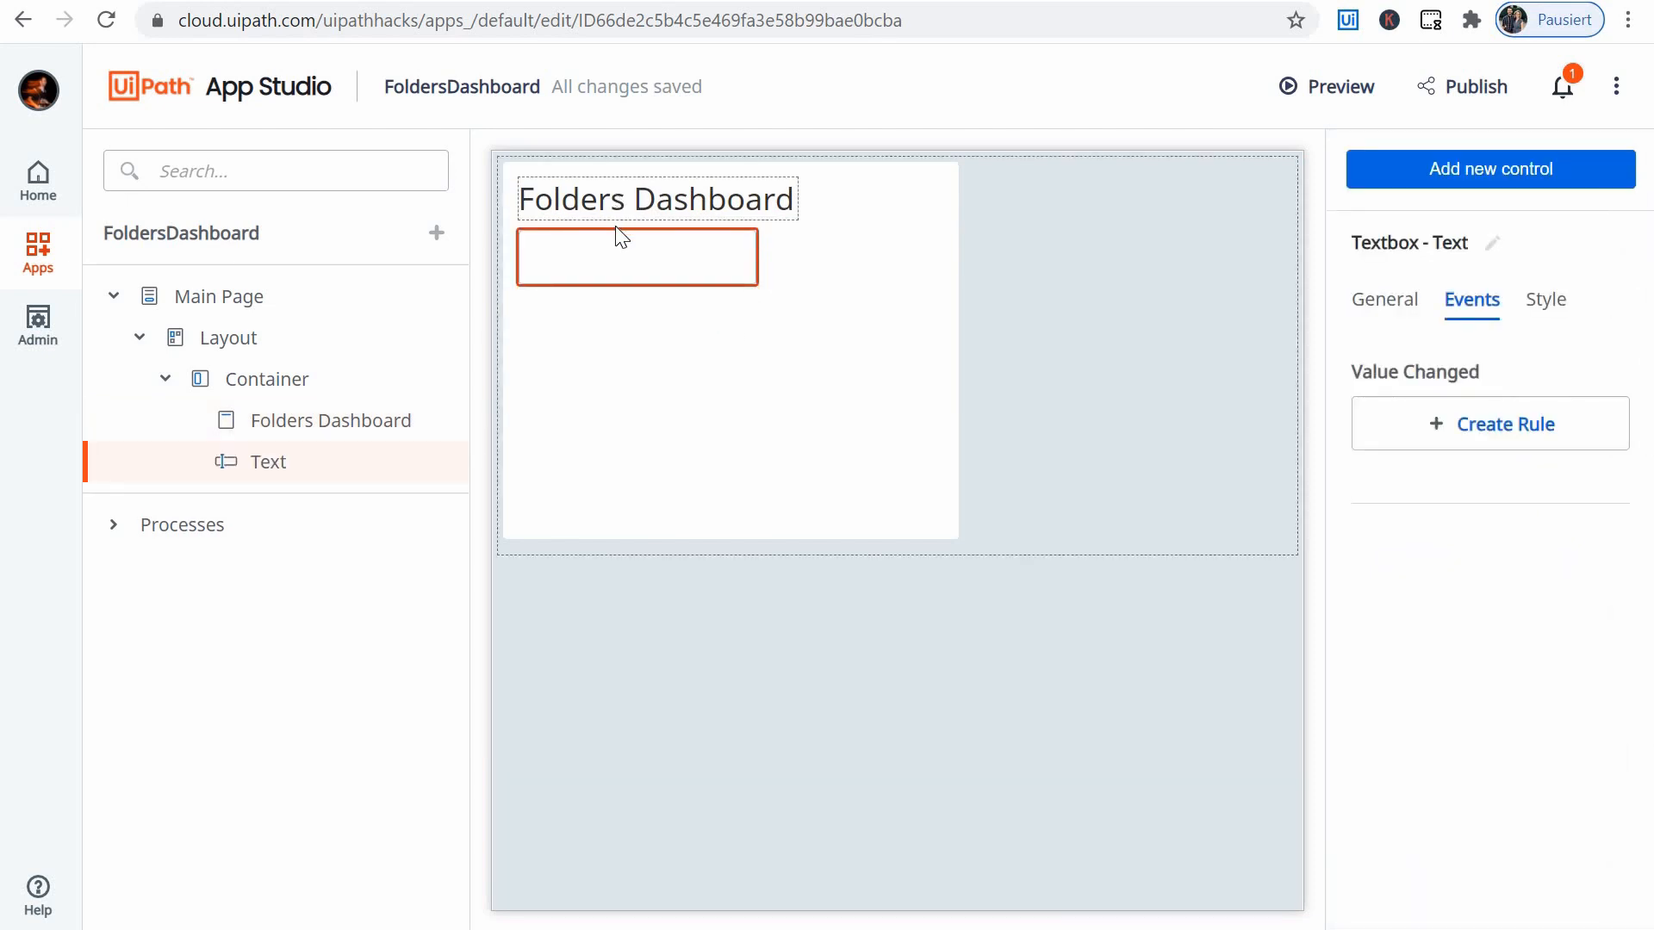
# - Rename the new textbox as Path
pyautogui.click(1378, 301)
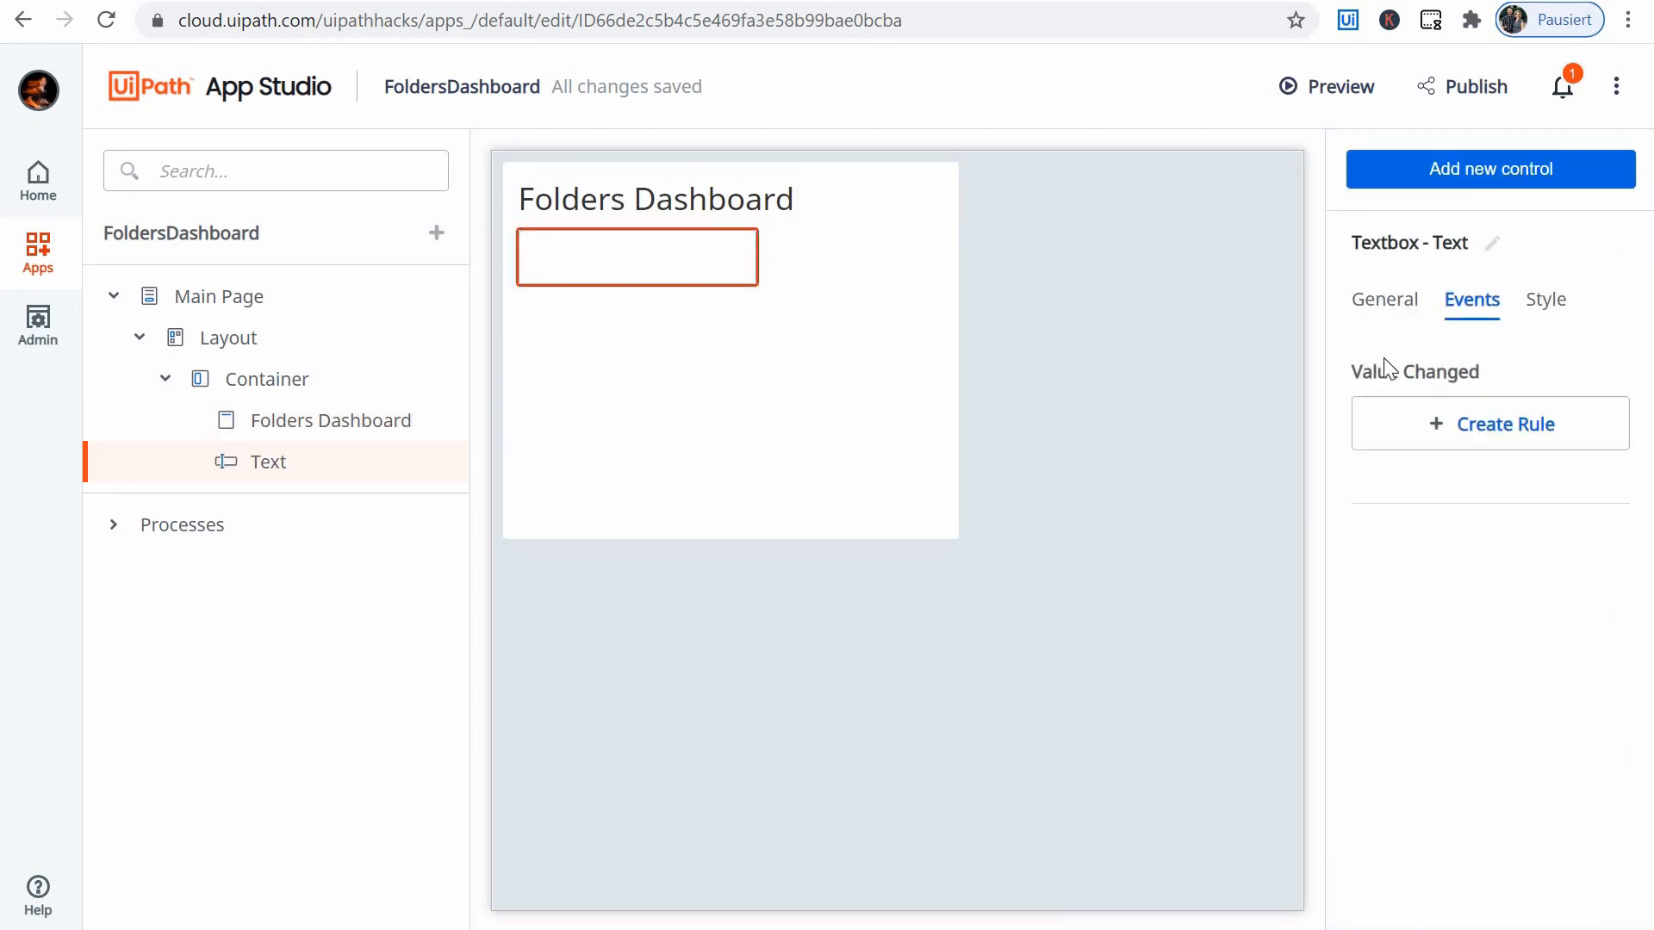
pyautogui.click(1492, 243)
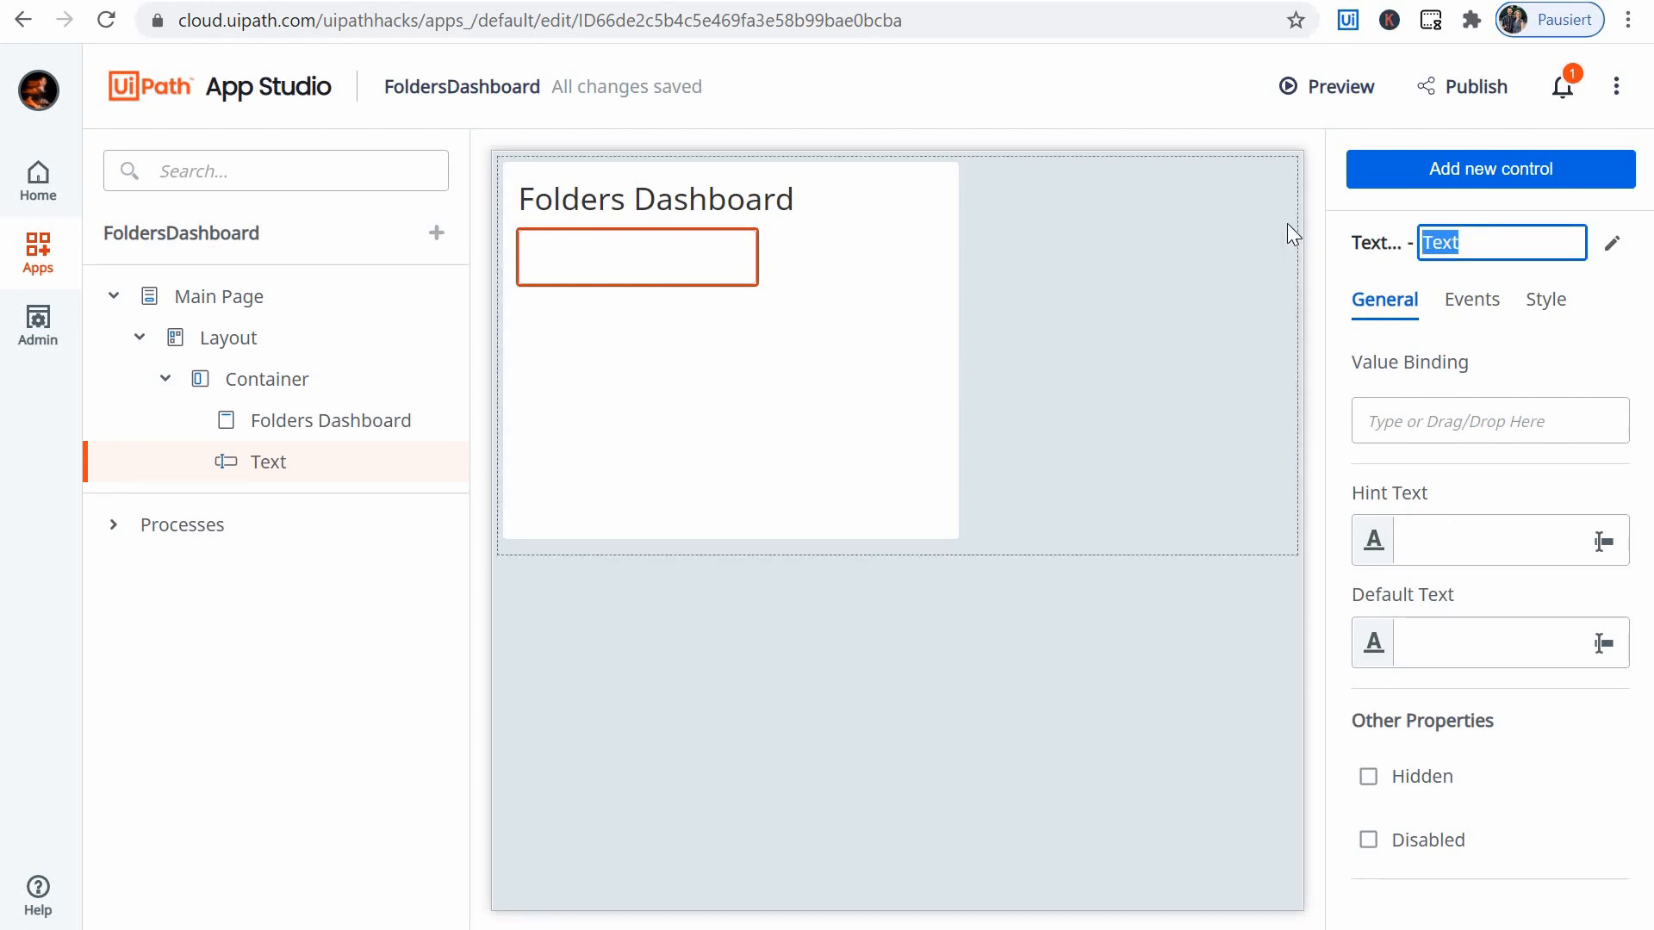
pyautogui.write('Path')
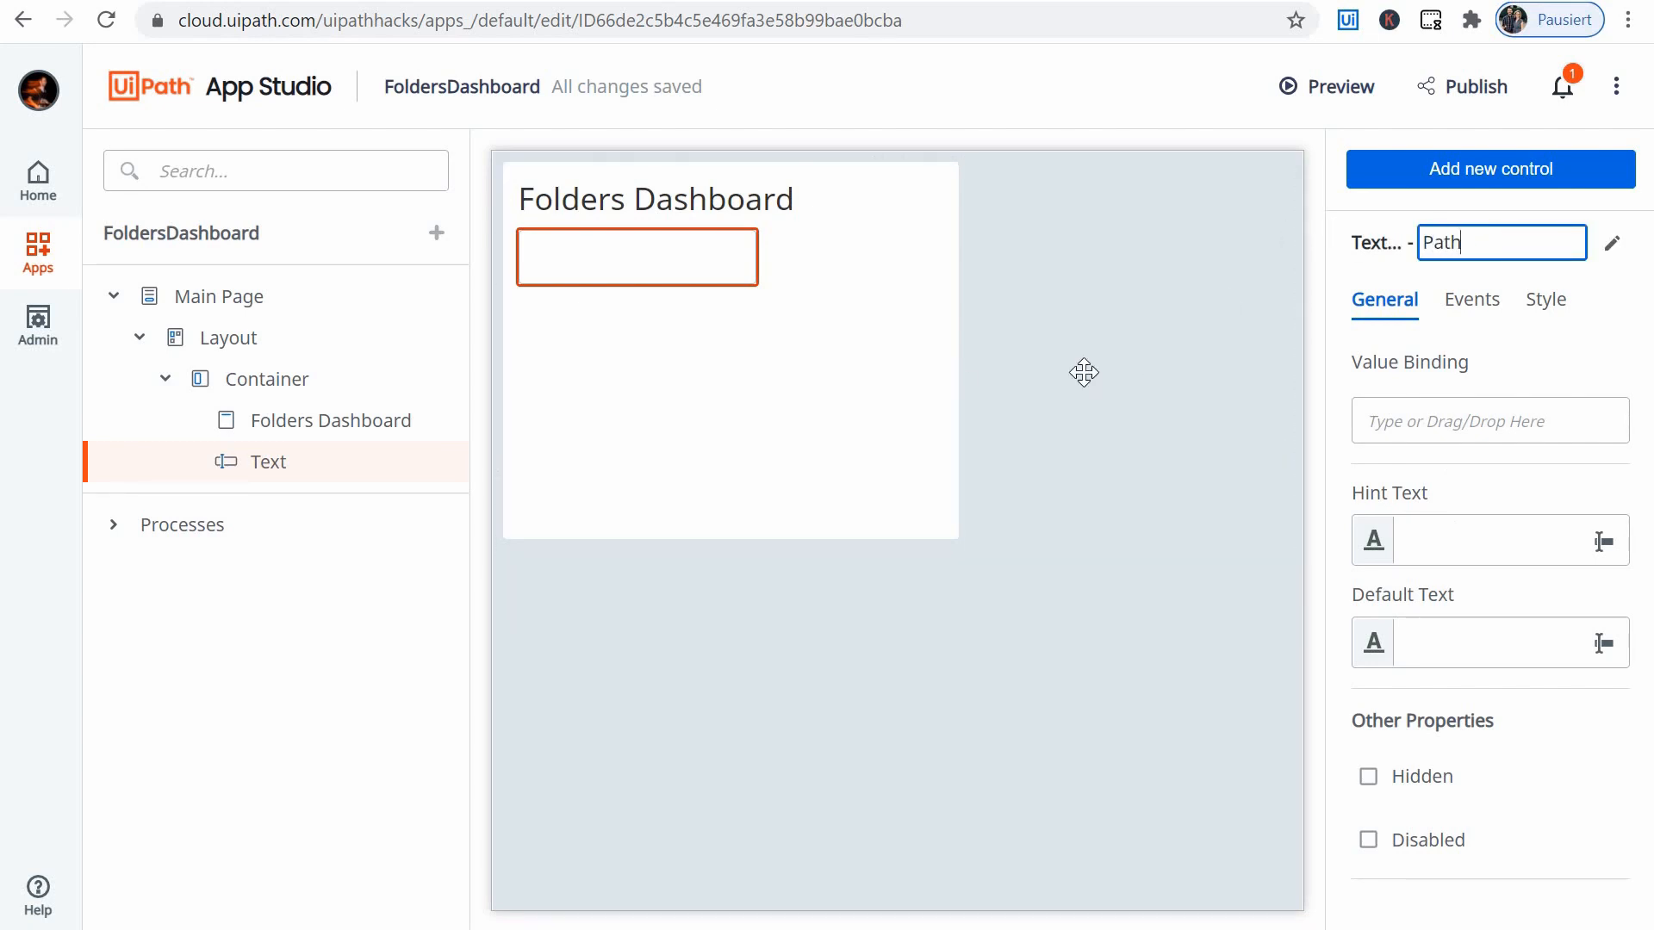
pyautogui.press('Return')
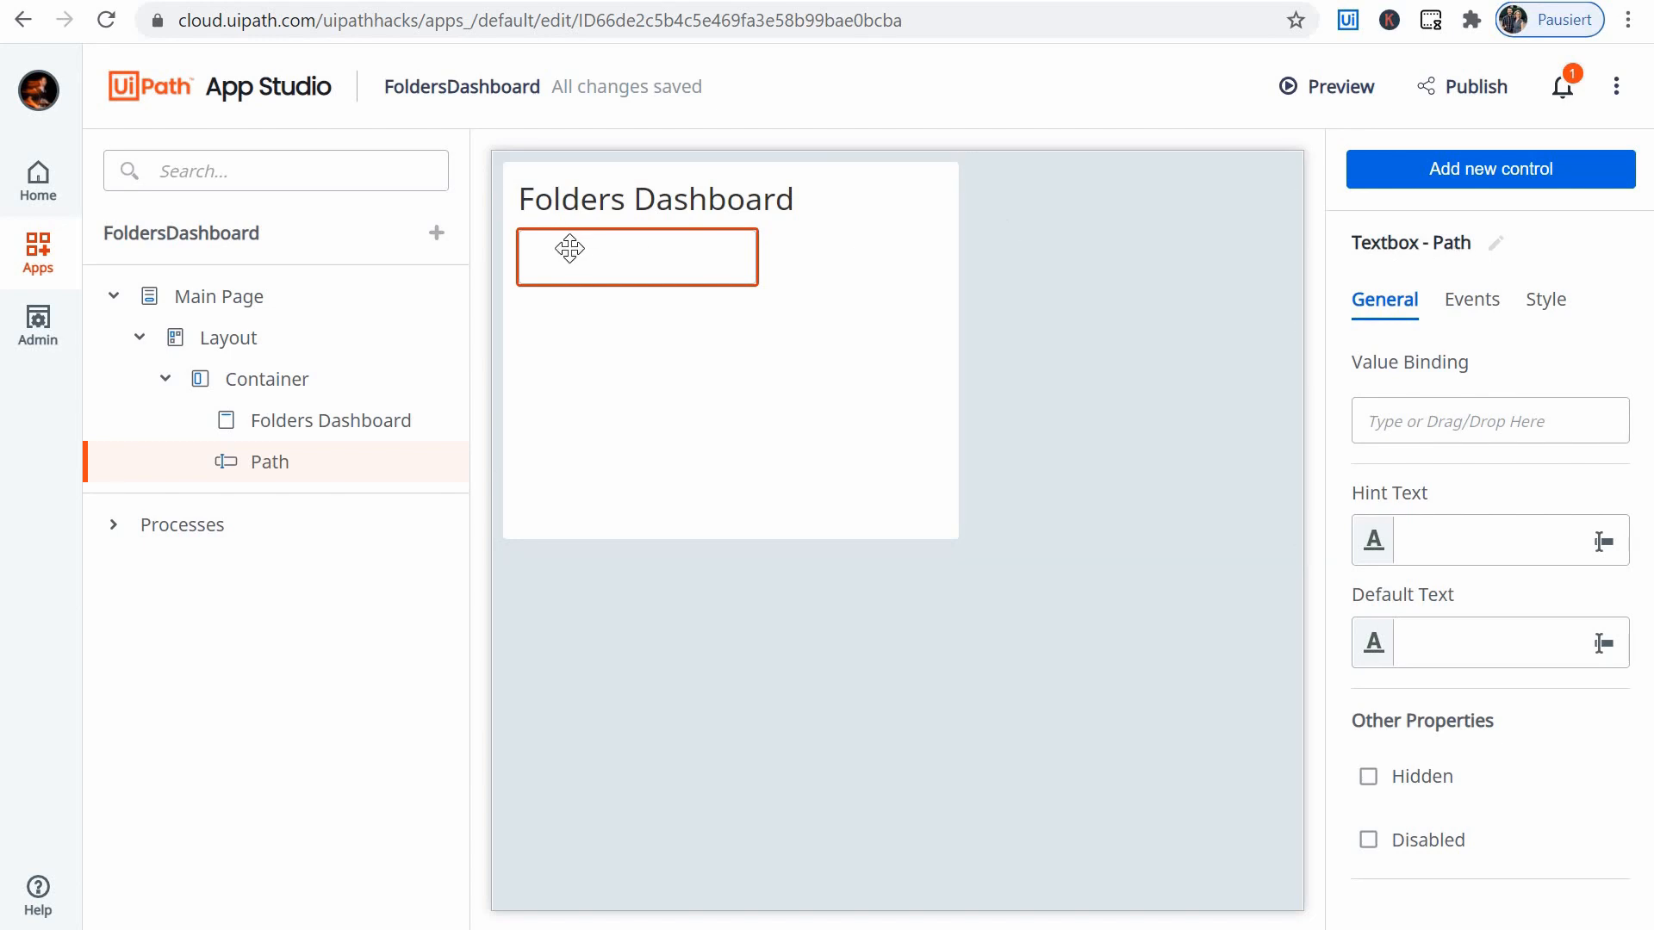
# - Add a Label control between the header and the Path textbox, and set its text to "File Path"
pyautogui.click(1514, 182)
pyautogui.scroll(-6, 1561, 456)
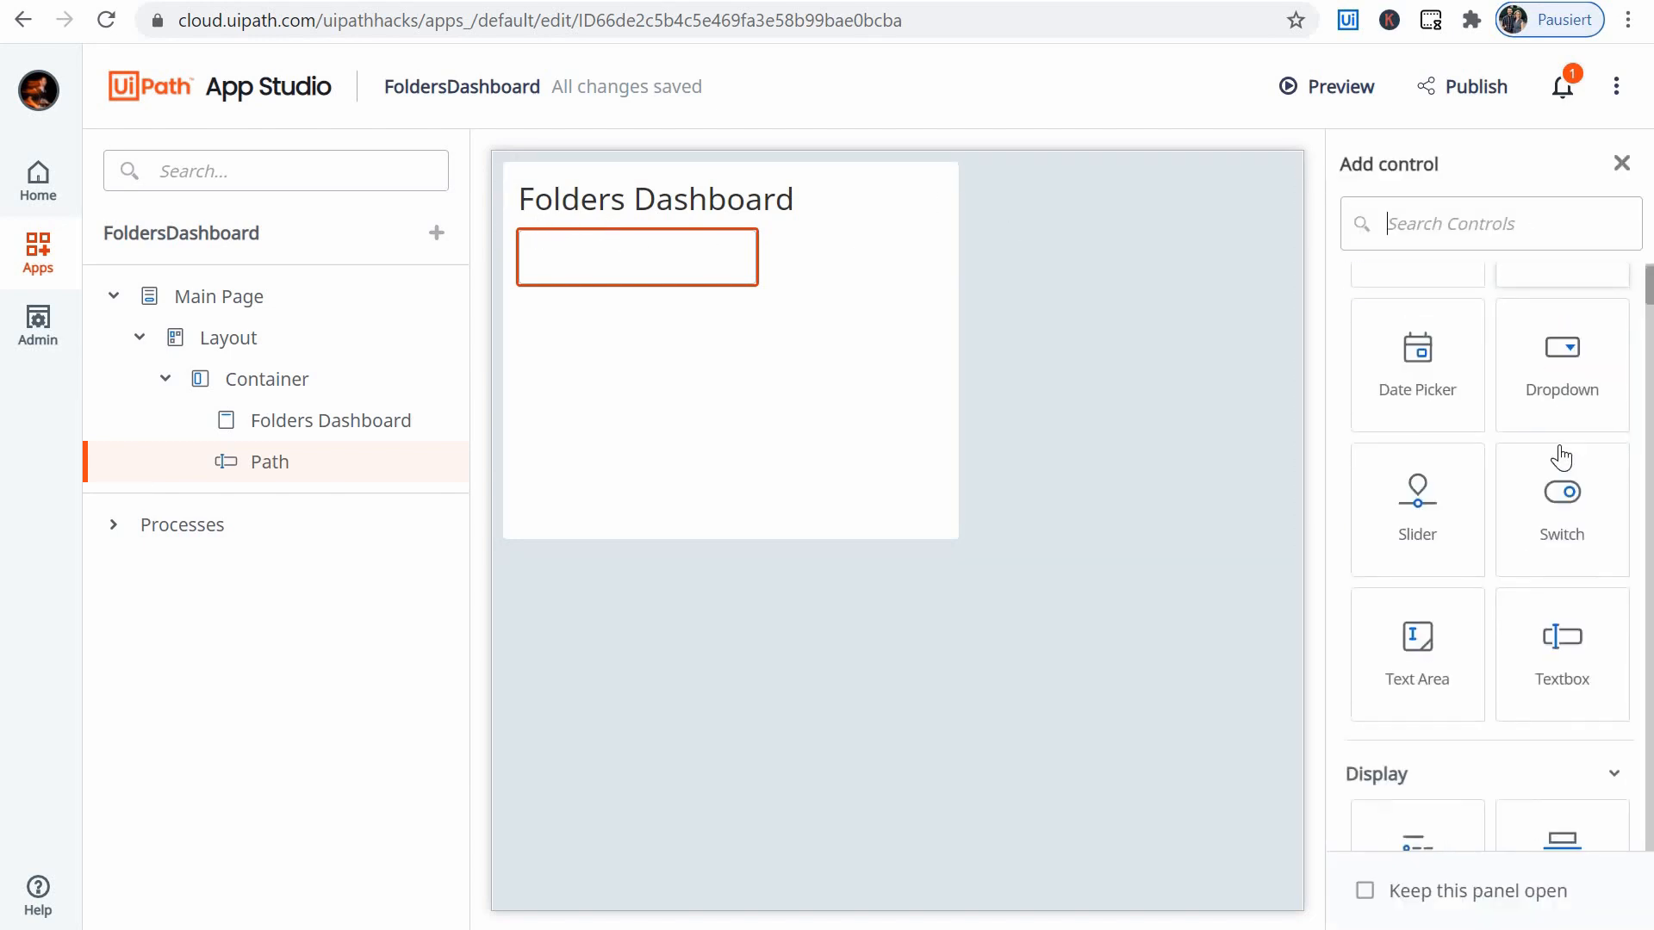
pyautogui.moveTo(561, 260)
pyautogui.mouseDown()
pyautogui.moveTo(541, 227)
pyautogui.moveTo(546, 243)
pyautogui.mouseUp()
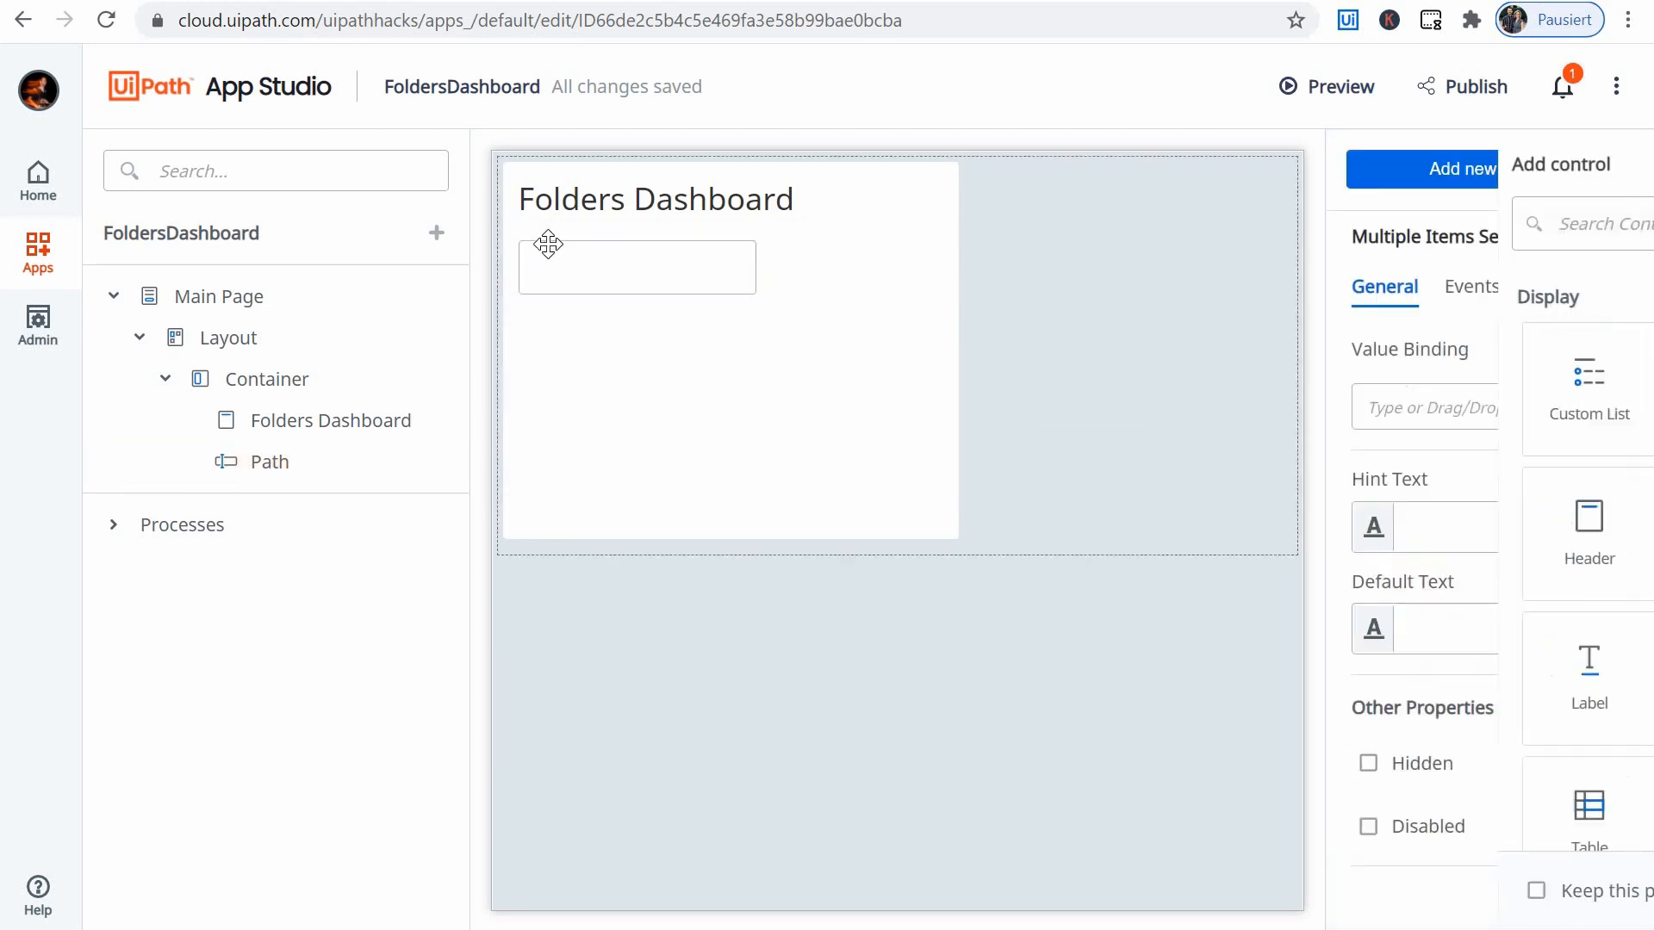
pyautogui.click(1451, 401)
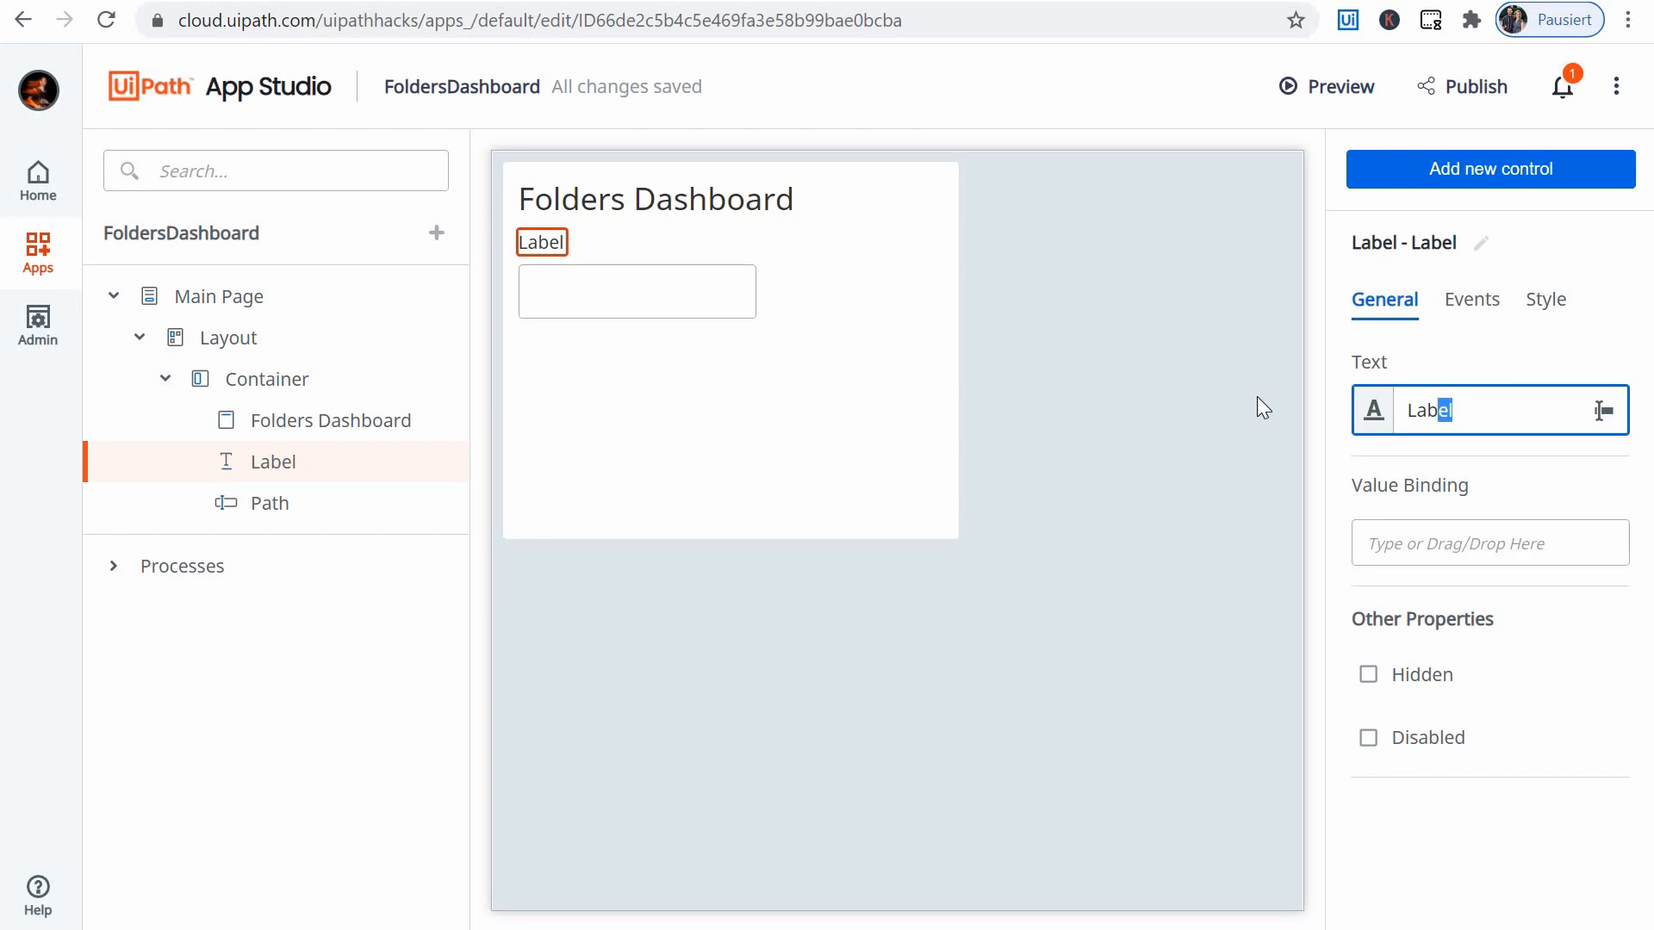
pyautogui.hotkey('ctrl', 'a')
pyautogui.write('File')
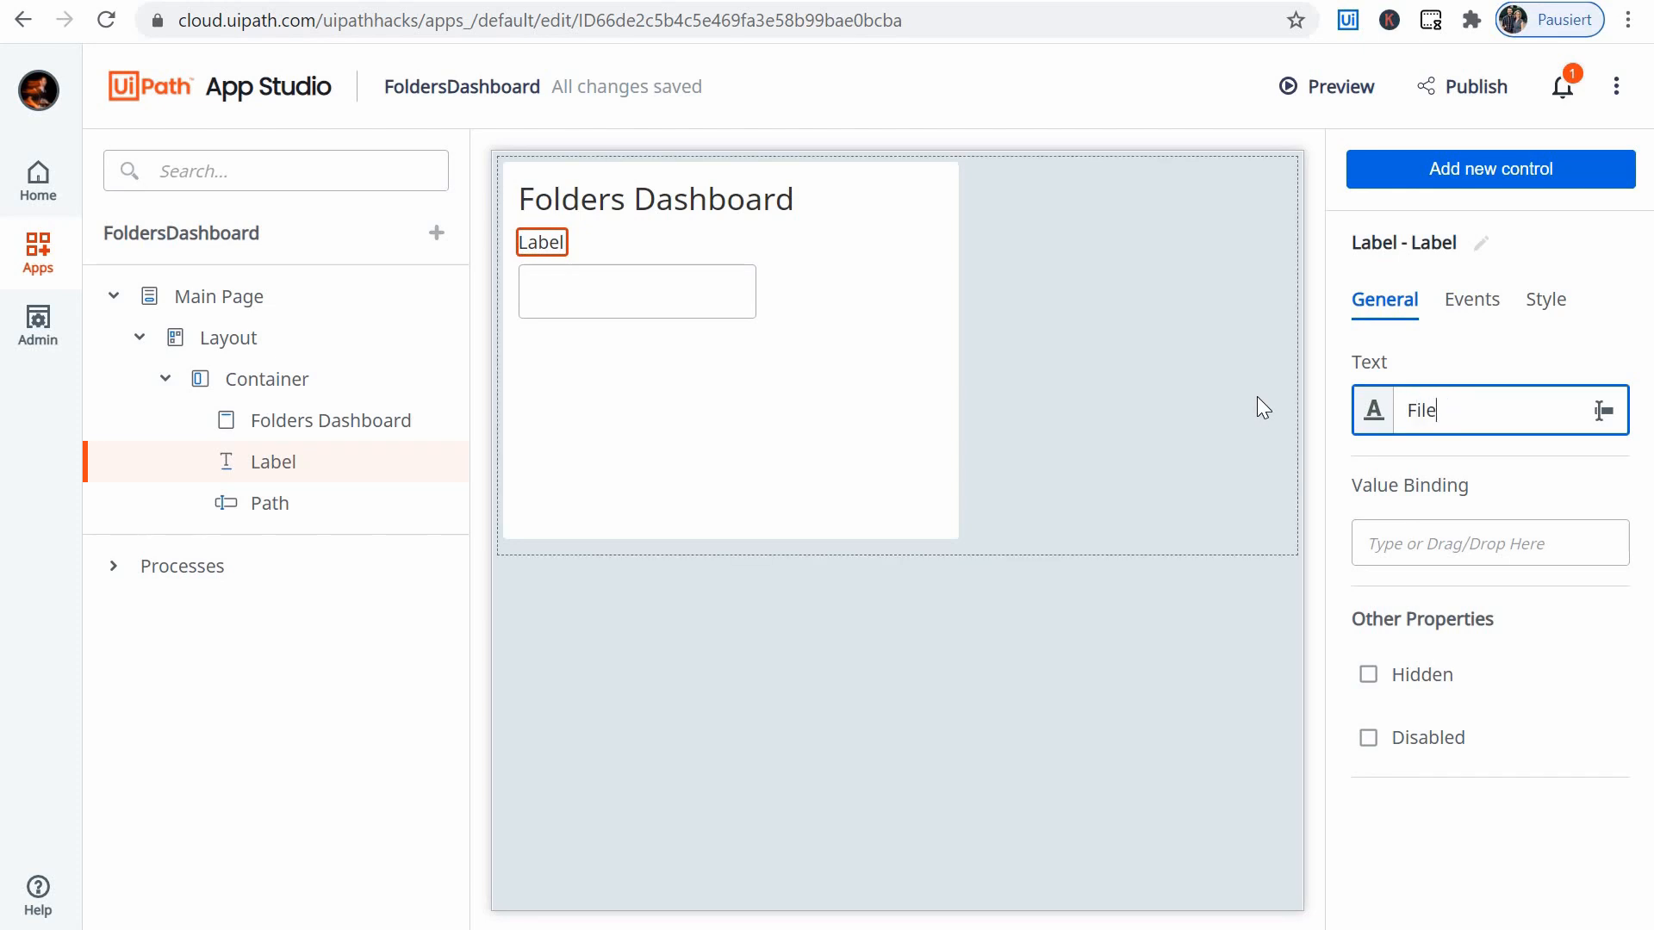
pyautogui.write(' Path')
pyautogui.click(1468, 275)
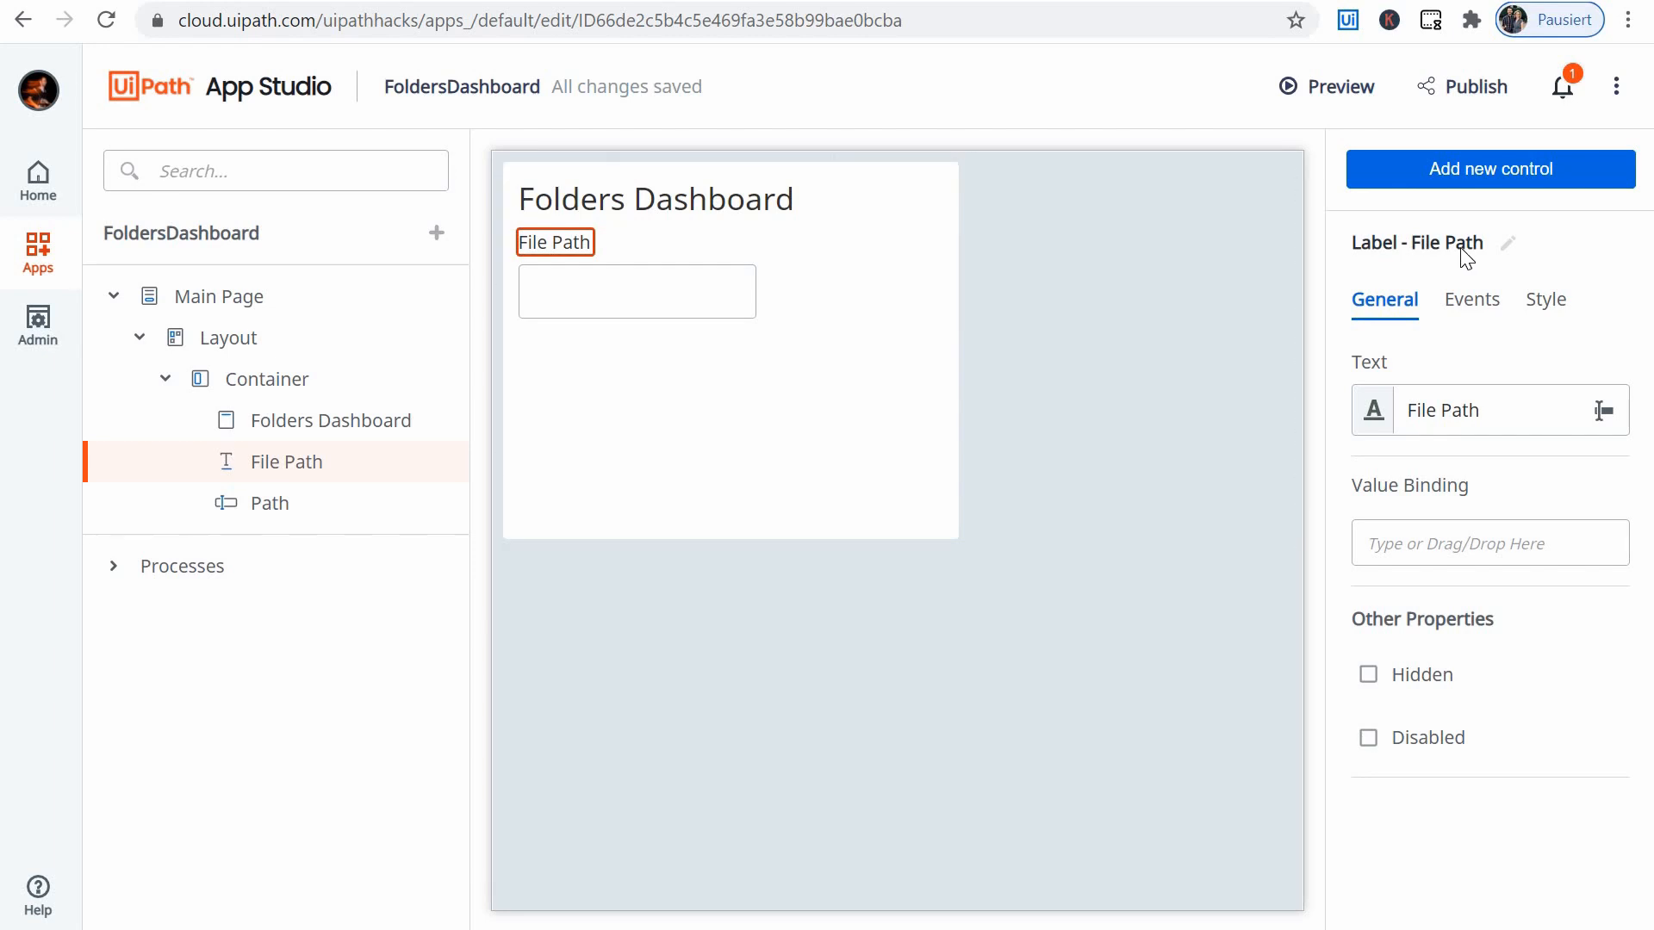
# - Add a Button control to the Container, directly below the Path textbox
pyautogui.click(681, 296)
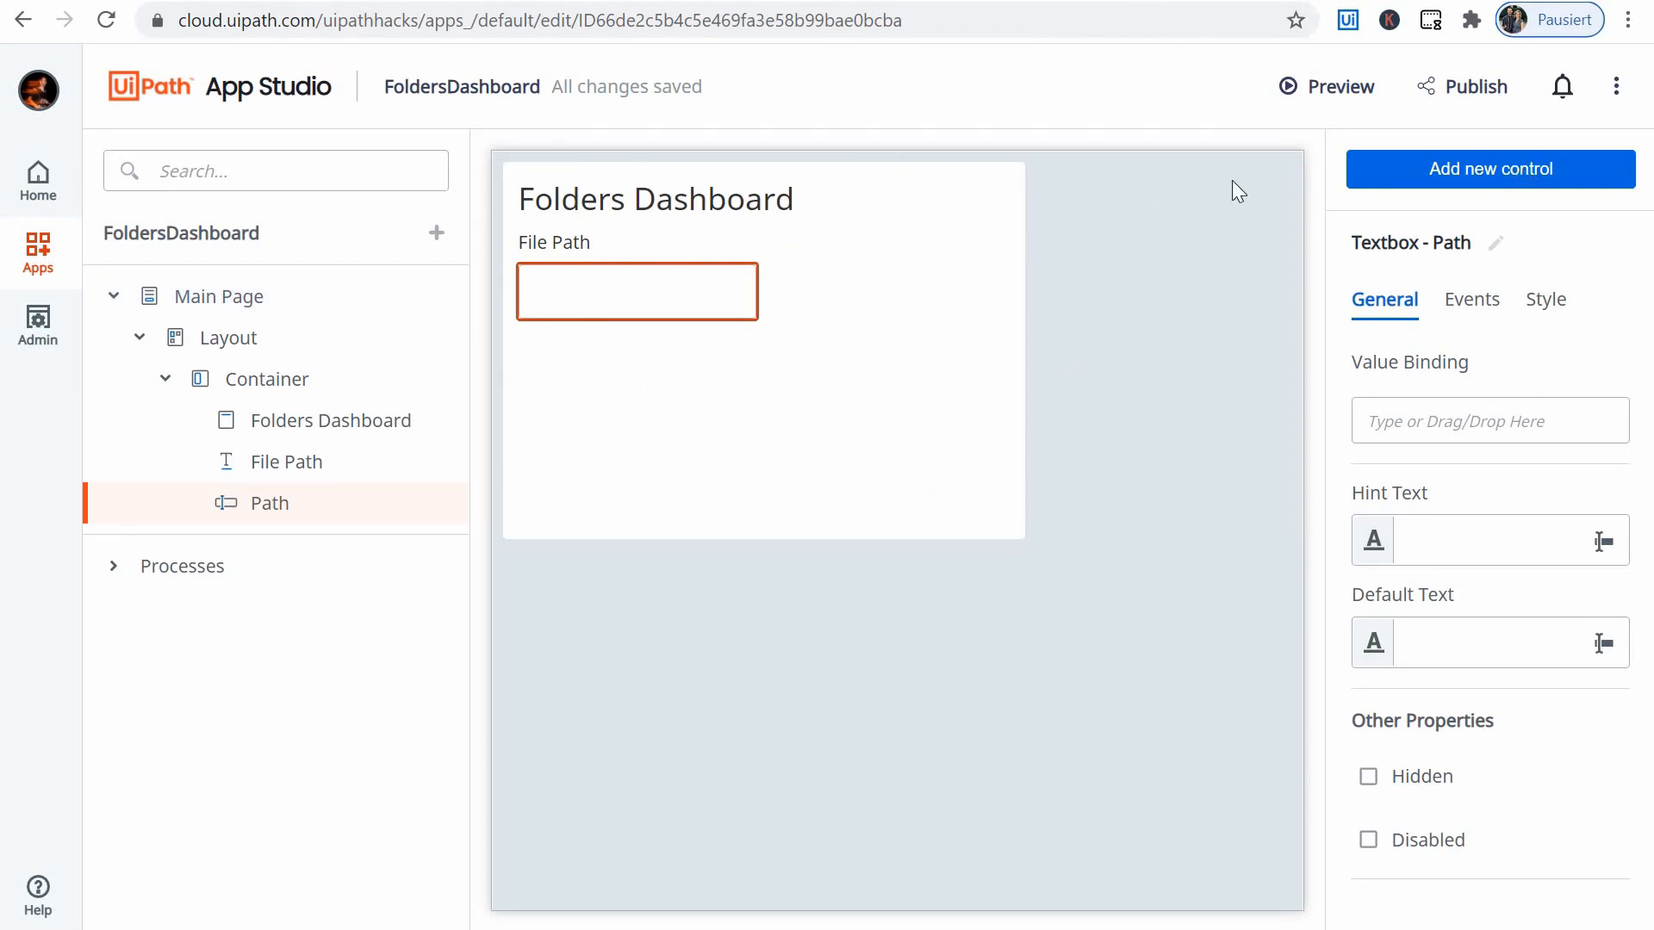
pyautogui.click(1481, 170)
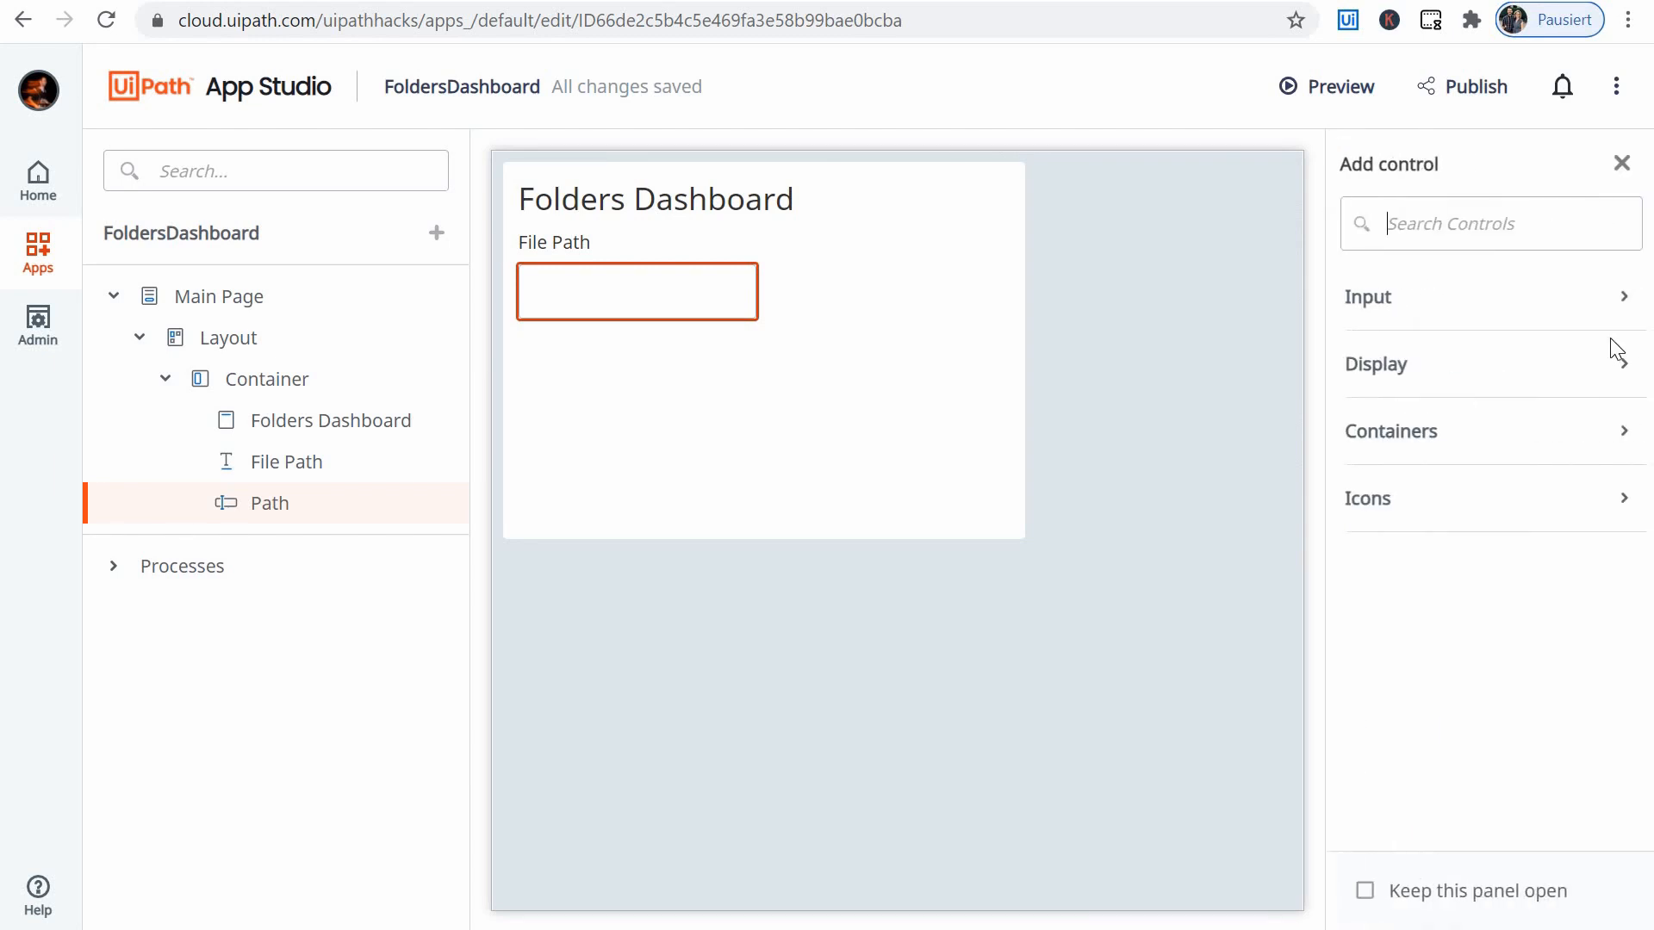
pyautogui.click(1619, 303)
pyautogui.moveTo(1420, 389); pyautogui.dragTo(555, 354)
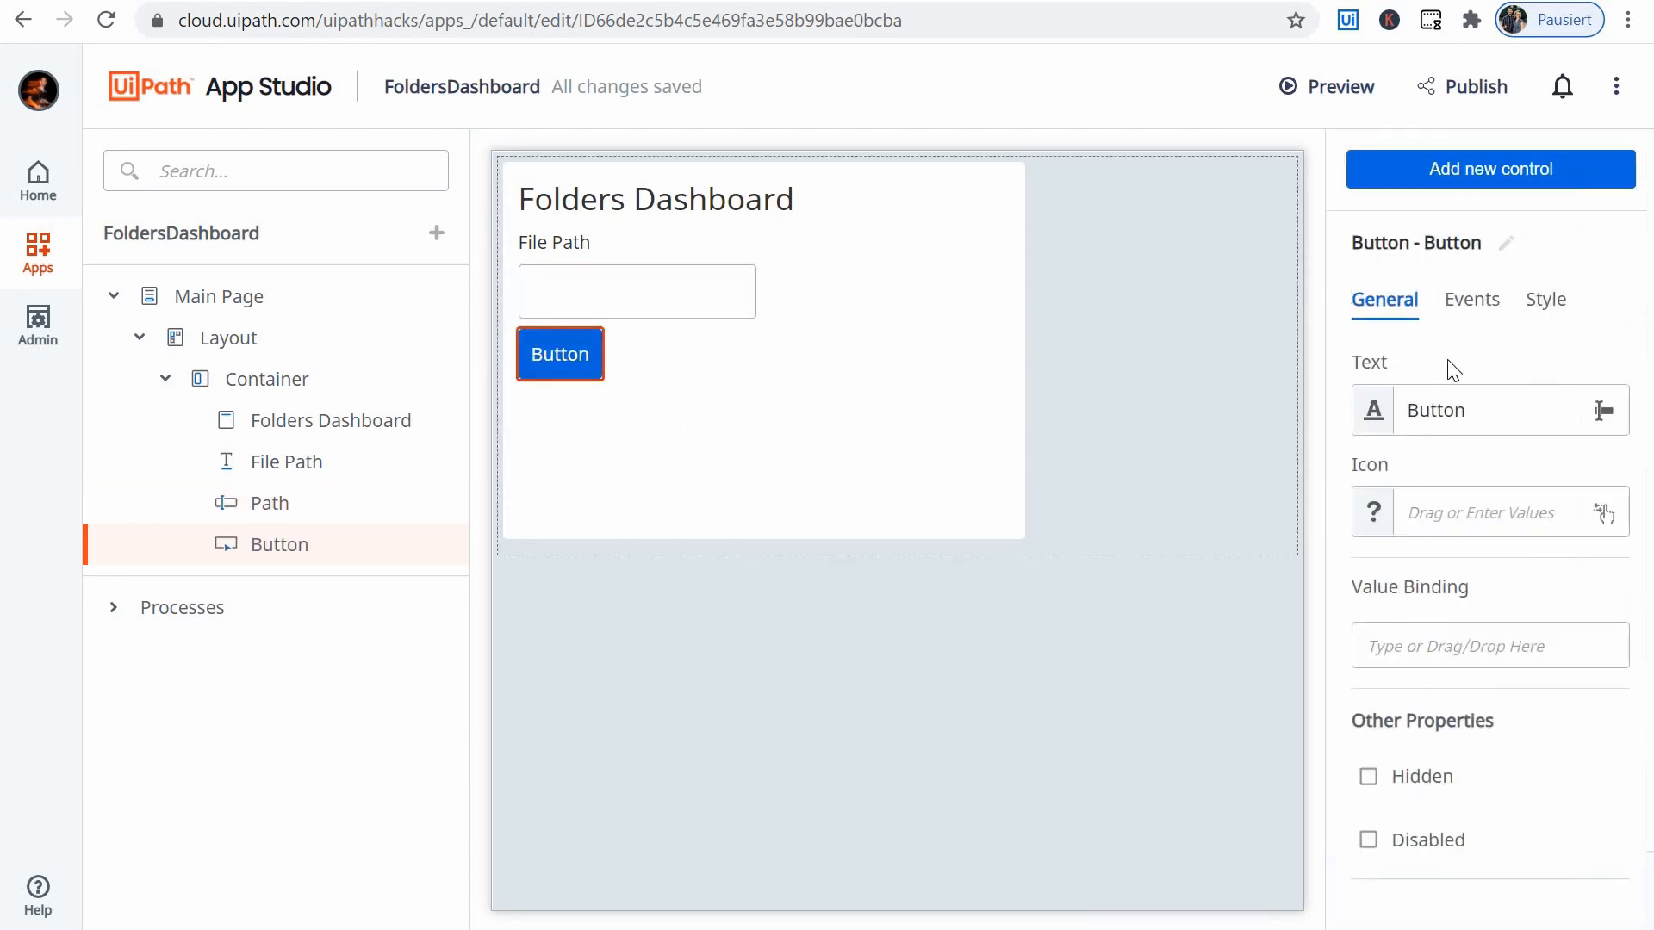
# - Set the button's text to "Check Files"
pyautogui.click(1499, 405)
pyautogui.hotkey('ctrl', 'a')
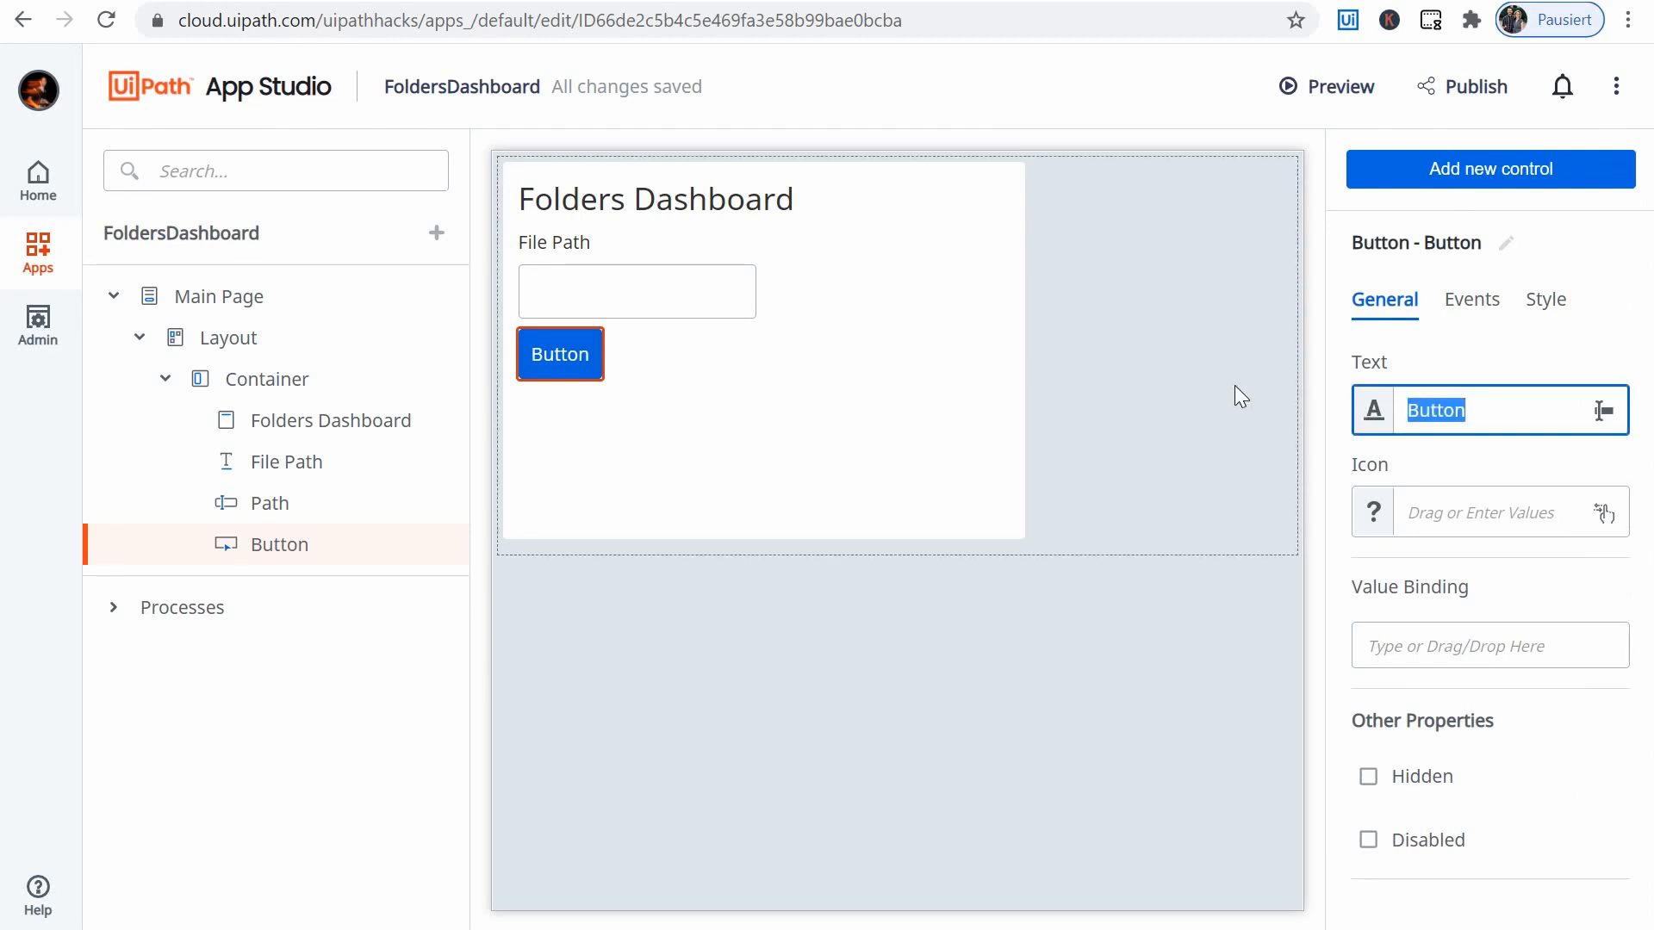
pyautogui.write('Check FIles')
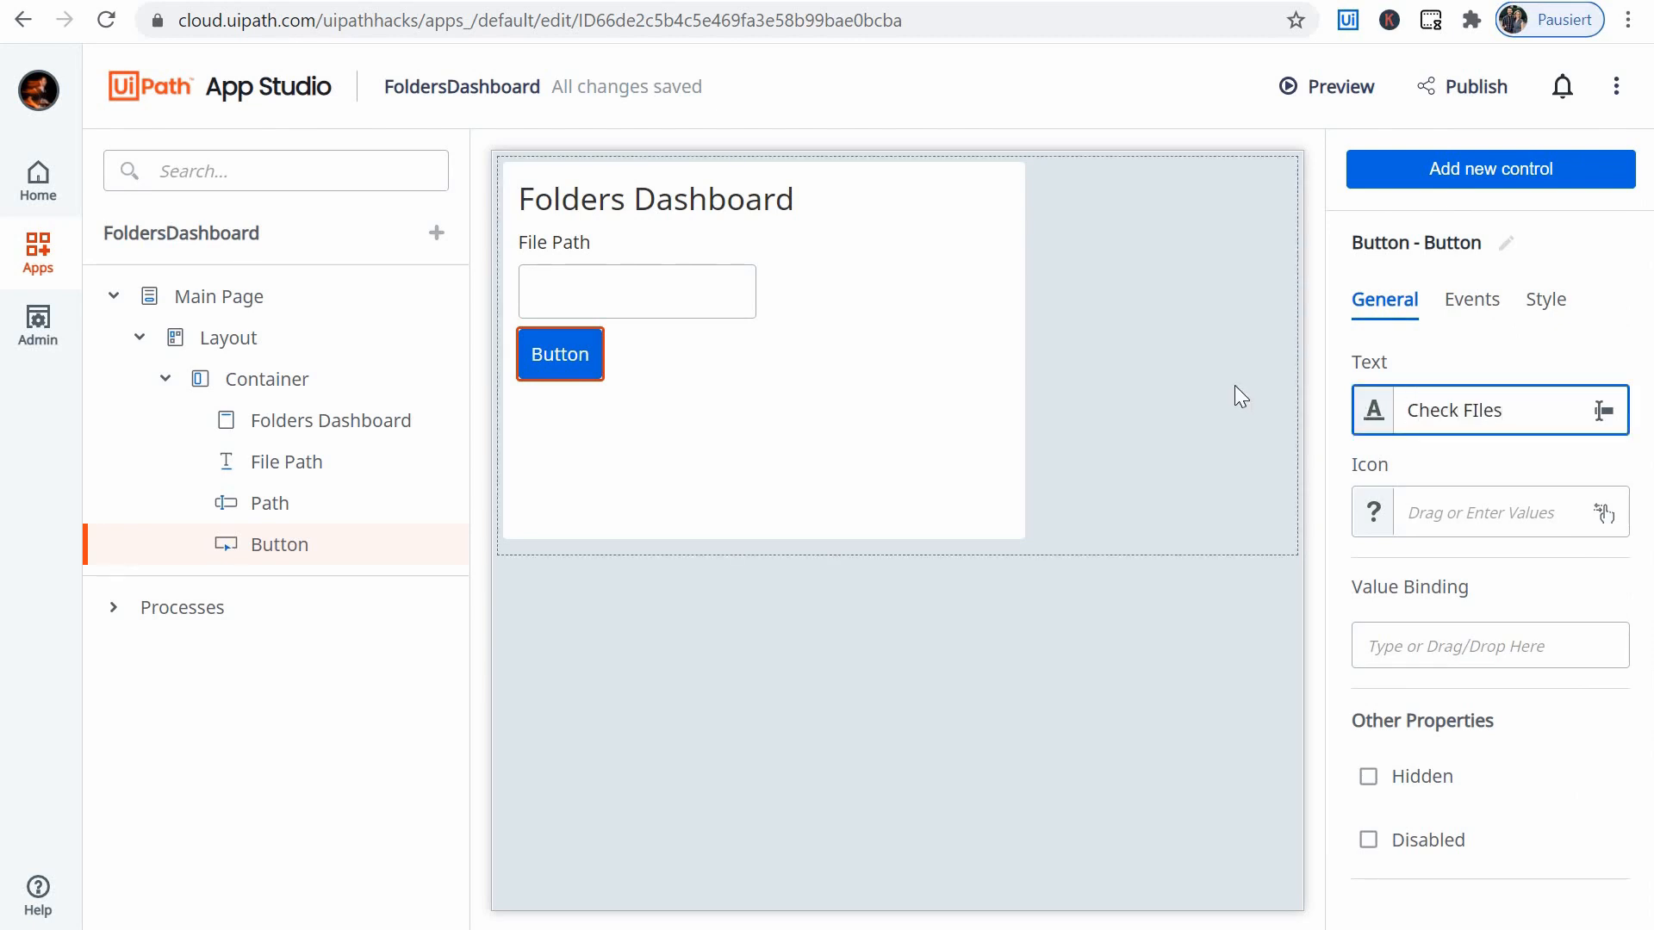
pyautogui.press('Left')
pyautogui.press('Left')
pyautogui.press('Left')
pyautogui.press('BackSpace')
pyautogui.write('i')
pyautogui.click(1062, 261)
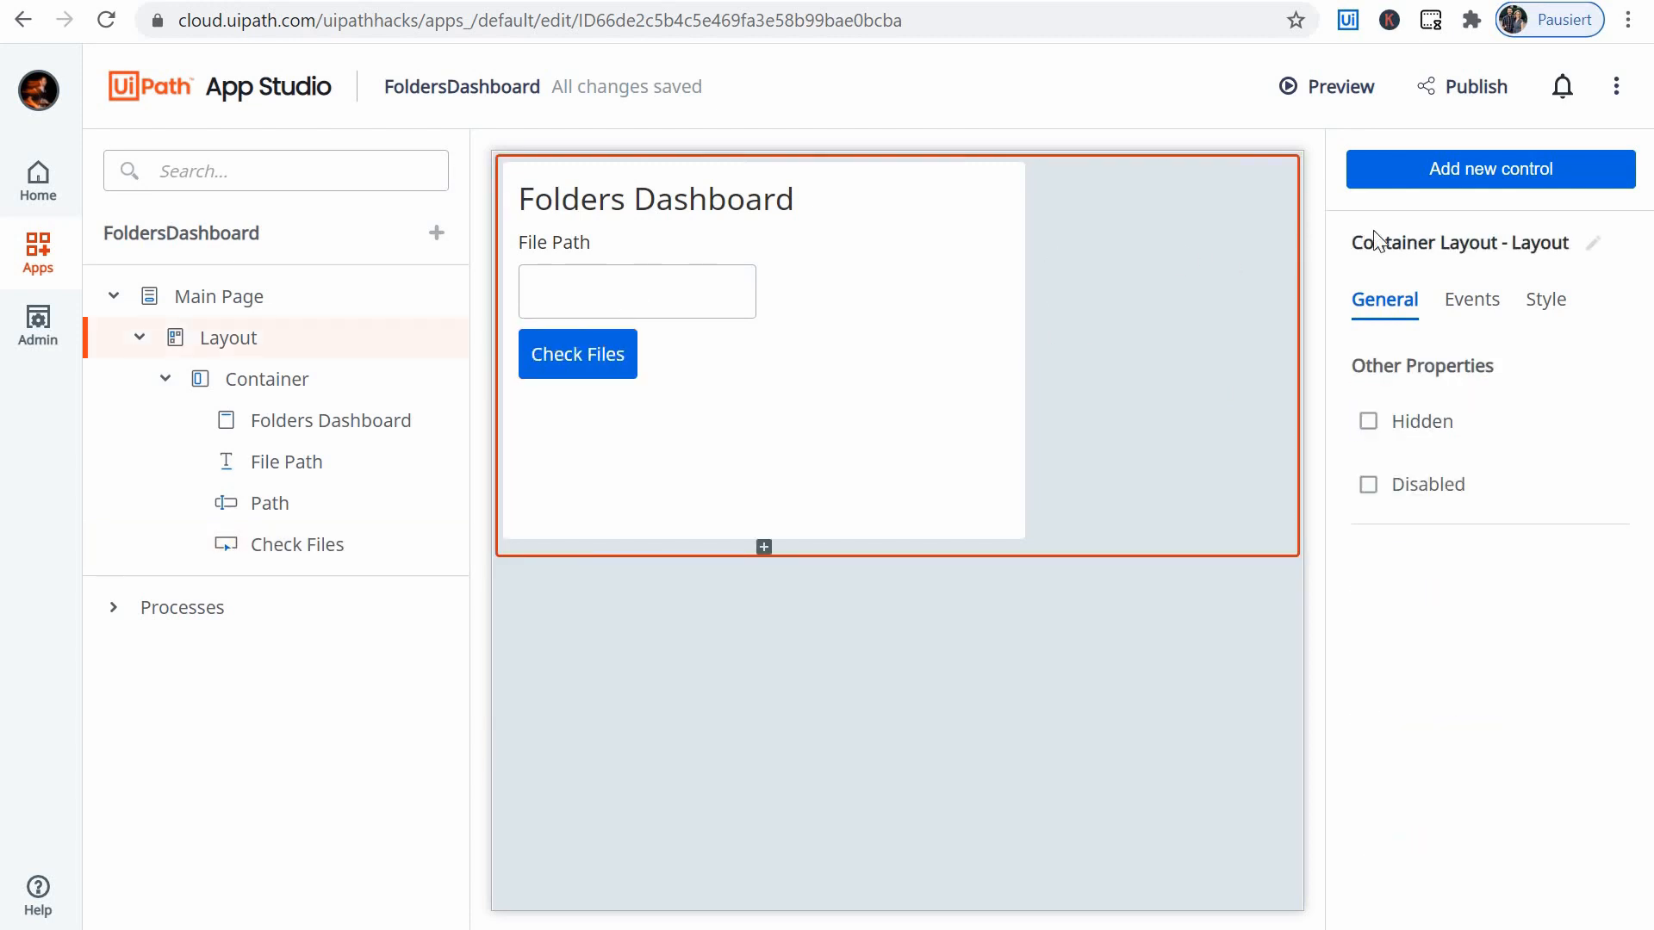
# - Open rule creation for the Main Page's Loaded event and examine the available rule actions
pyautogui.click(1471, 307)
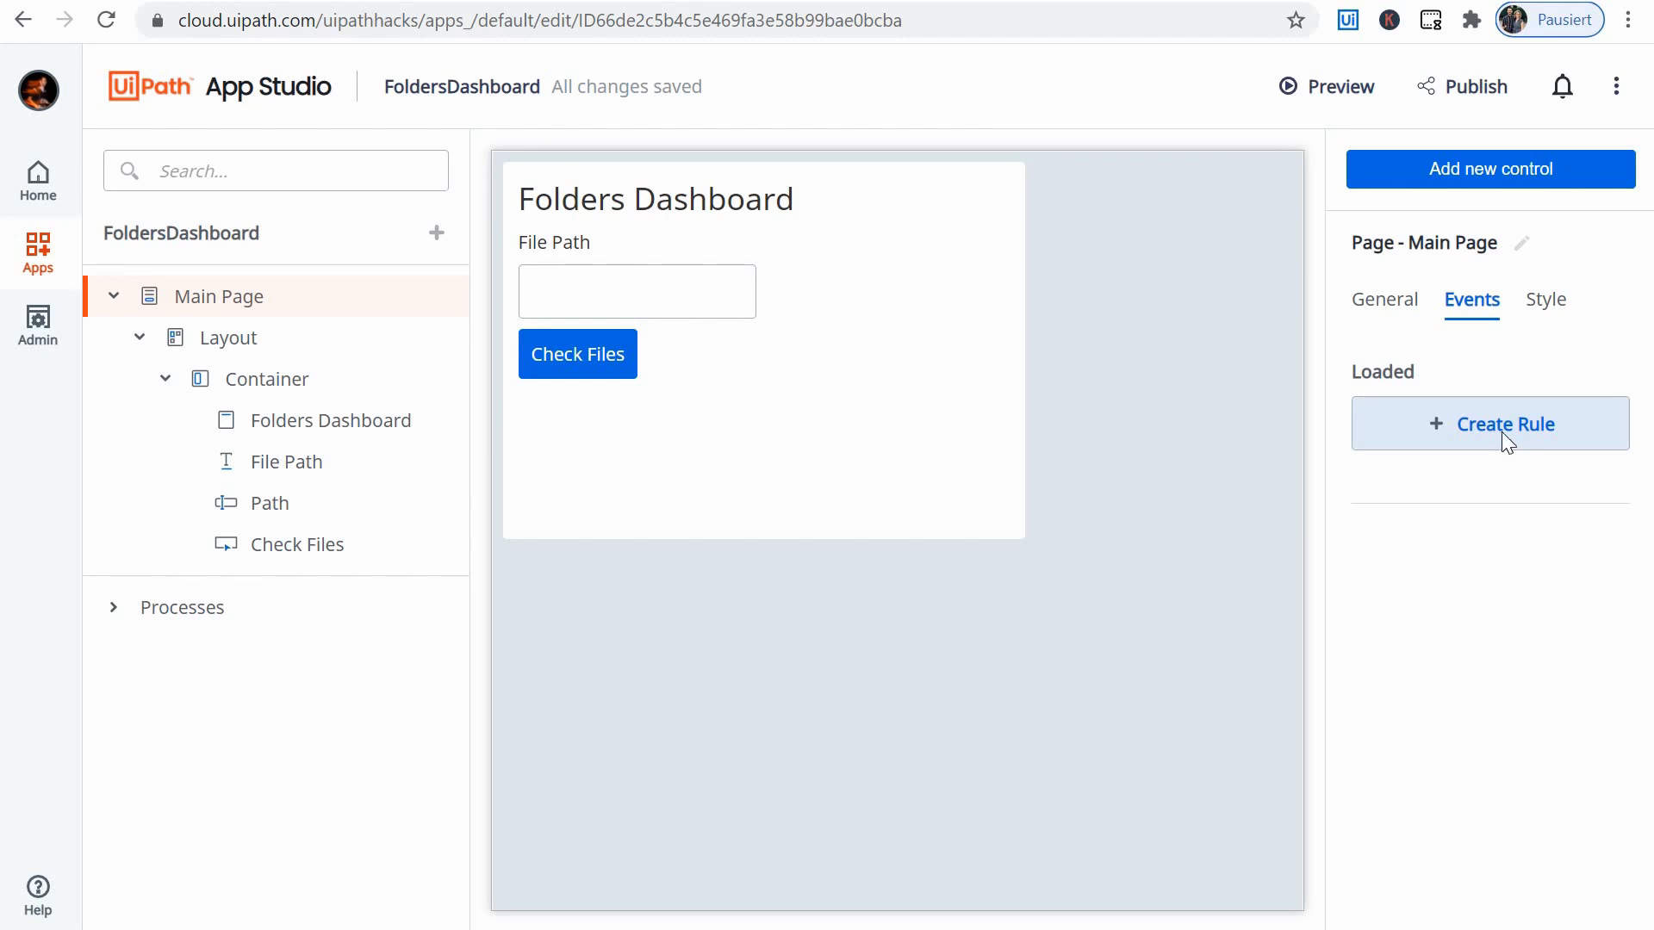
pyautogui.click(1502, 432)
pyautogui.click(608, 216)
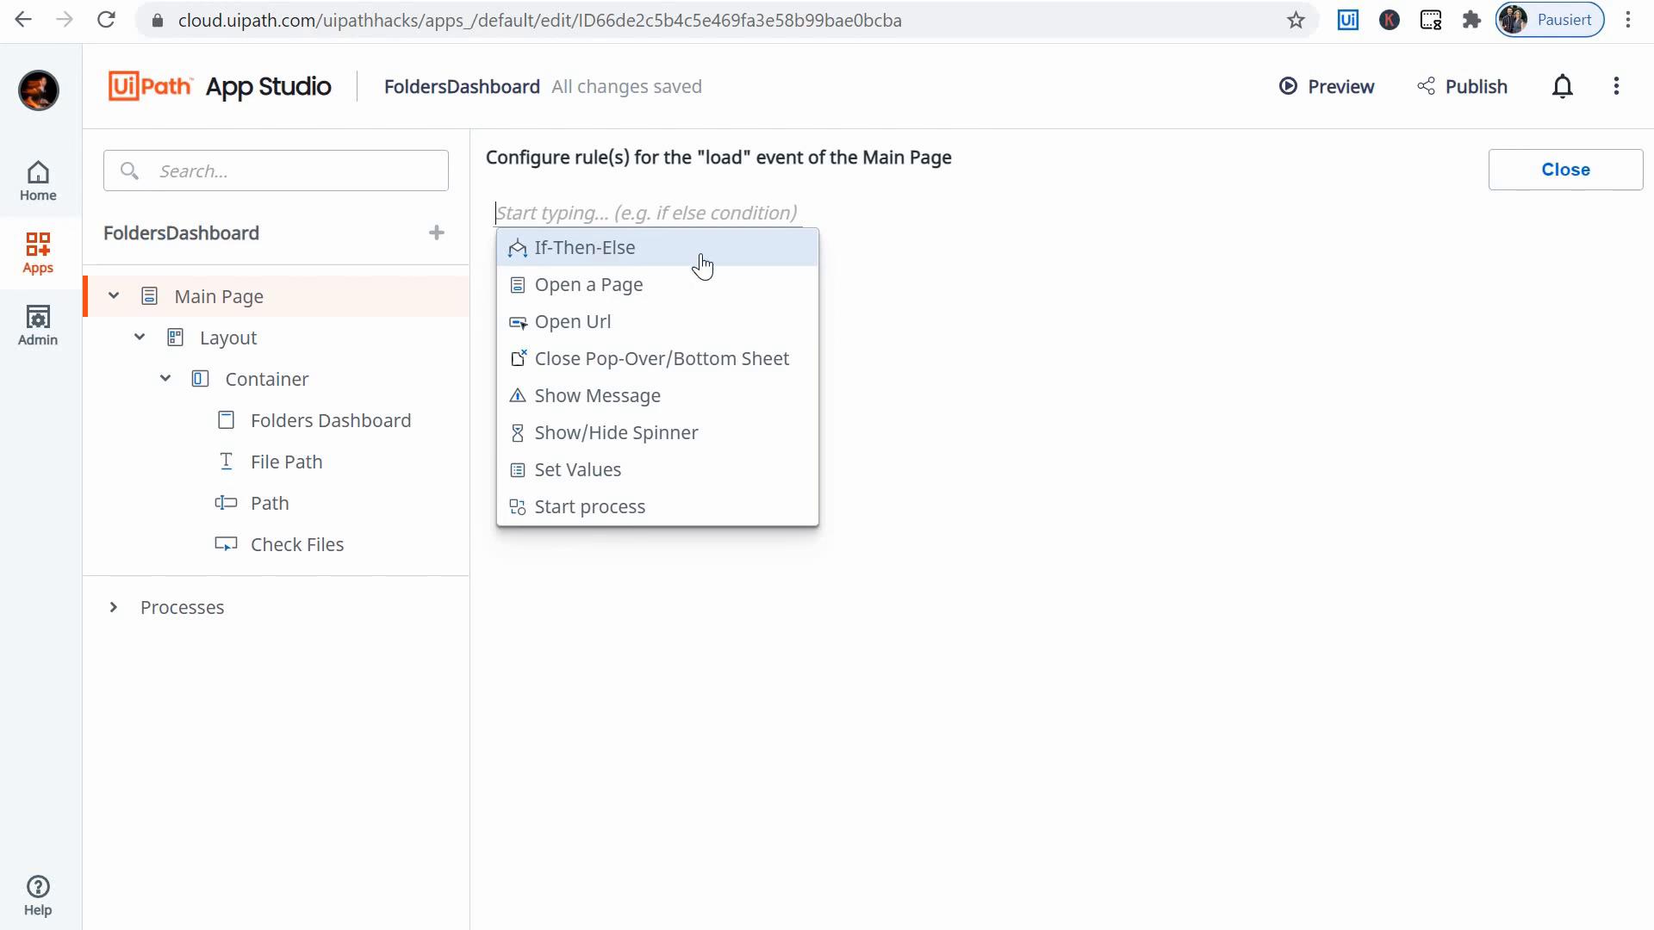
# - Add an If-Then-Else rule to the Main Page's load event, and open rule creation for the Check Files button's click event
pyautogui.click(633, 260)
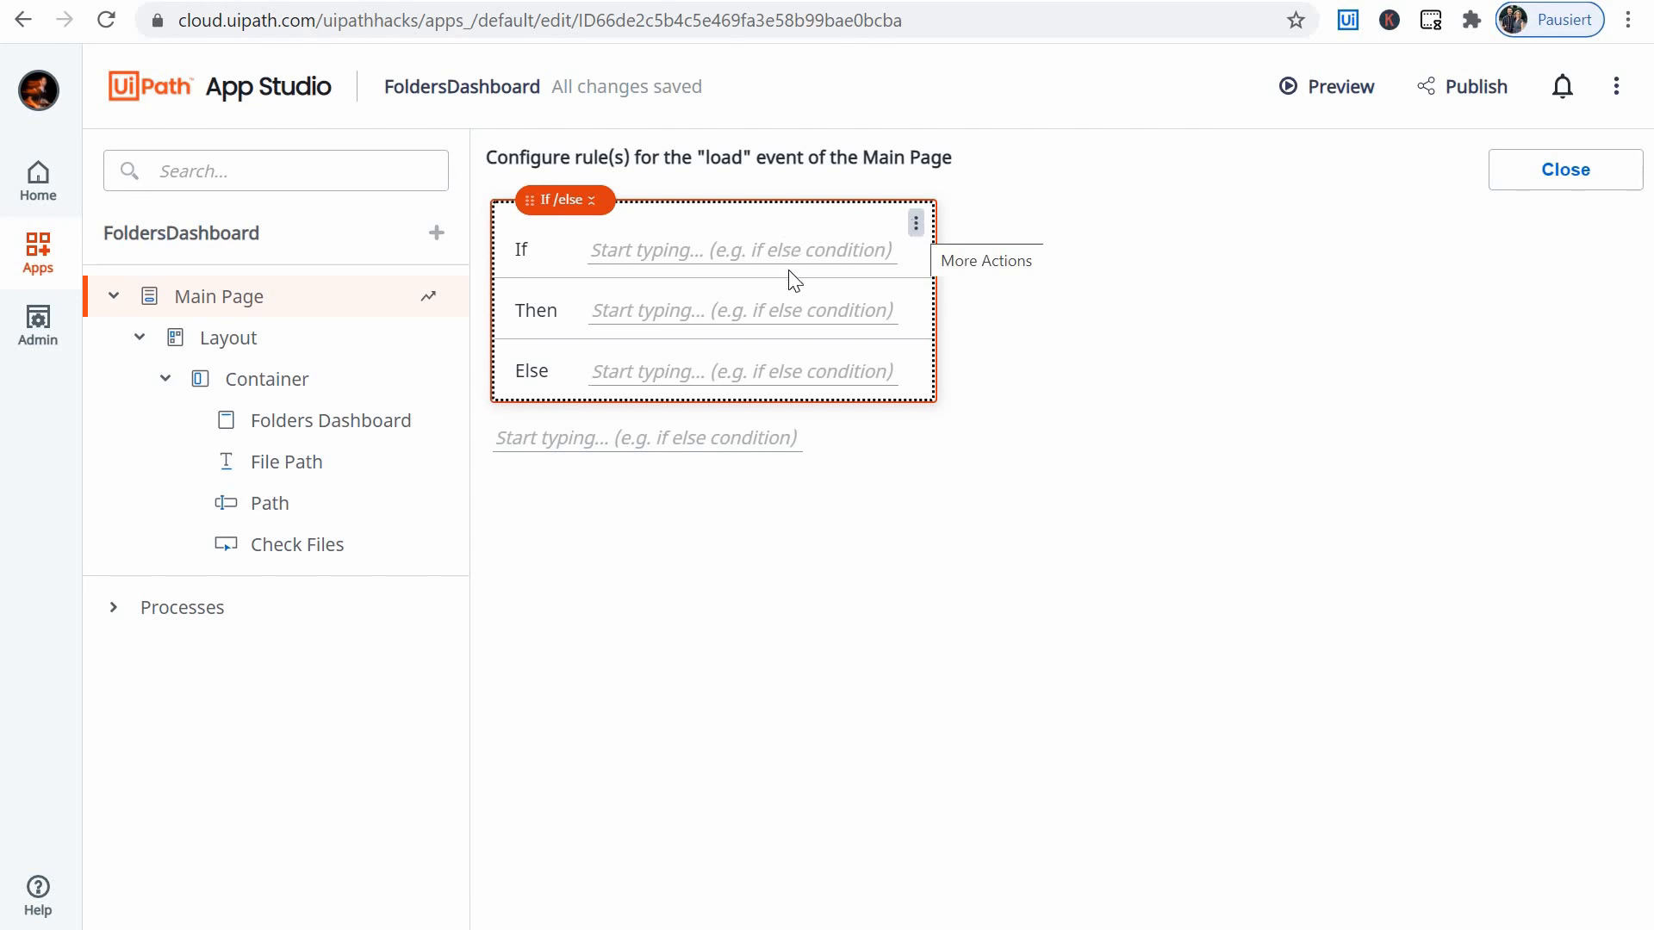
pyautogui.click(668, 255)
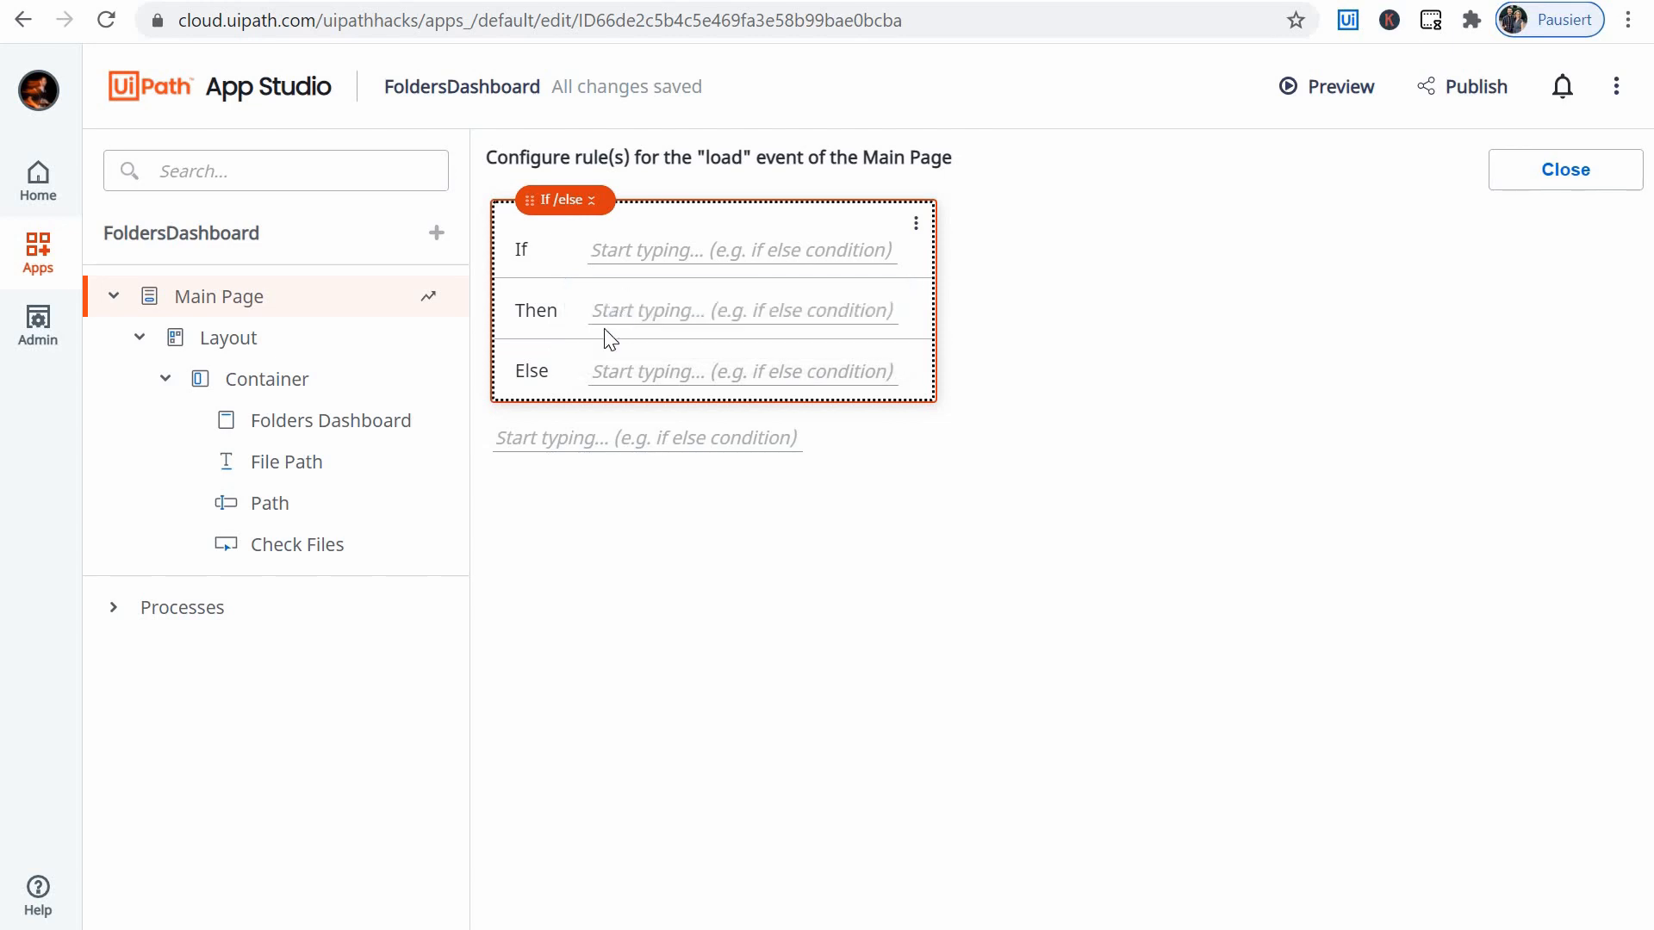
pyautogui.click(538, 321)
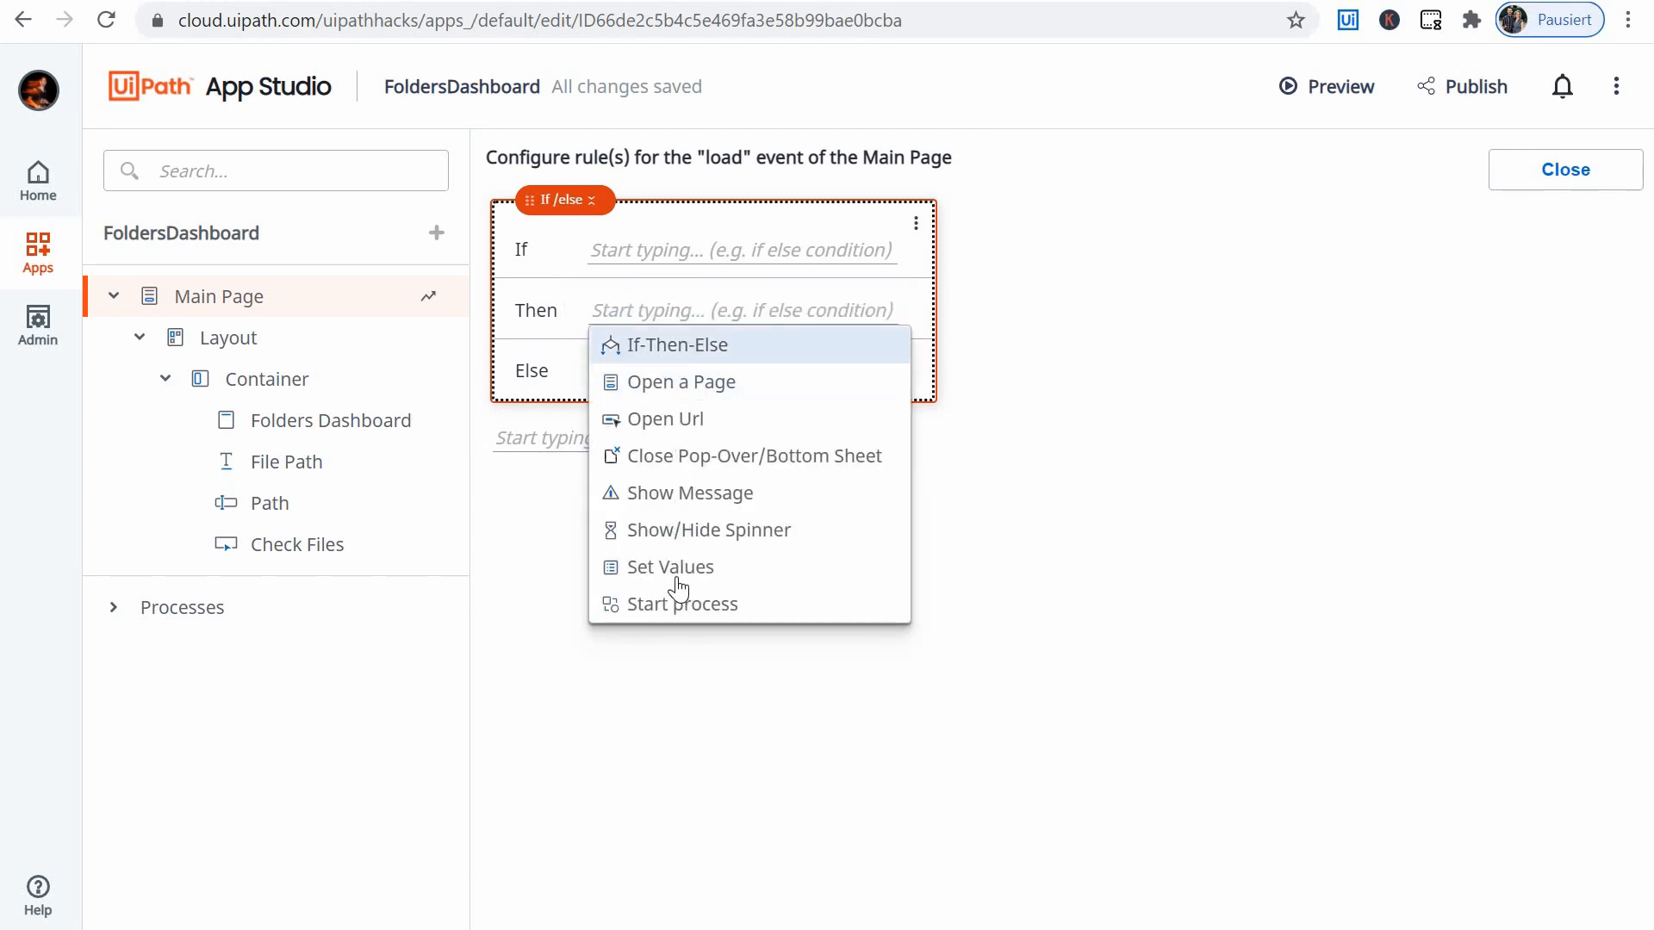
pyautogui.click(1551, 169)
pyautogui.click(1506, 439)
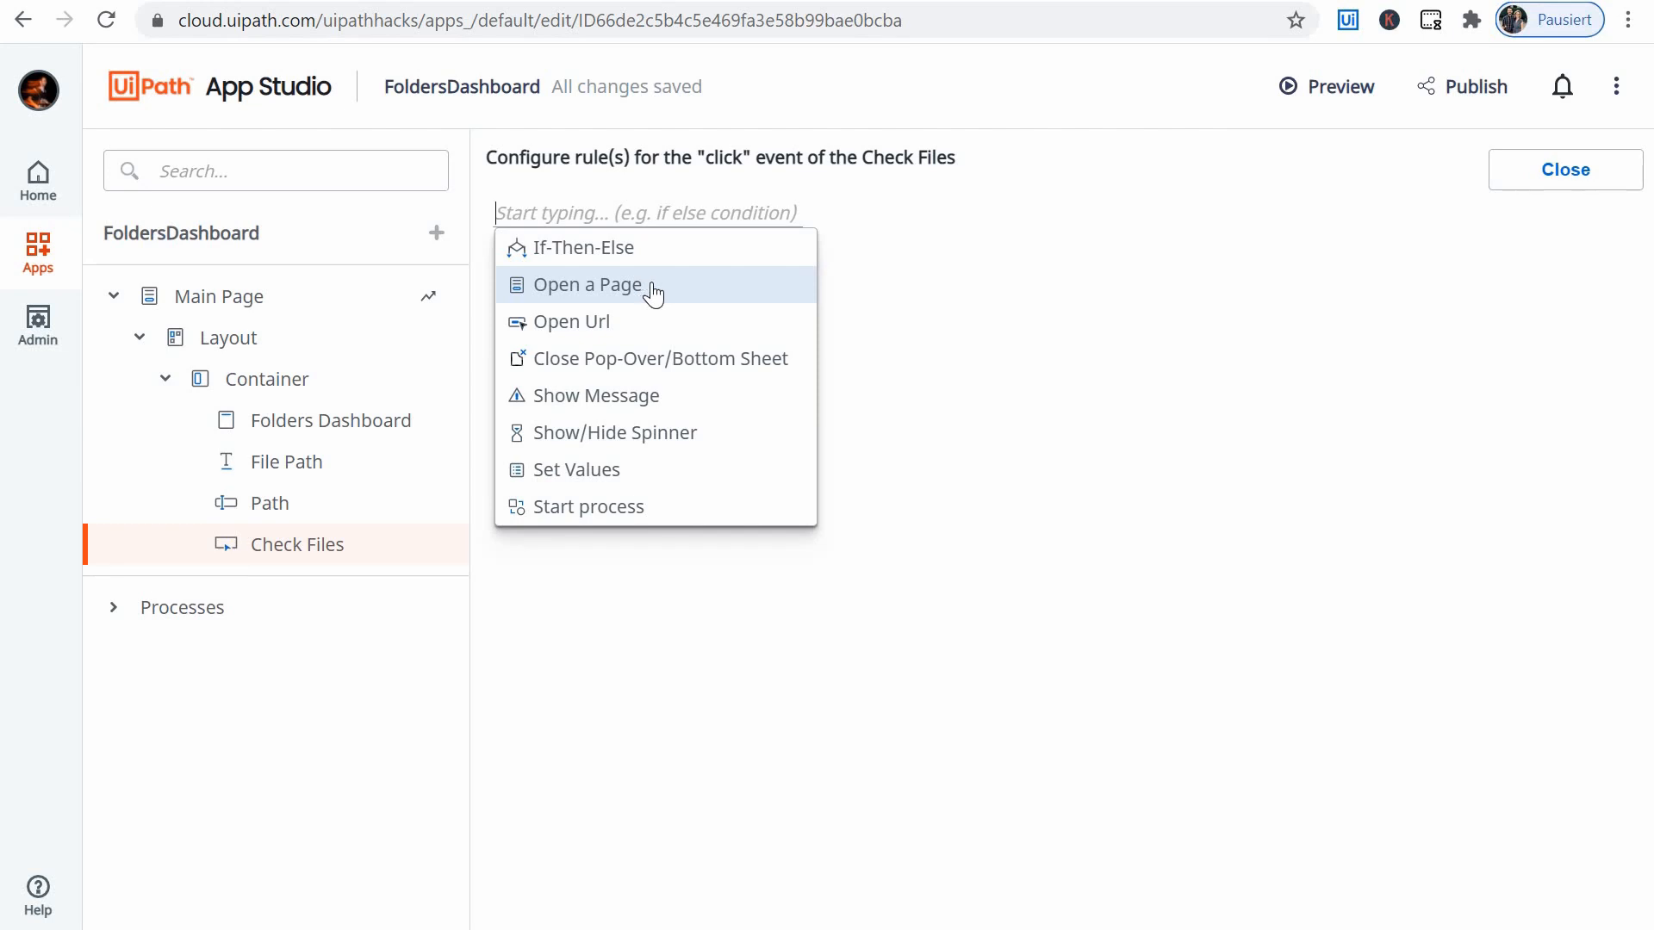
# - Try an Open a Page action for the Check Files click event, view its page resources, and delete the action
pyautogui.click(693, 283)
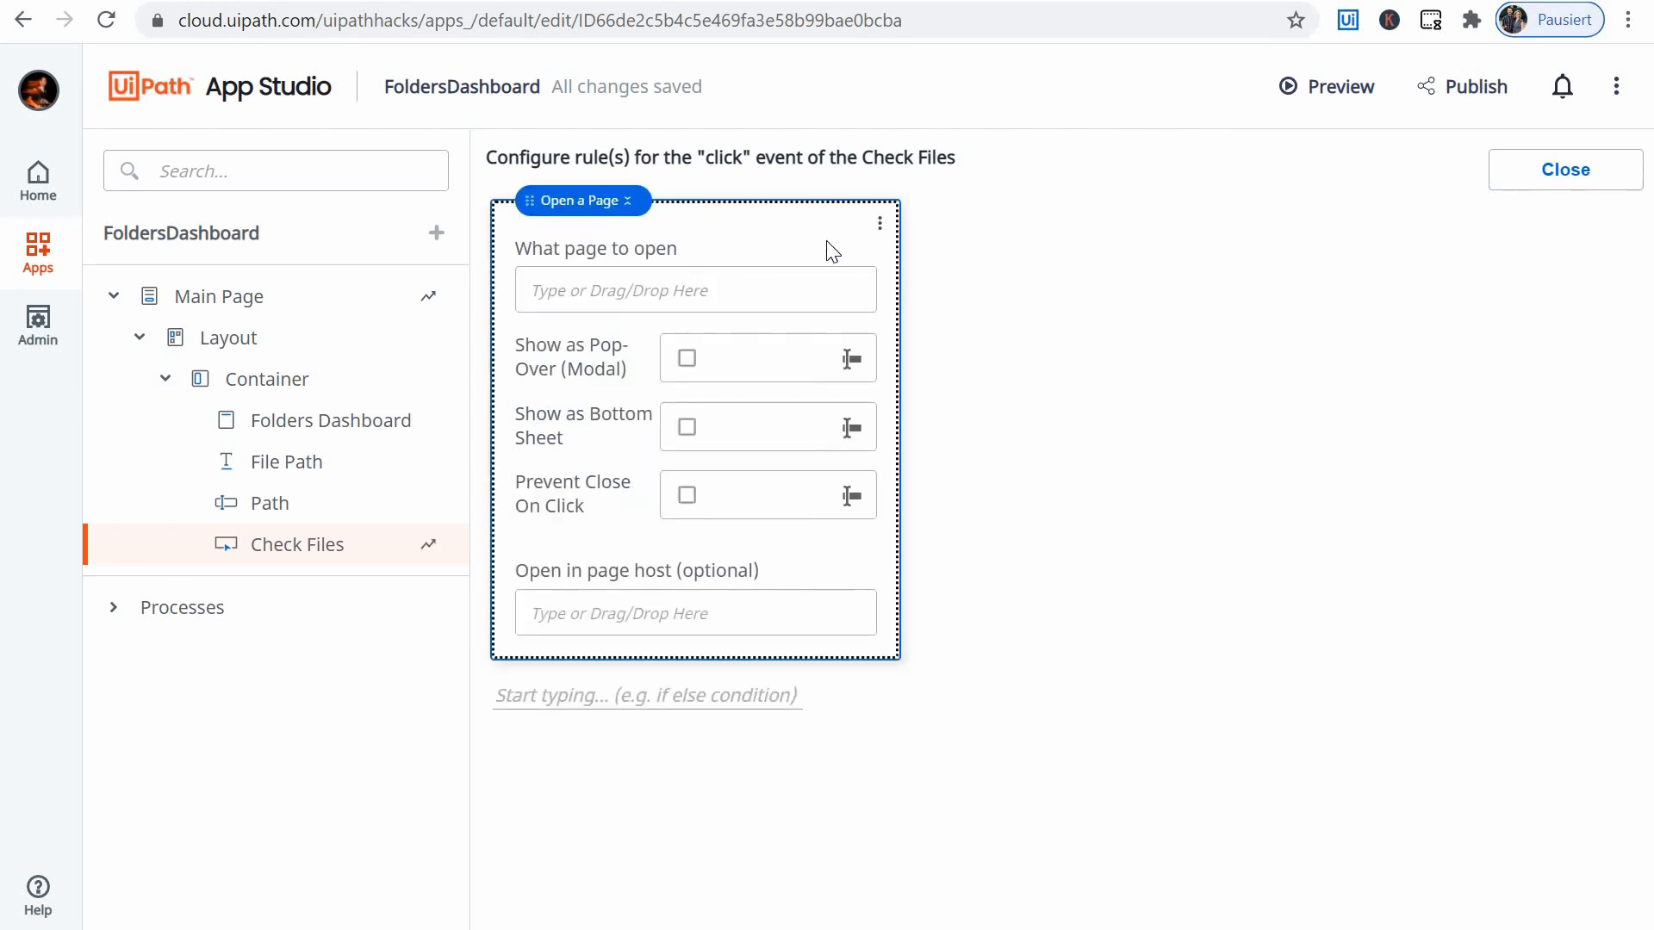
pyautogui.click(617, 291)
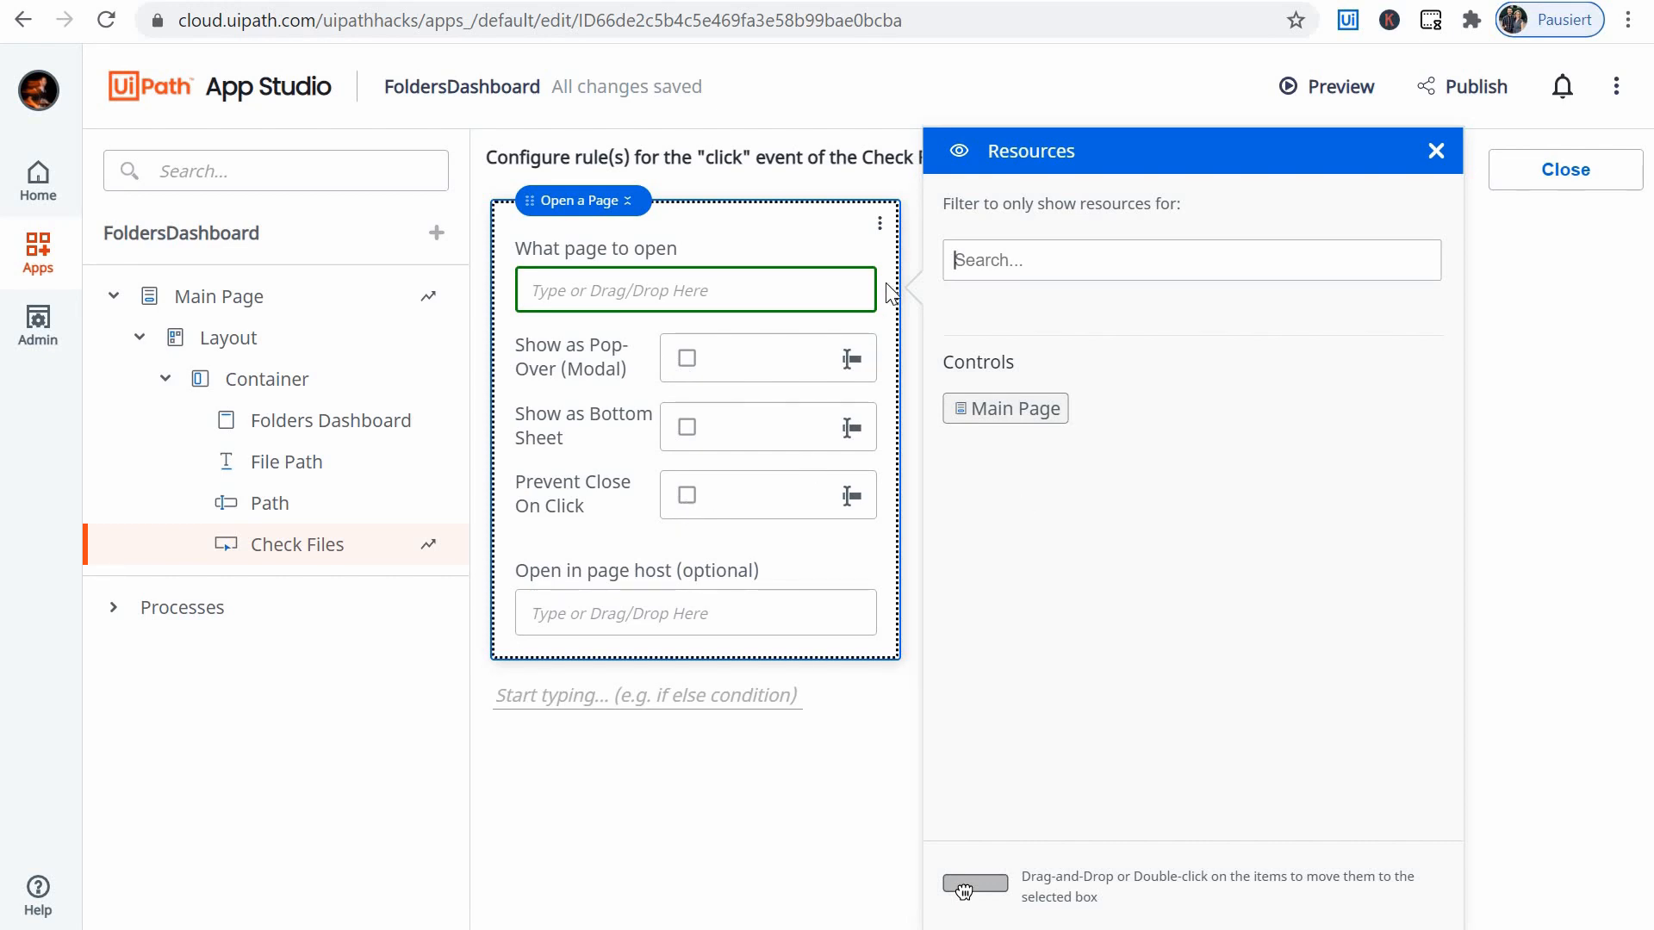
pyautogui.click(1436, 150)
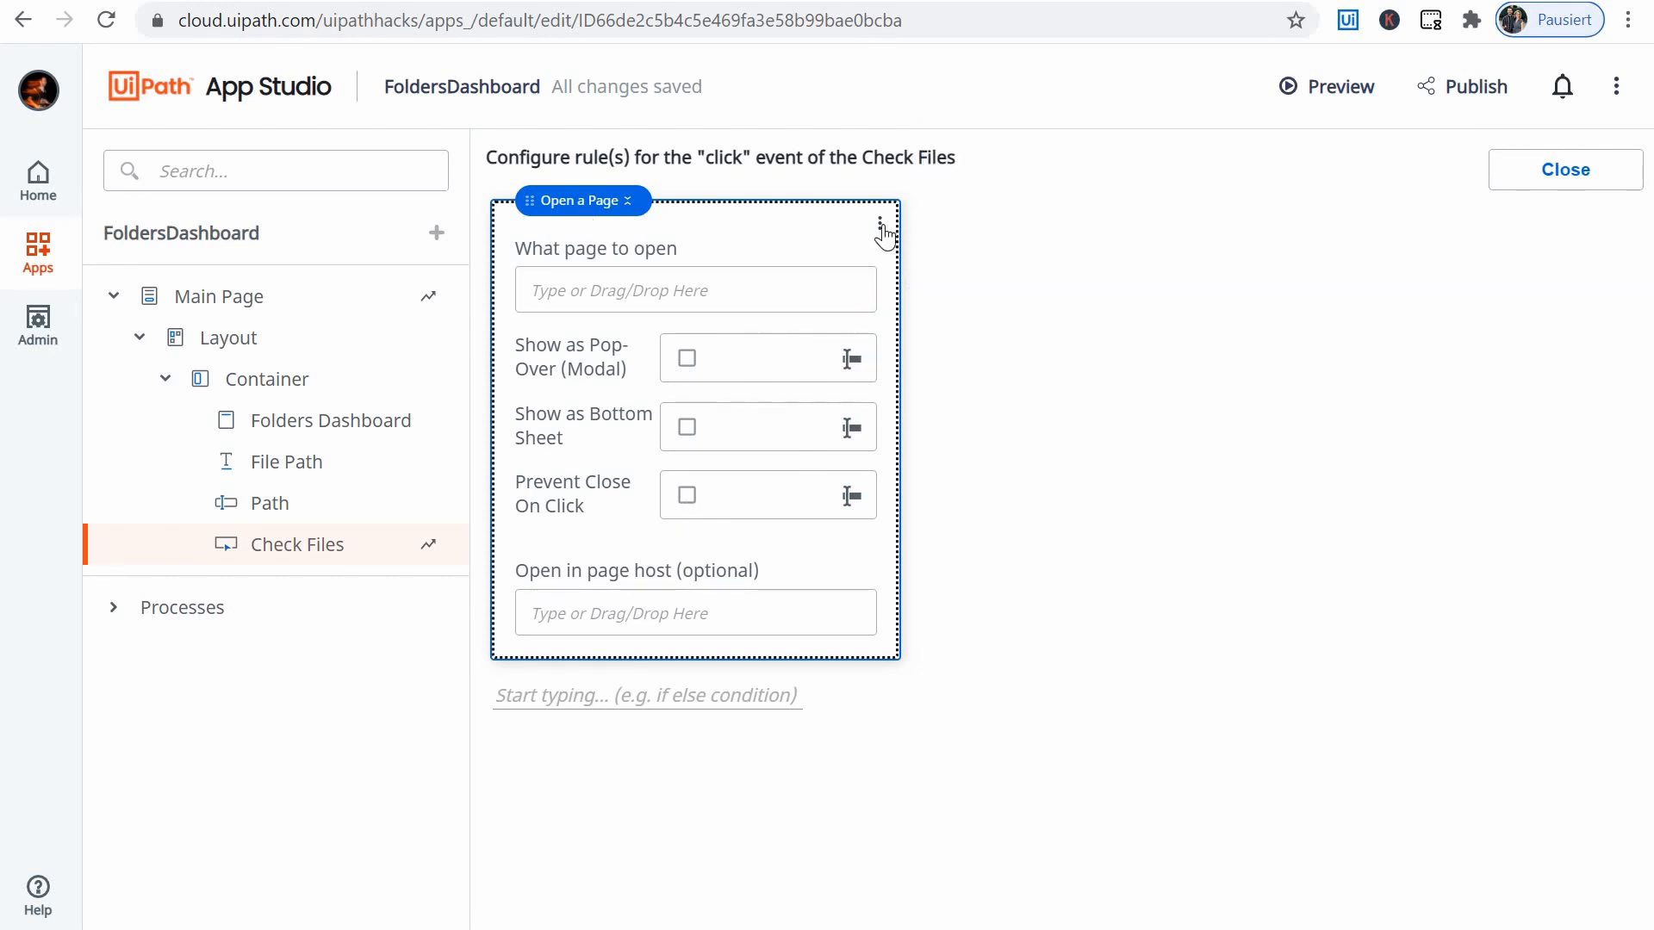
pyautogui.click(881, 225)
pyautogui.click(904, 311)
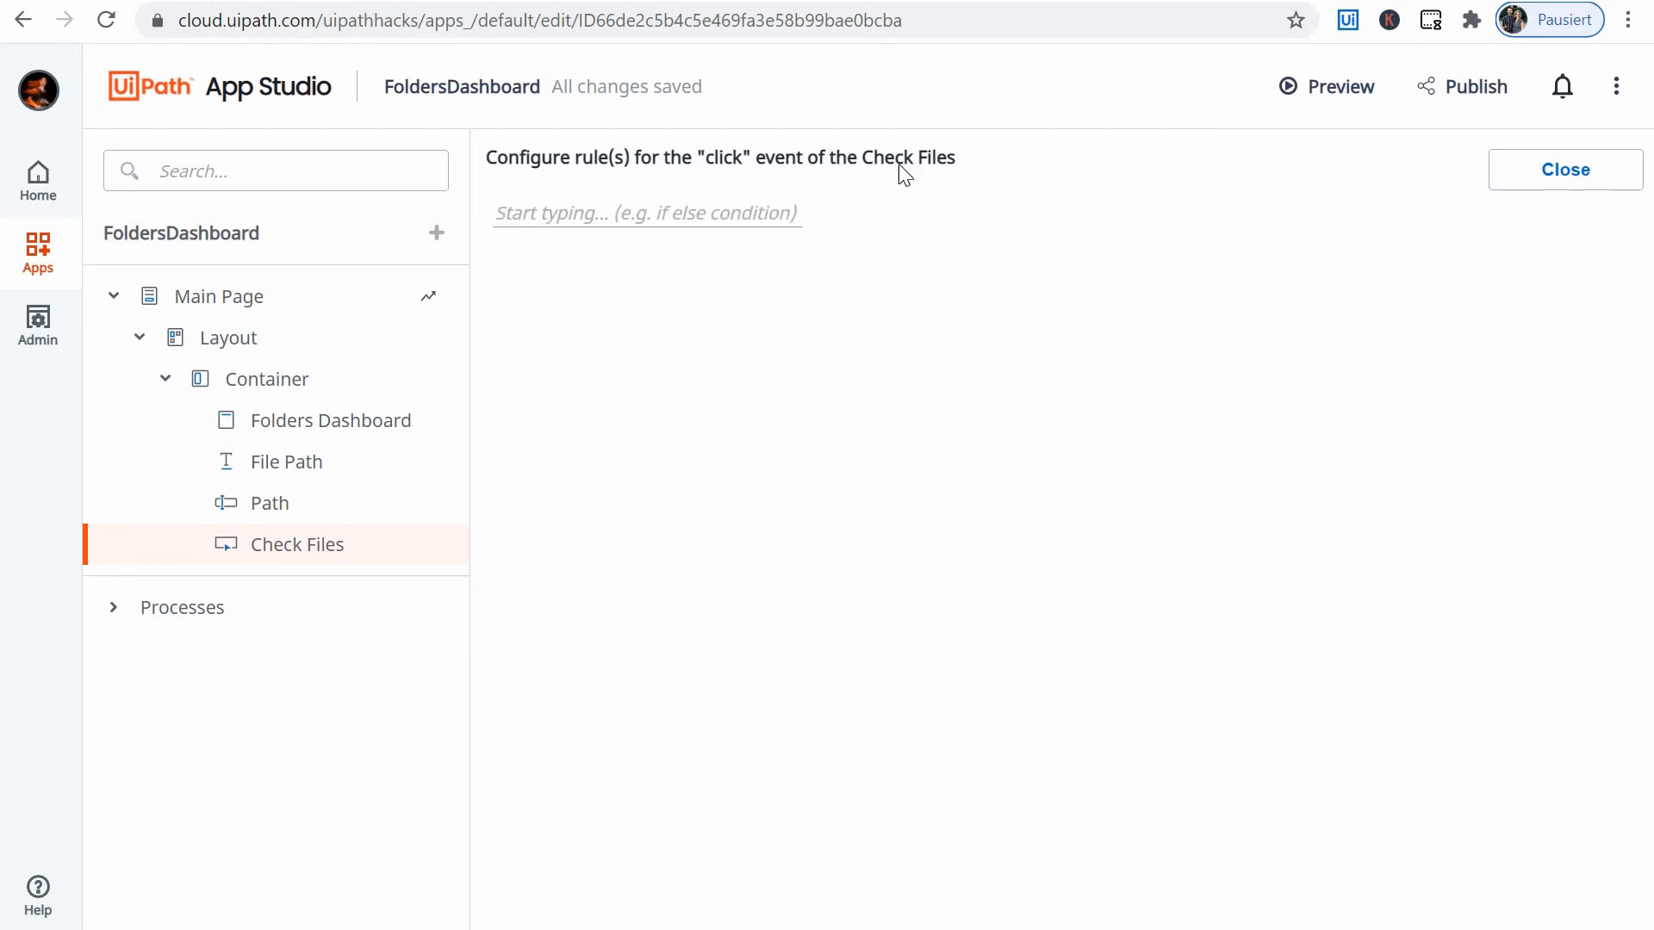
# - Try a Show Message action for the Check Files click event, inspect its position and auto-dismiss settings, and delete it
pyautogui.click(777, 212)
pyautogui.press('Down')
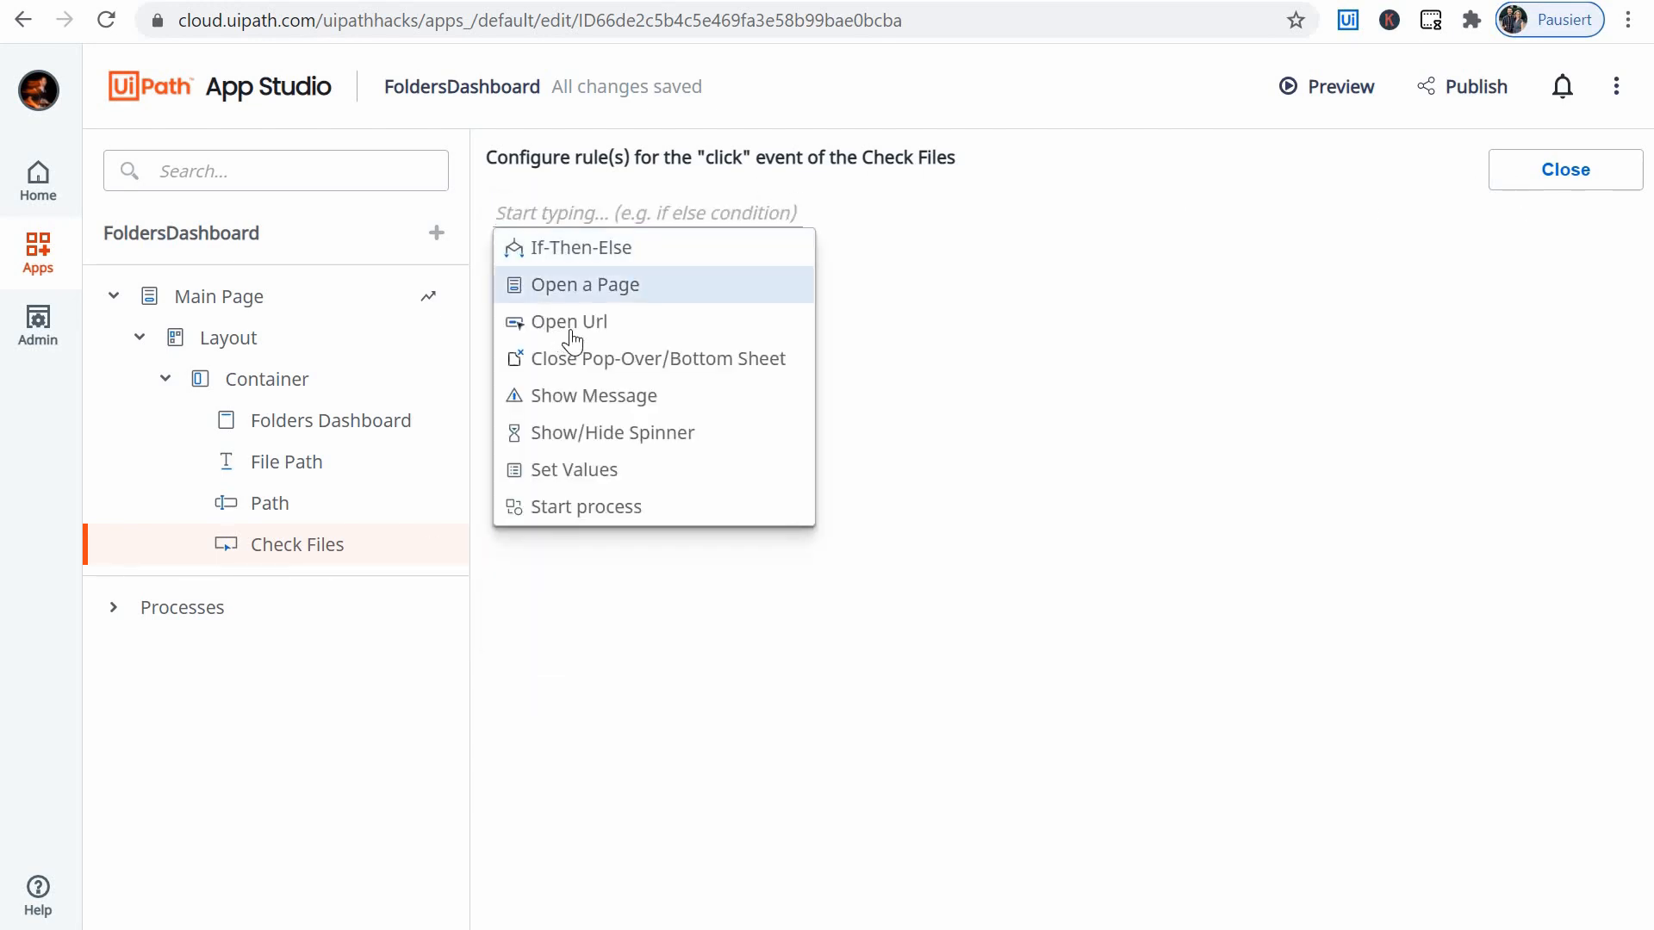
pyautogui.press('Down')
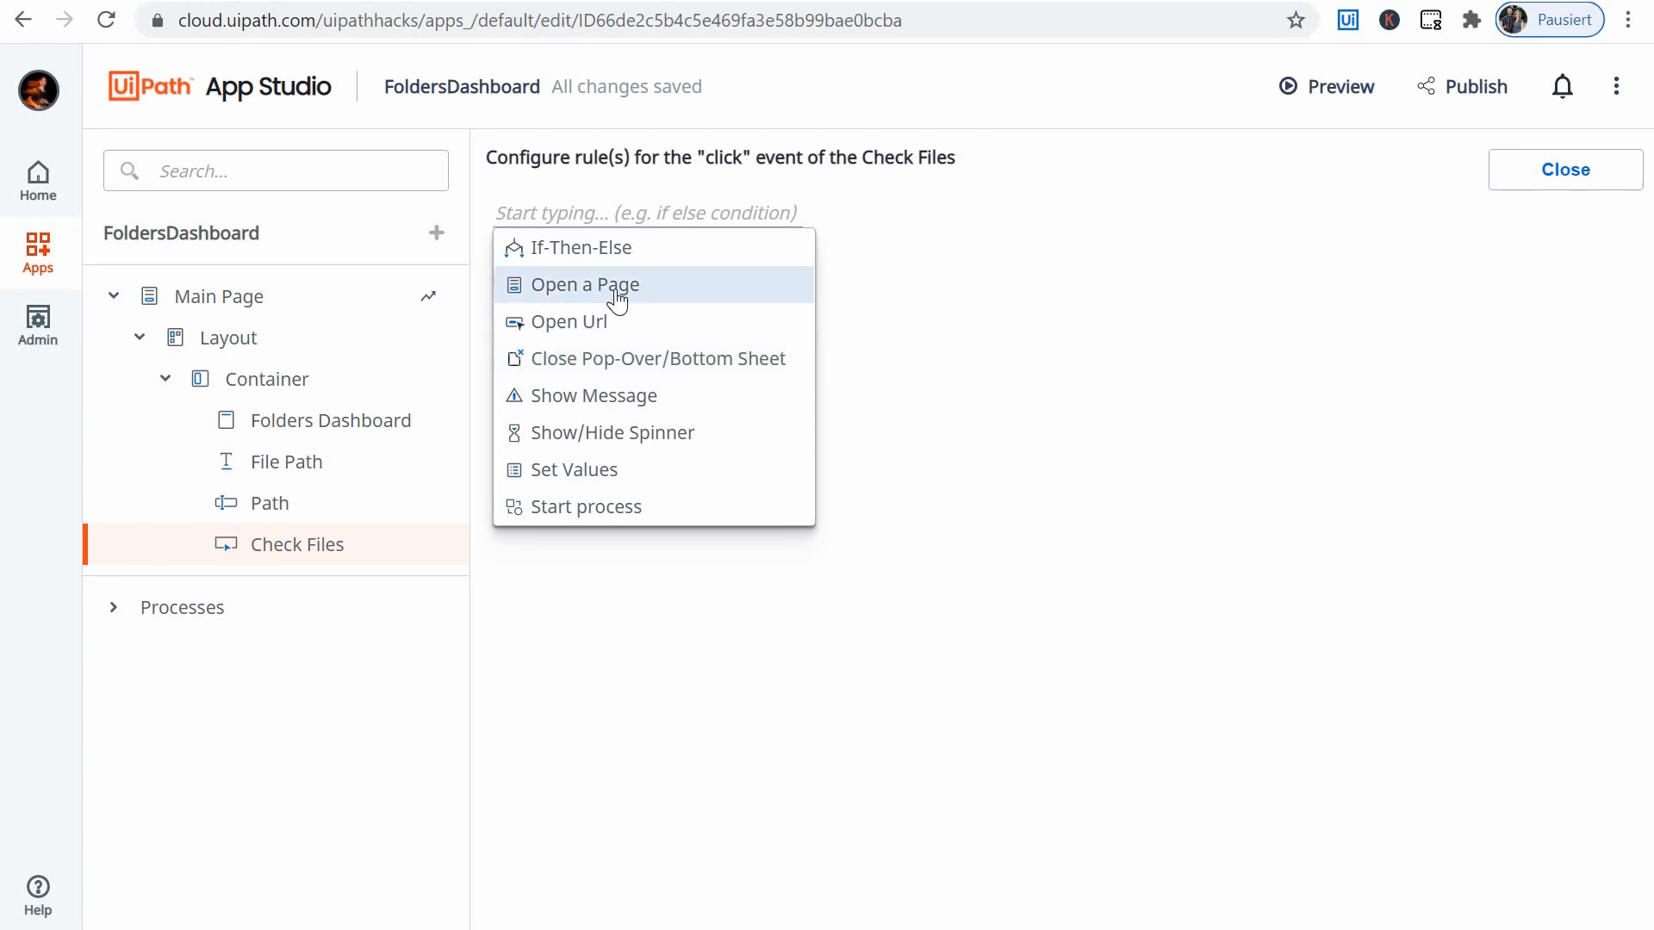
pyautogui.click(615, 411)
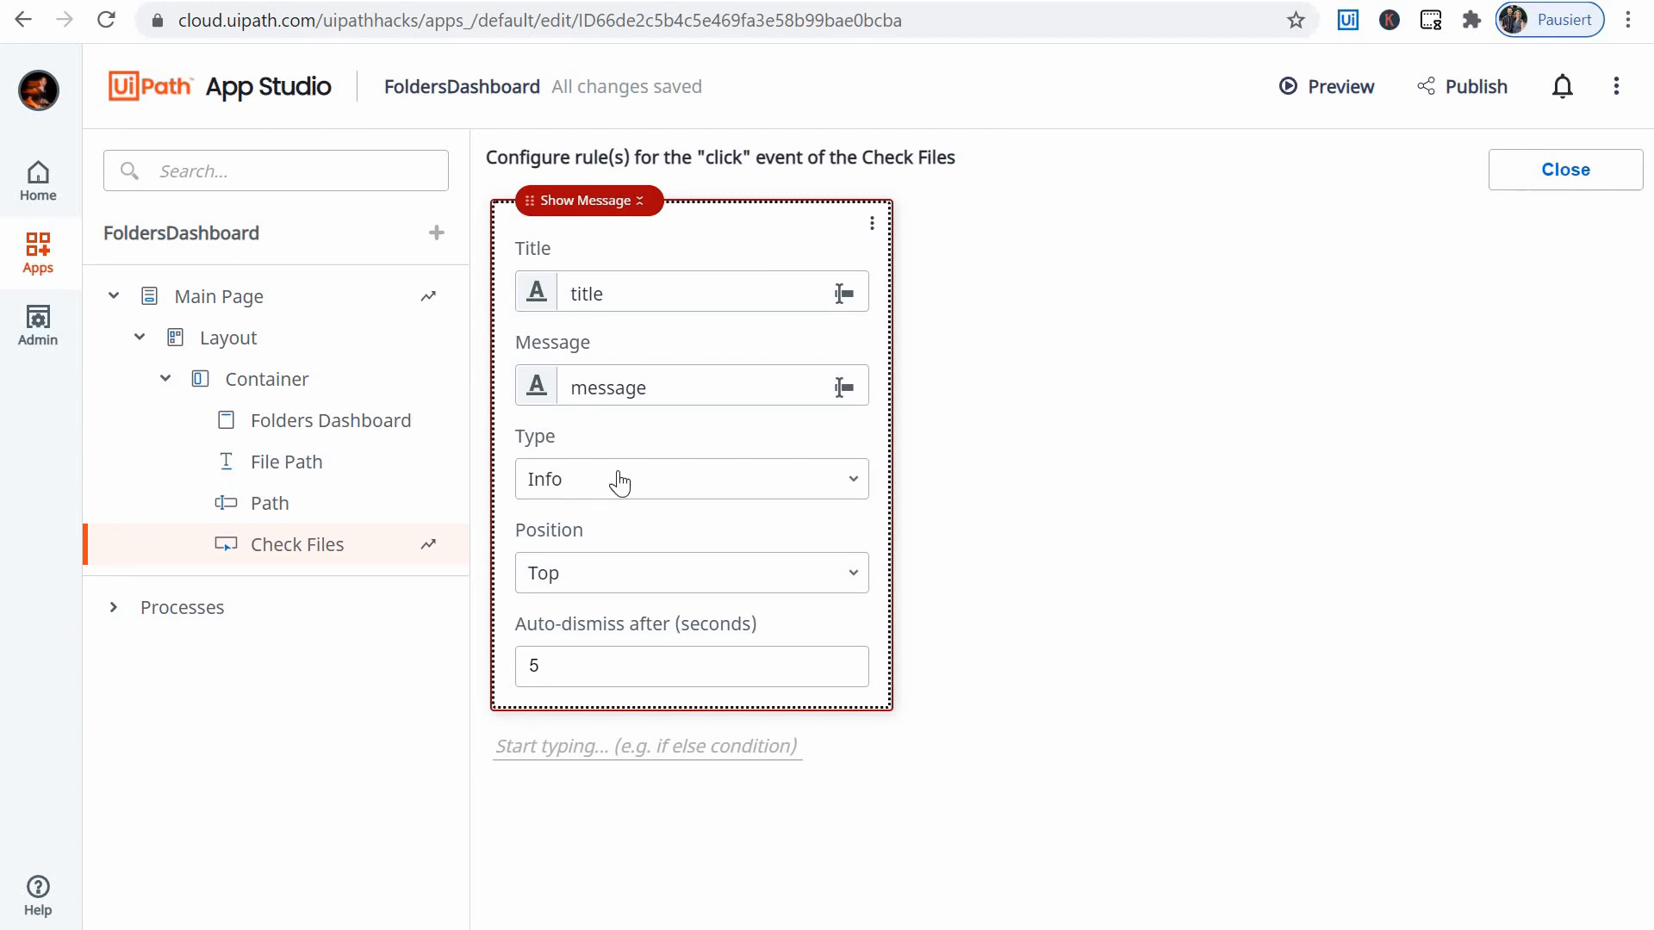
pyautogui.click(615, 573)
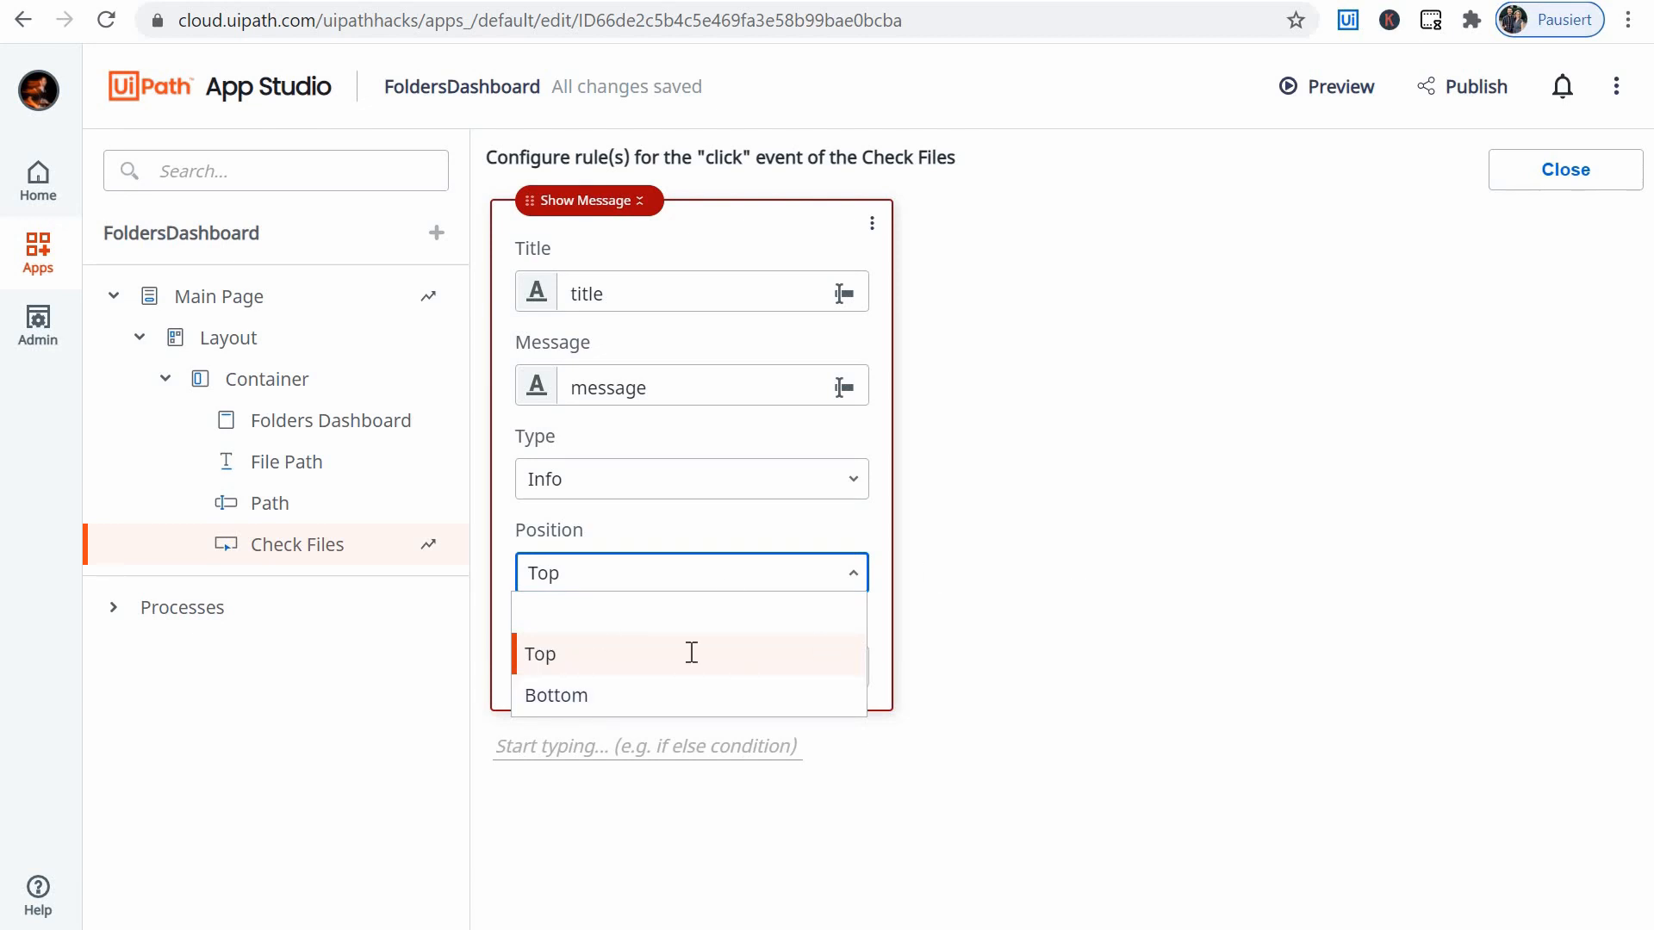
pyautogui.click(598, 667)
pyautogui.moveTo(596, 667); pyautogui.dragTo(517, 665)
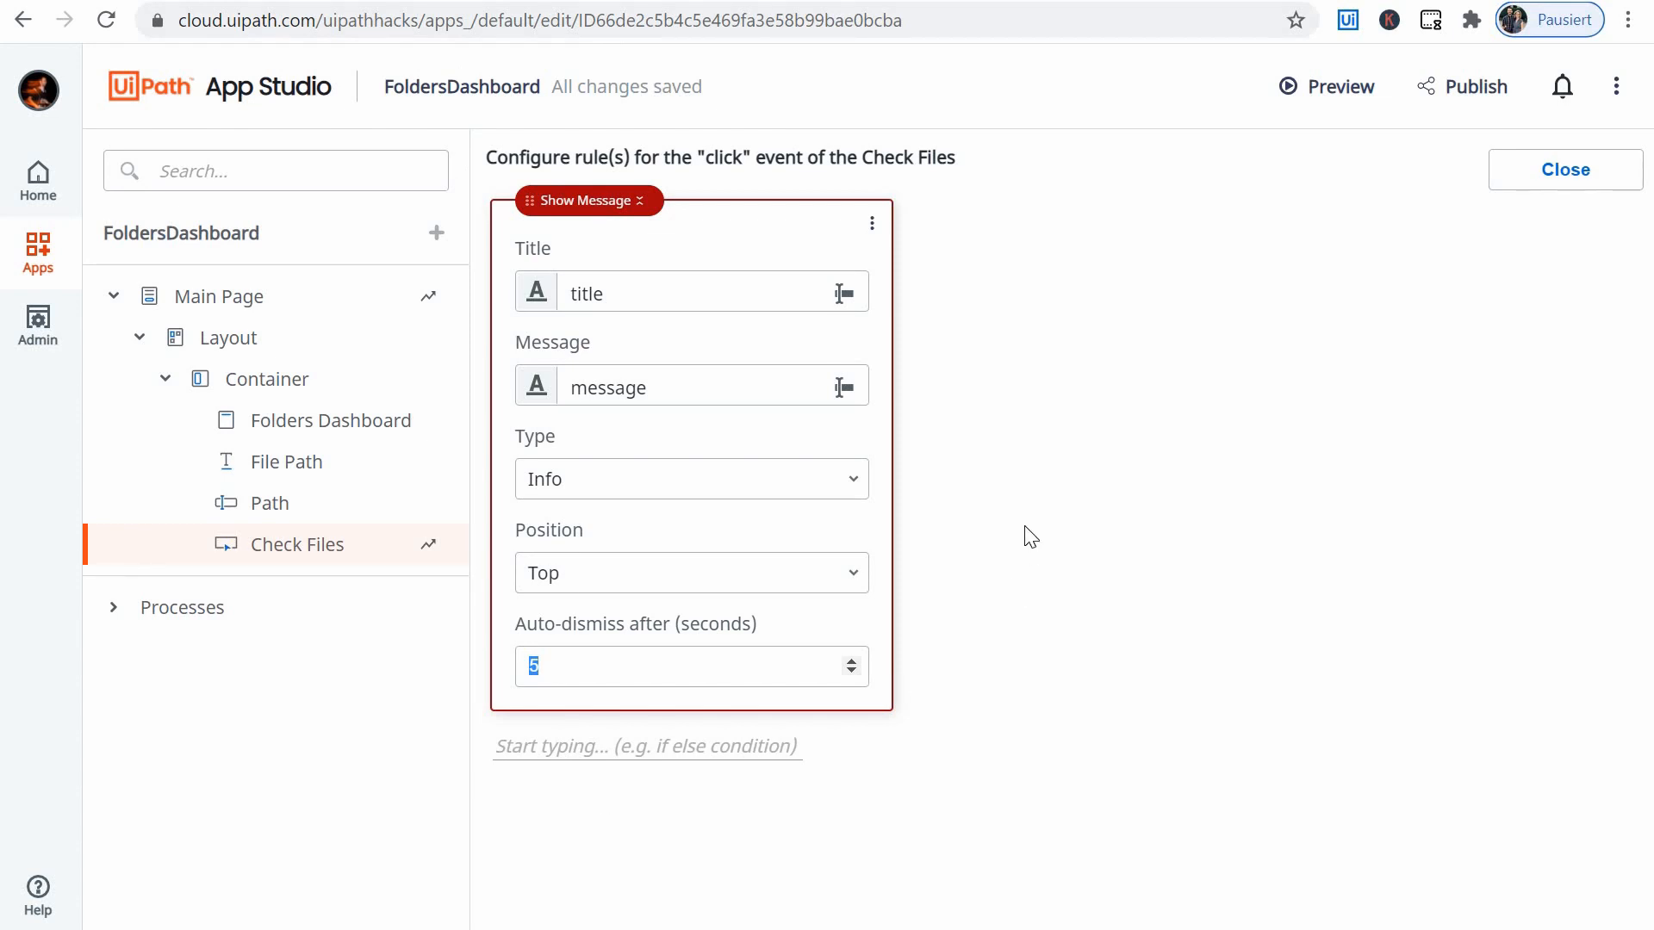
pyautogui.click(871, 224)
pyautogui.click(901, 280)
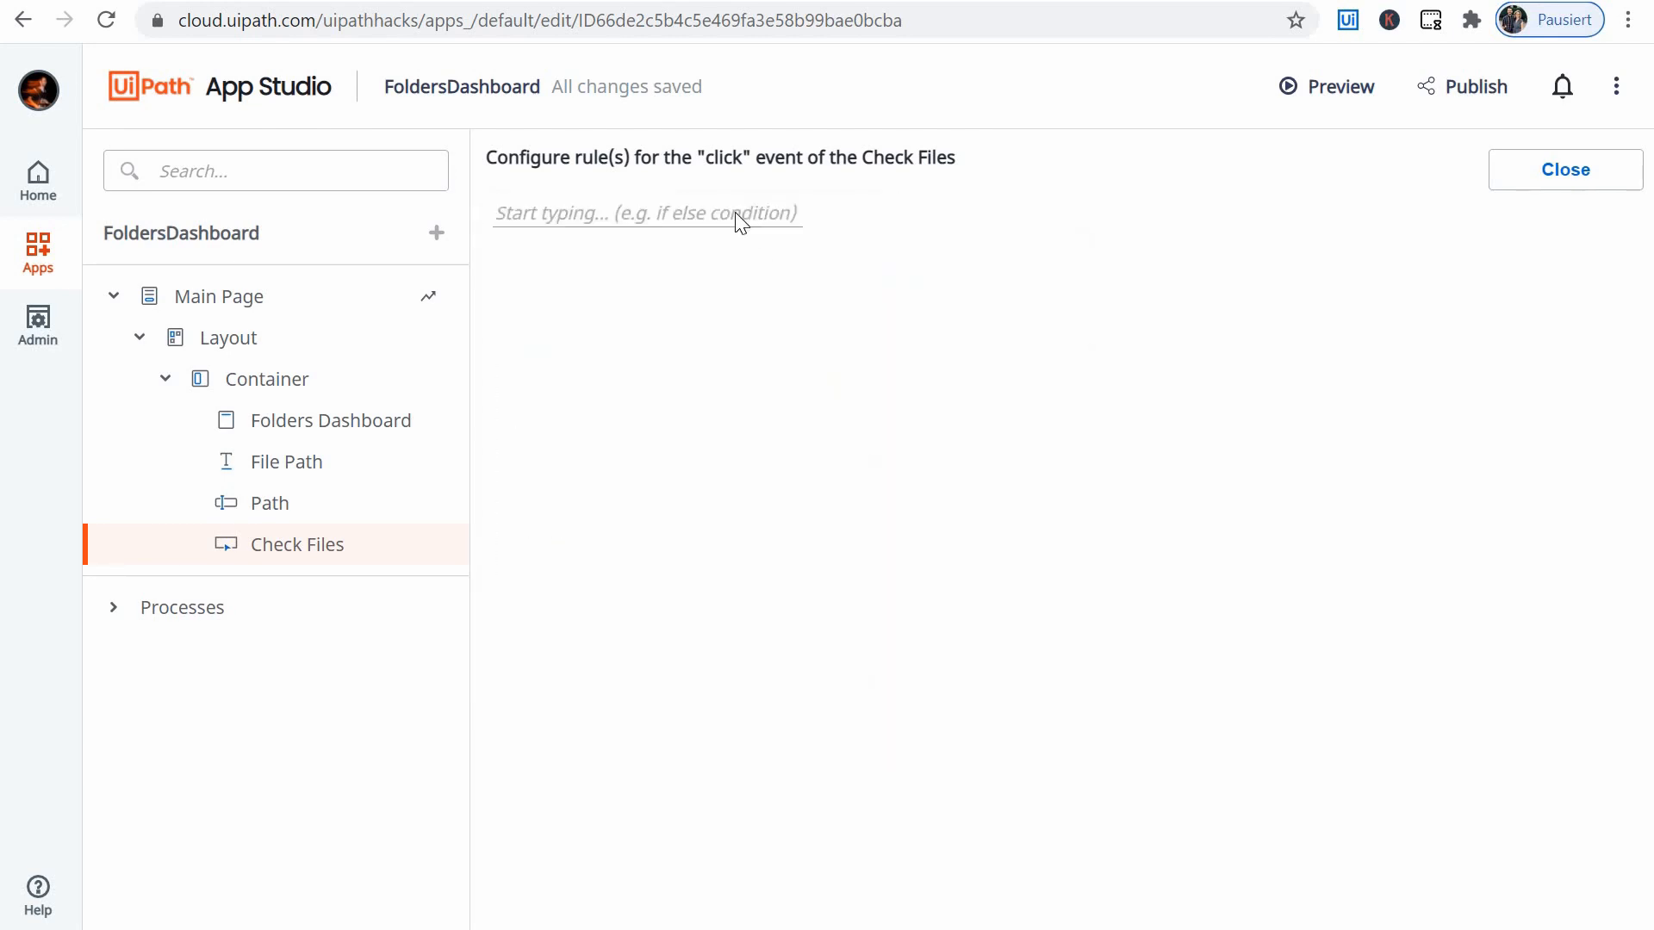
# - Try a Show/Hide Spinner action for the Check Files click event
pyautogui.click(736, 215)
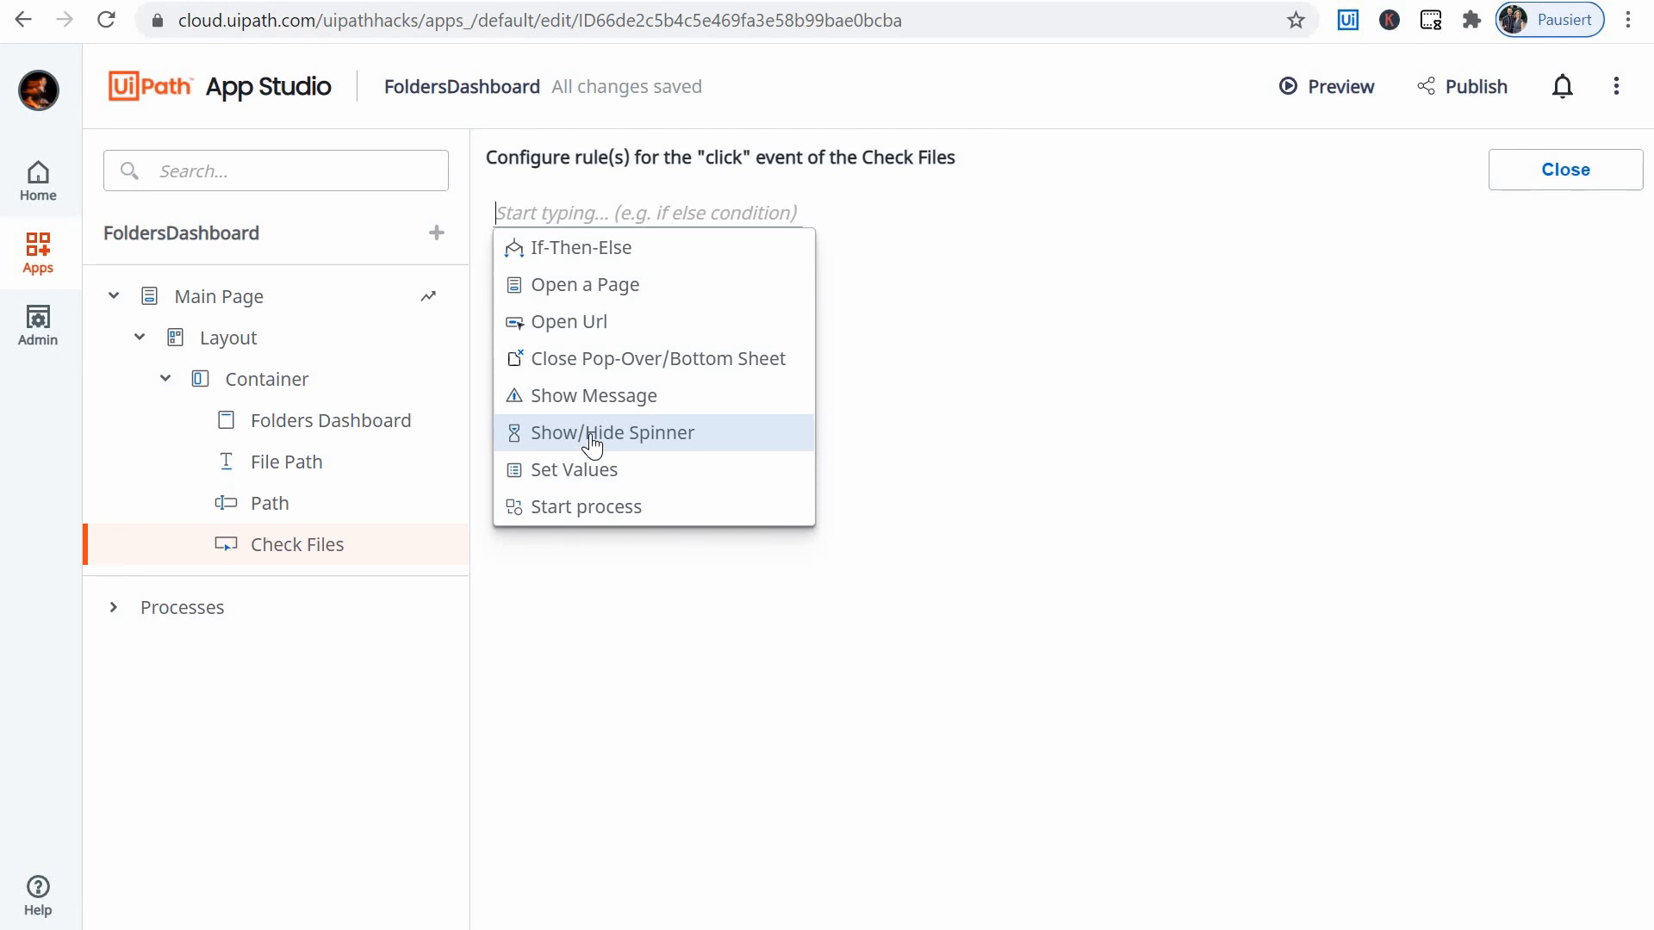
pyautogui.press('Up')
pyautogui.click(612, 445)
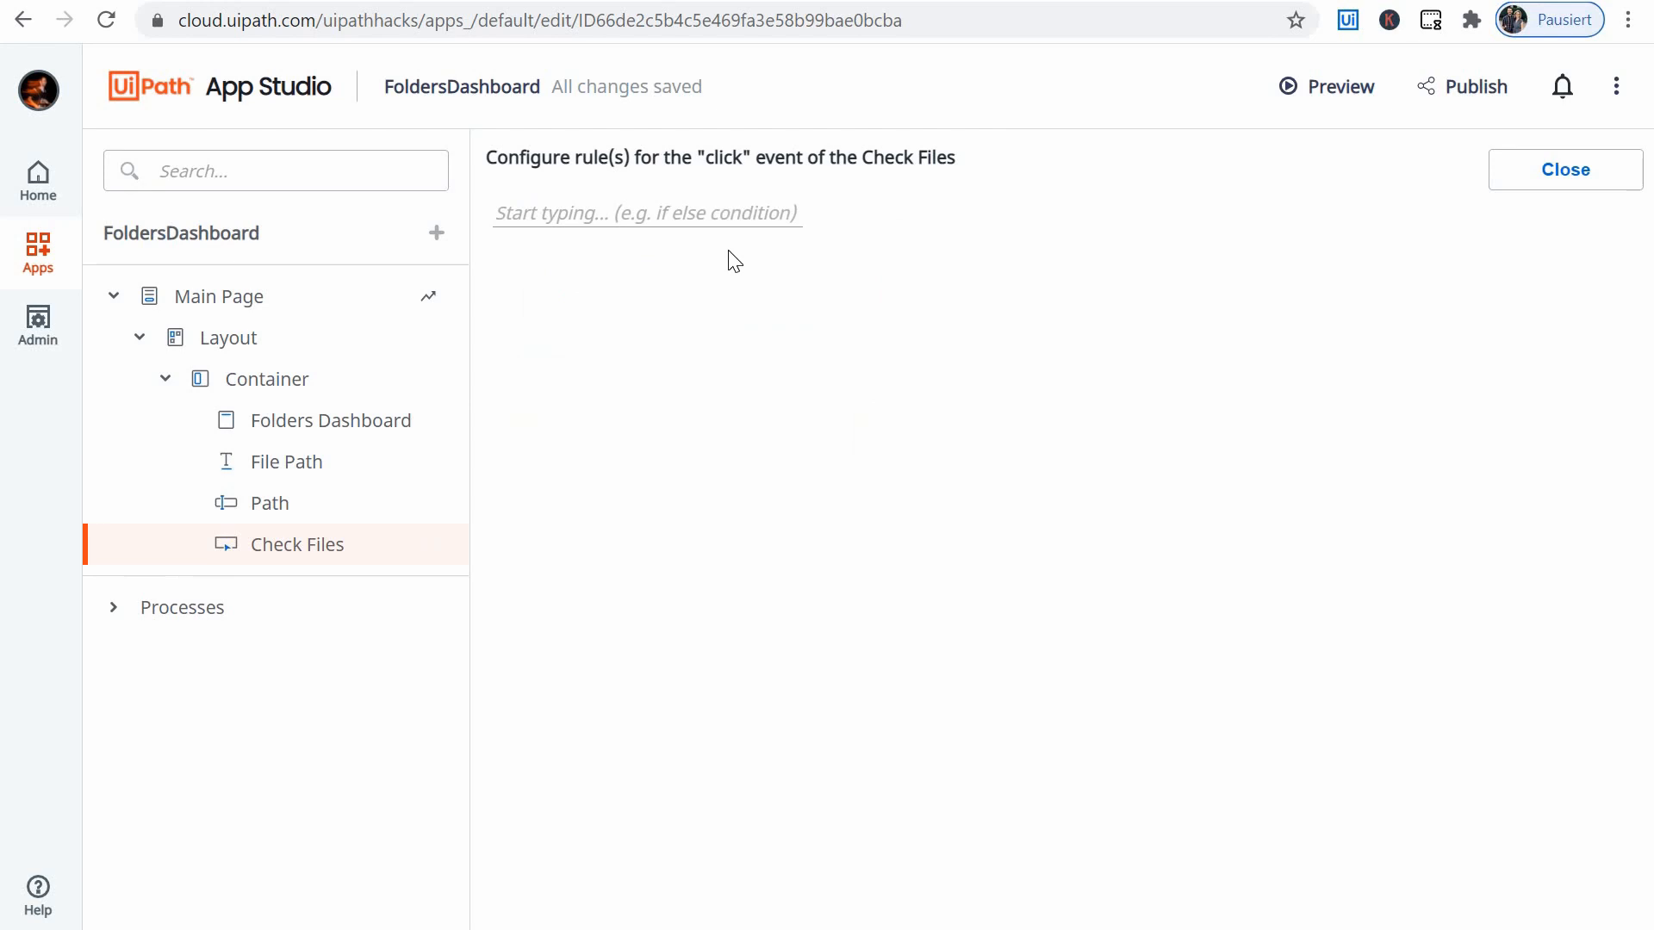
# - Add a Start process action to the Check Files click event, with AppsFoldersDashboard as the process to start
pyautogui.click(686, 214)
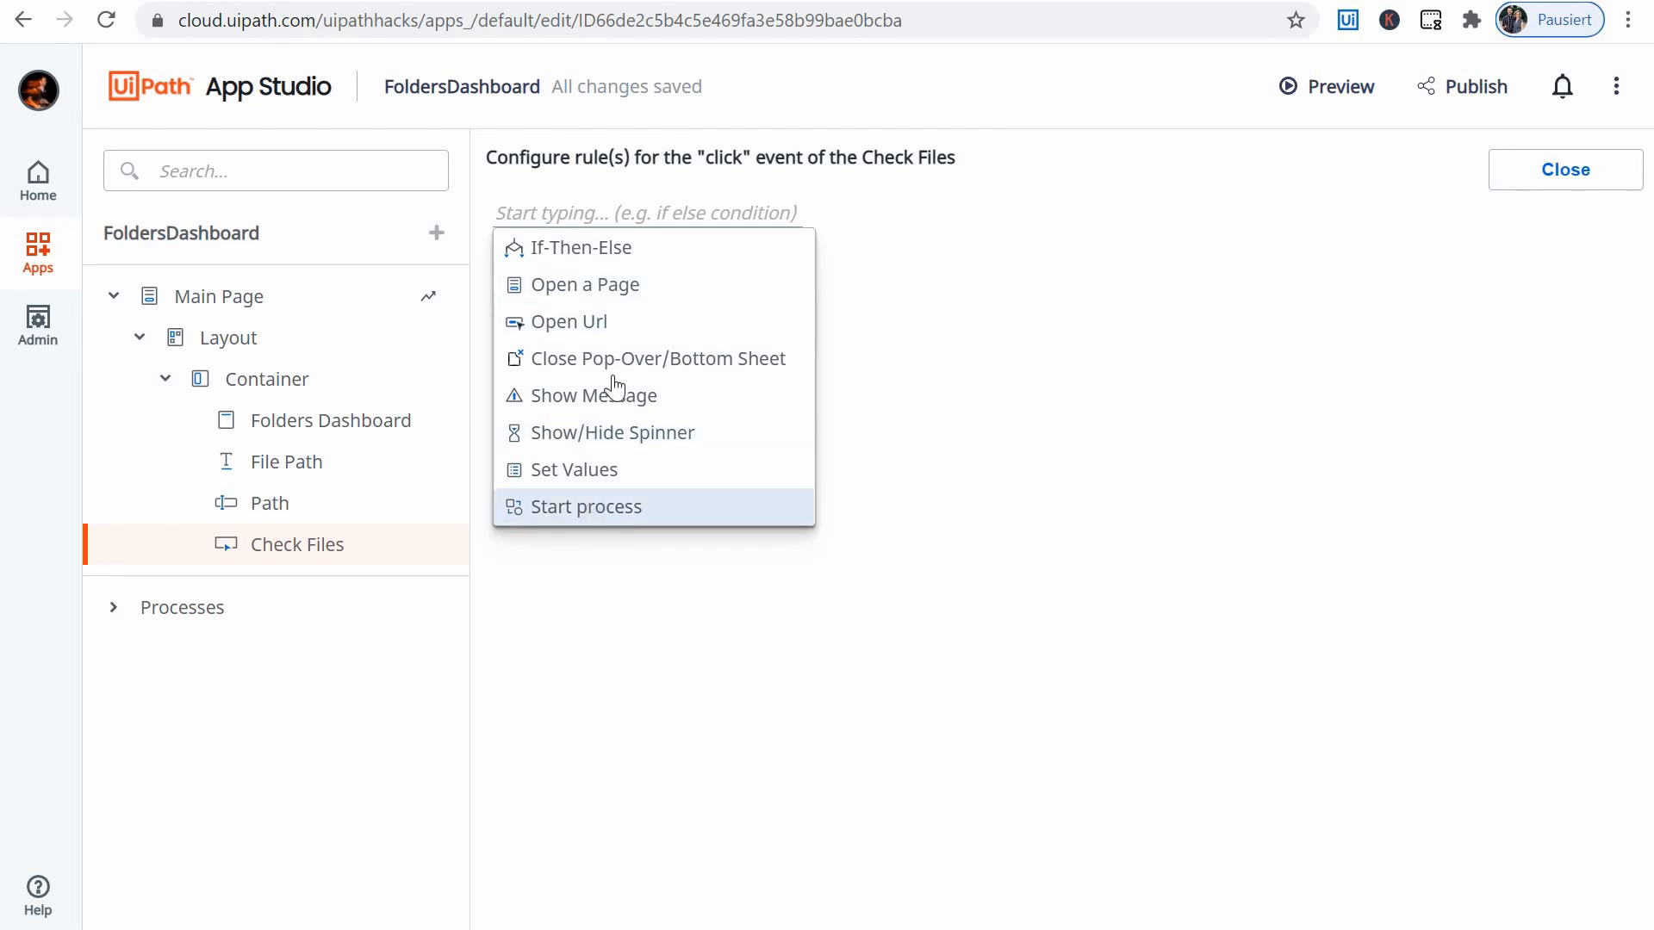
pyautogui.click(584, 506)
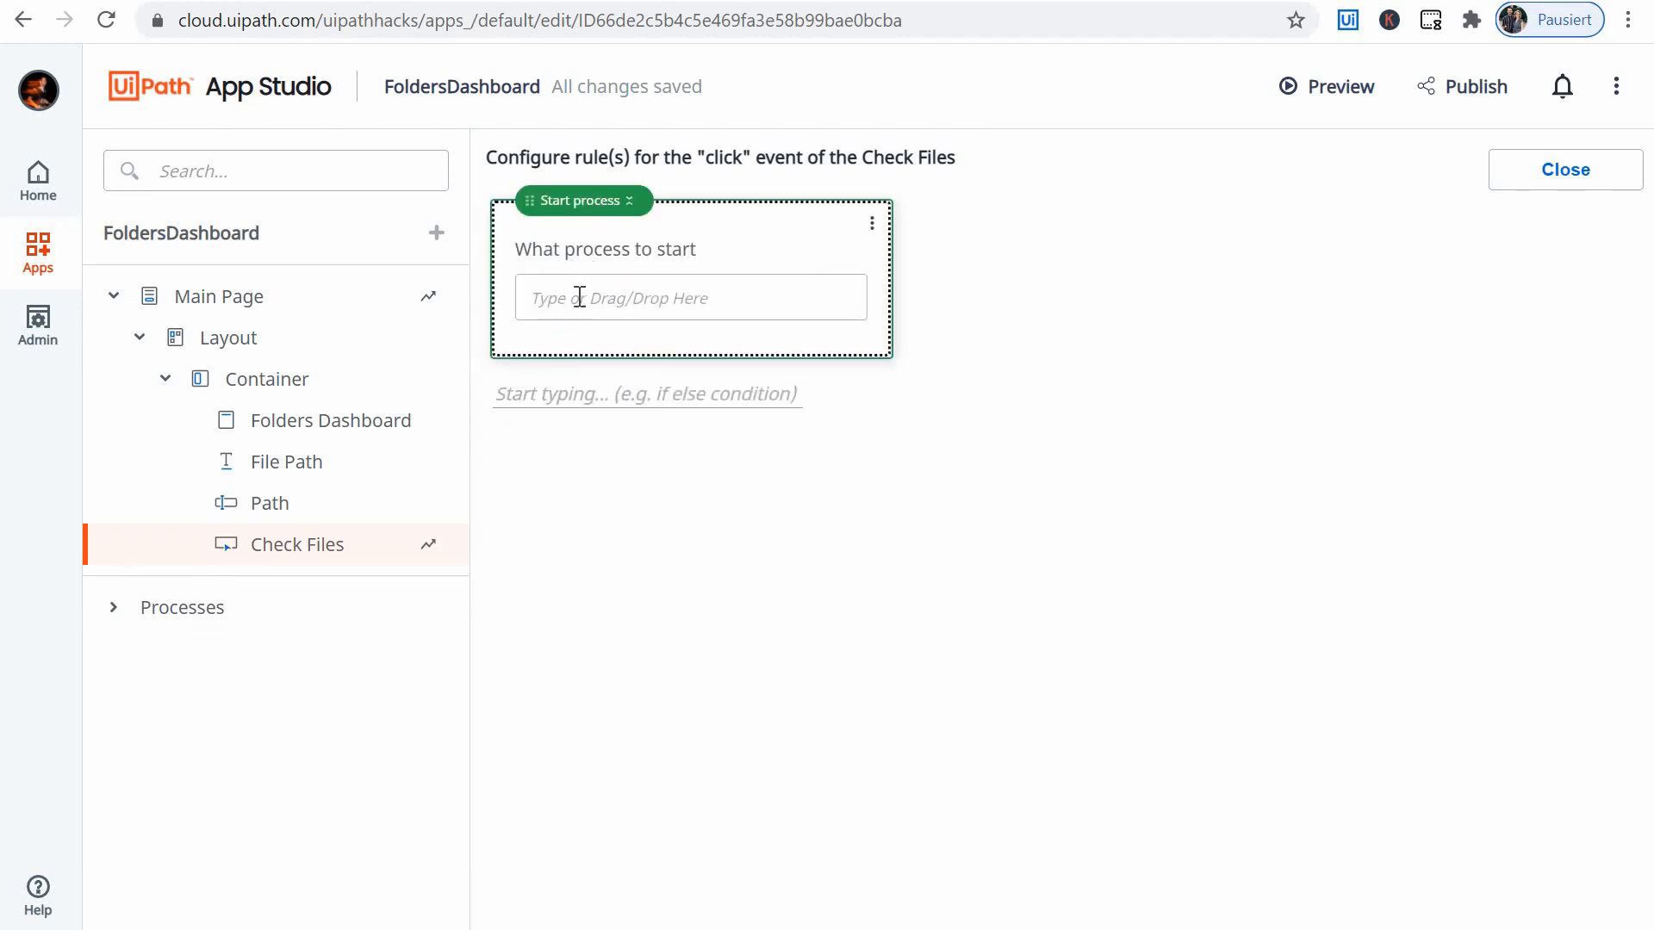
pyautogui.click(661, 308)
pyautogui.moveTo(1082, 424); pyautogui.dragTo(591, 309)
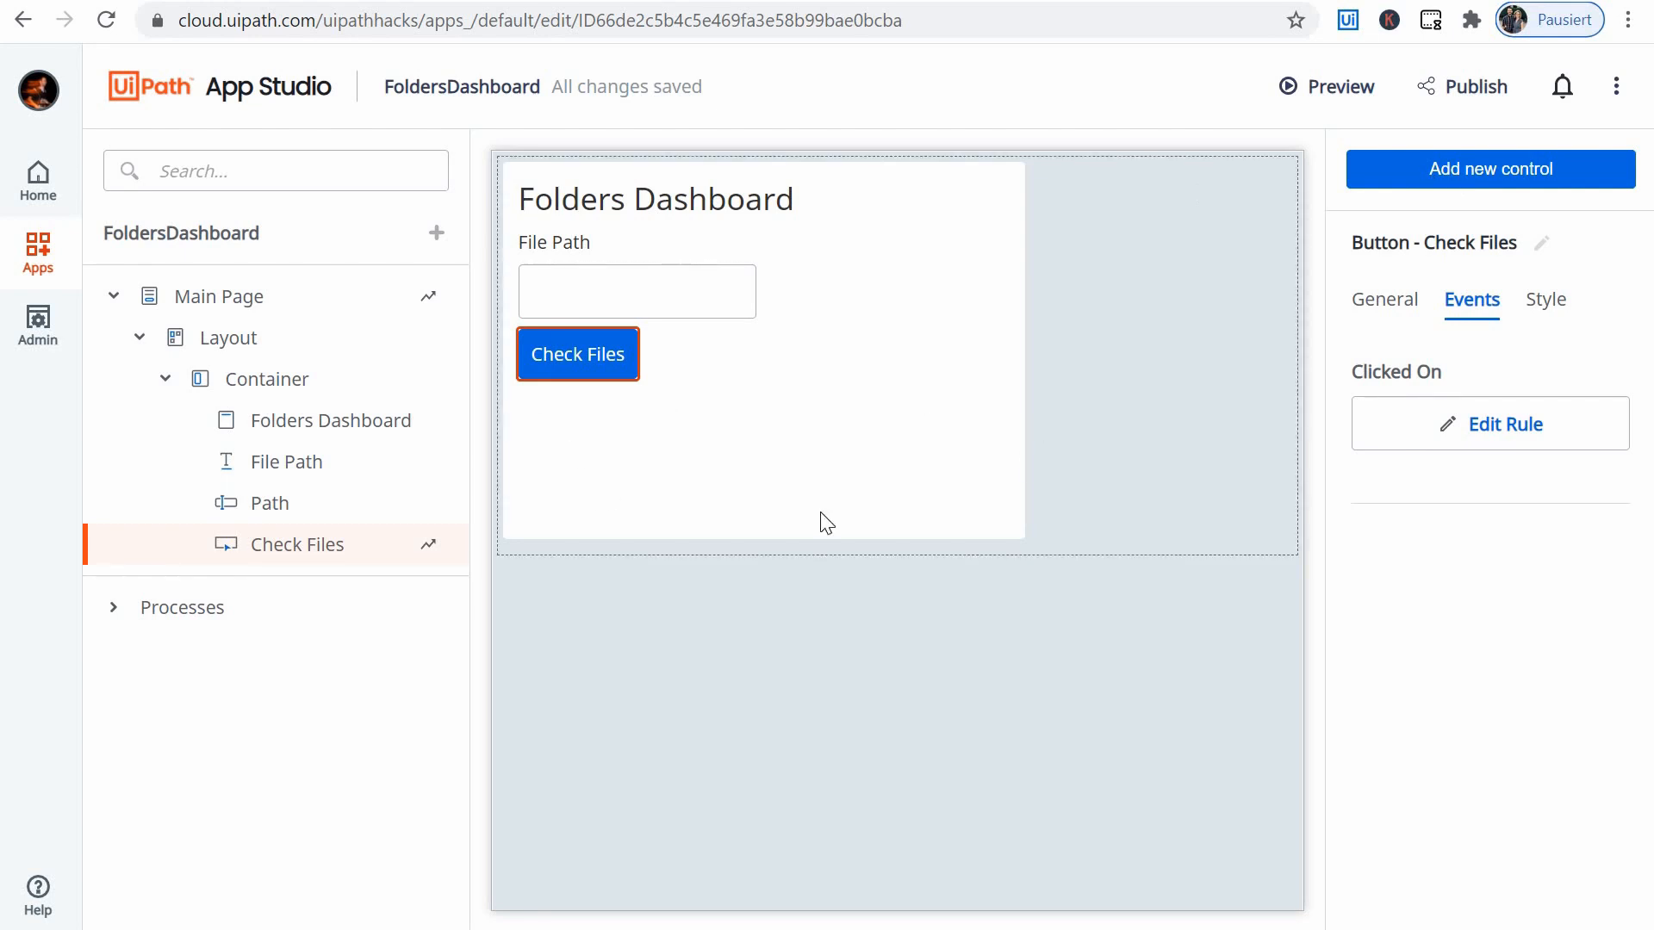
# - Add a nested Container control directly below the Check Files button inside the main Container
pyautogui.click(1506, 171)
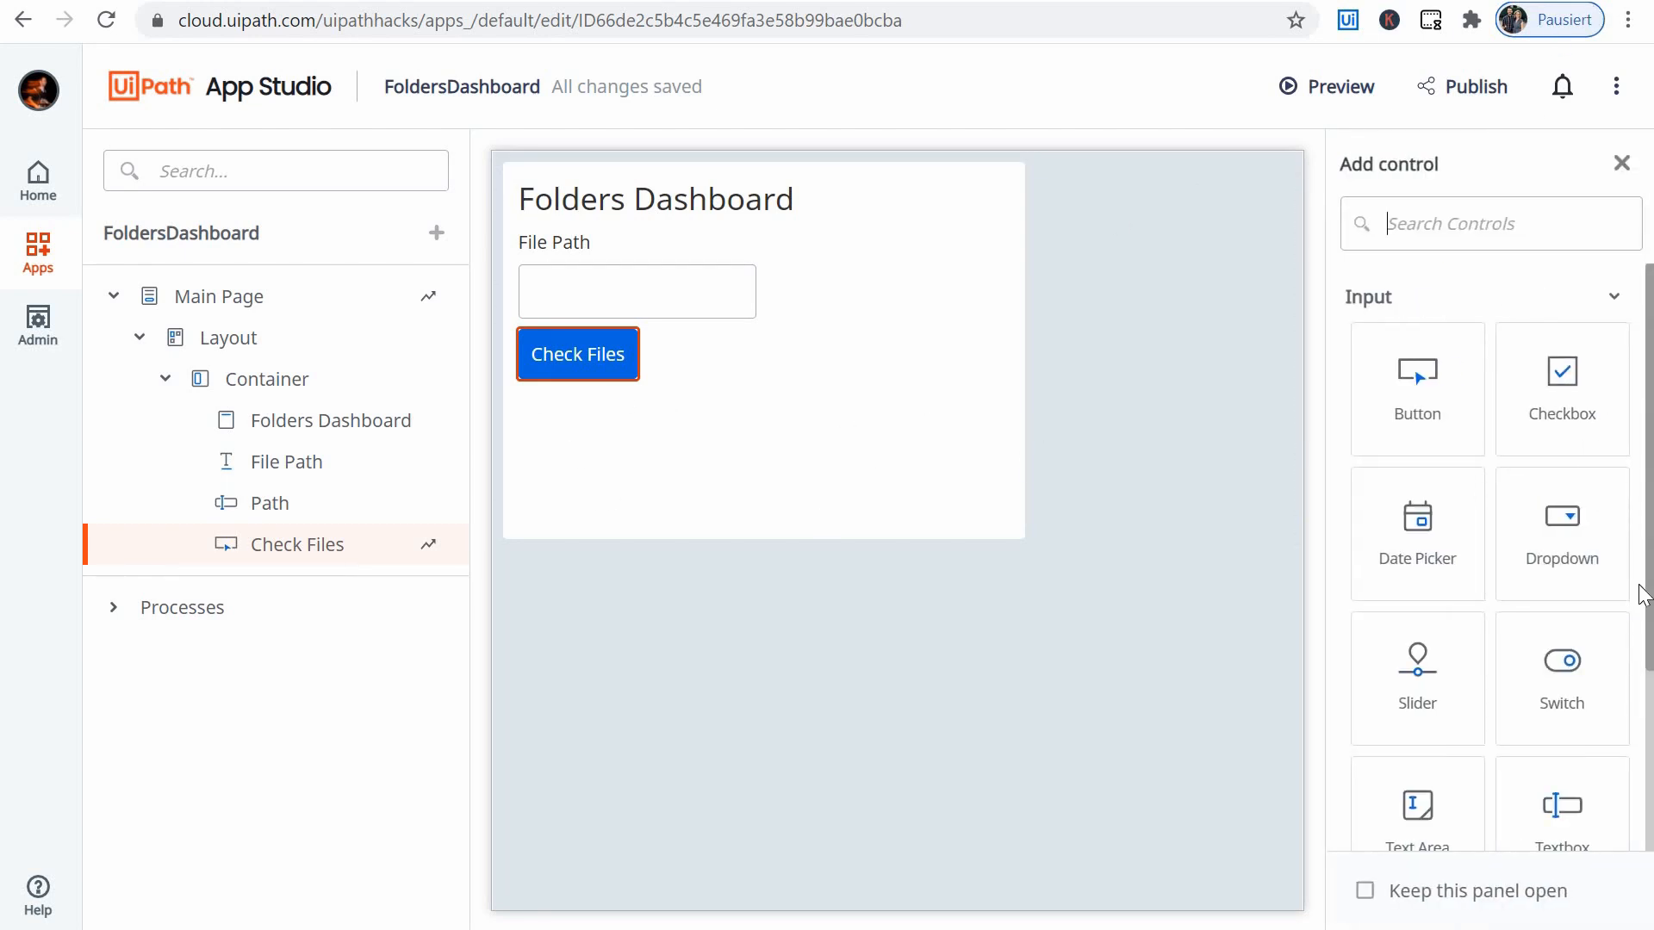
pyautogui.scroll(-3, 1637, 603)
pyautogui.click(1605, 754)
pyautogui.scroll(-3, 1464, 573)
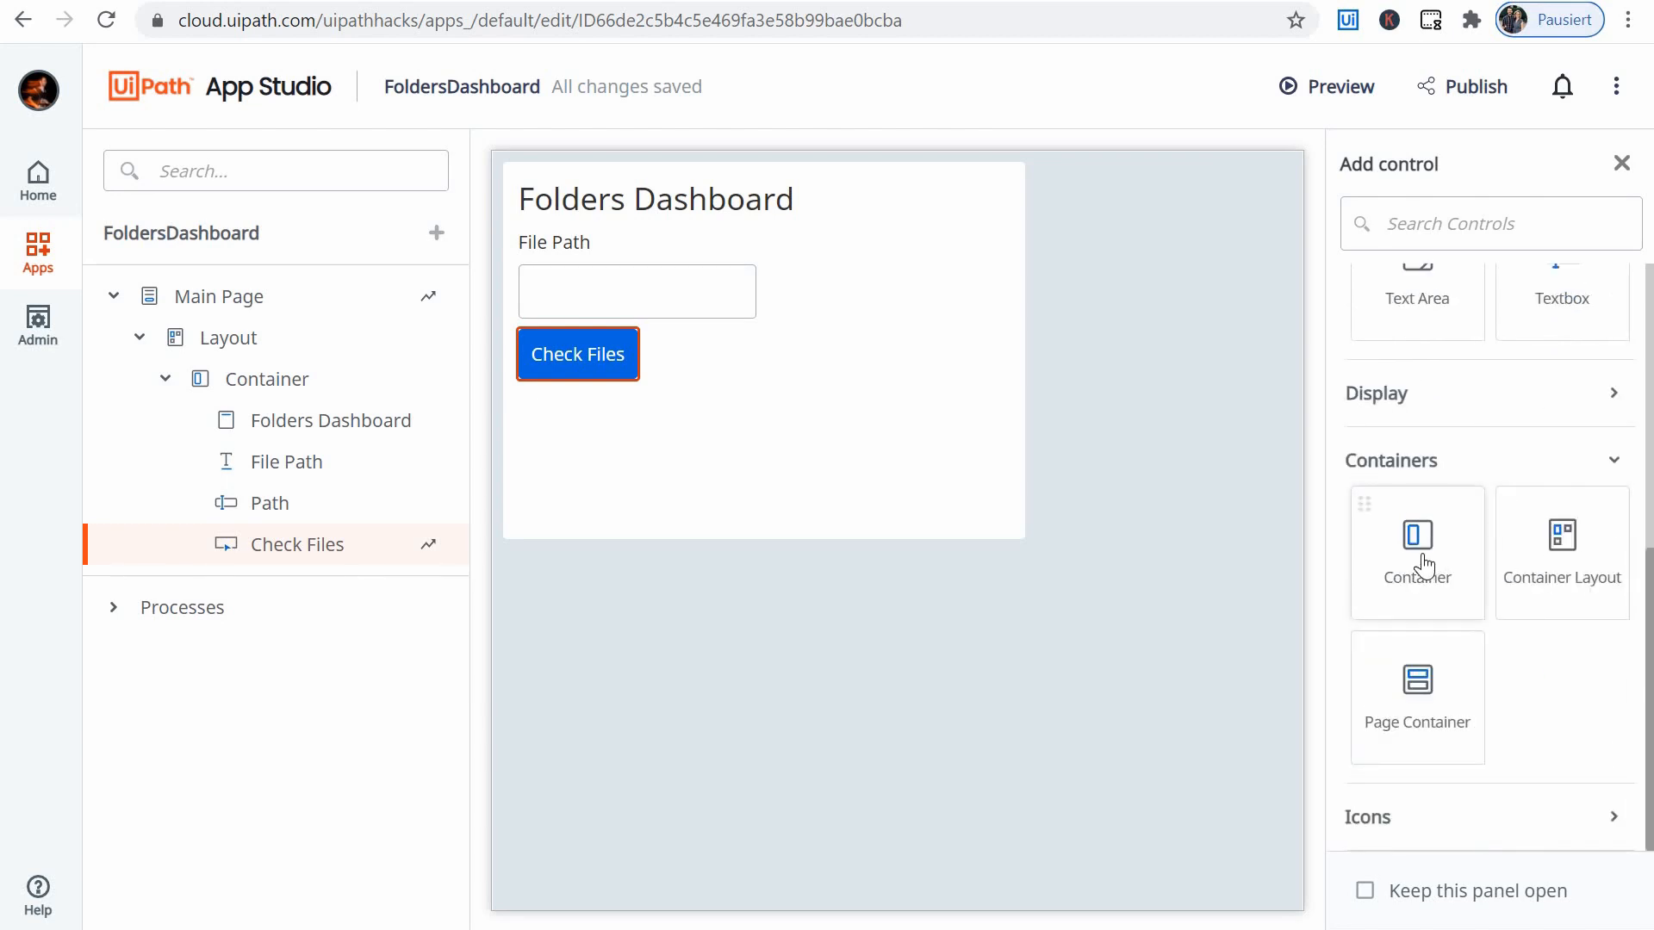
pyautogui.moveTo(1423, 564); pyautogui.dragTo(676, 396)
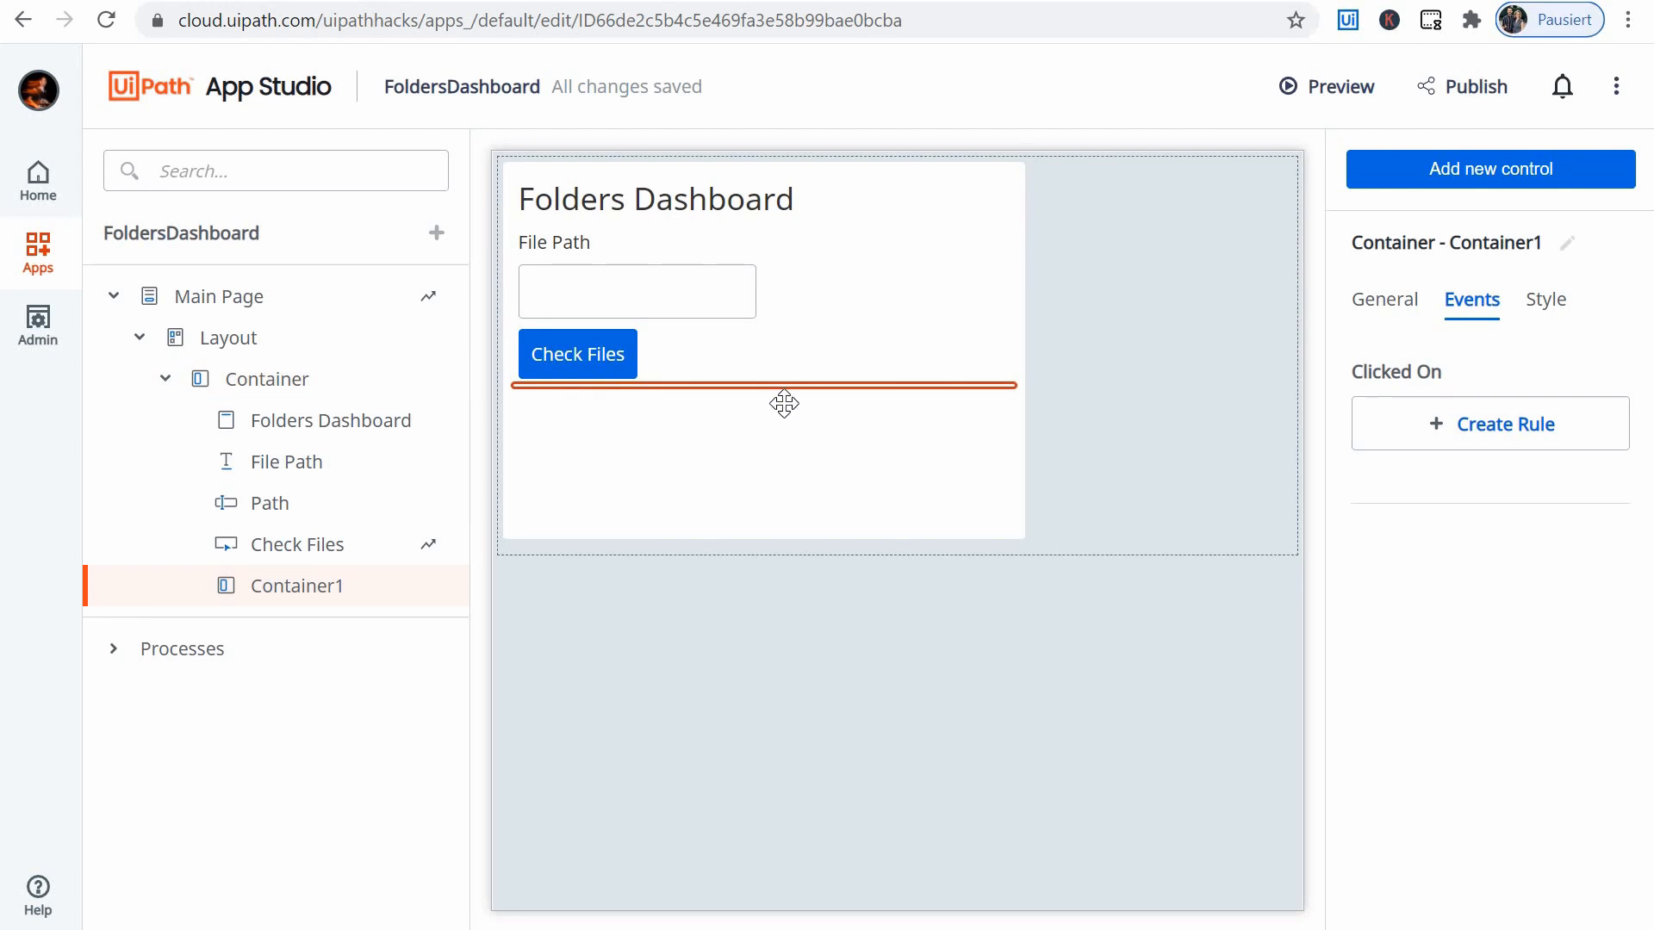
# - Add a Label control inside the nested container below the Check Files button
pyautogui.click(748, 437)
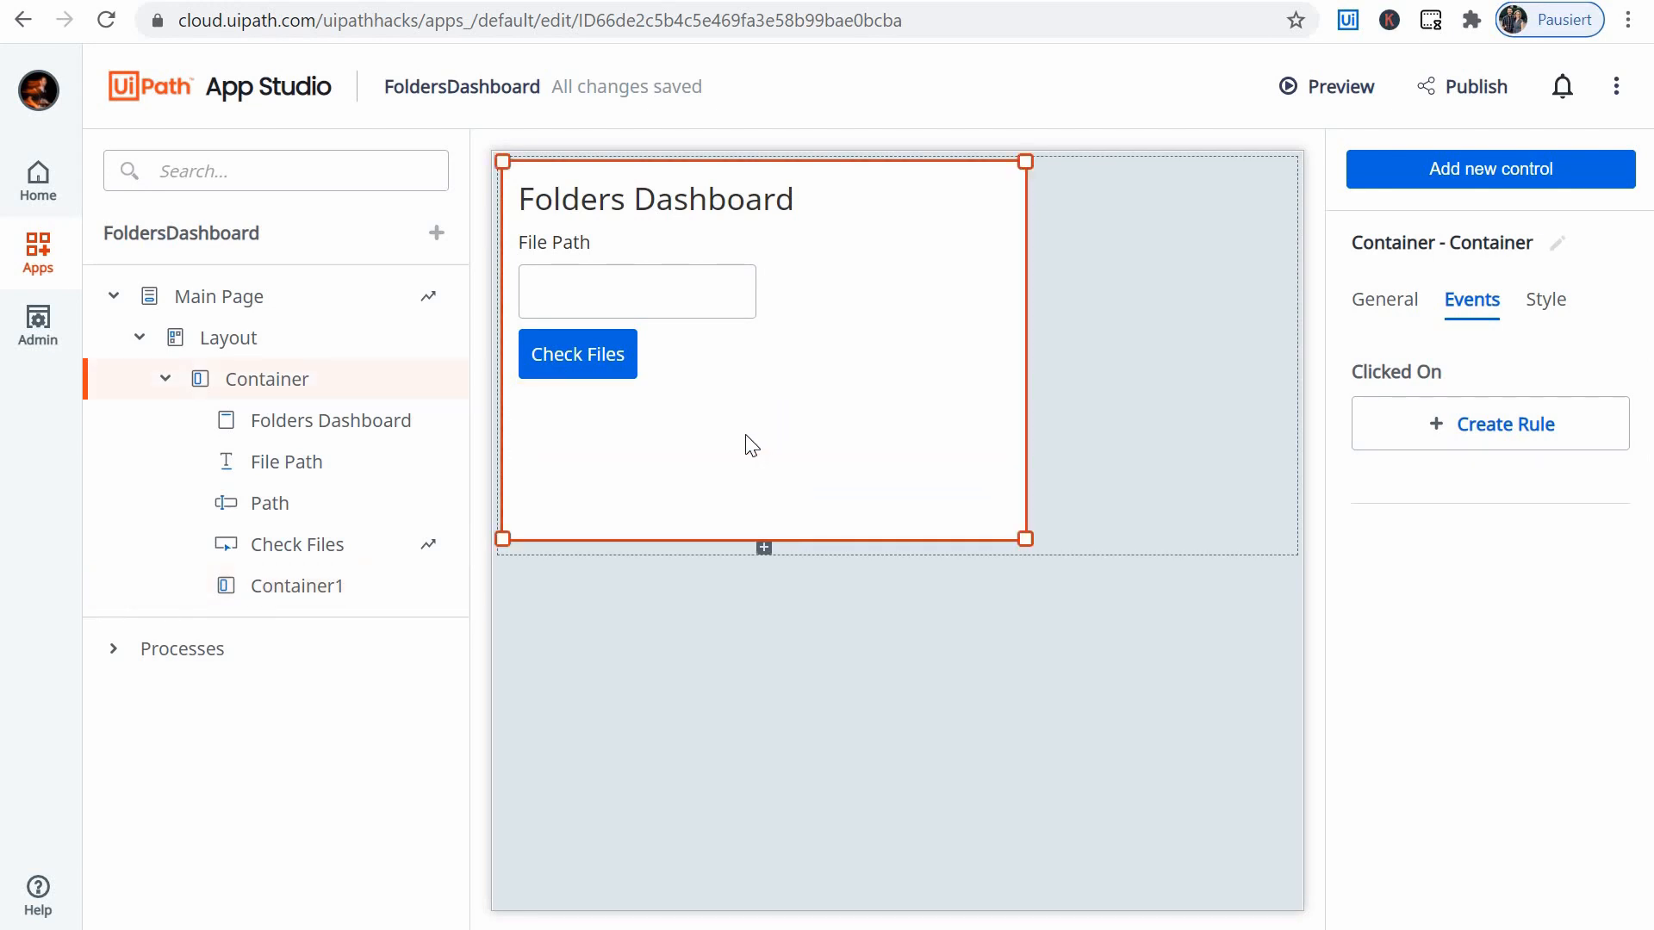
pyautogui.click(771, 461)
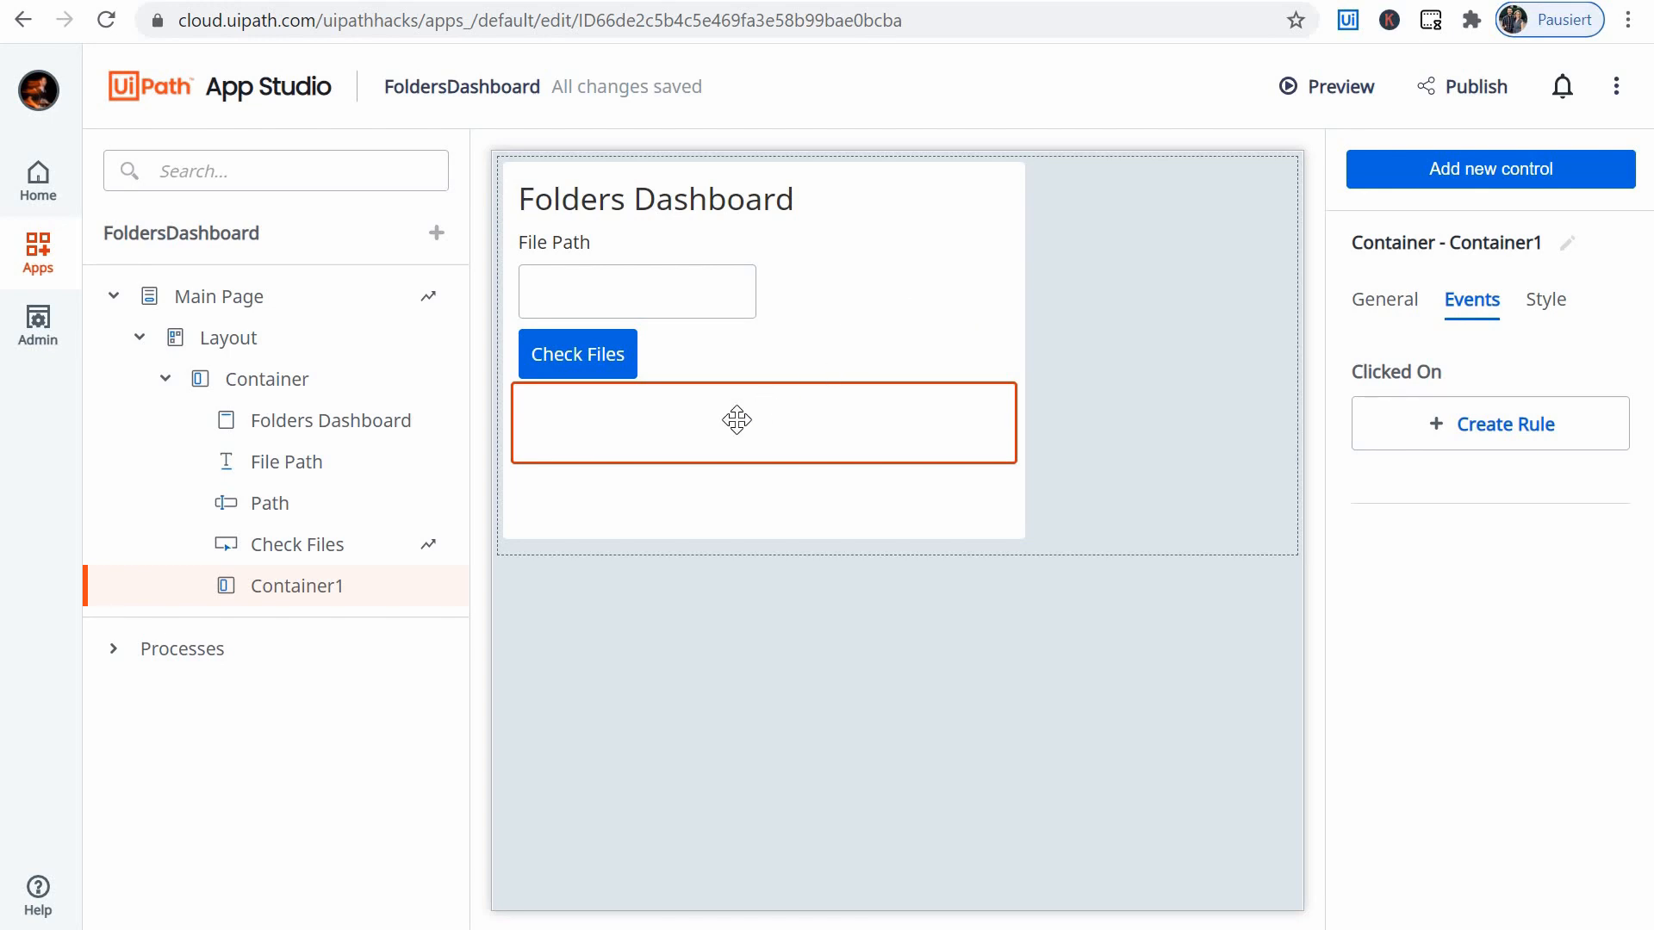
pyautogui.click(1537, 176)
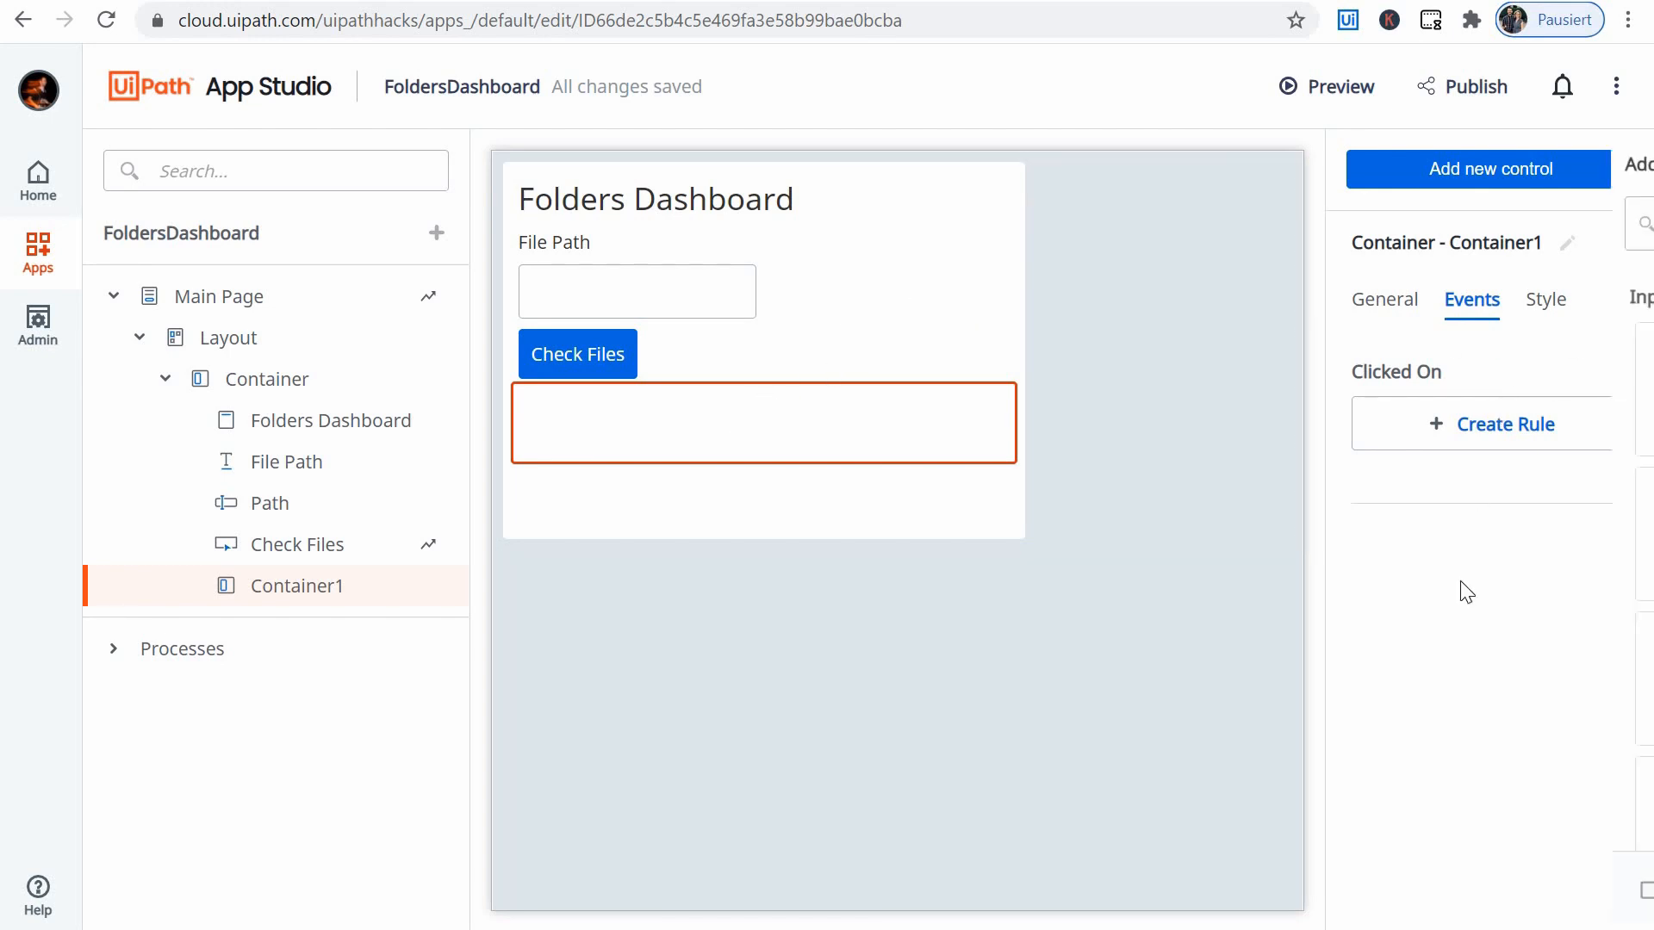
pyautogui.scroll(-5, 1514, 580)
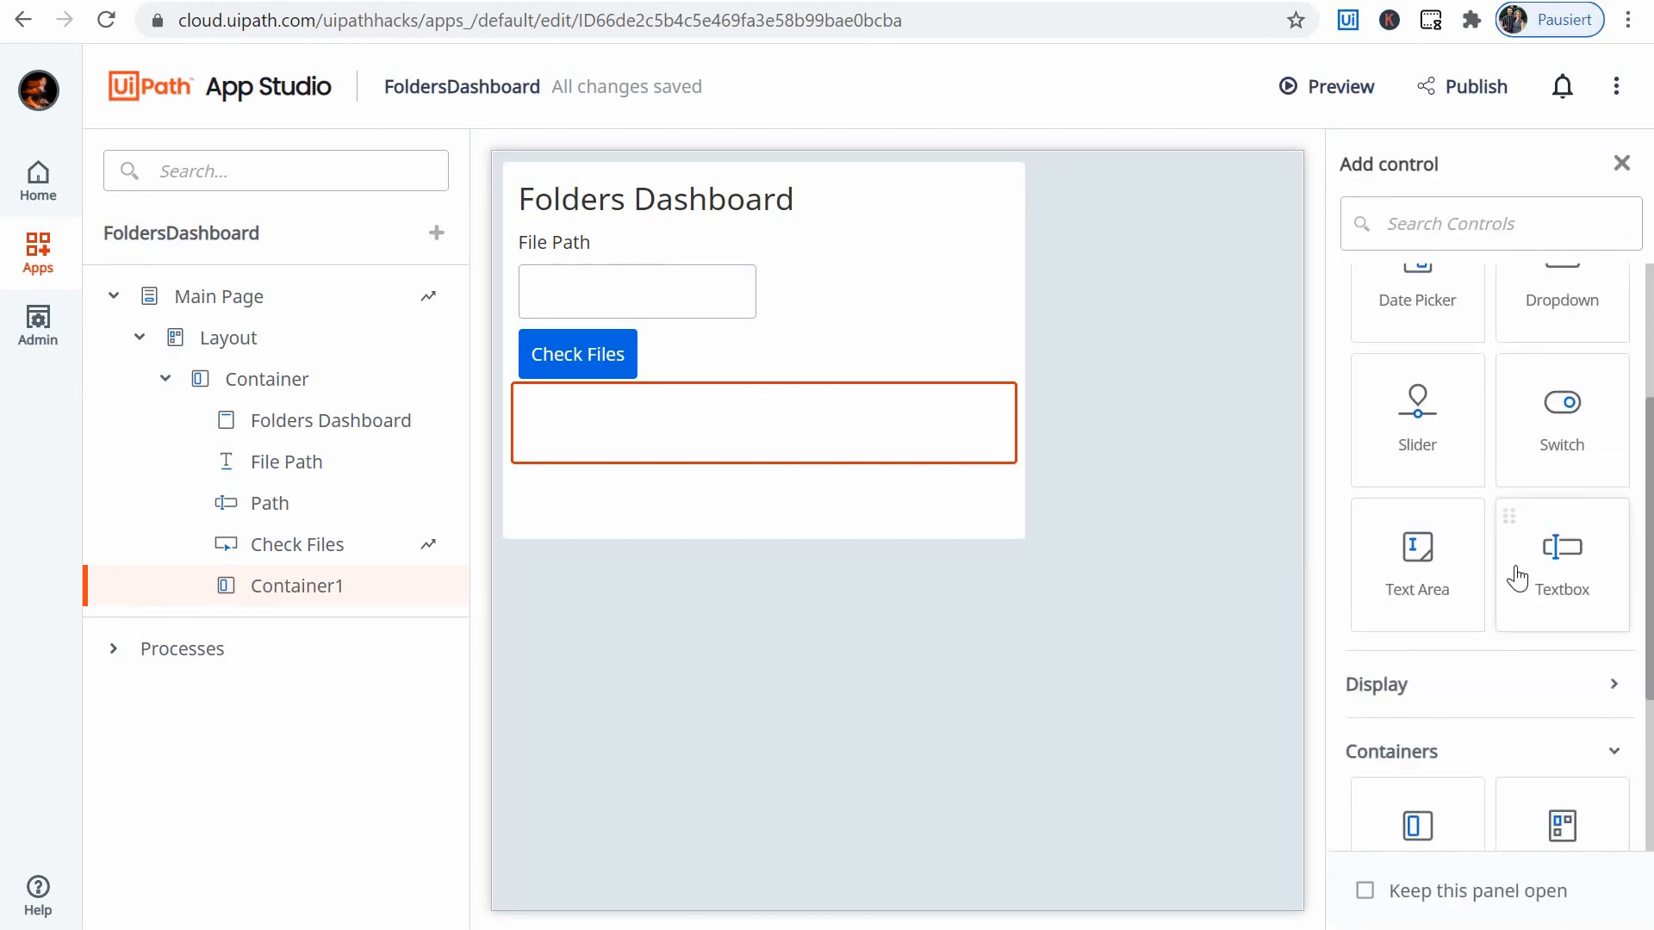
pyautogui.click(1536, 575)
pyautogui.scroll(-3, 1465, 646)
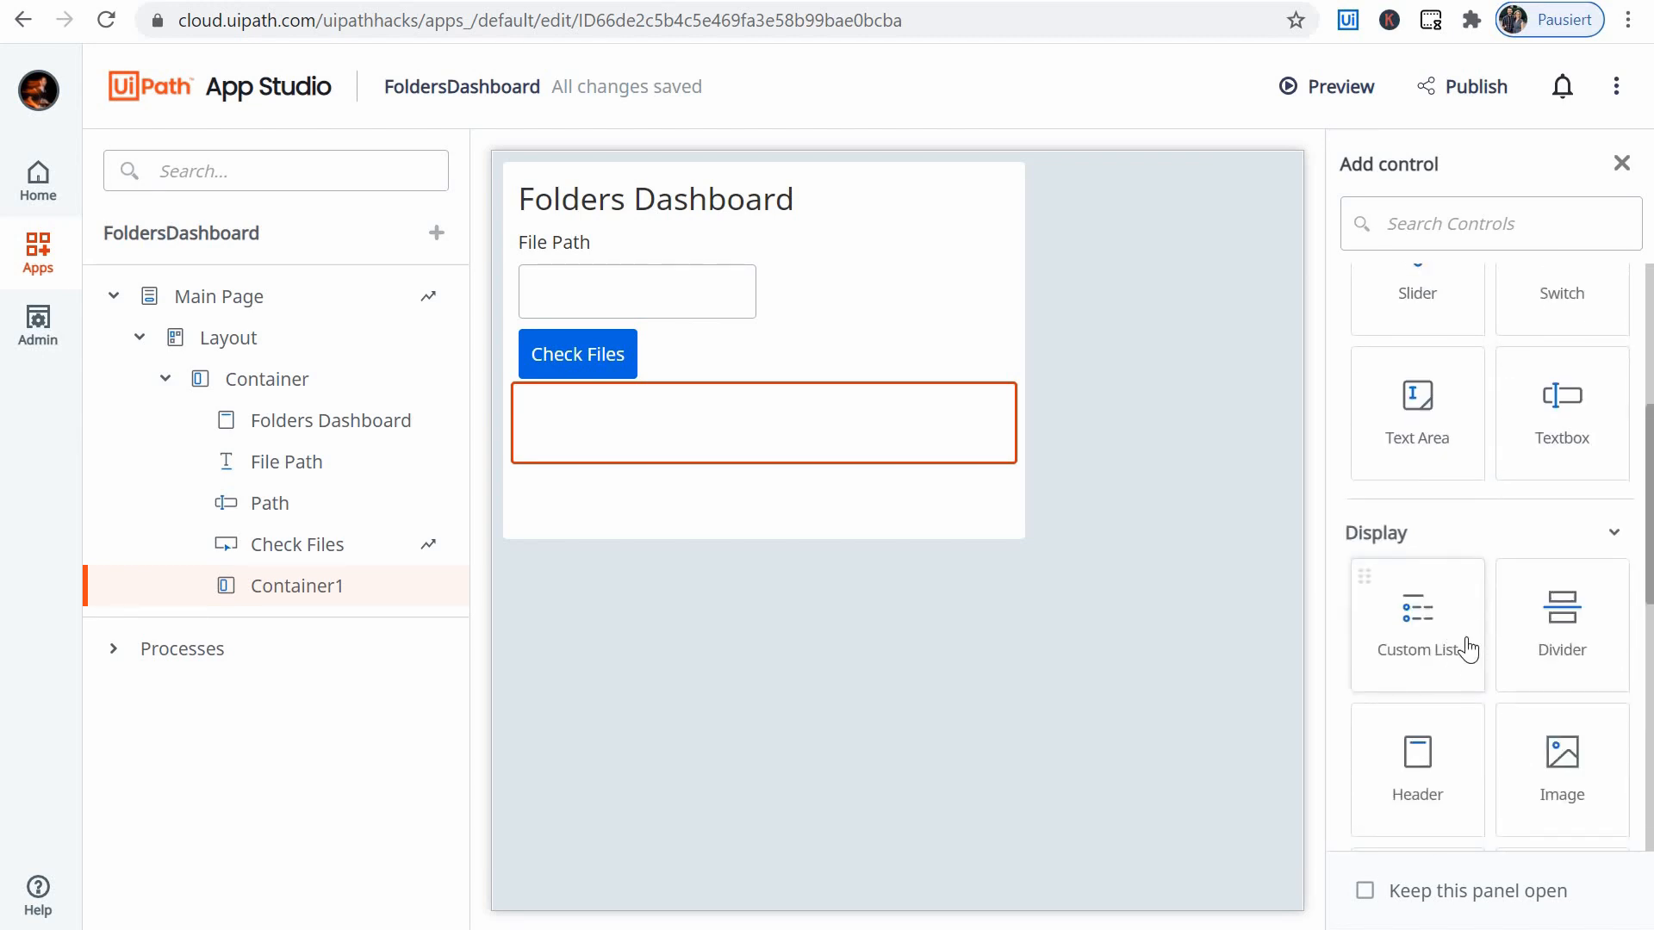
pyautogui.moveTo(1418, 689); pyautogui.dragTo(594, 435)
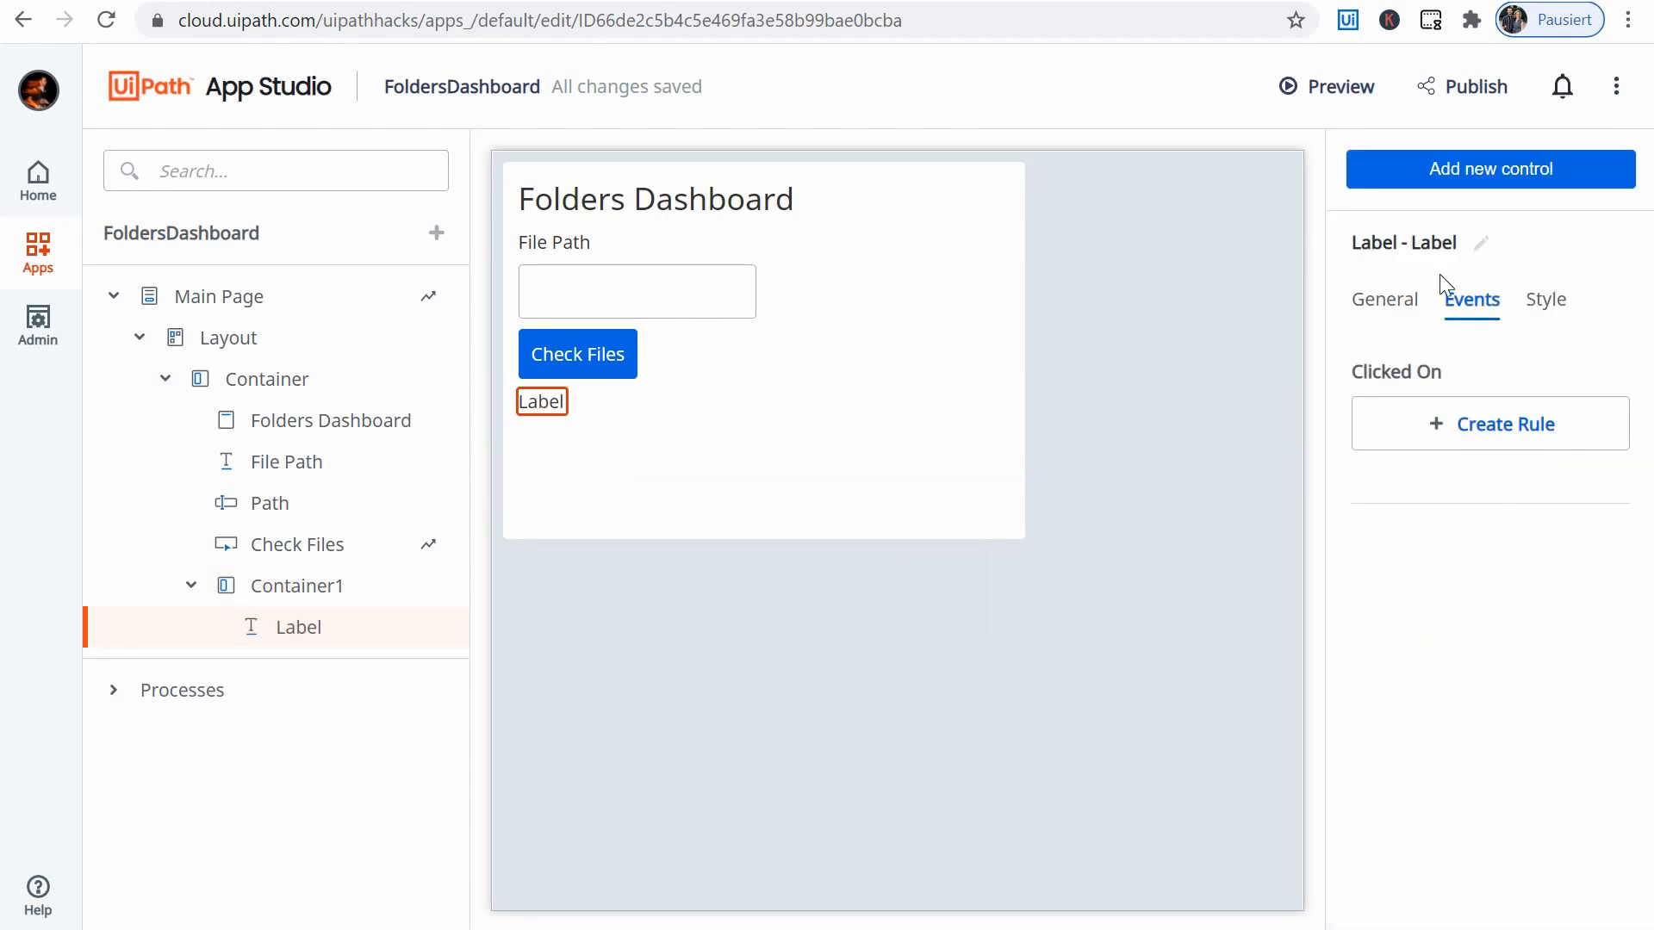
# - Set the new label's text to "# Invoices"
pyautogui.click(1384, 299)
pyautogui.click(1456, 410)
pyautogui.write('# Invoices')
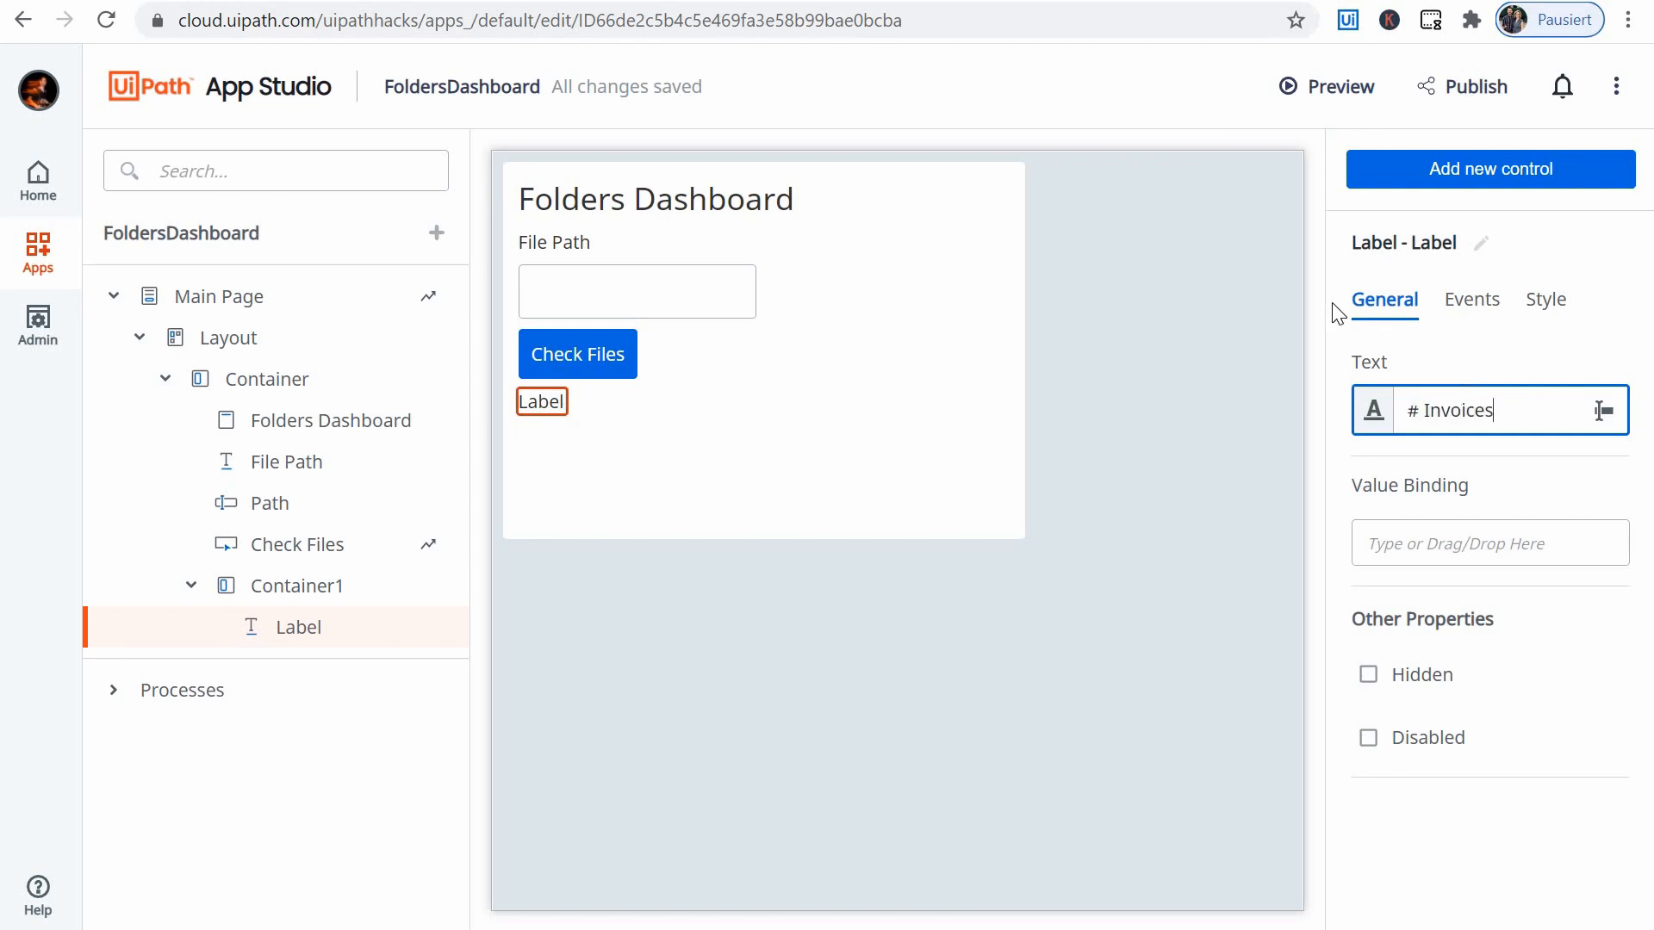
pyautogui.click(1484, 301)
pyautogui.click(659, 371)
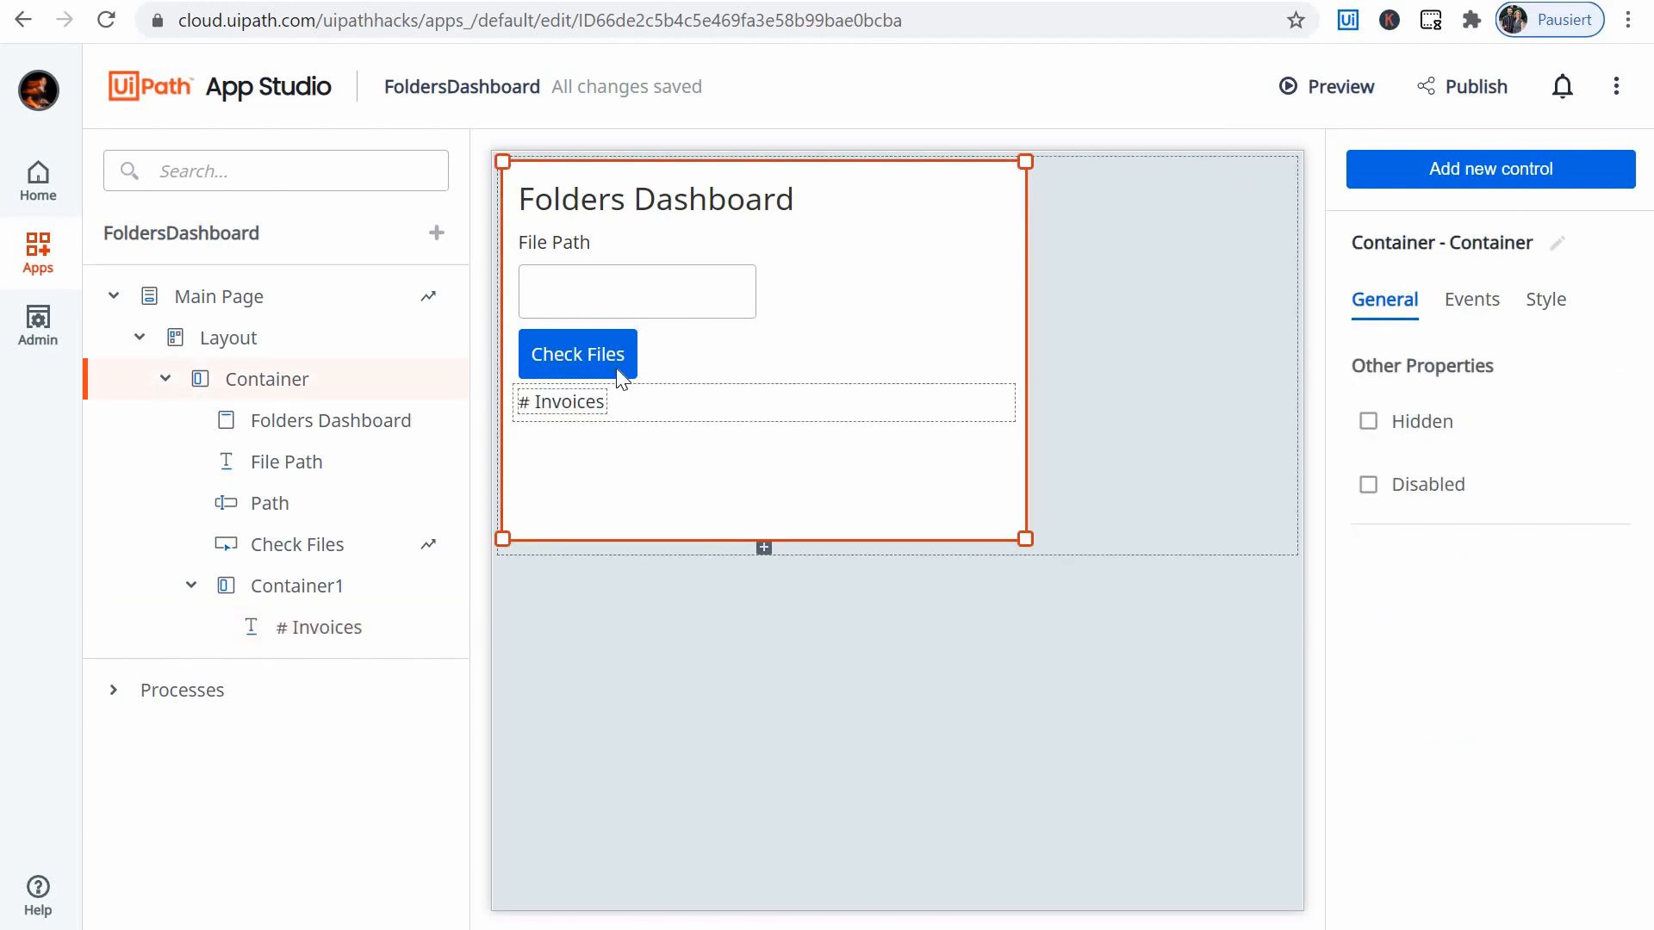
# - Add a second Label control to the nested container, and set its text to "# Delivery Notes"
pyautogui.click(639, 400)
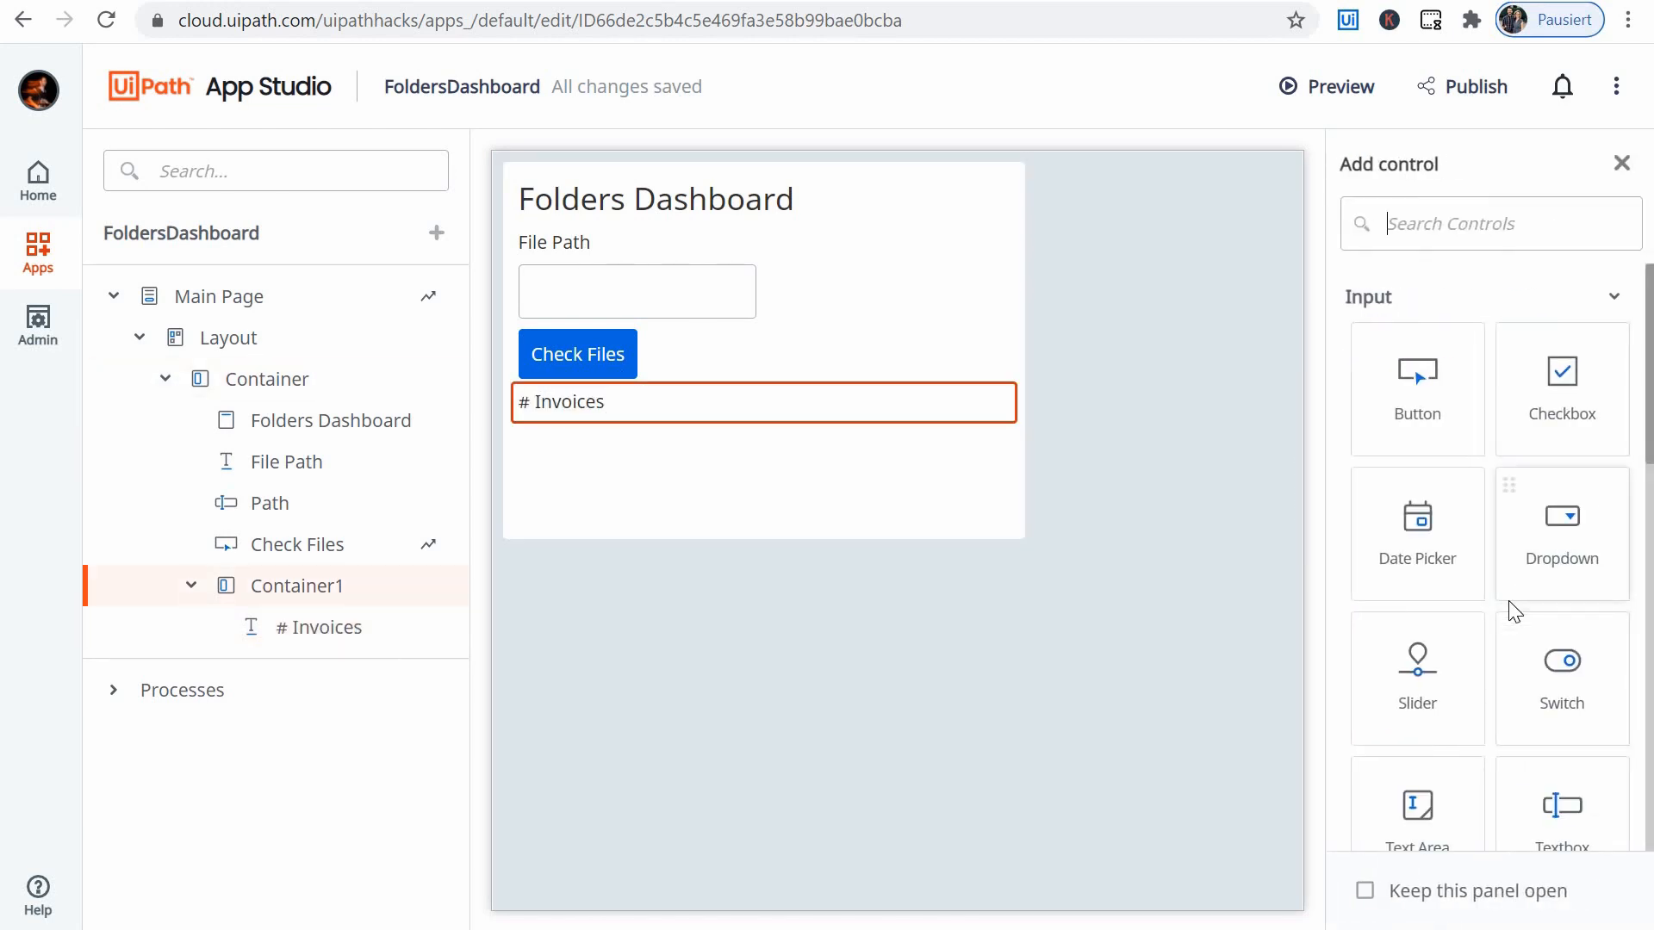
pyautogui.scroll(-5, 1507, 609)
pyautogui.moveTo(728, 405)
pyautogui.mouseDown()
pyautogui.moveTo(686, 435)
pyautogui.moveTo(724, 403)
pyautogui.mouseUp()
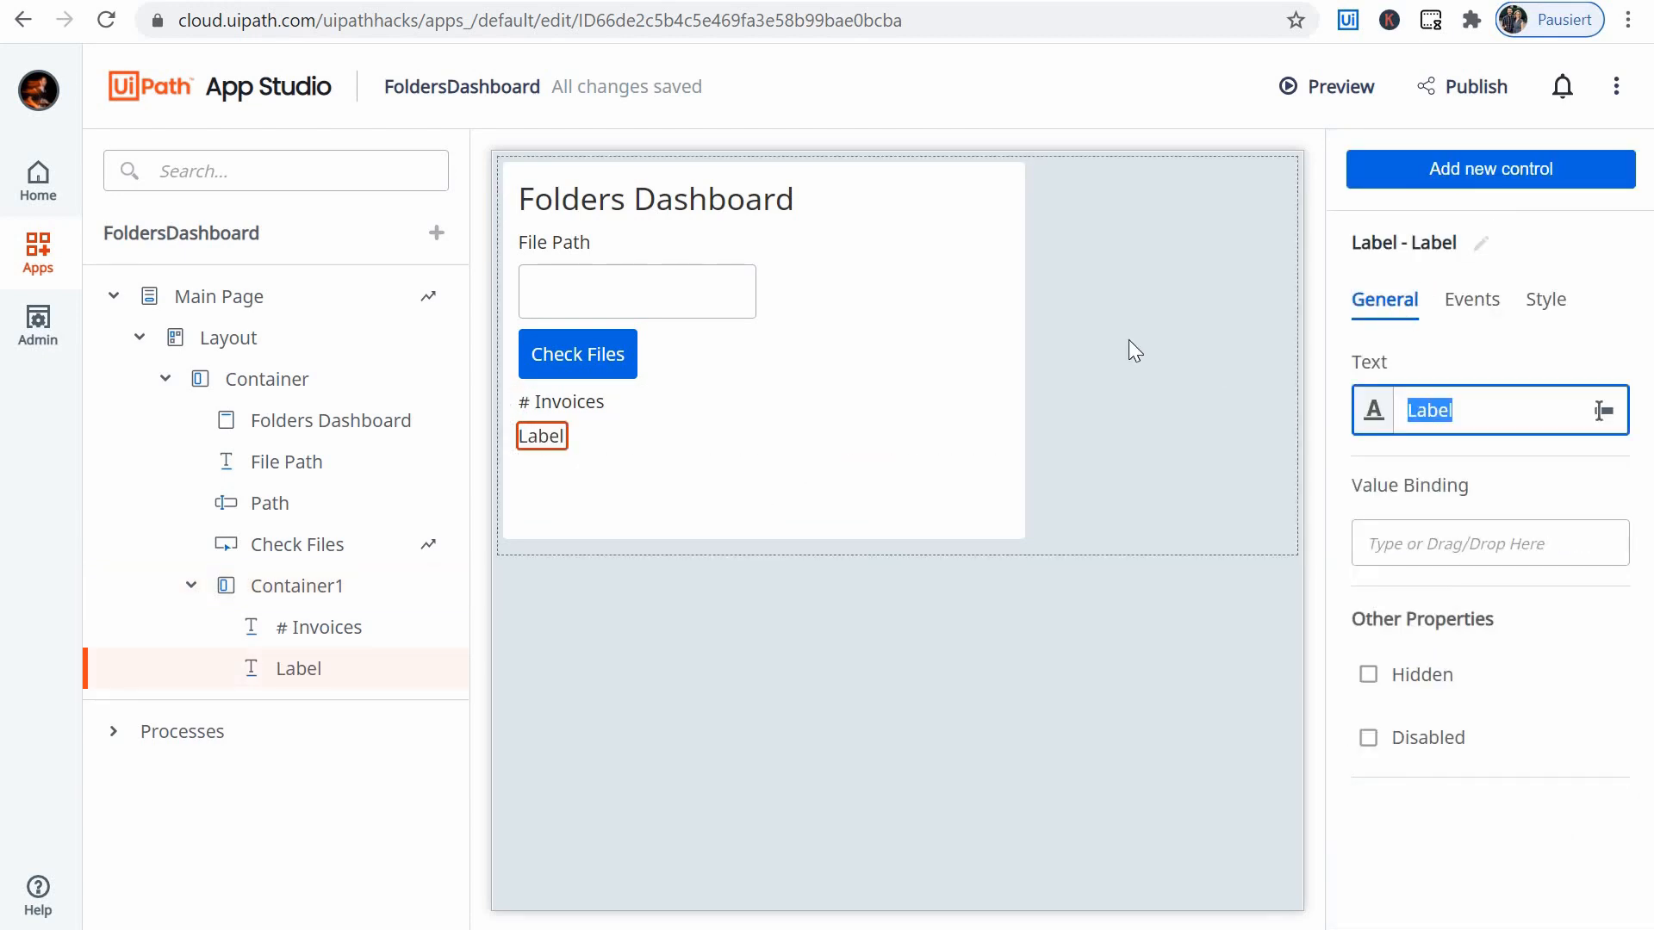
pyautogui.write('# Delivery Notes')
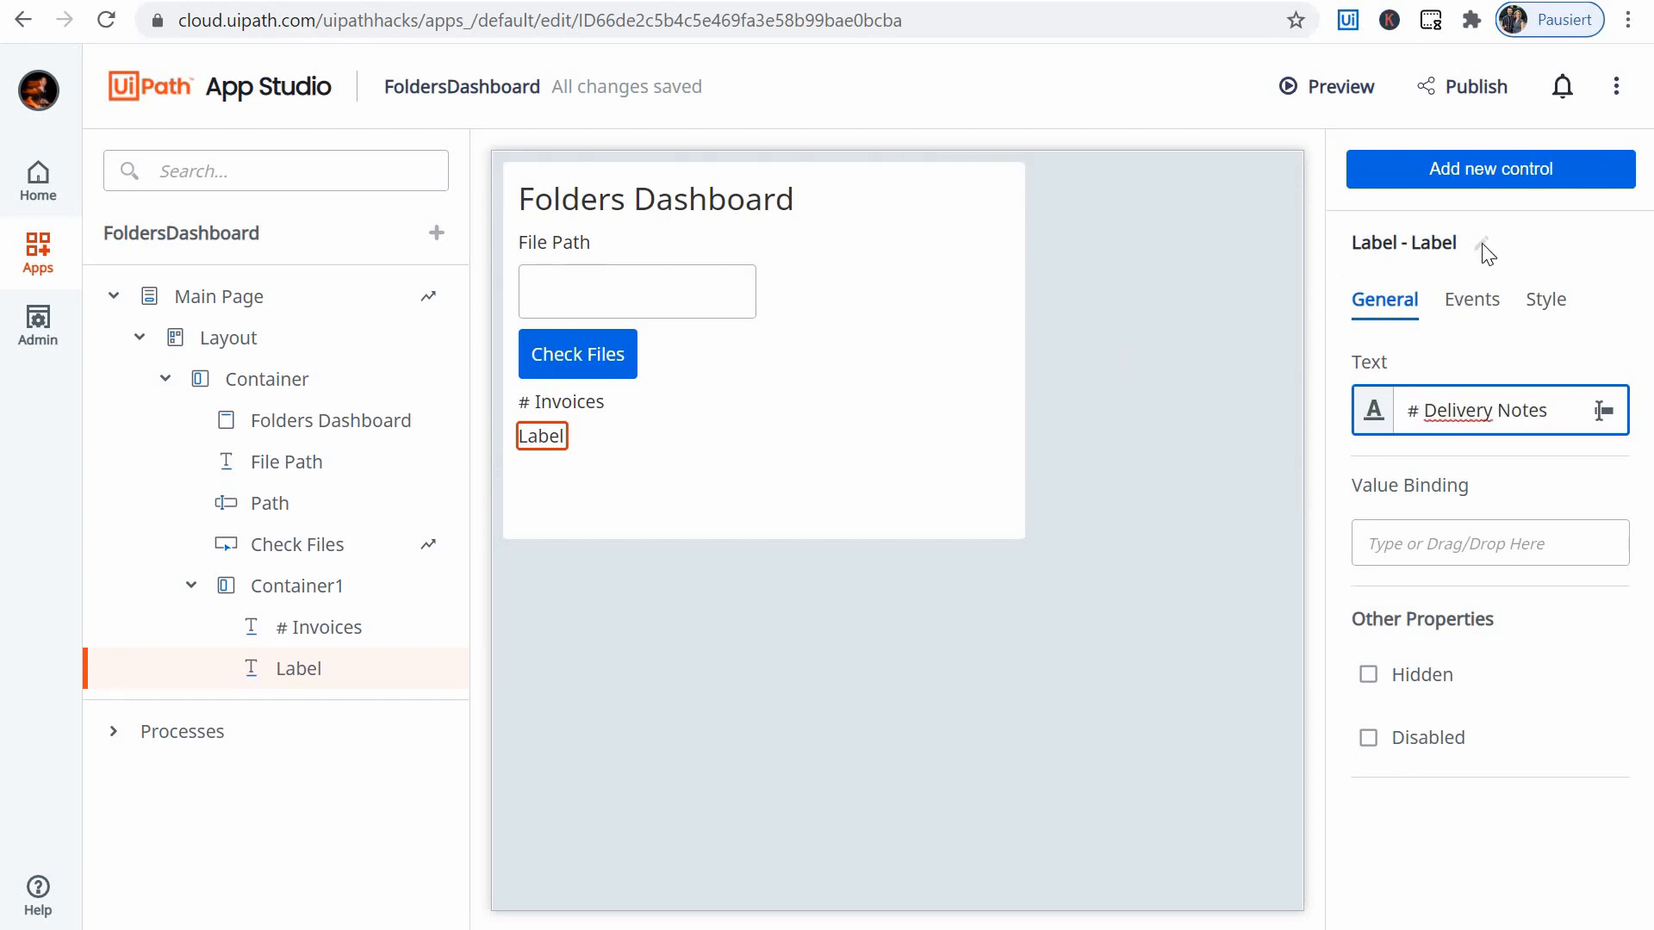
pyautogui.click(818, 397)
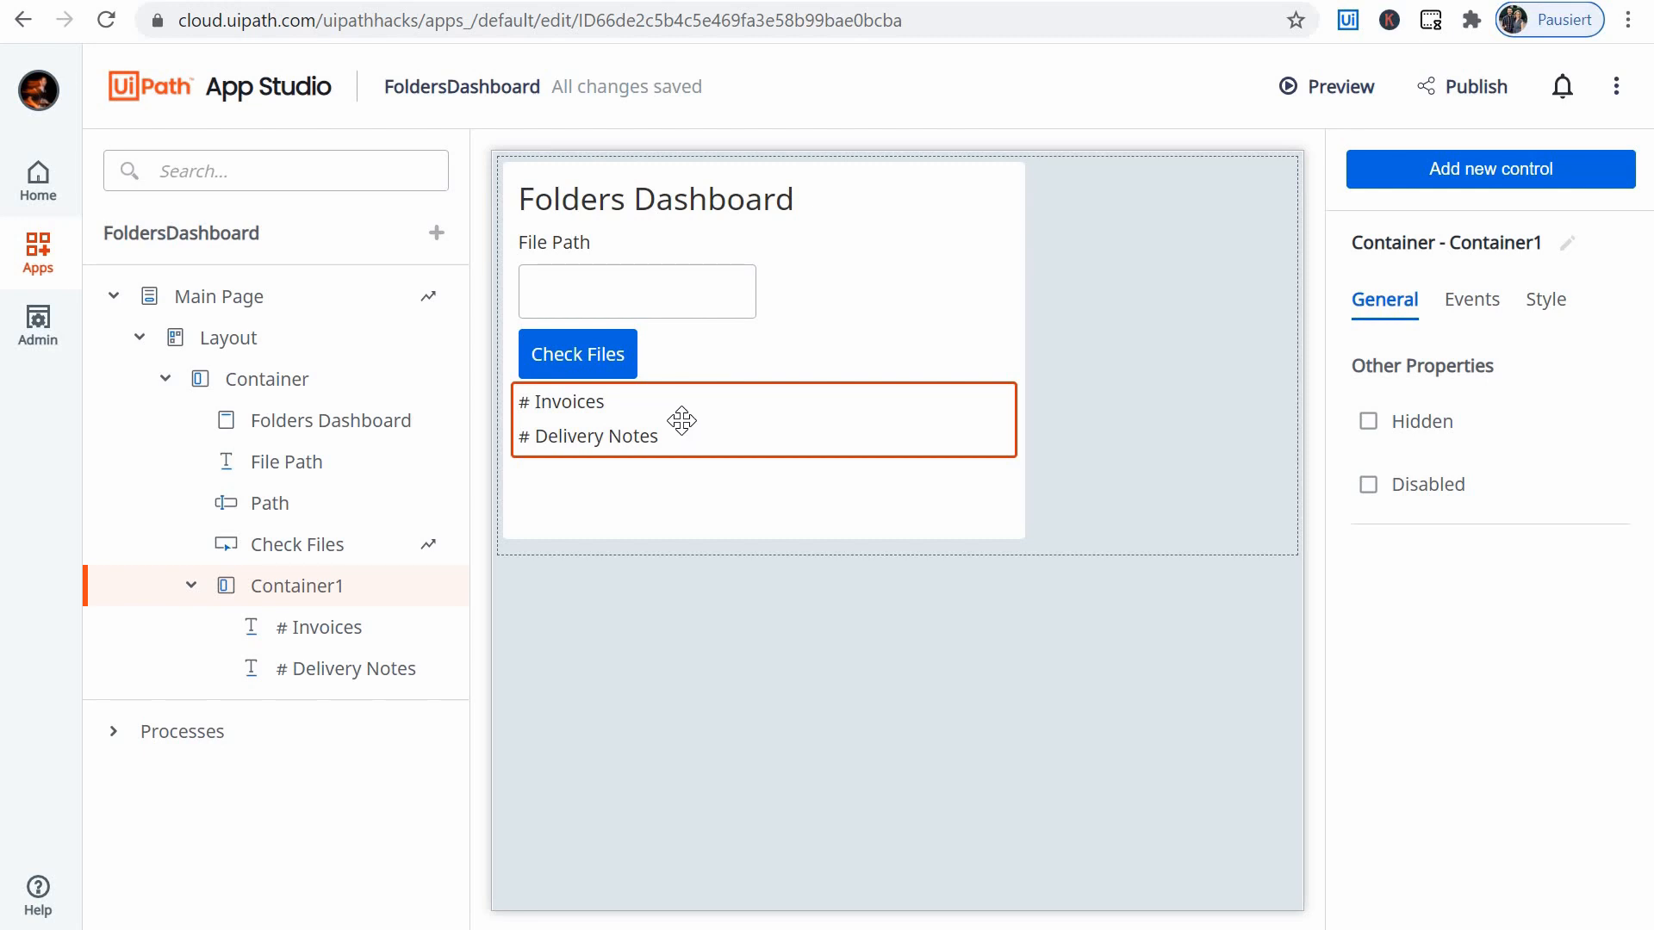
# - Set the layout of the nested container holding both count labels to Horizontal
pyautogui.click(731, 416)
pyautogui.click(752, 408)
pyautogui.click(1546, 300)
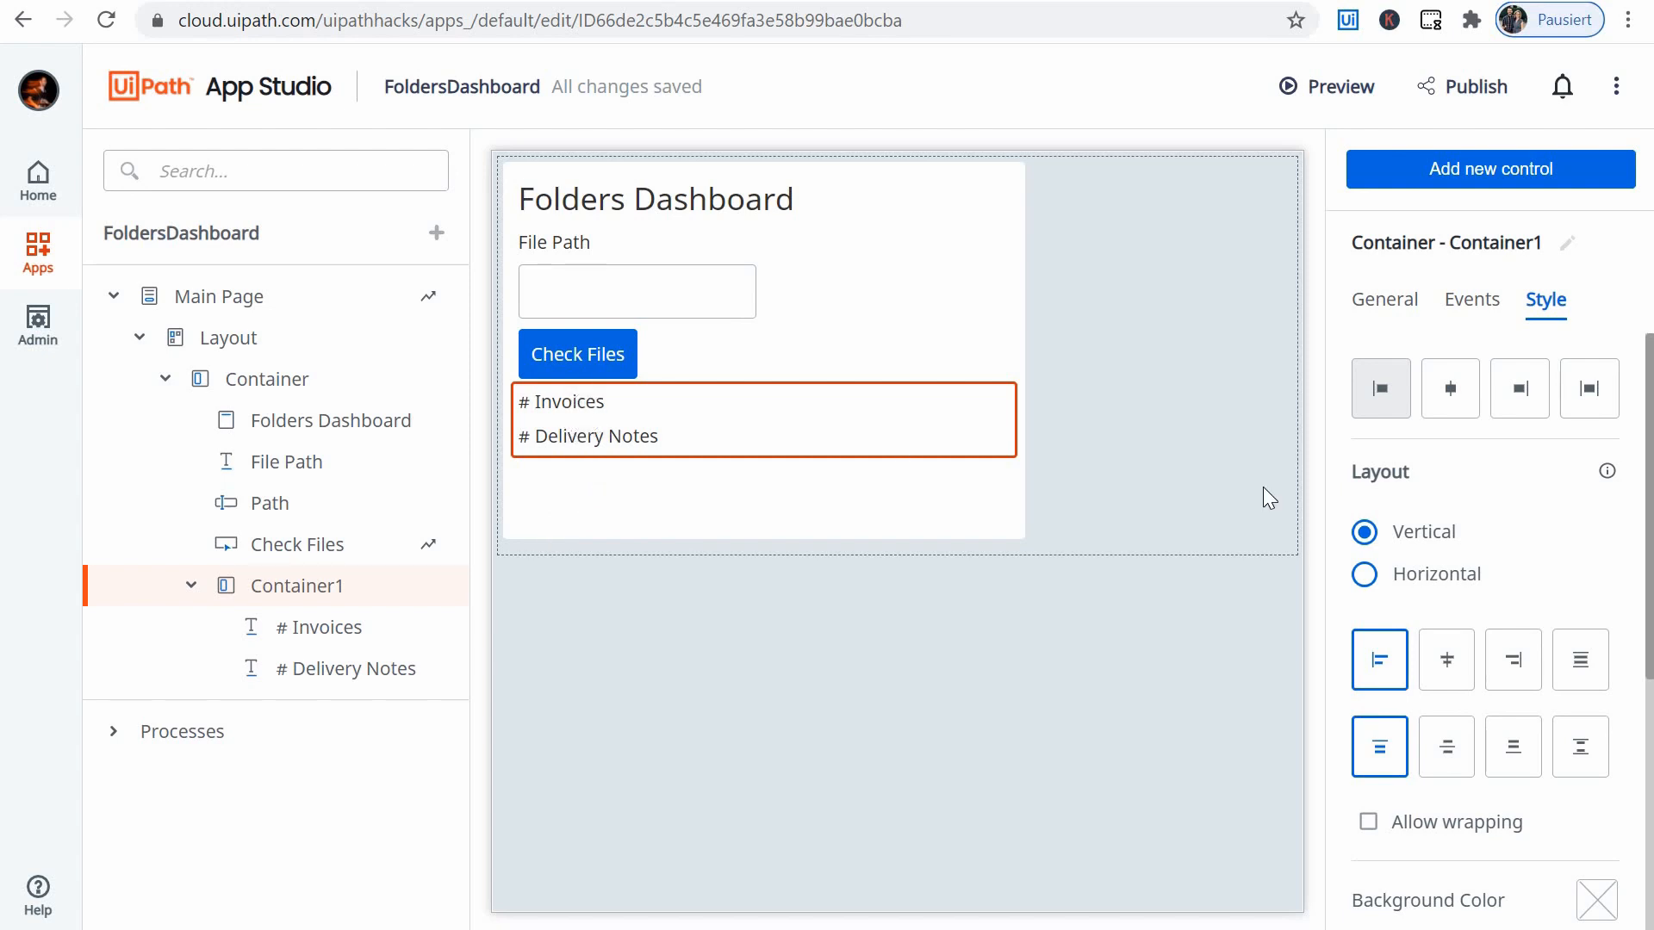
pyautogui.click(1365, 576)
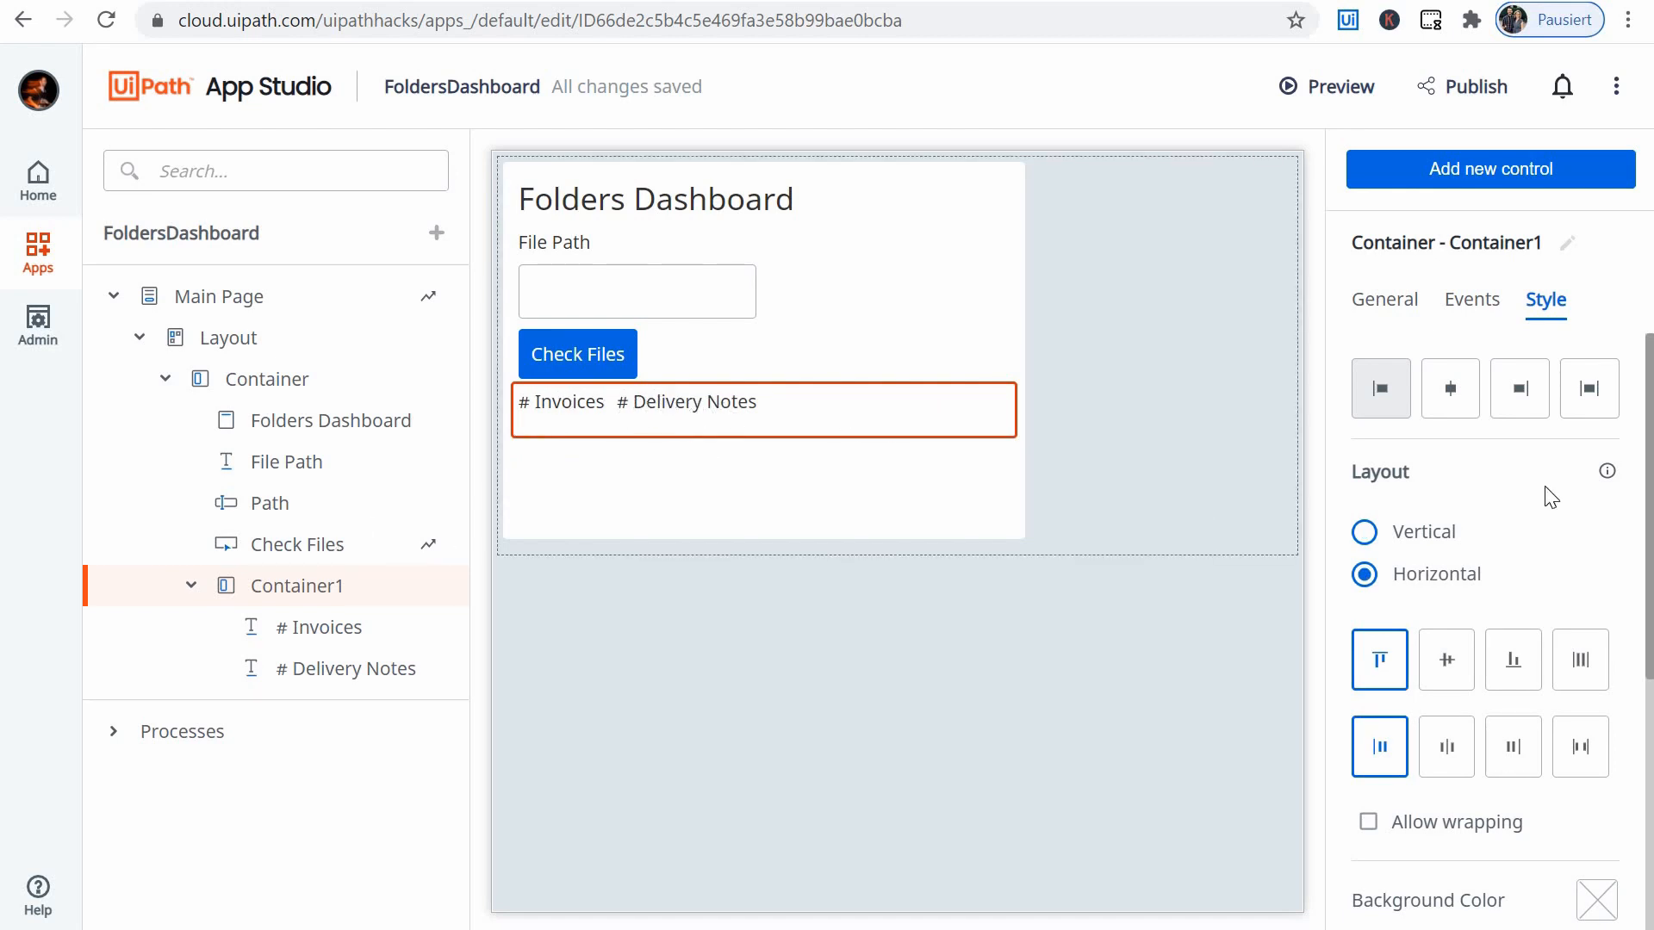
# - Add a second nested Container control below the first one inside the main Container
pyautogui.click(1503, 172)
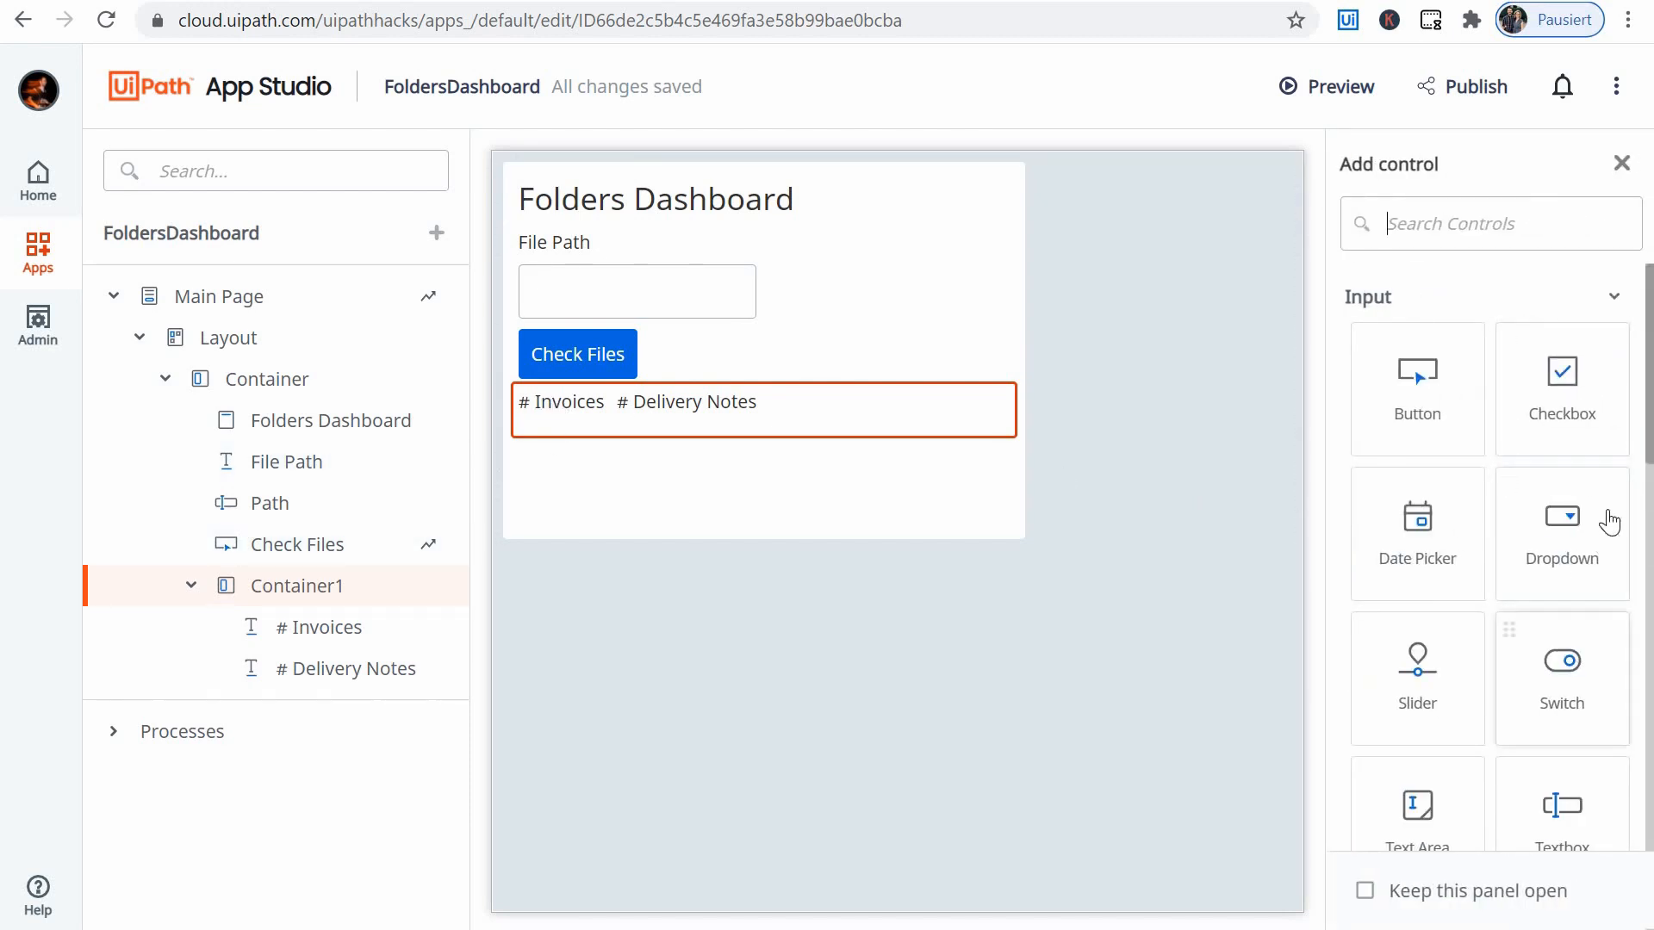
pyautogui.scroll(-10, 1601, 512)
pyautogui.scroll(-4, 1535, 584)
pyautogui.moveTo(1366, 539); pyautogui.dragTo(638, 448)
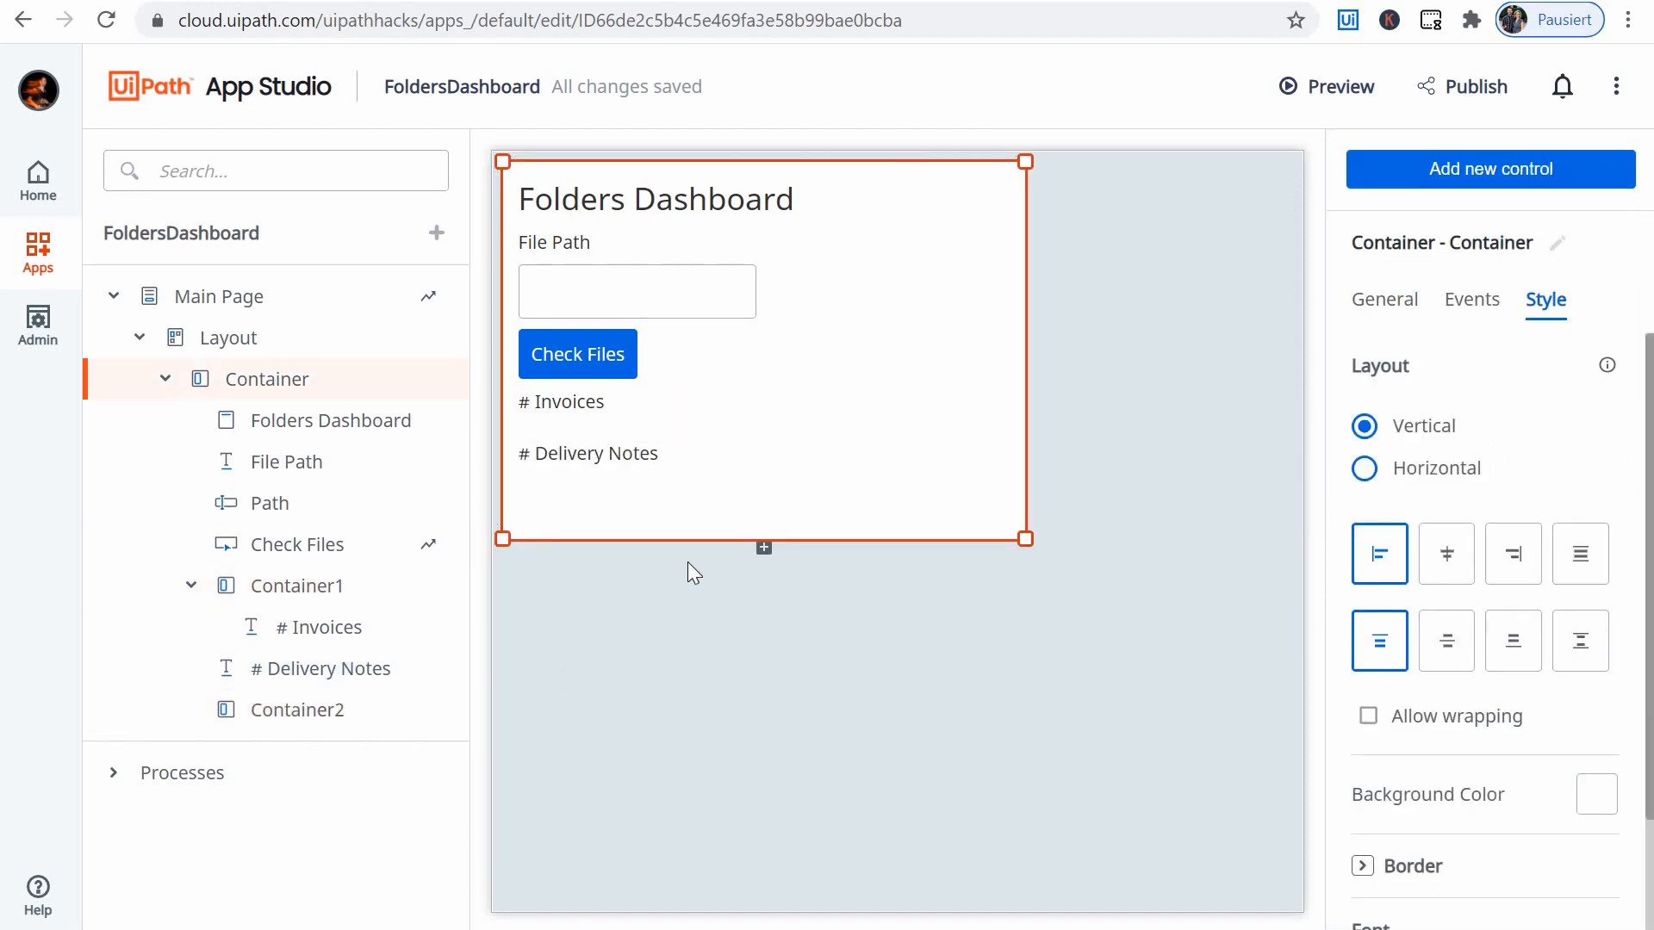
pyautogui.click(717, 491)
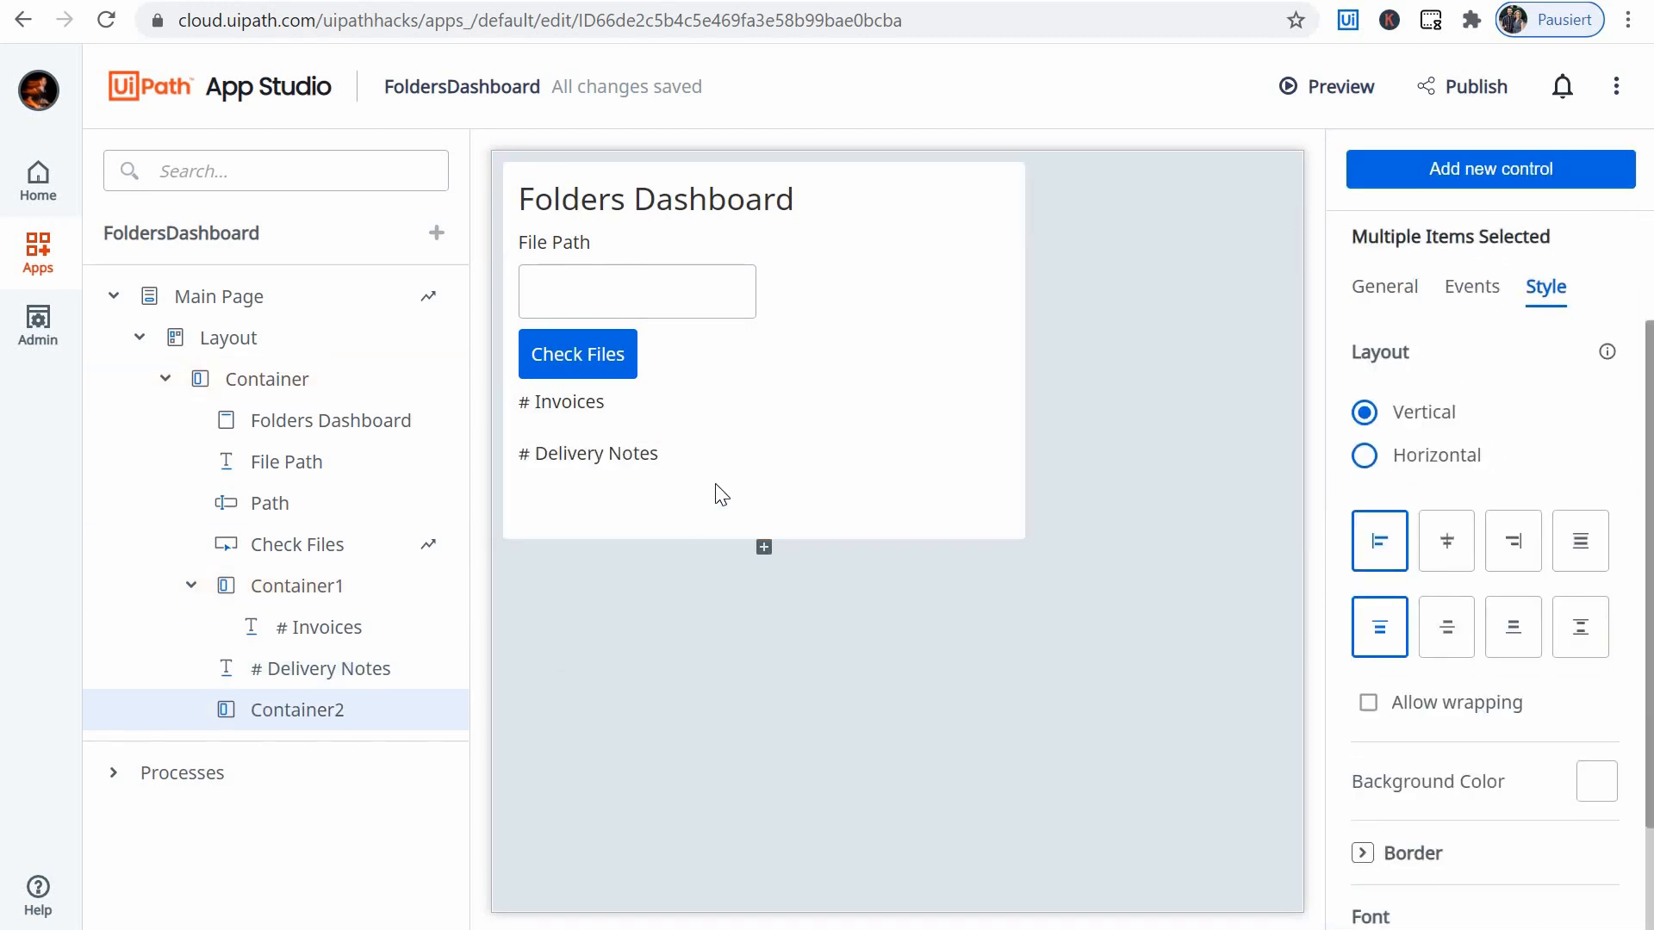
# - Move the # Delivery Notes label into the new second nested container, Container2
pyautogui.moveTo(728, 470); pyautogui.dragTo(728, 516)
pyautogui.click(610, 479)
pyautogui.moveTo(586, 476); pyautogui.dragTo(660, 522)
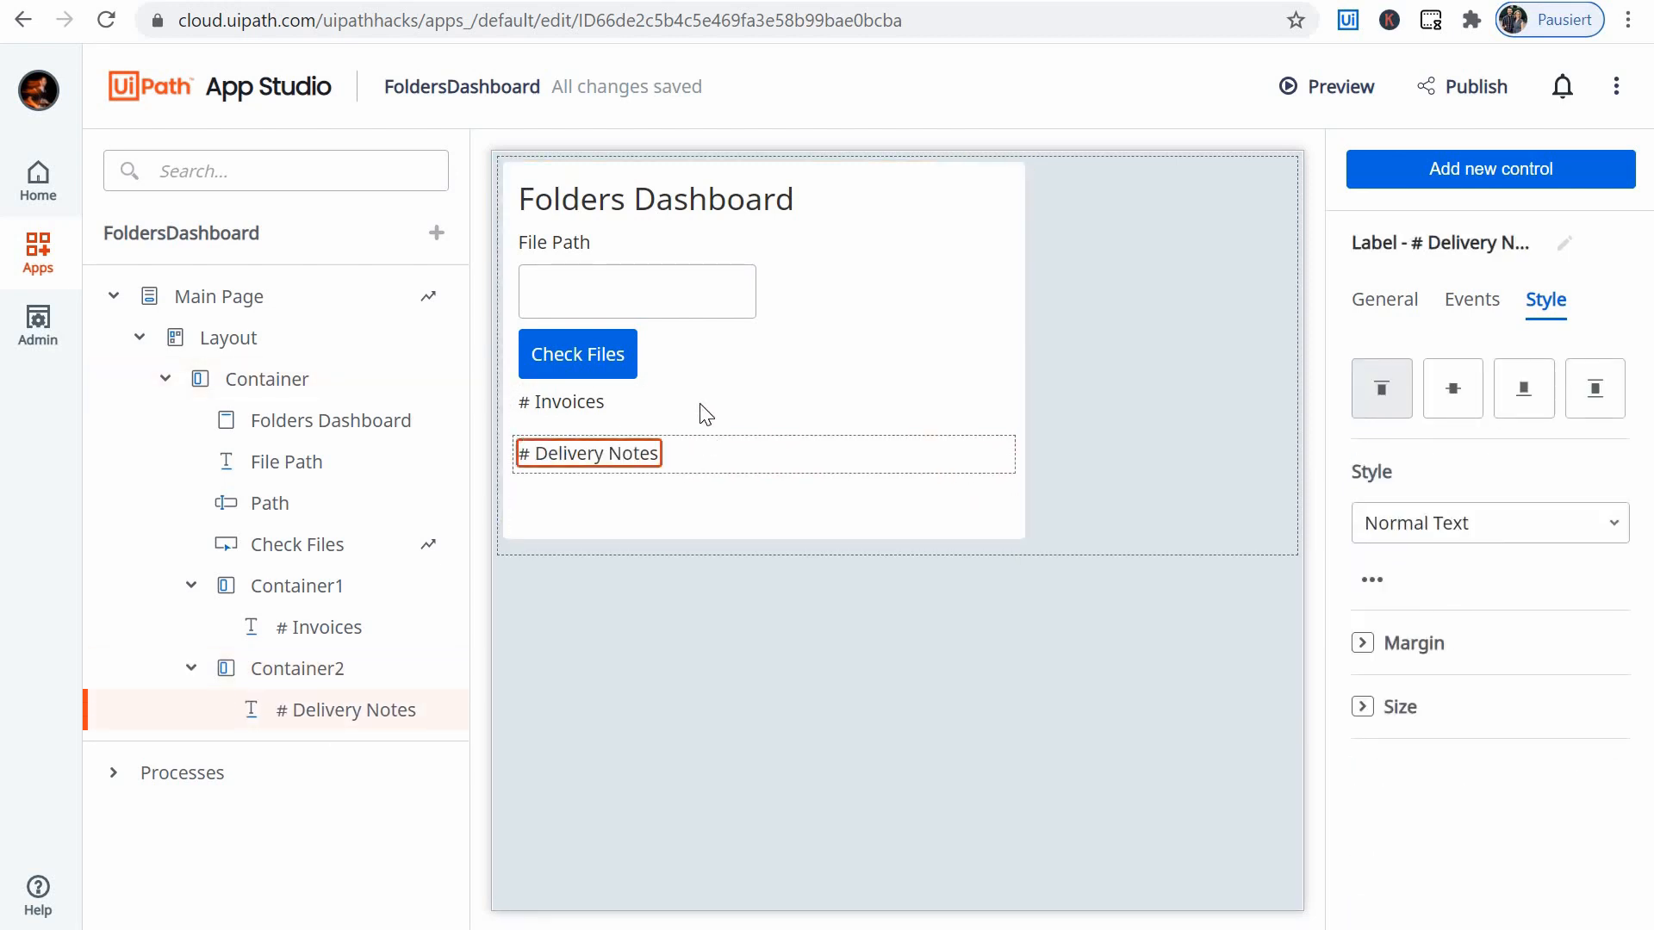
# - Add a Label control beside the # Invoices label in Container1
pyautogui.click(349, 608)
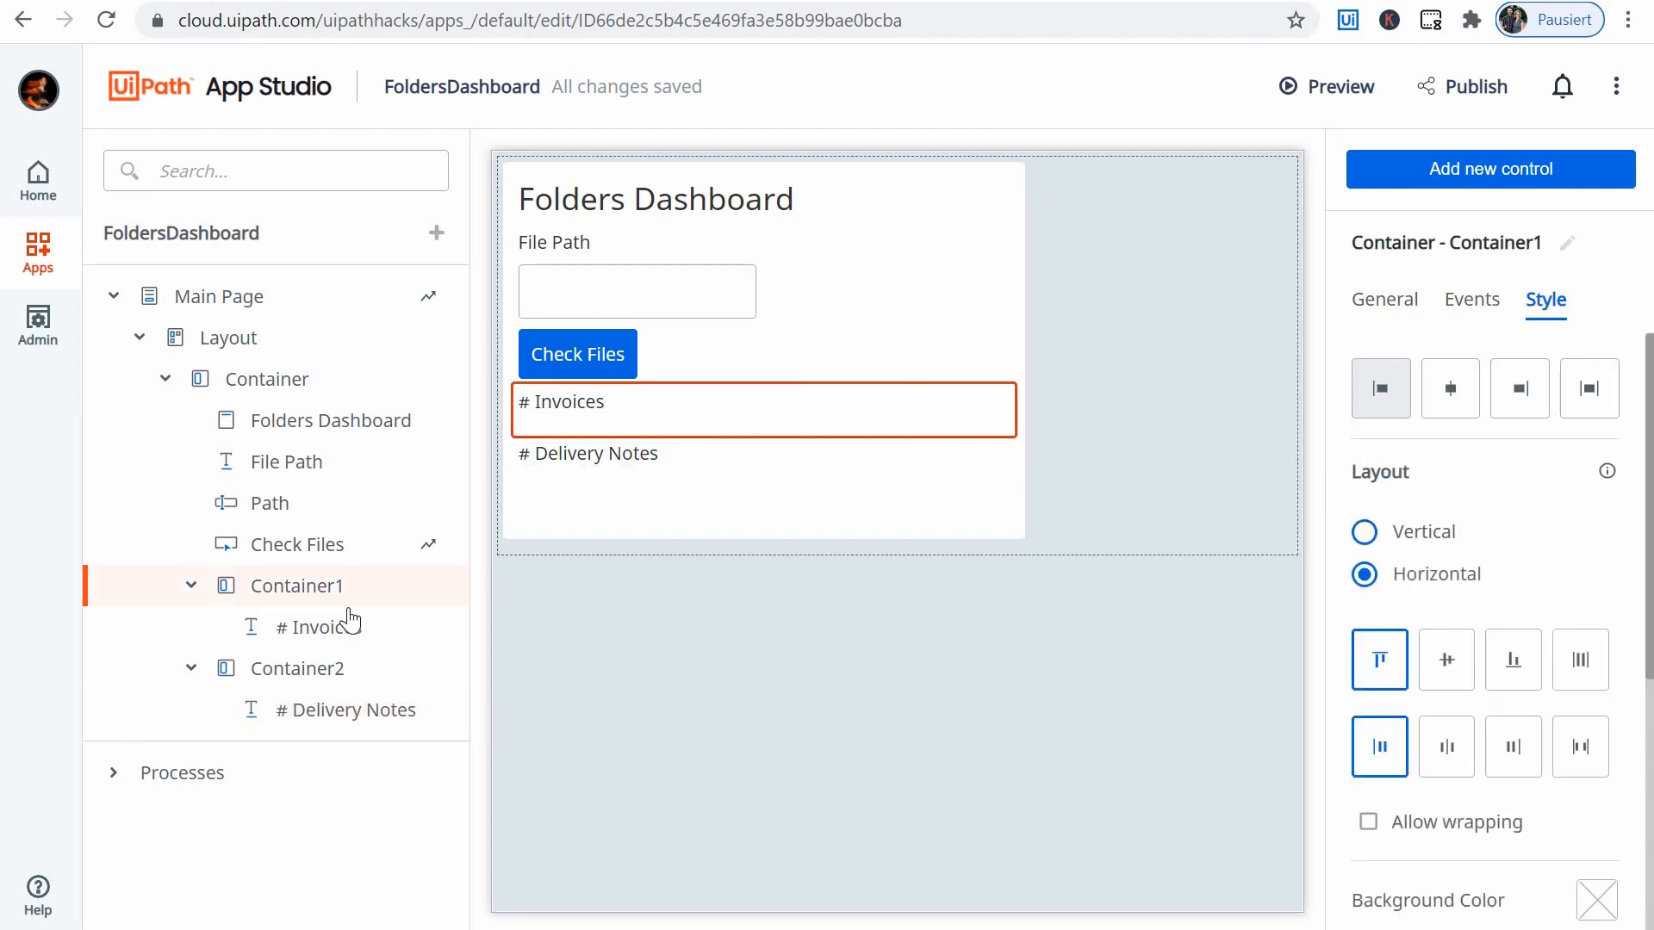
pyautogui.click(592, 417)
pyautogui.click(347, 712)
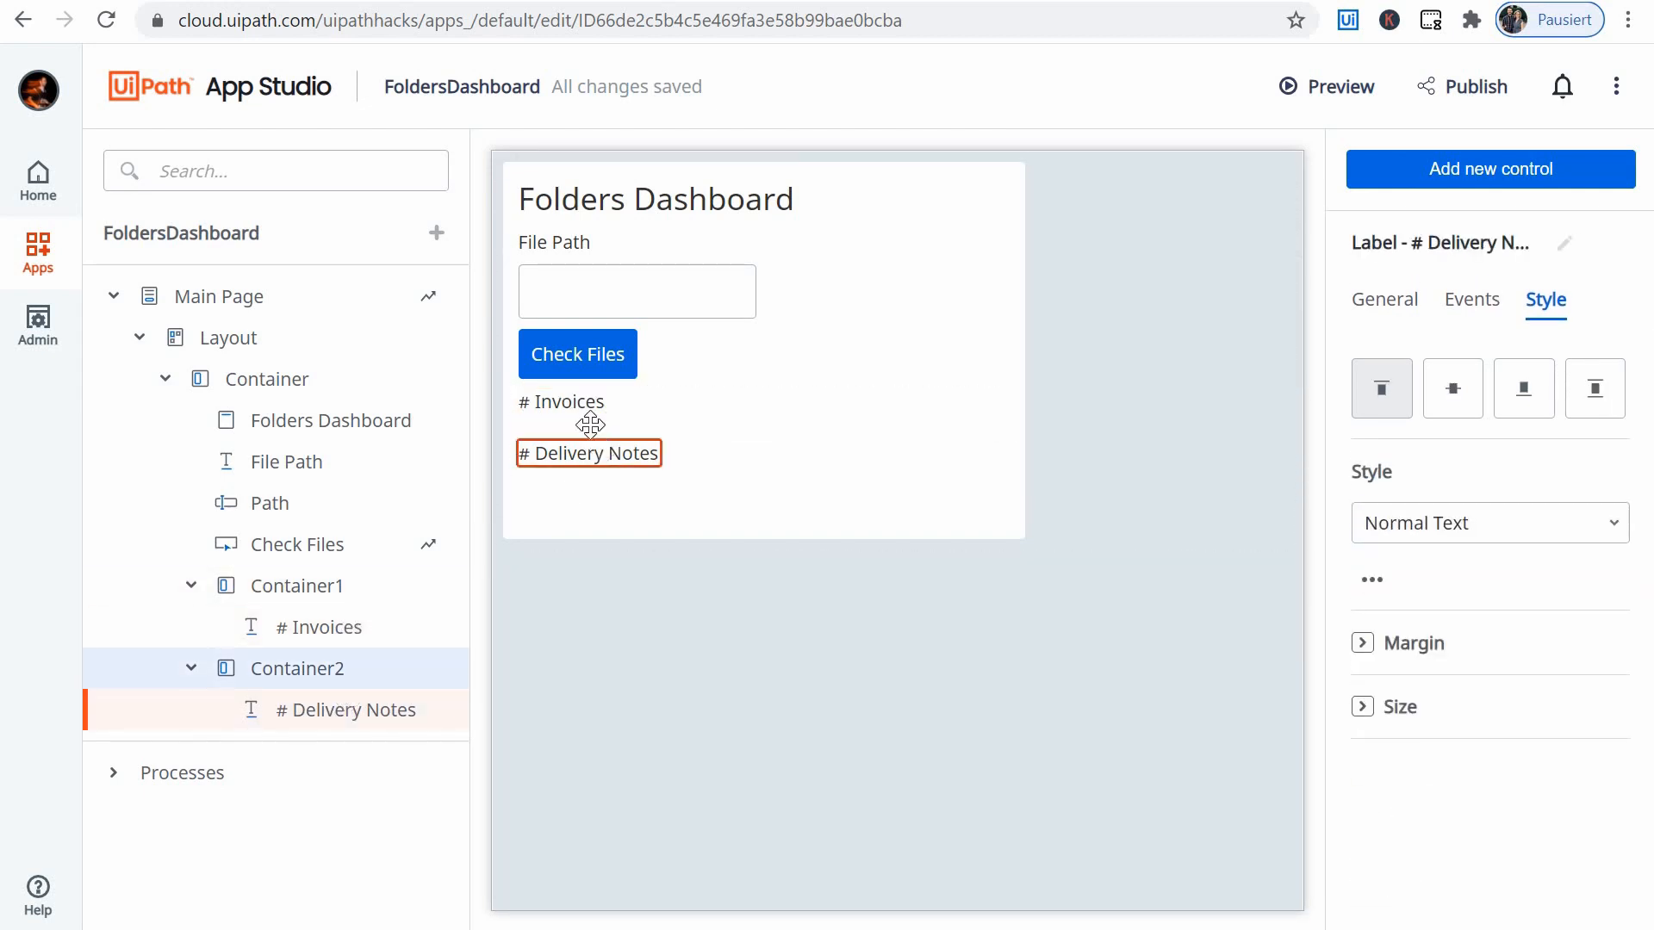
pyautogui.click(317, 592)
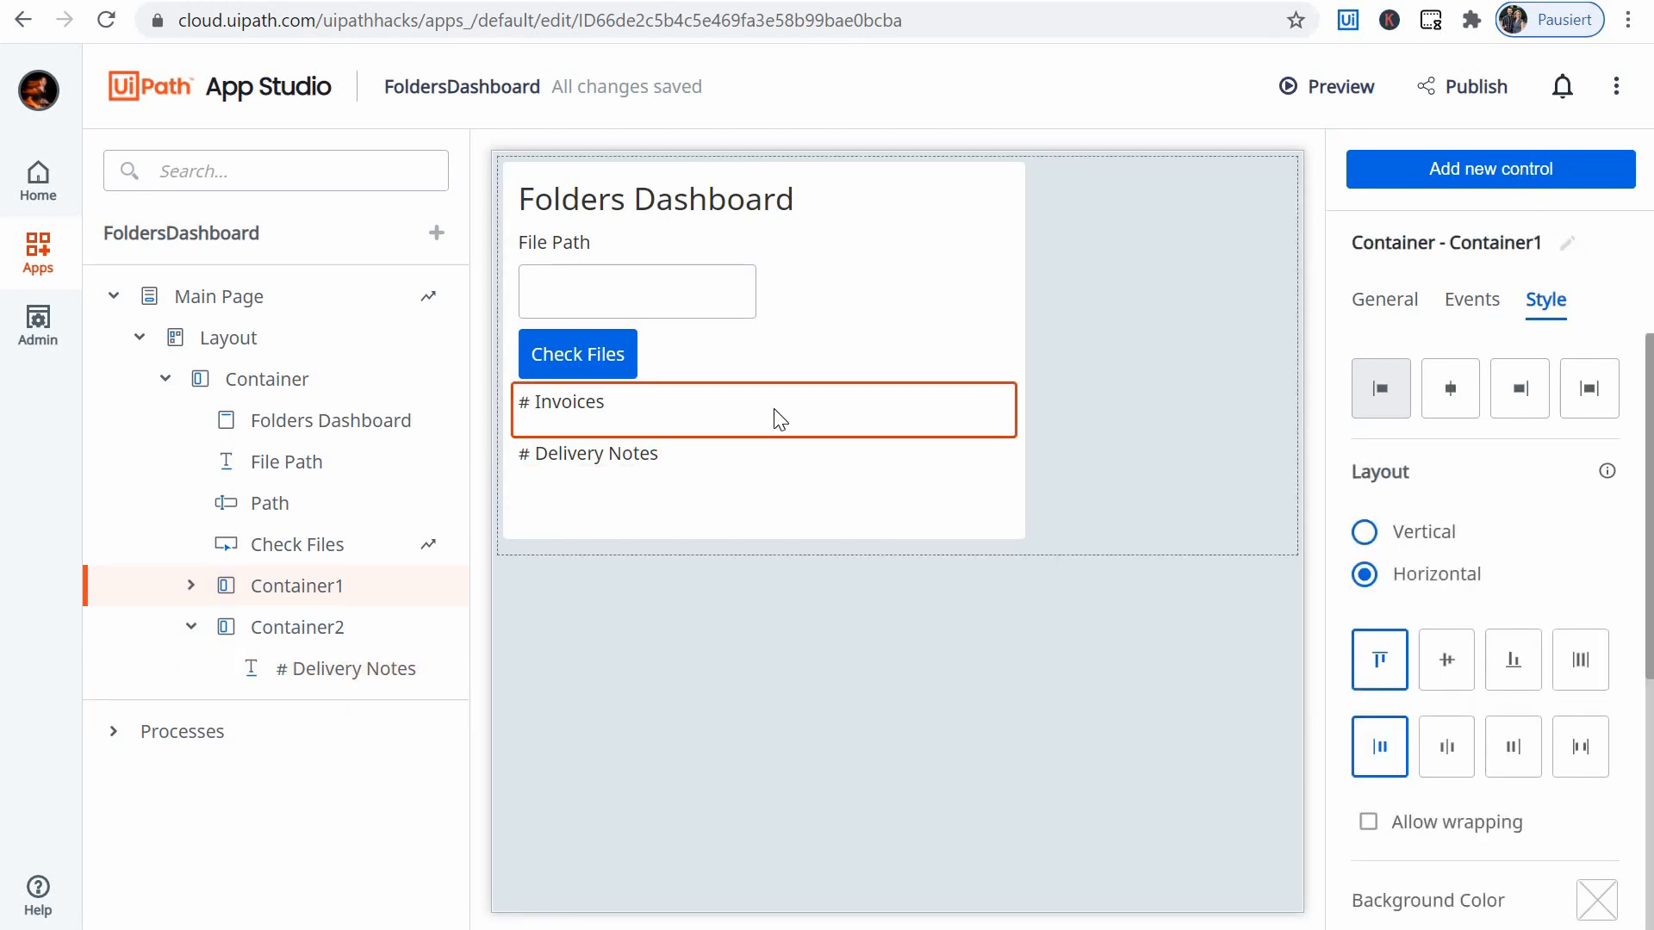
pyautogui.click(797, 410)
pyautogui.click(1525, 173)
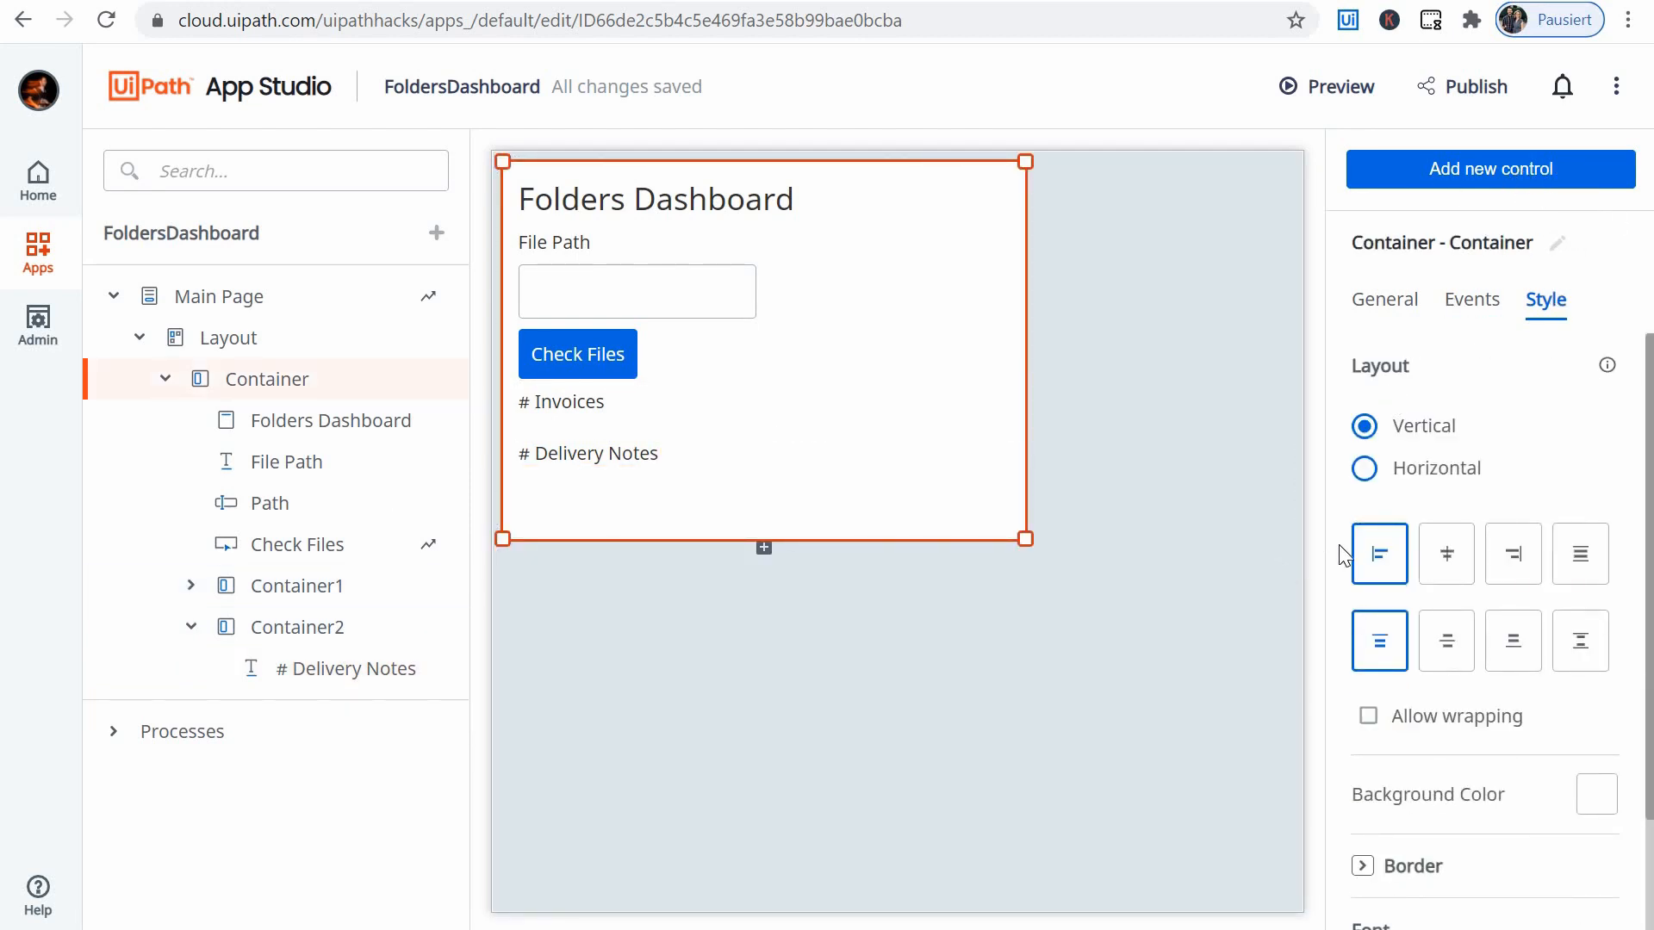
pyautogui.scroll(-10, 1462, 617)
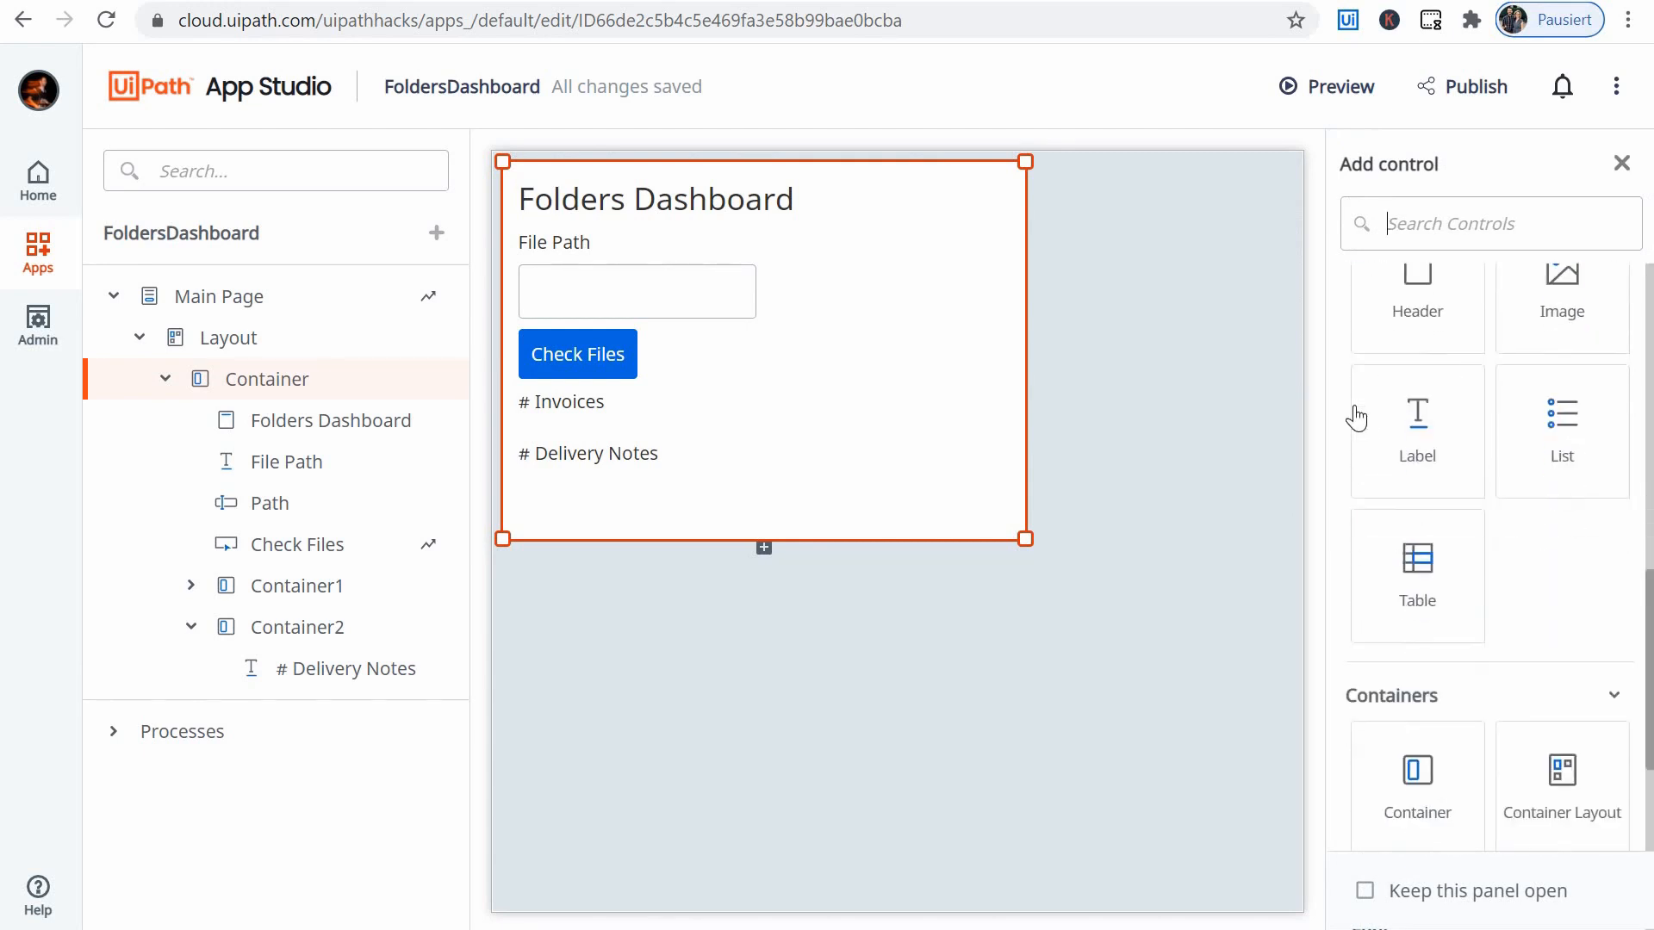
pyautogui.moveTo(1361, 413); pyautogui.dragTo(644, 401)
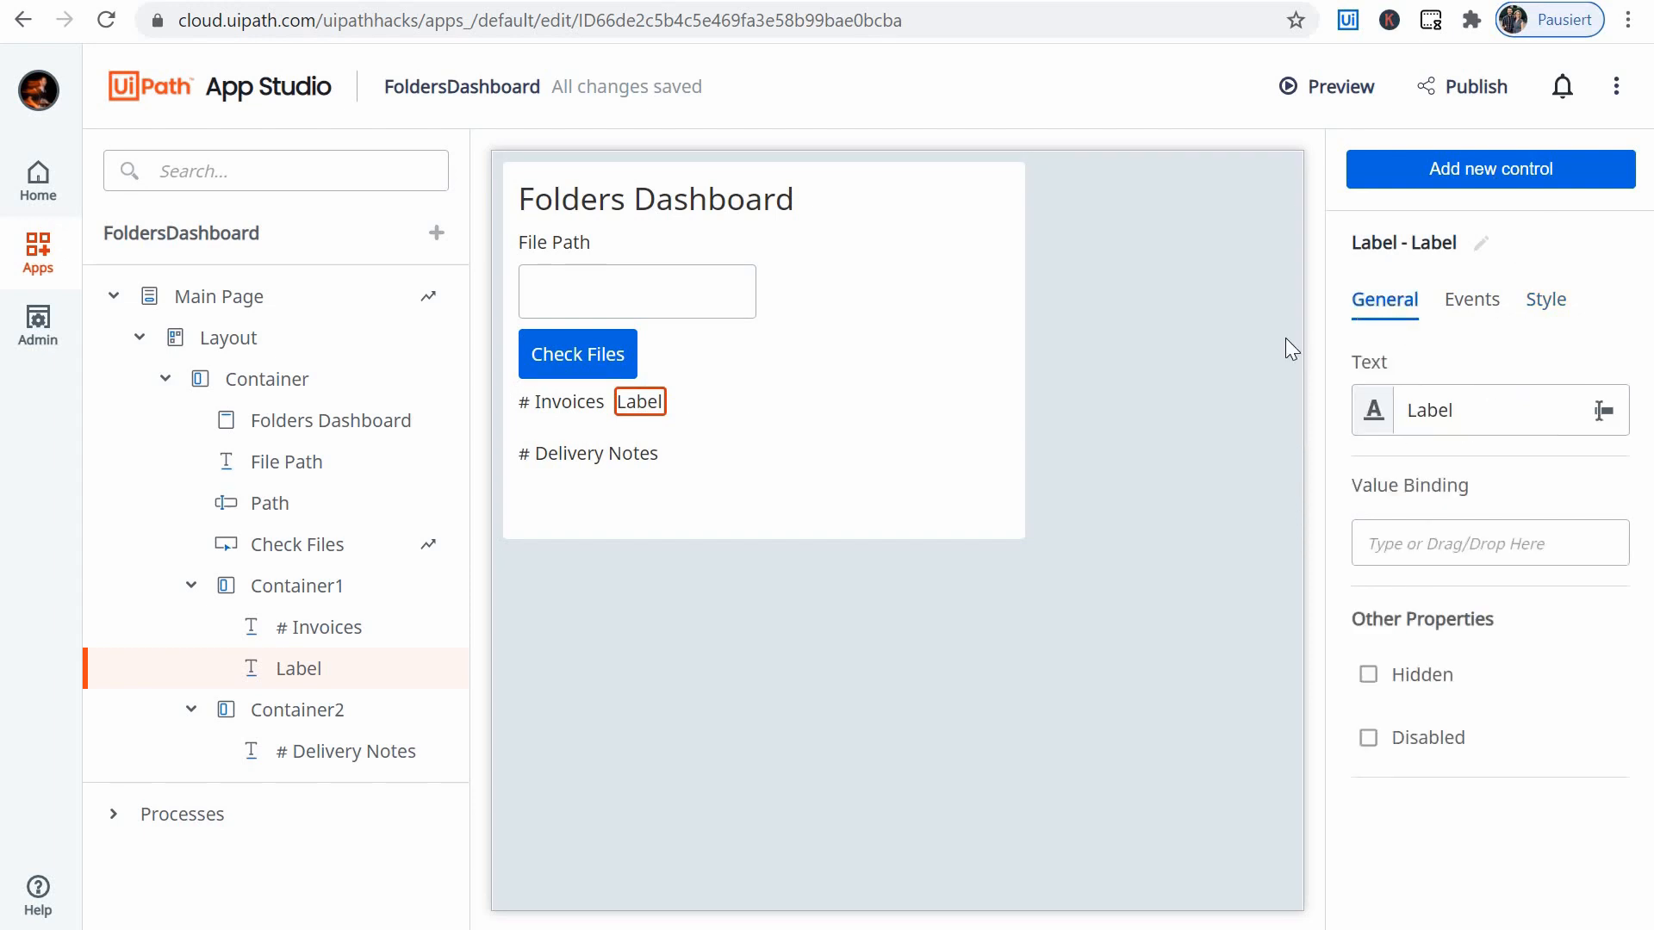
# - Clear the default text of the new label beside # Invoices
pyautogui.press('BackSpace')
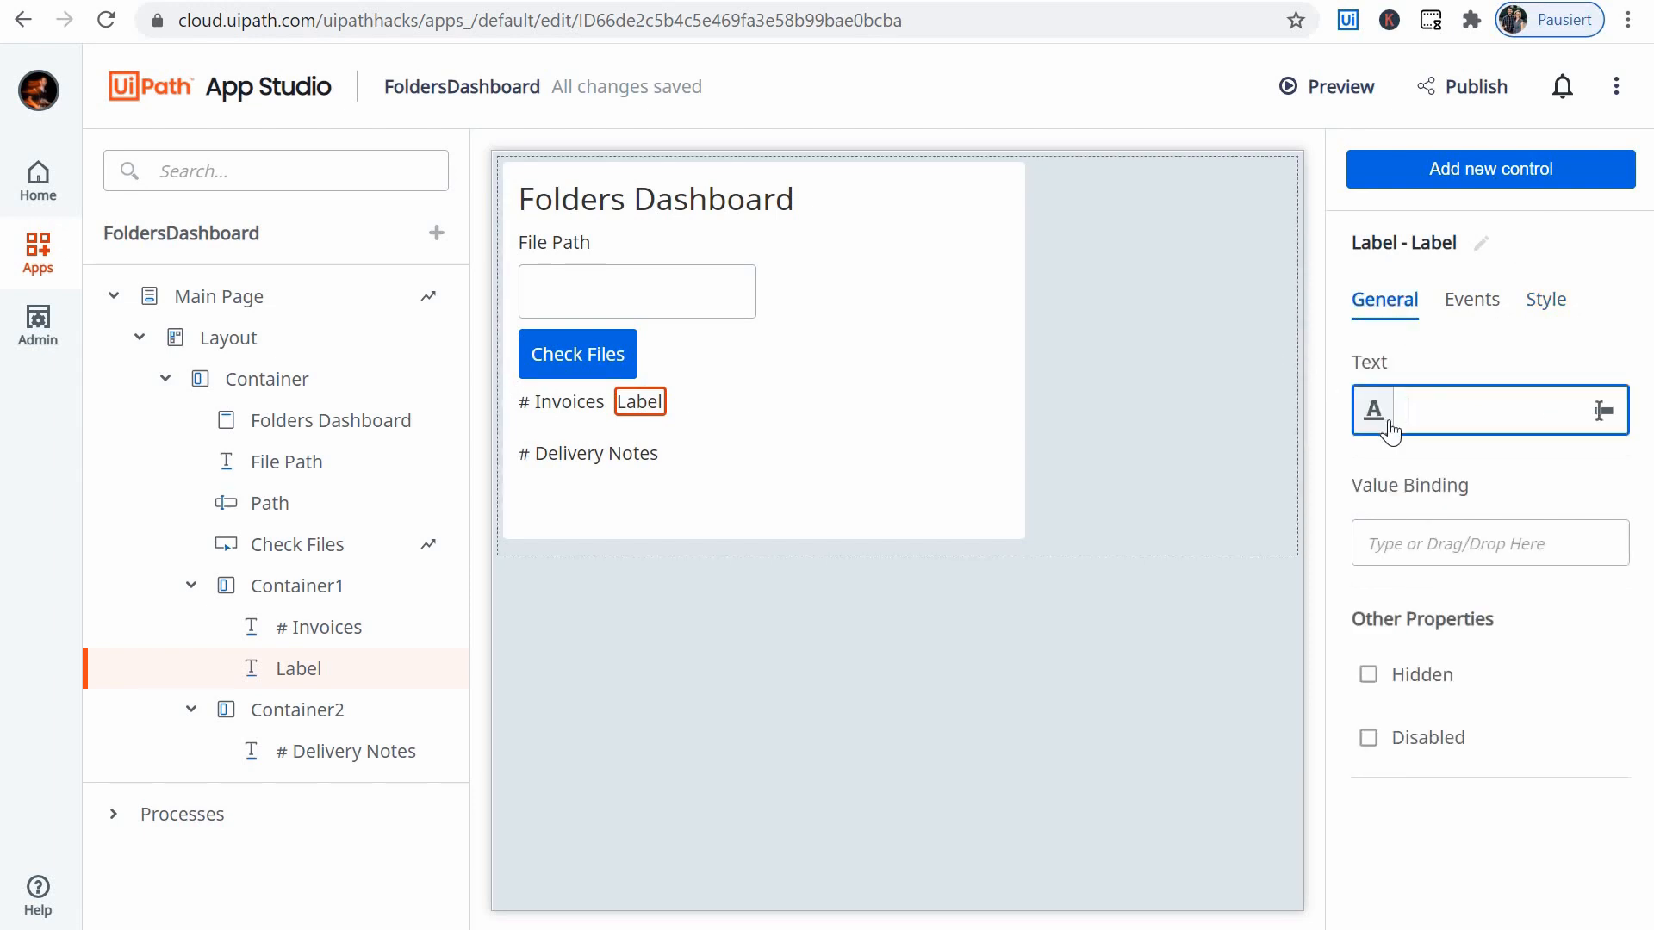
pyautogui.click(569, 402)
pyautogui.click(628, 406)
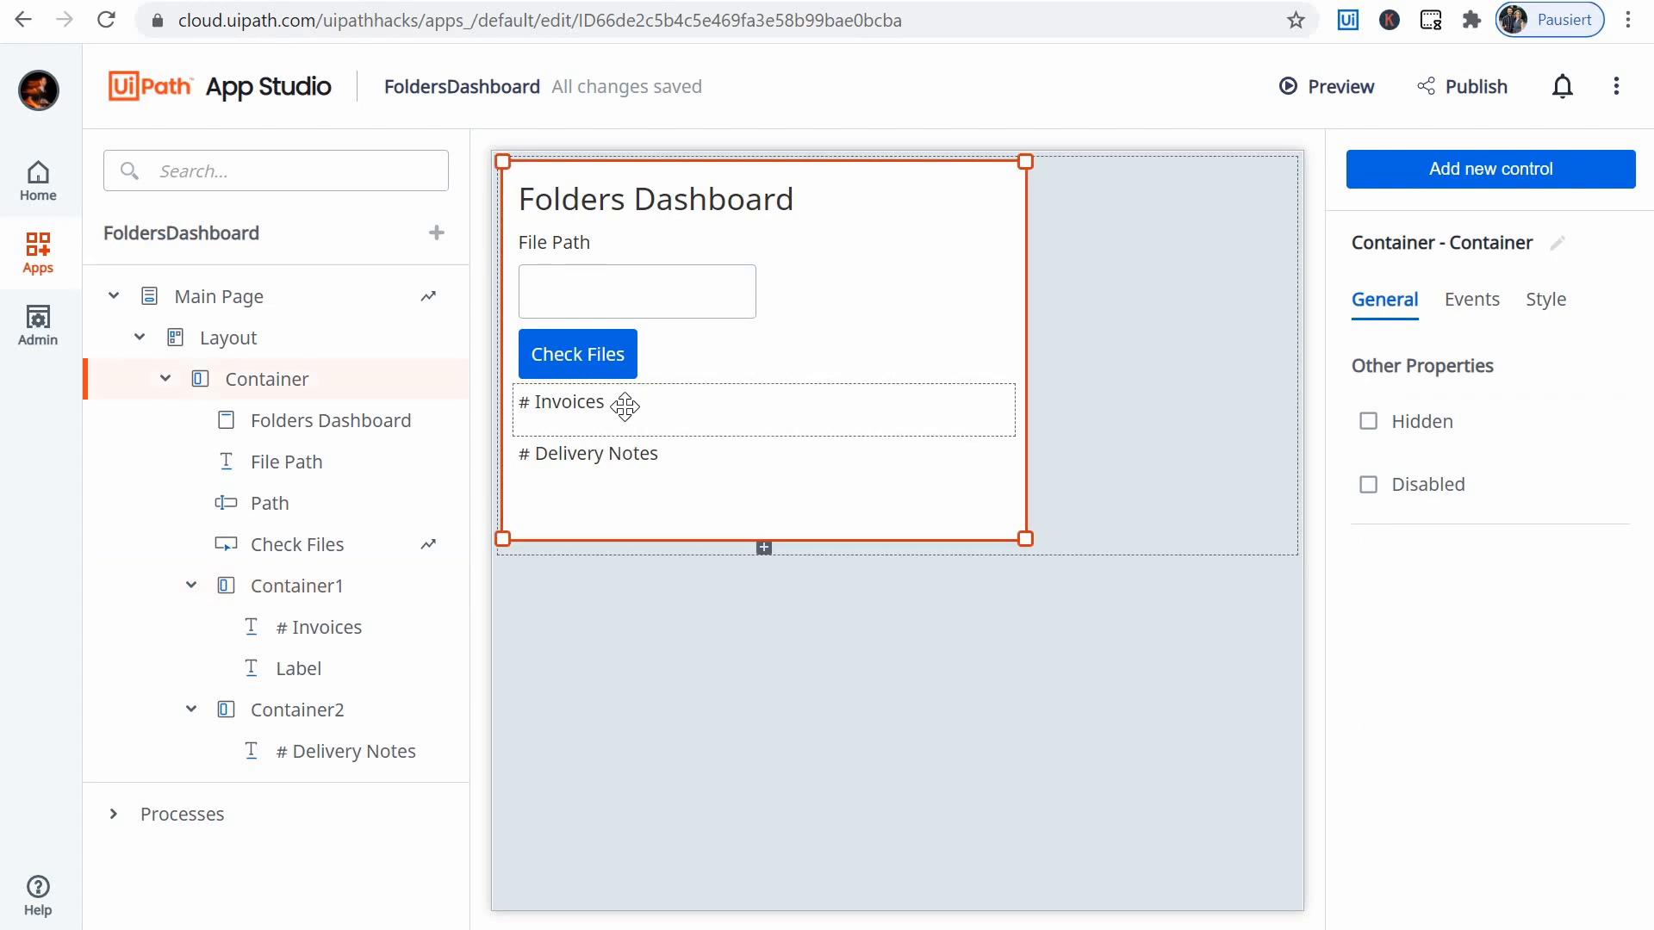
# - Rename the empty label control in Container1 to NumberInvoices
pyautogui.click(621, 406)
pyautogui.click(628, 414)
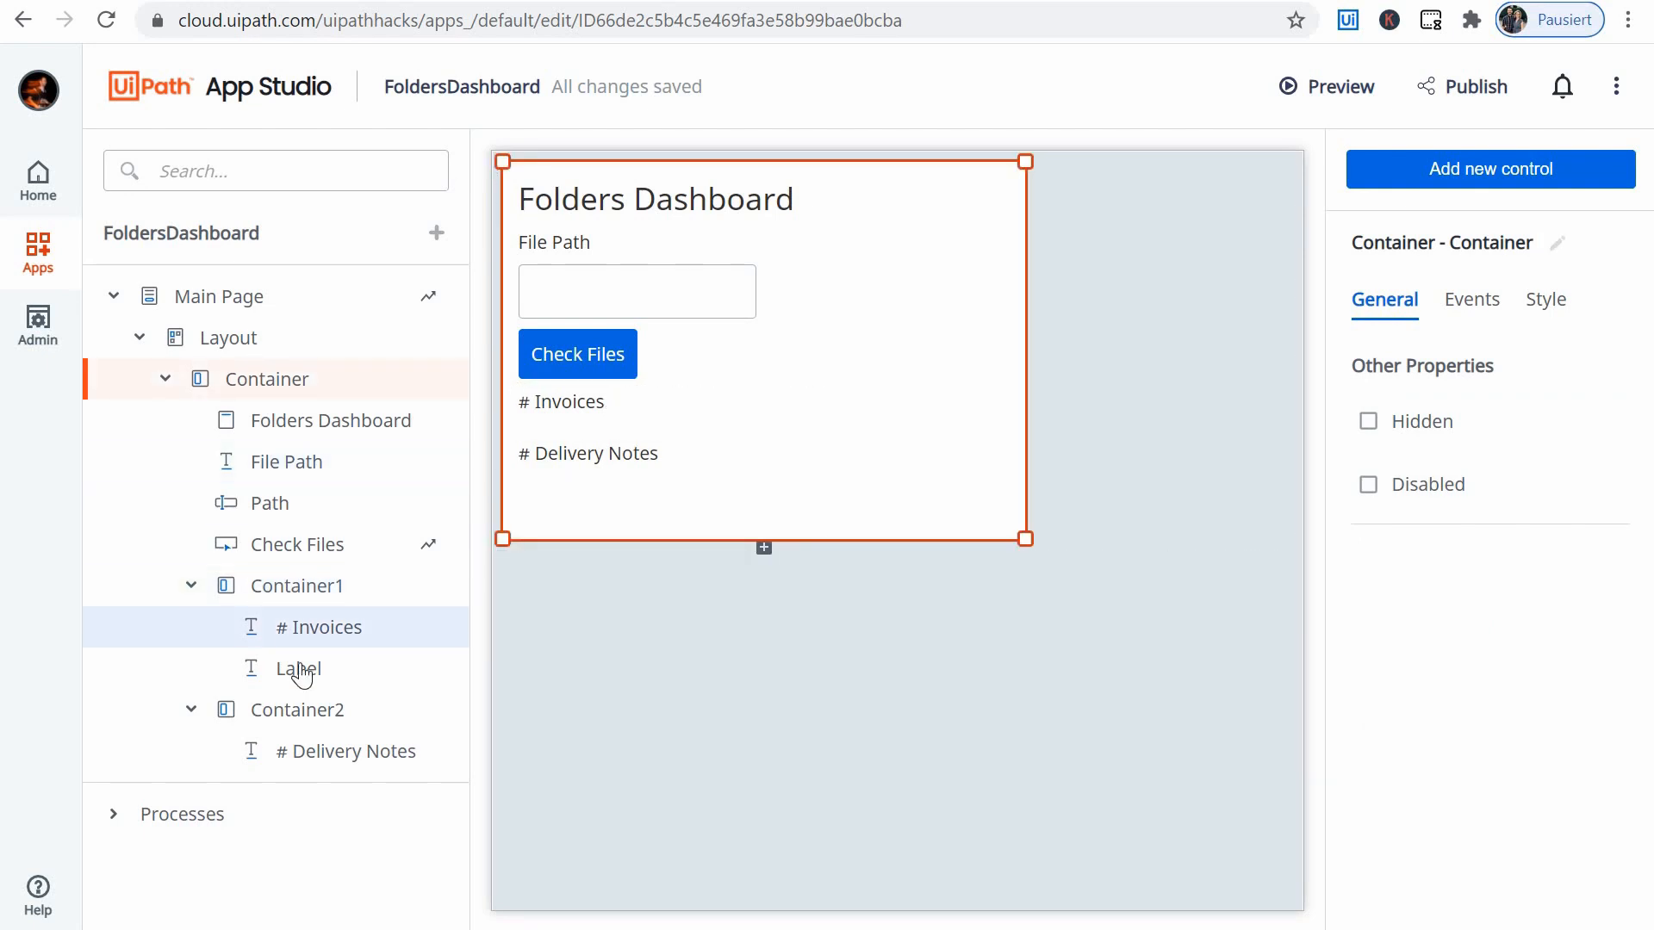
pyautogui.click(298, 670)
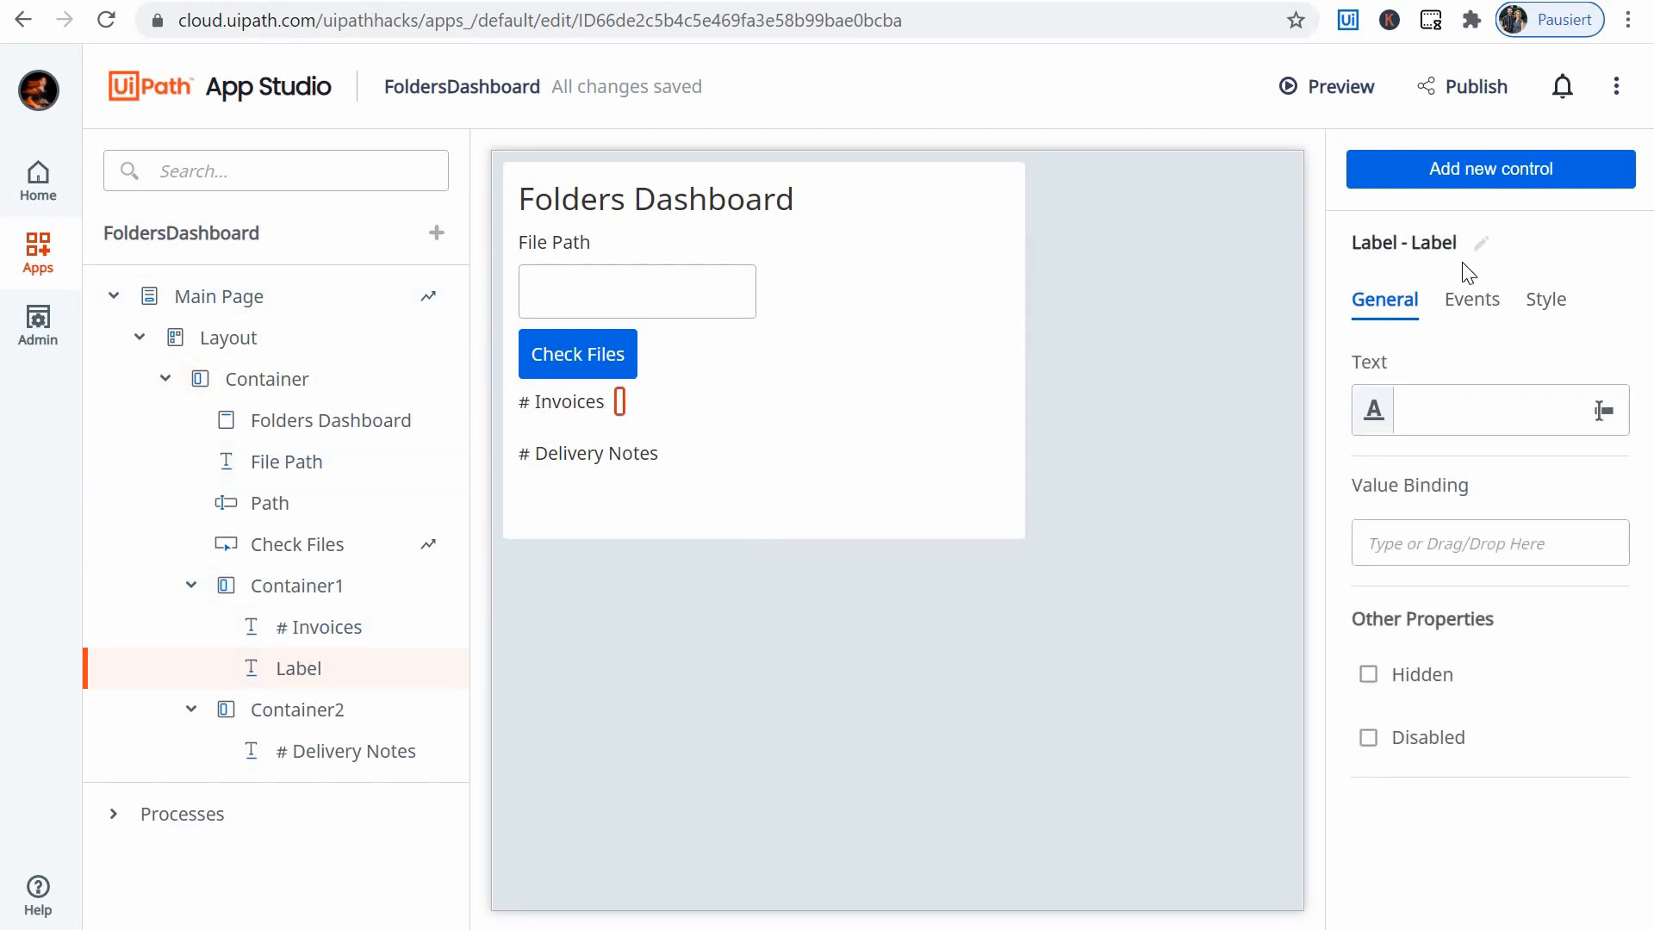
pyautogui.click(1480, 242)
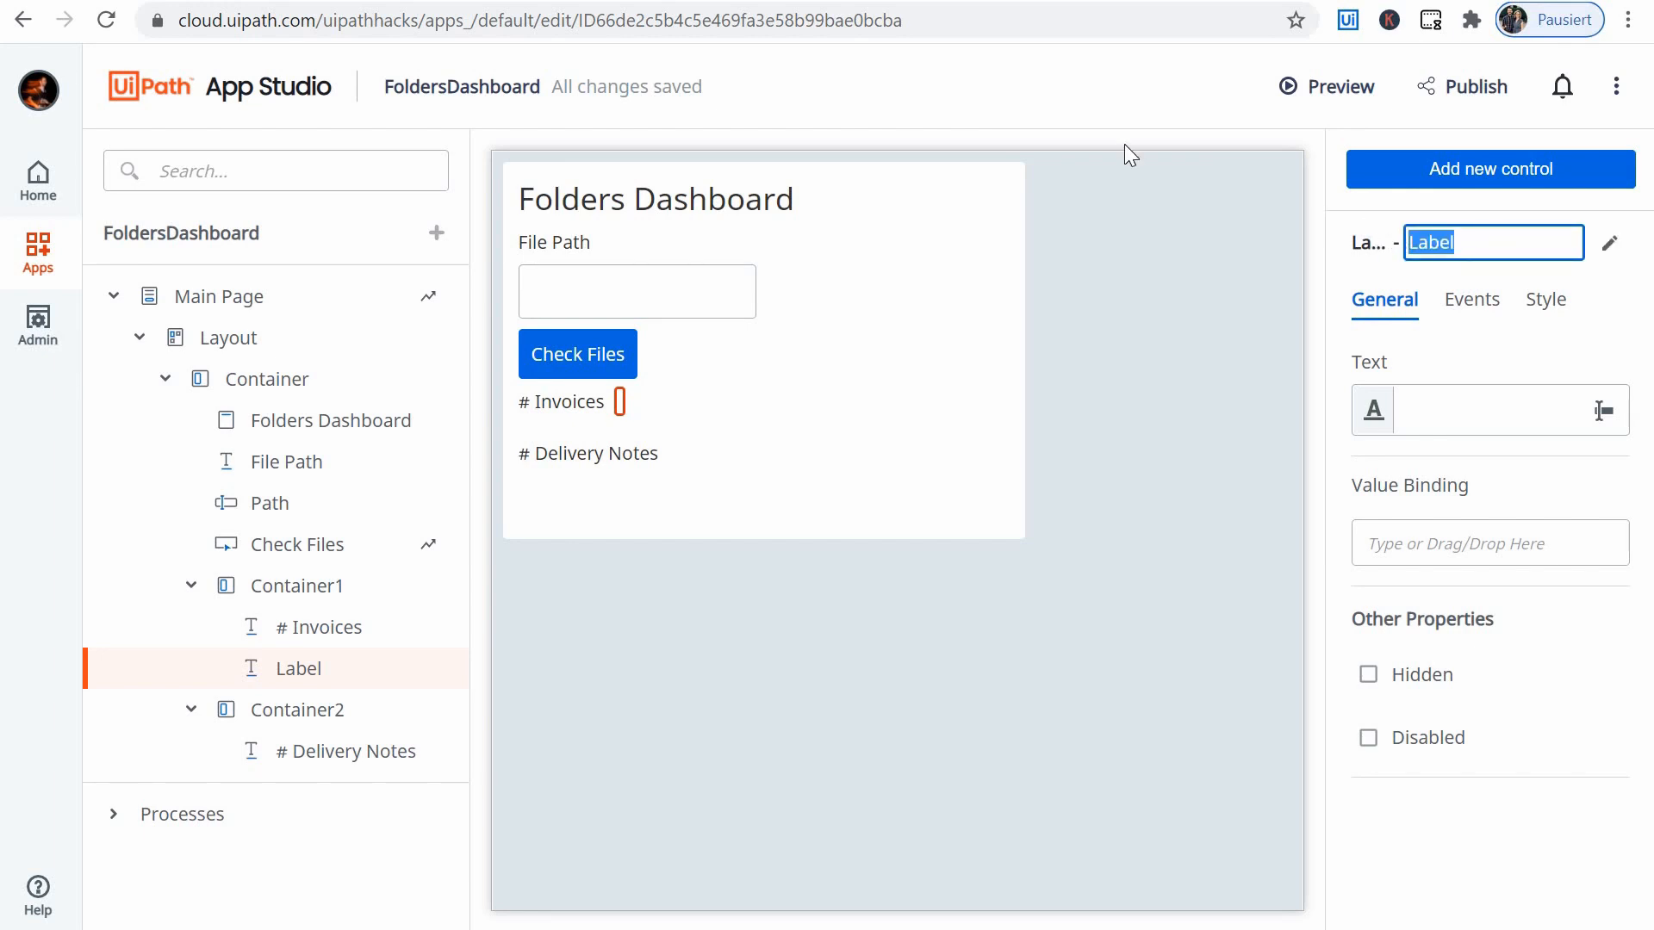
pyautogui.write('NumberInvoices')
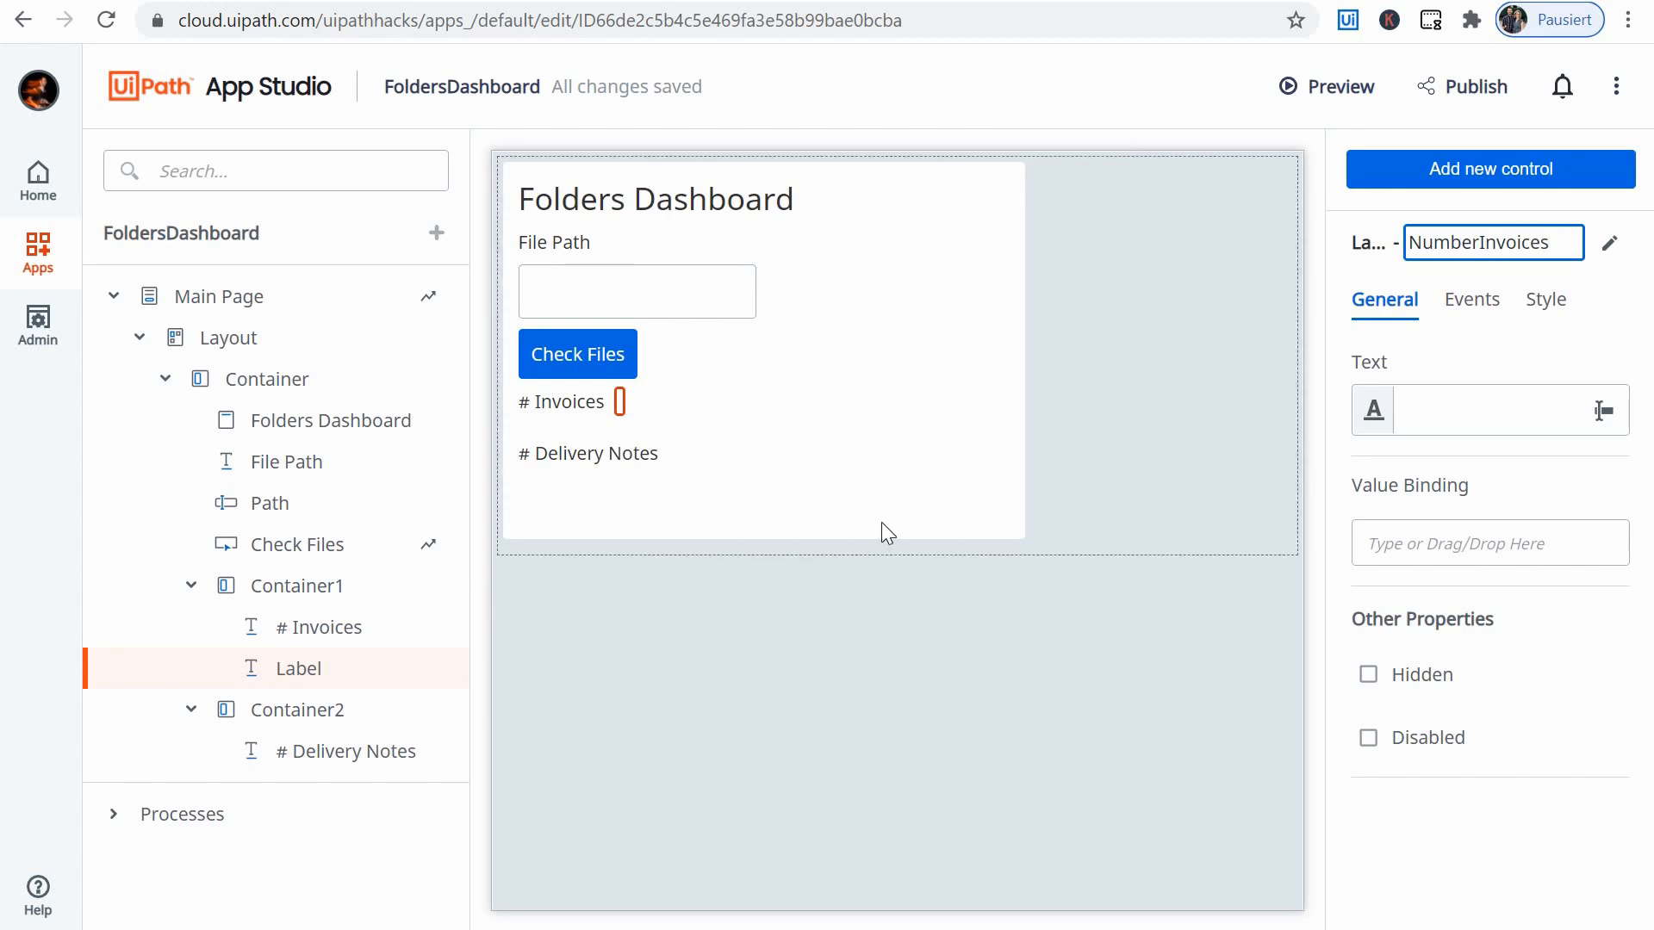
pyautogui.click(864, 310)
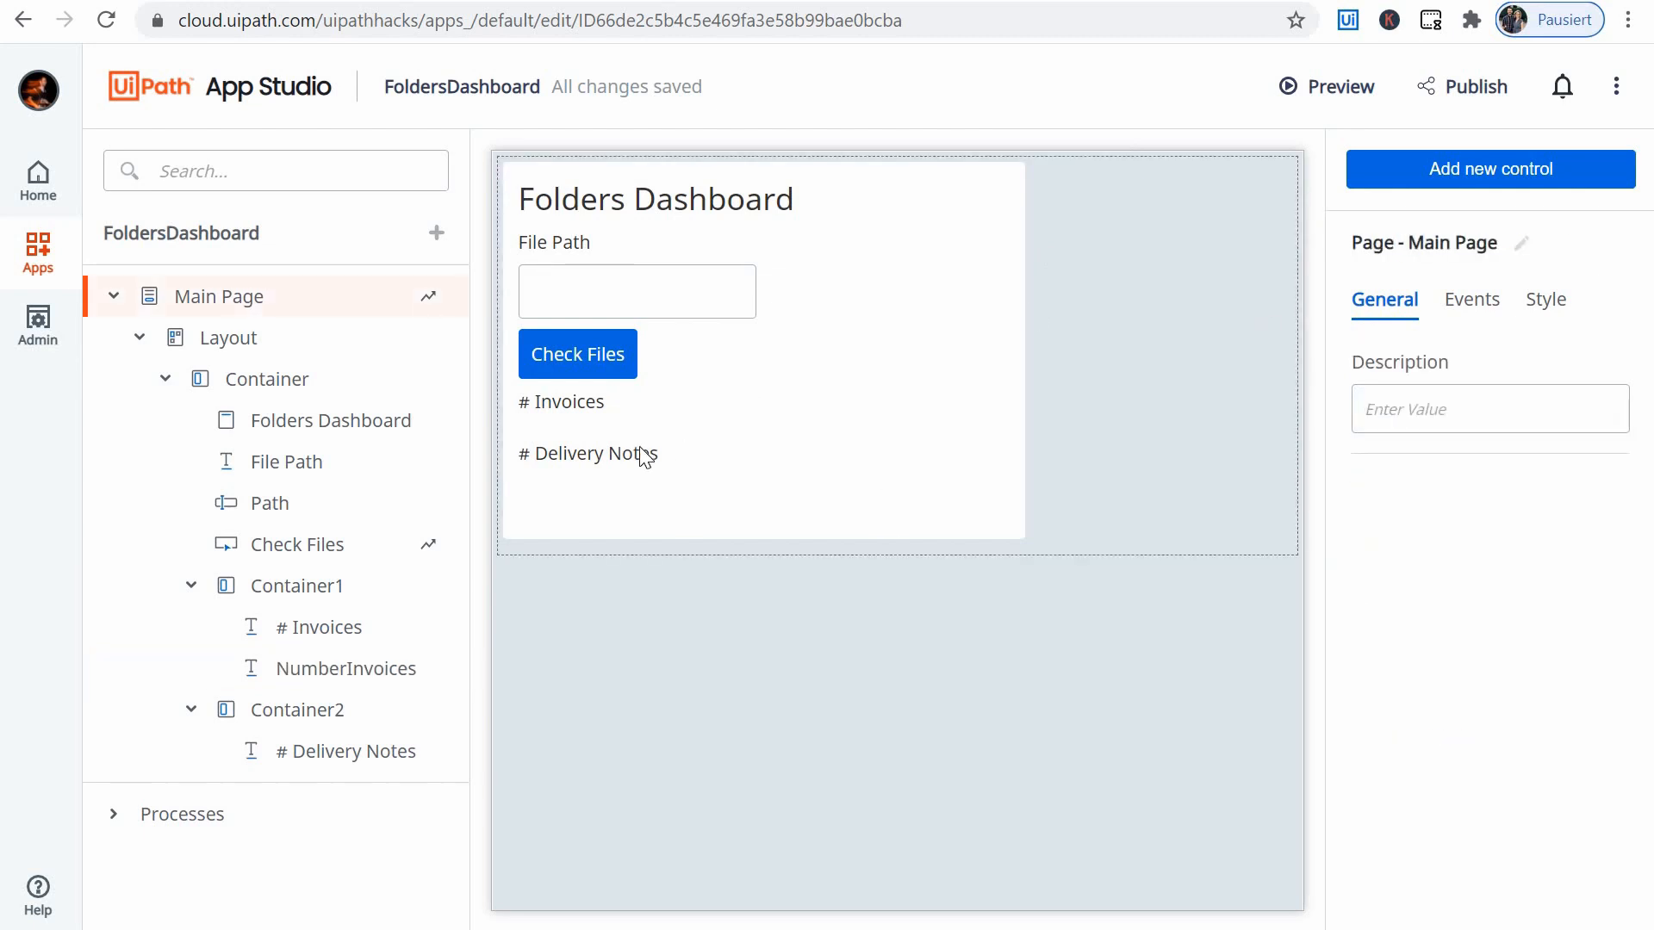
# - Add a Label control after # Delivery Notes in Container2, and set that container's layout to Horizontal
pyautogui.click(749, 461)
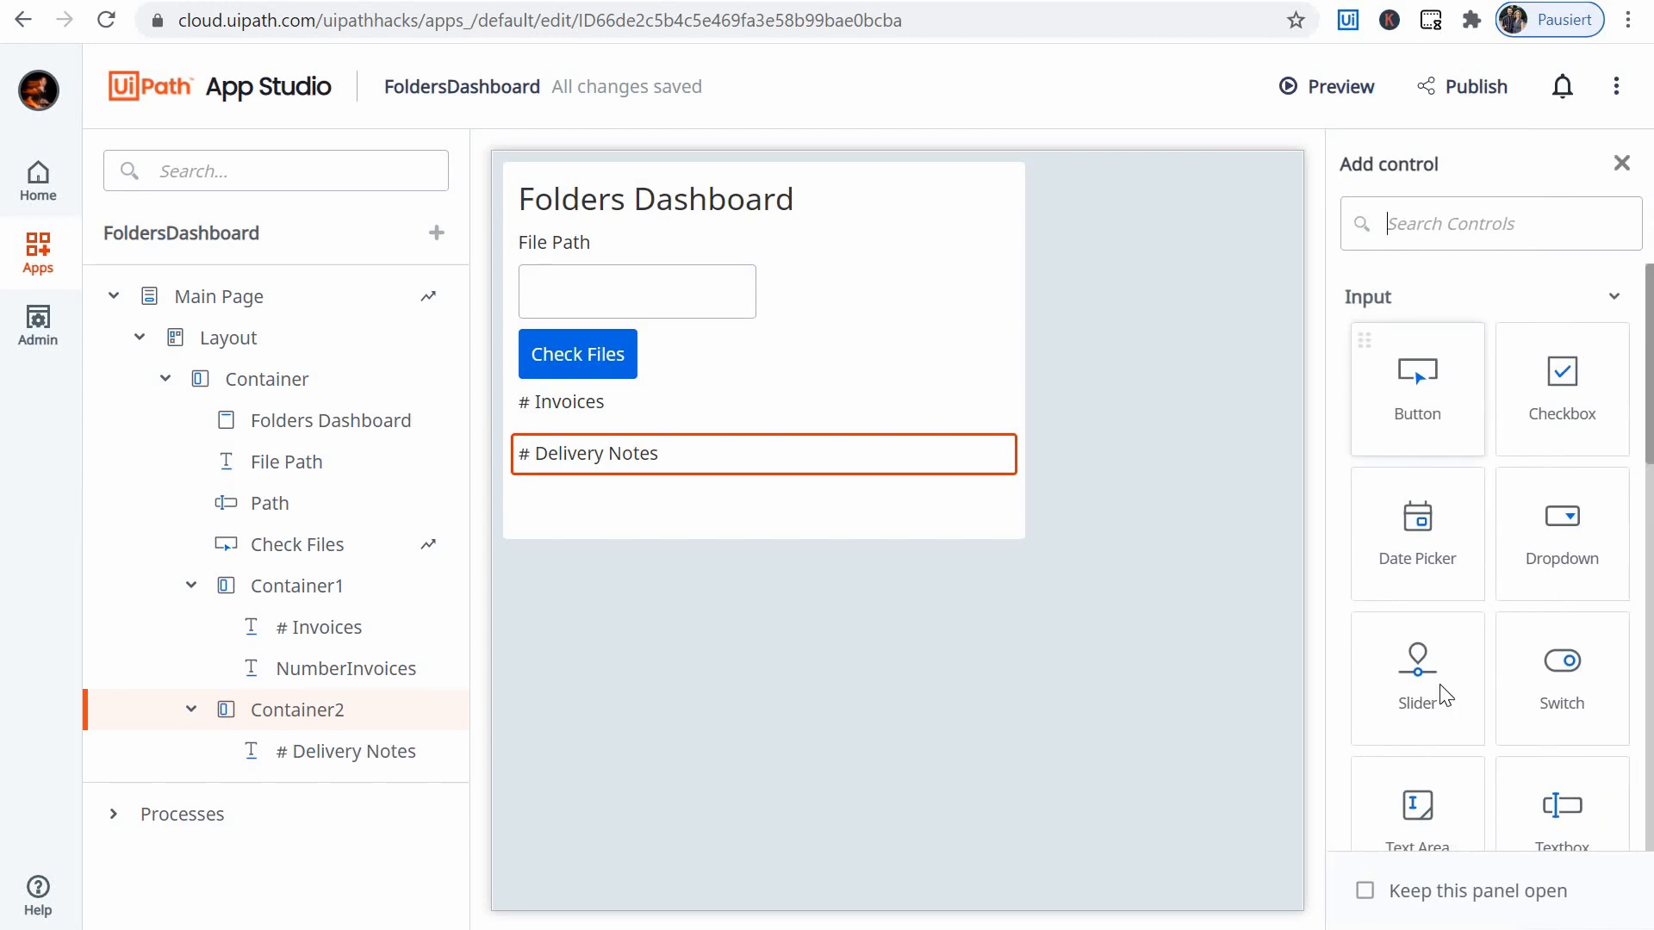
pyautogui.scroll(-4, 1441, 672)
pyautogui.scroll(-5, 1464, 654)
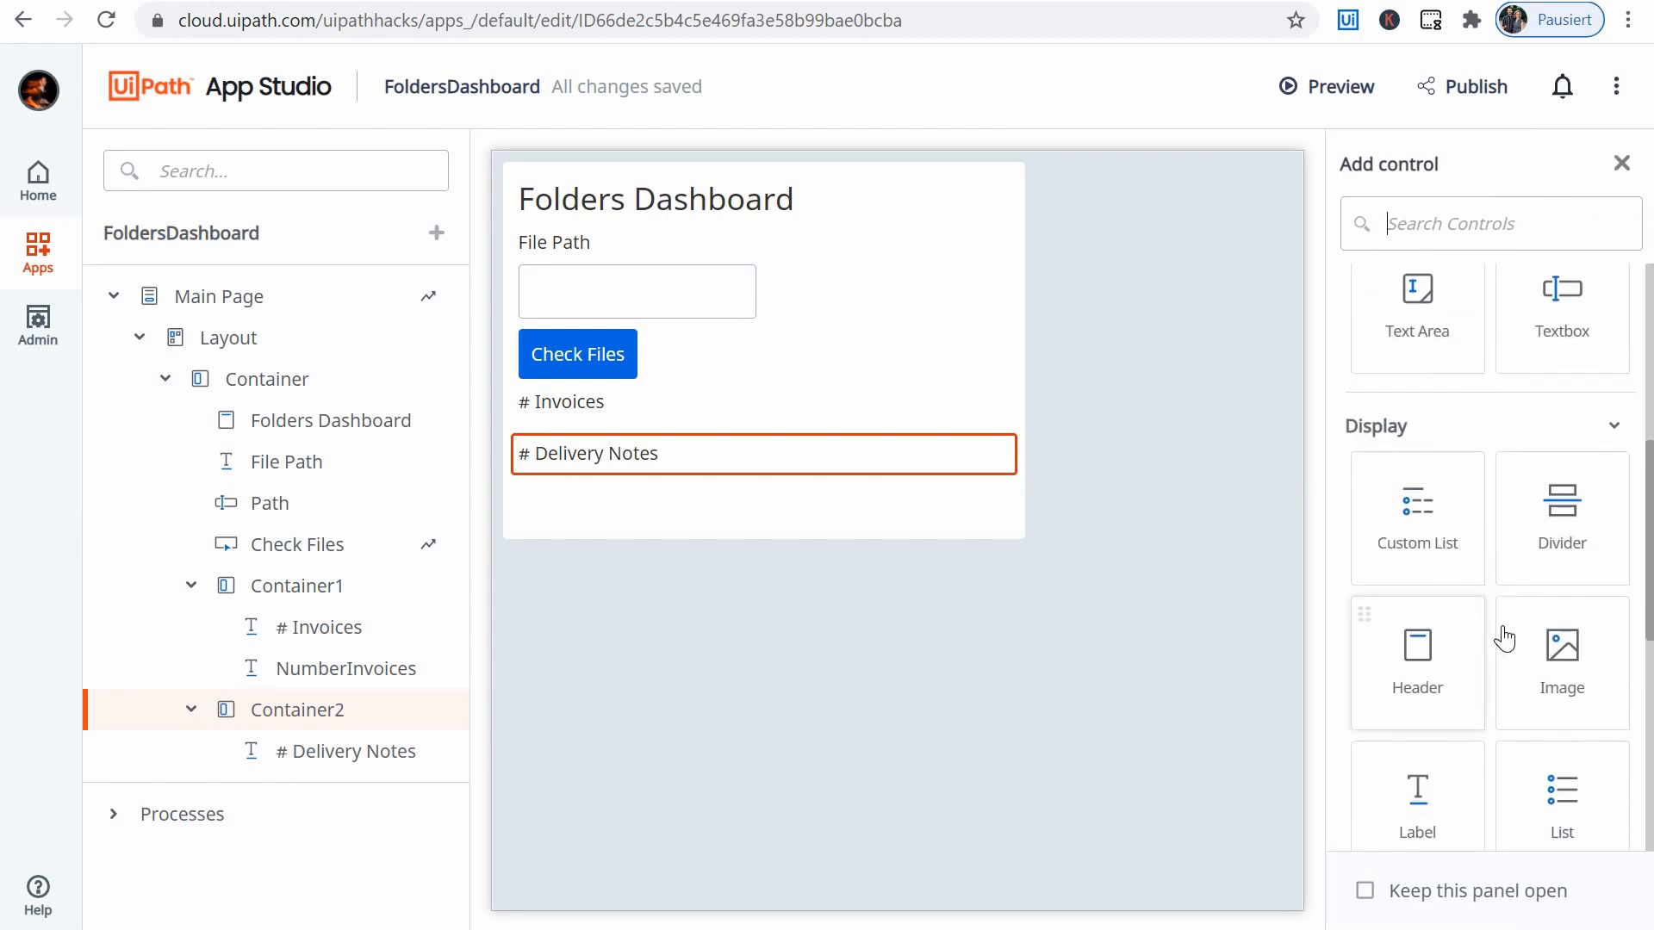
pyautogui.scroll(4, 1427, 706)
pyautogui.moveTo(1427, 707); pyautogui.dragTo(637, 483)
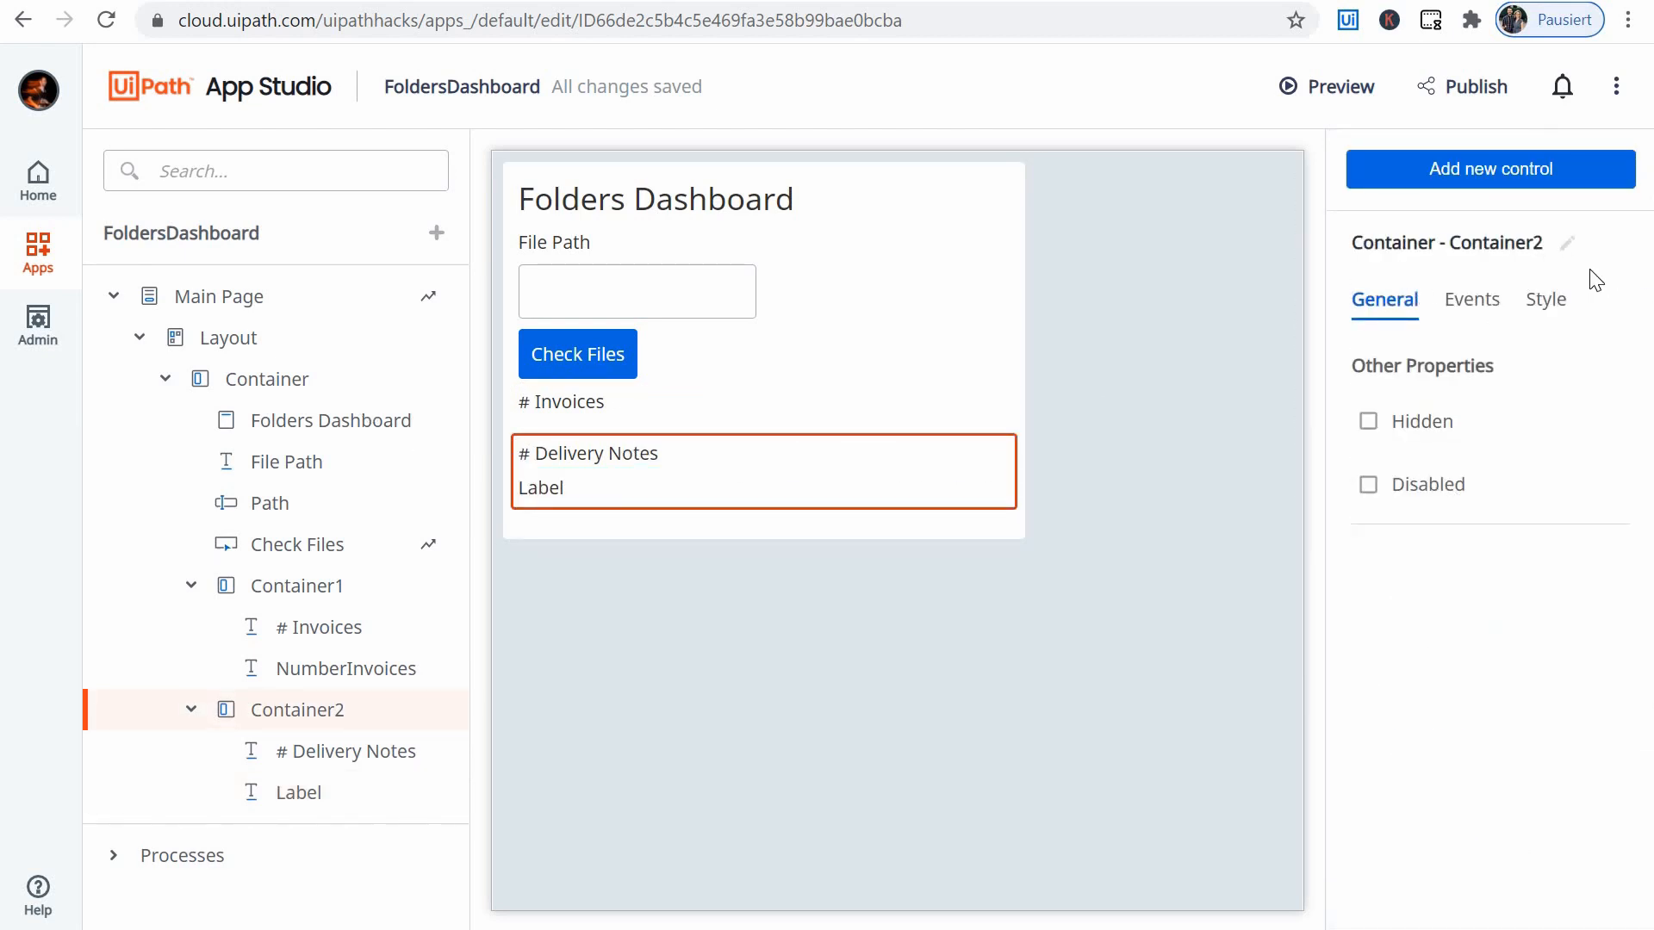
pyautogui.click(1542, 302)
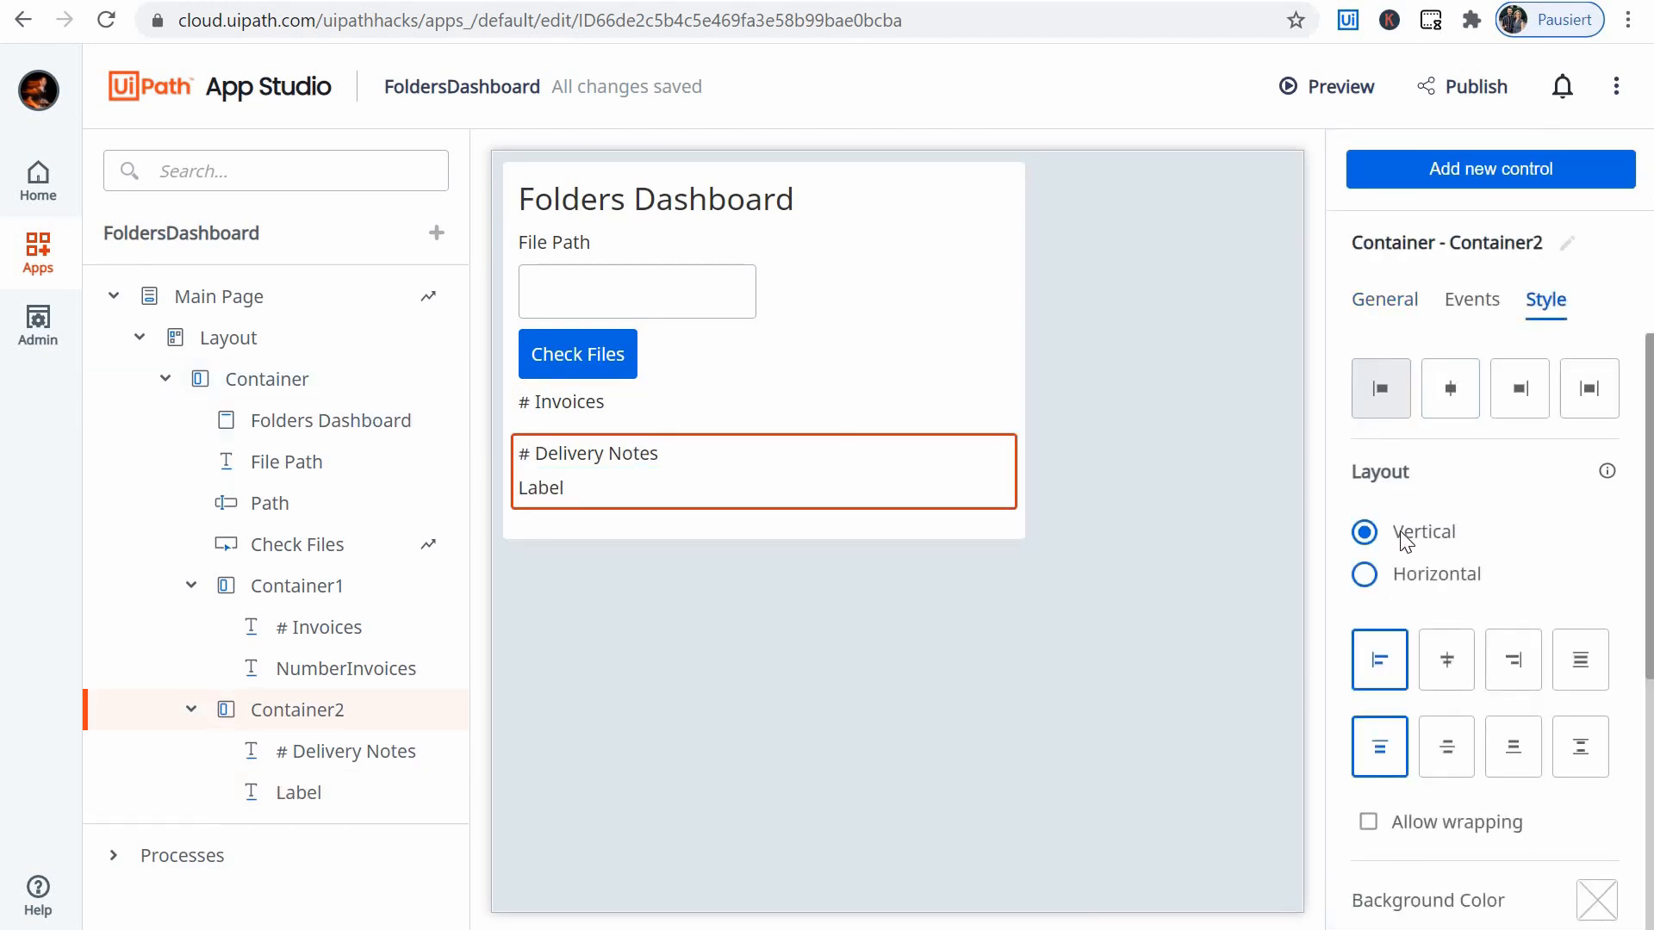
pyautogui.click(1364, 574)
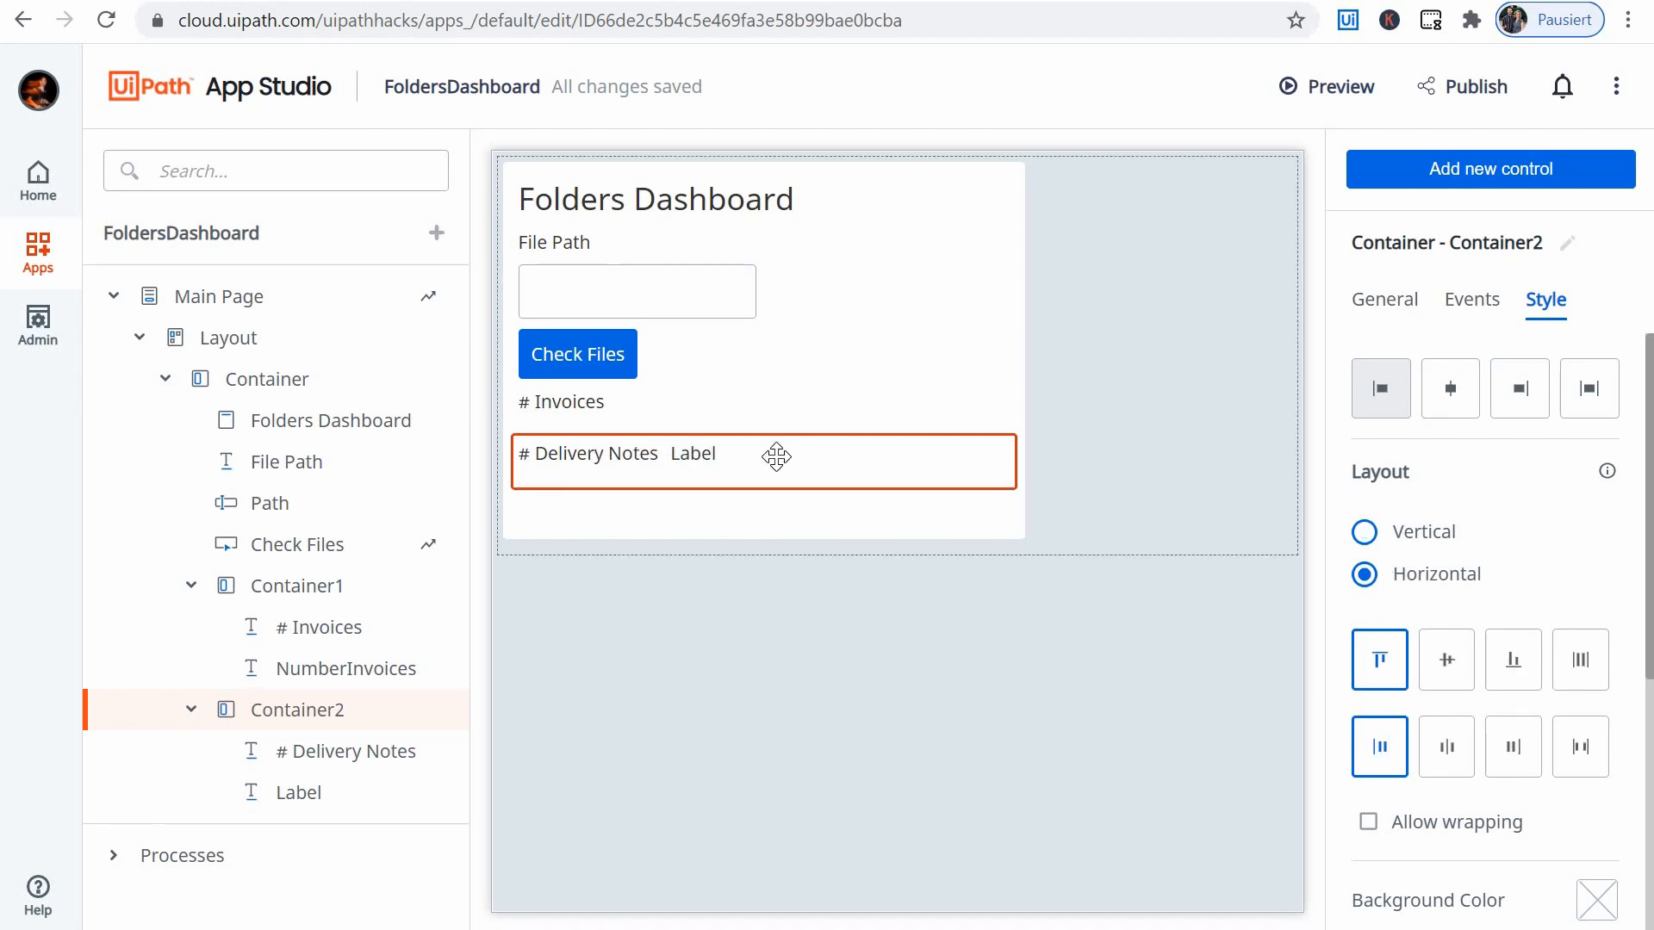
# - Clear the default text of the new label beside # Delivery Notes
pyautogui.click(684, 454)
pyautogui.click(696, 451)
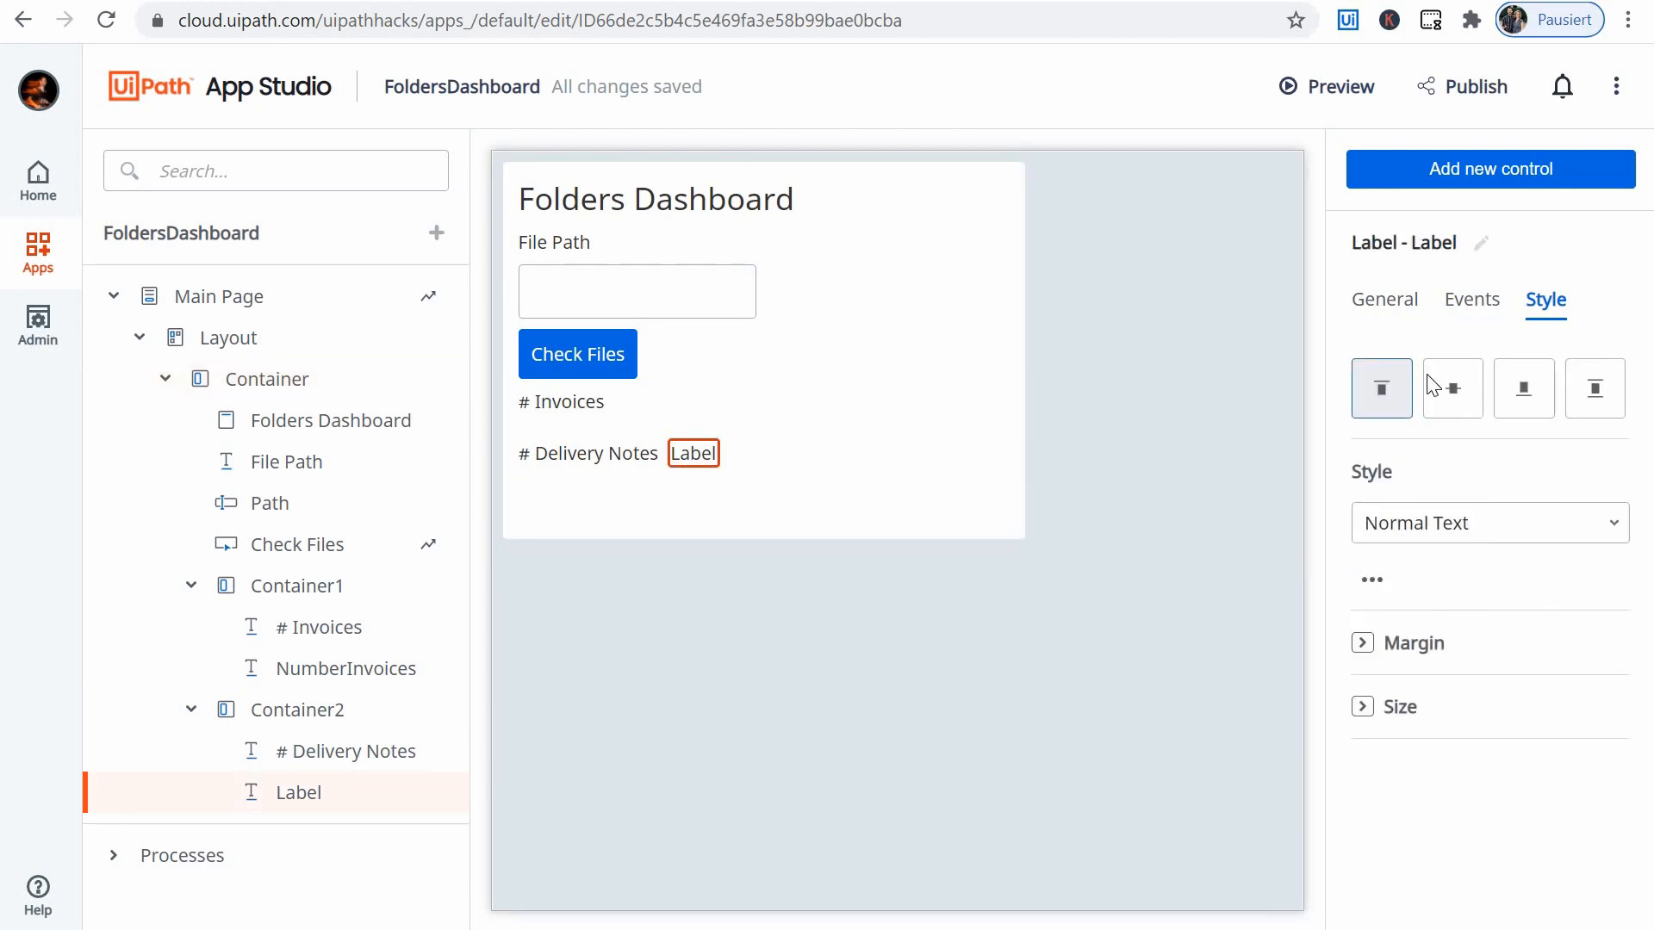
pyautogui.click(1384, 300)
pyautogui.moveTo(1466, 411); pyautogui.dragTo(1311, 379)
pyautogui.press('BackSpace')
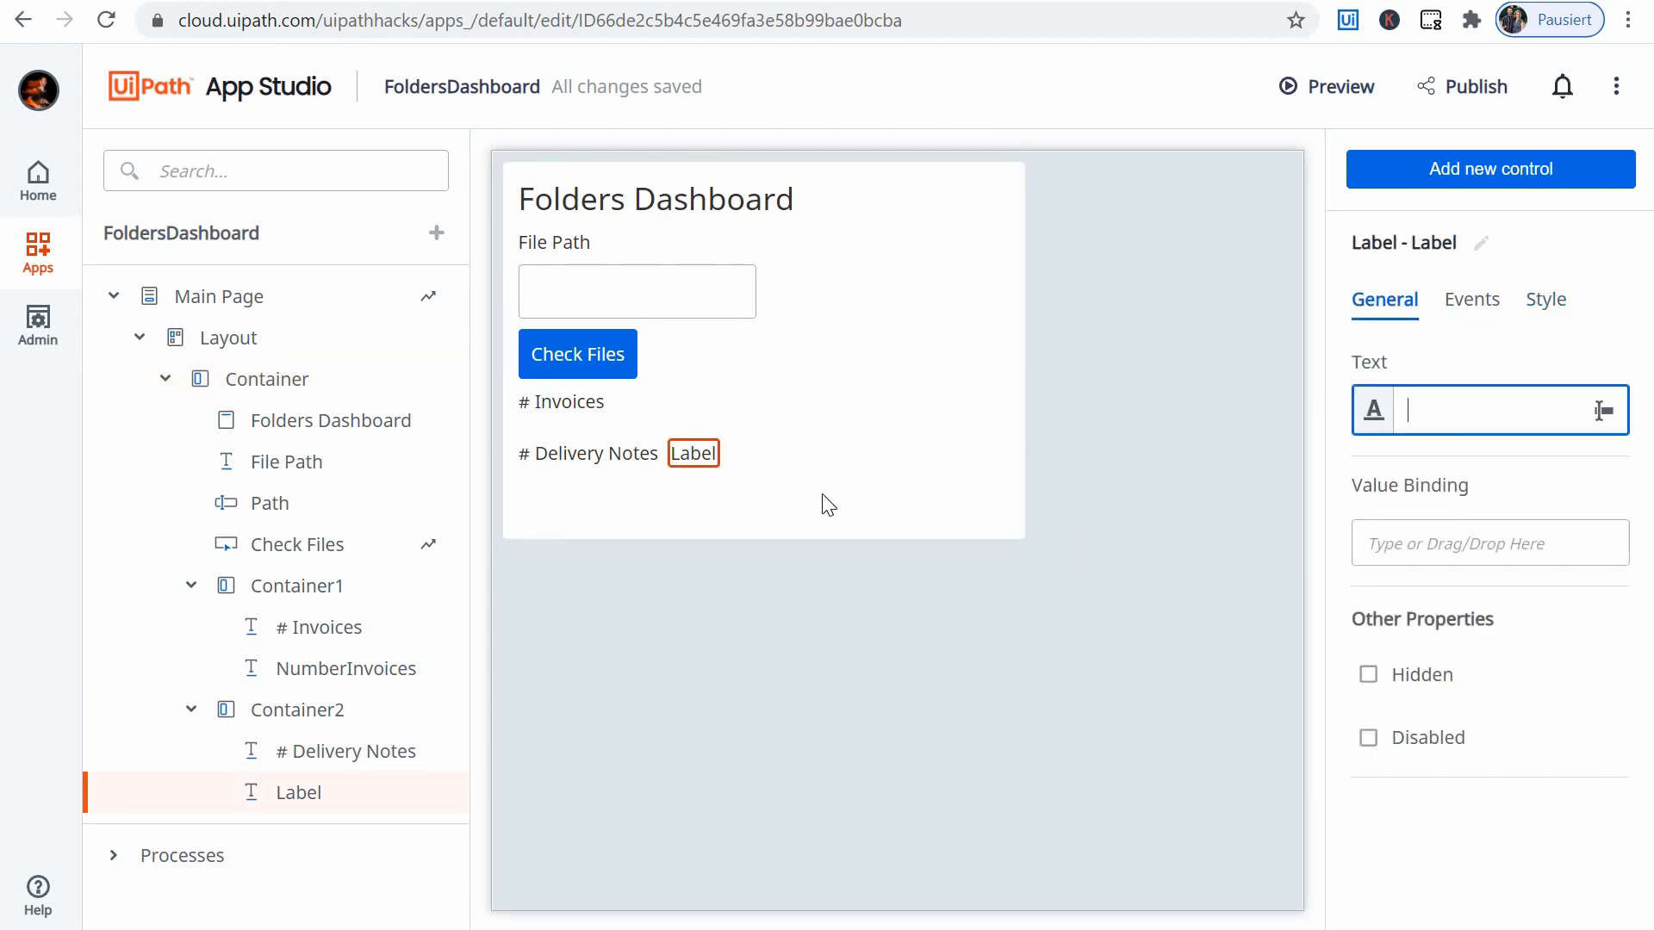
pyautogui.click(821, 495)
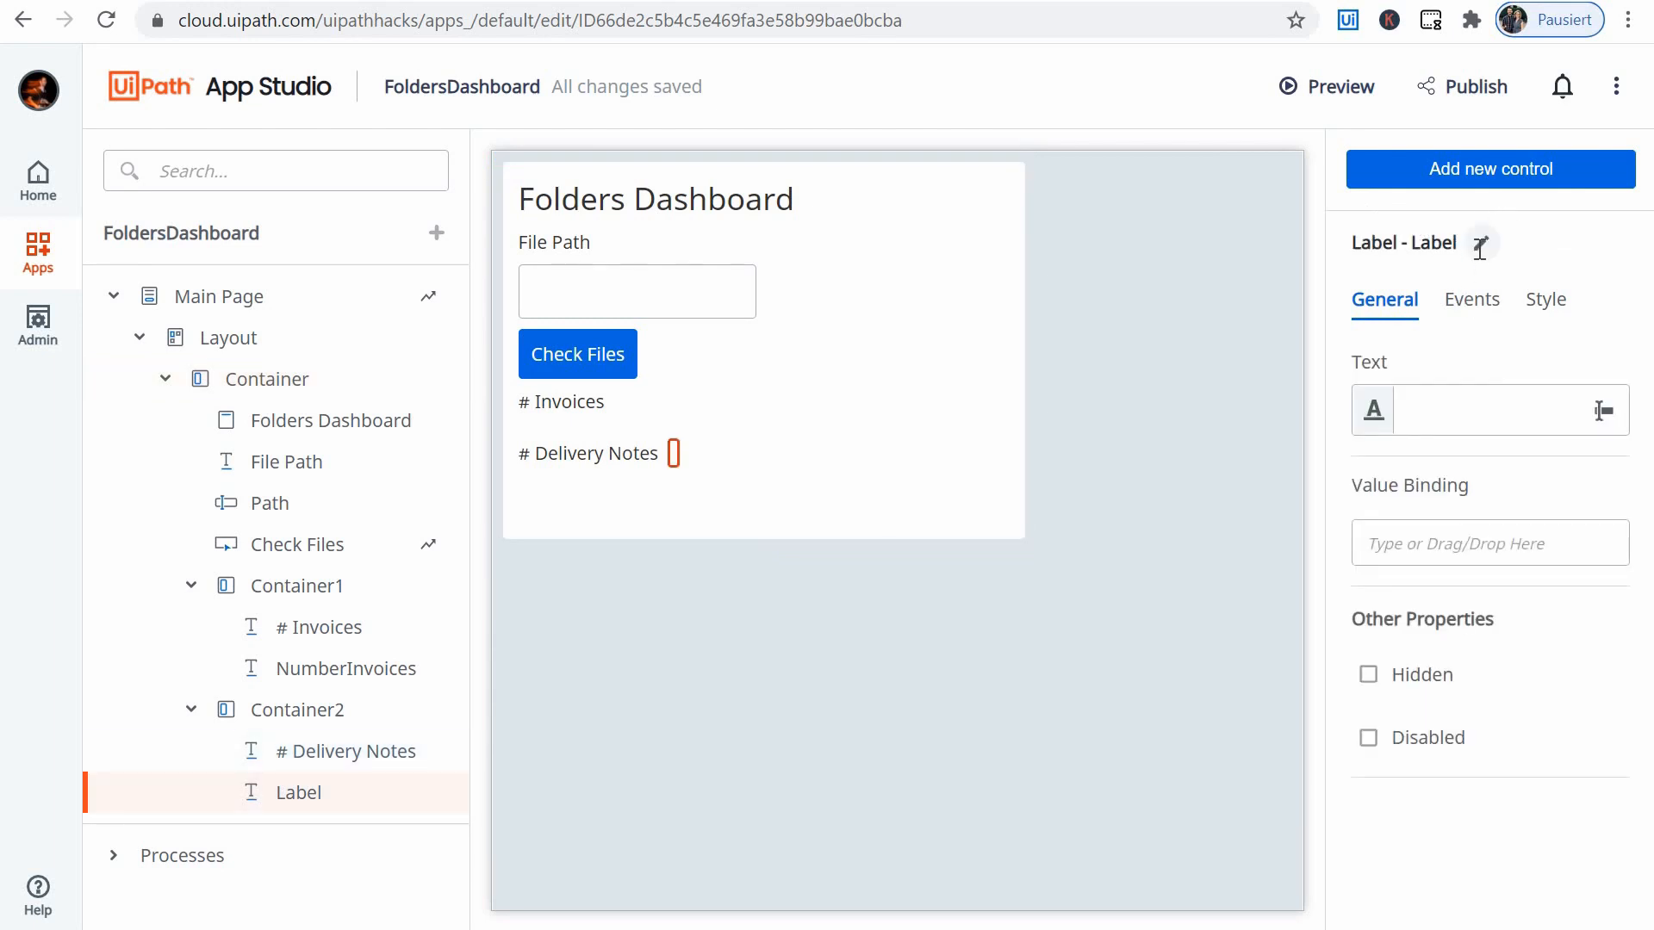
# - Rename the empty label control in Container2 to NumberDelNotes
pyautogui.click(1481, 243)
pyautogui.write('NumberDelNotes')
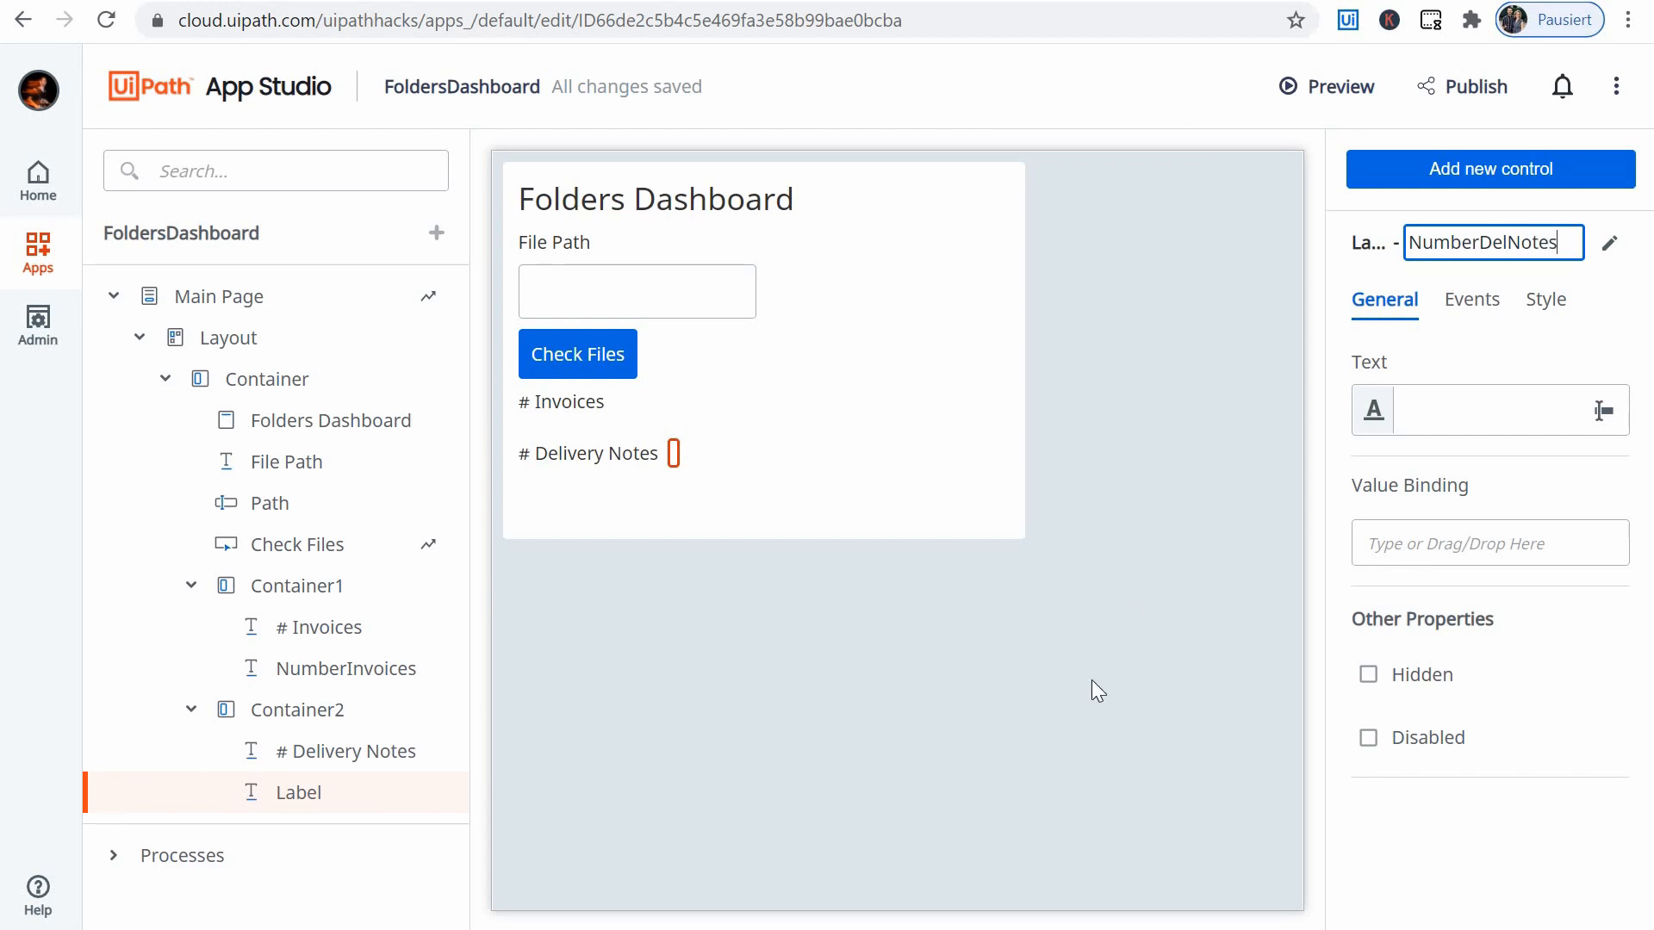
pyautogui.click(780, 356)
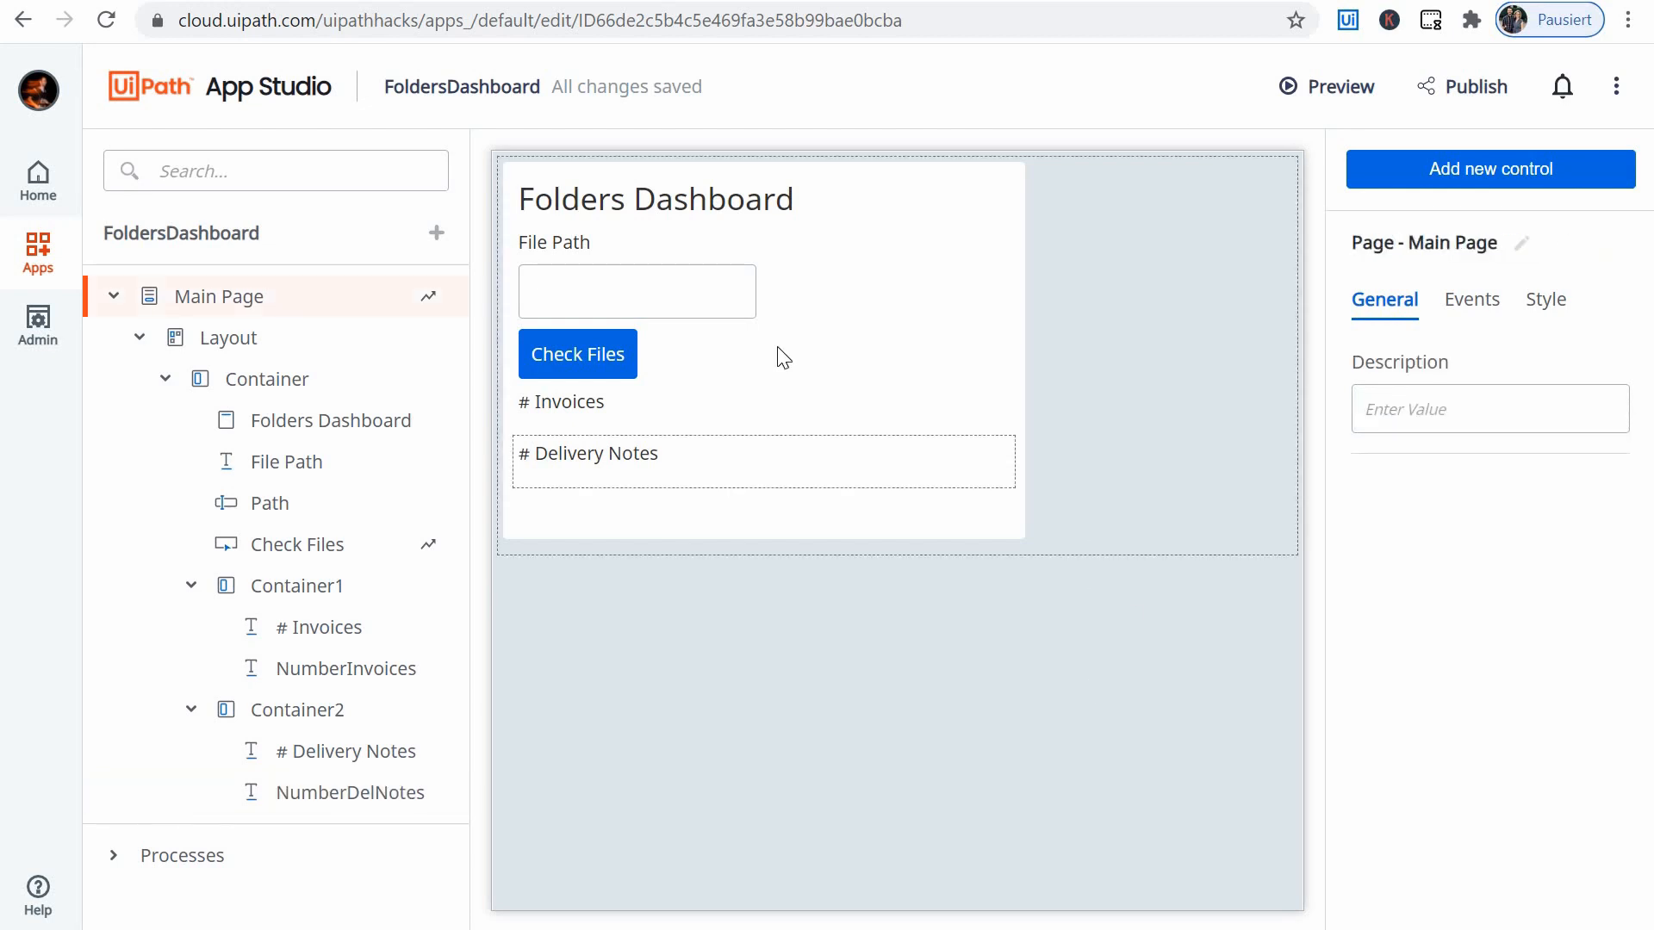
pyautogui.click(607, 410)
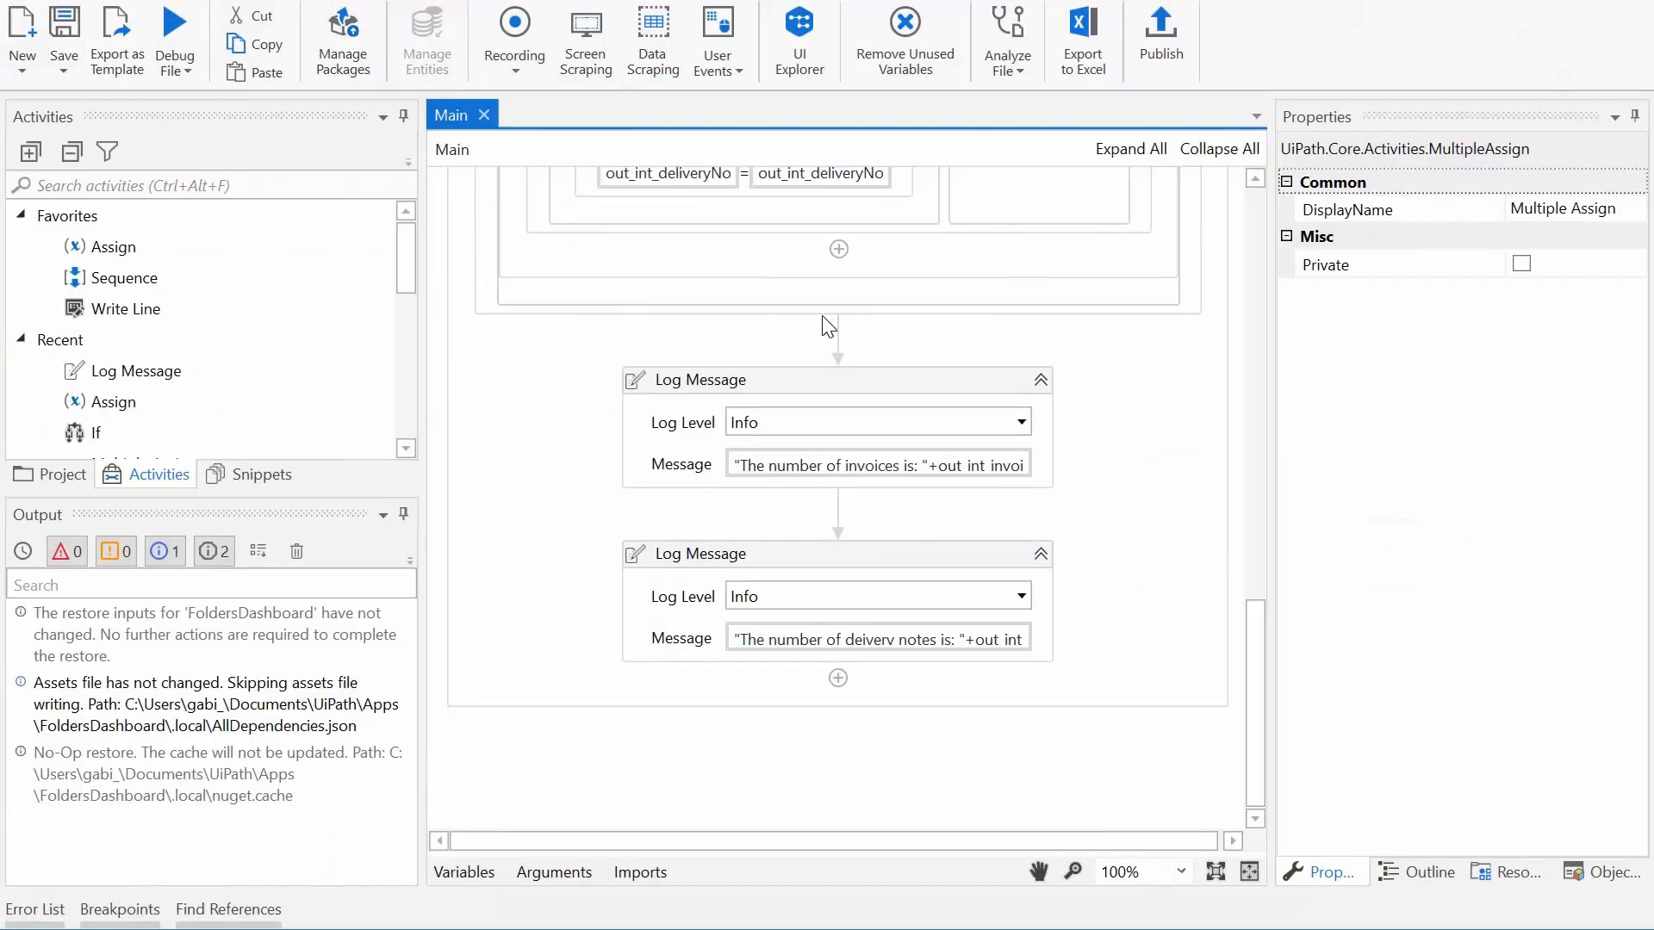
pyautogui.click(556, 872)
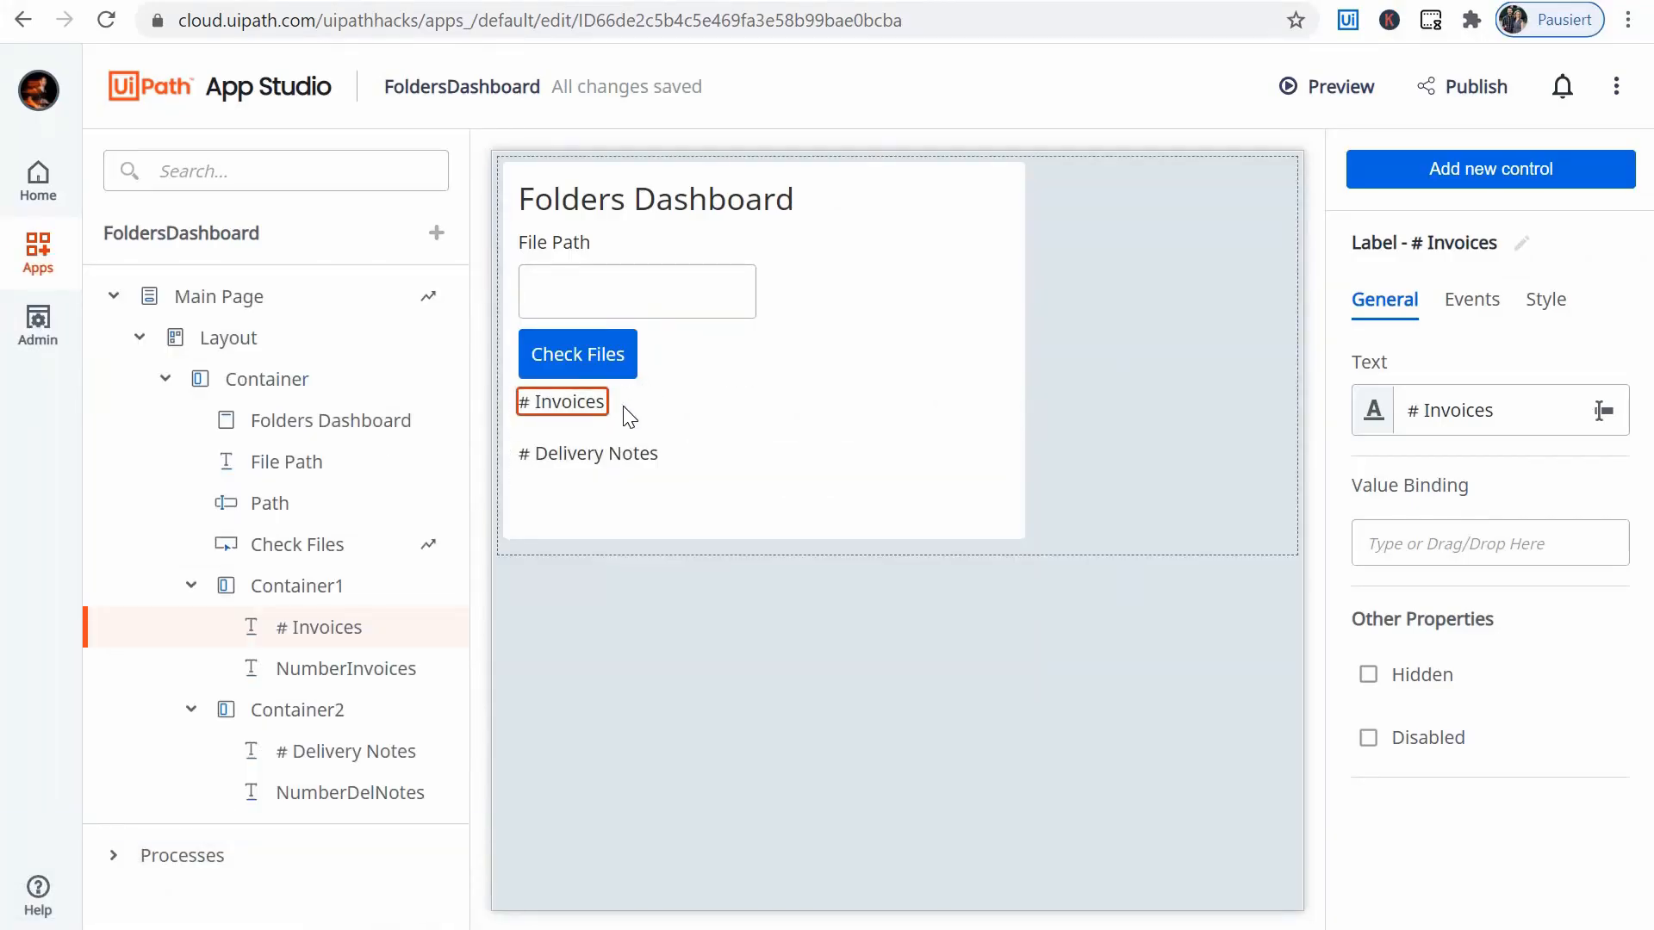
pyautogui.click(619, 402)
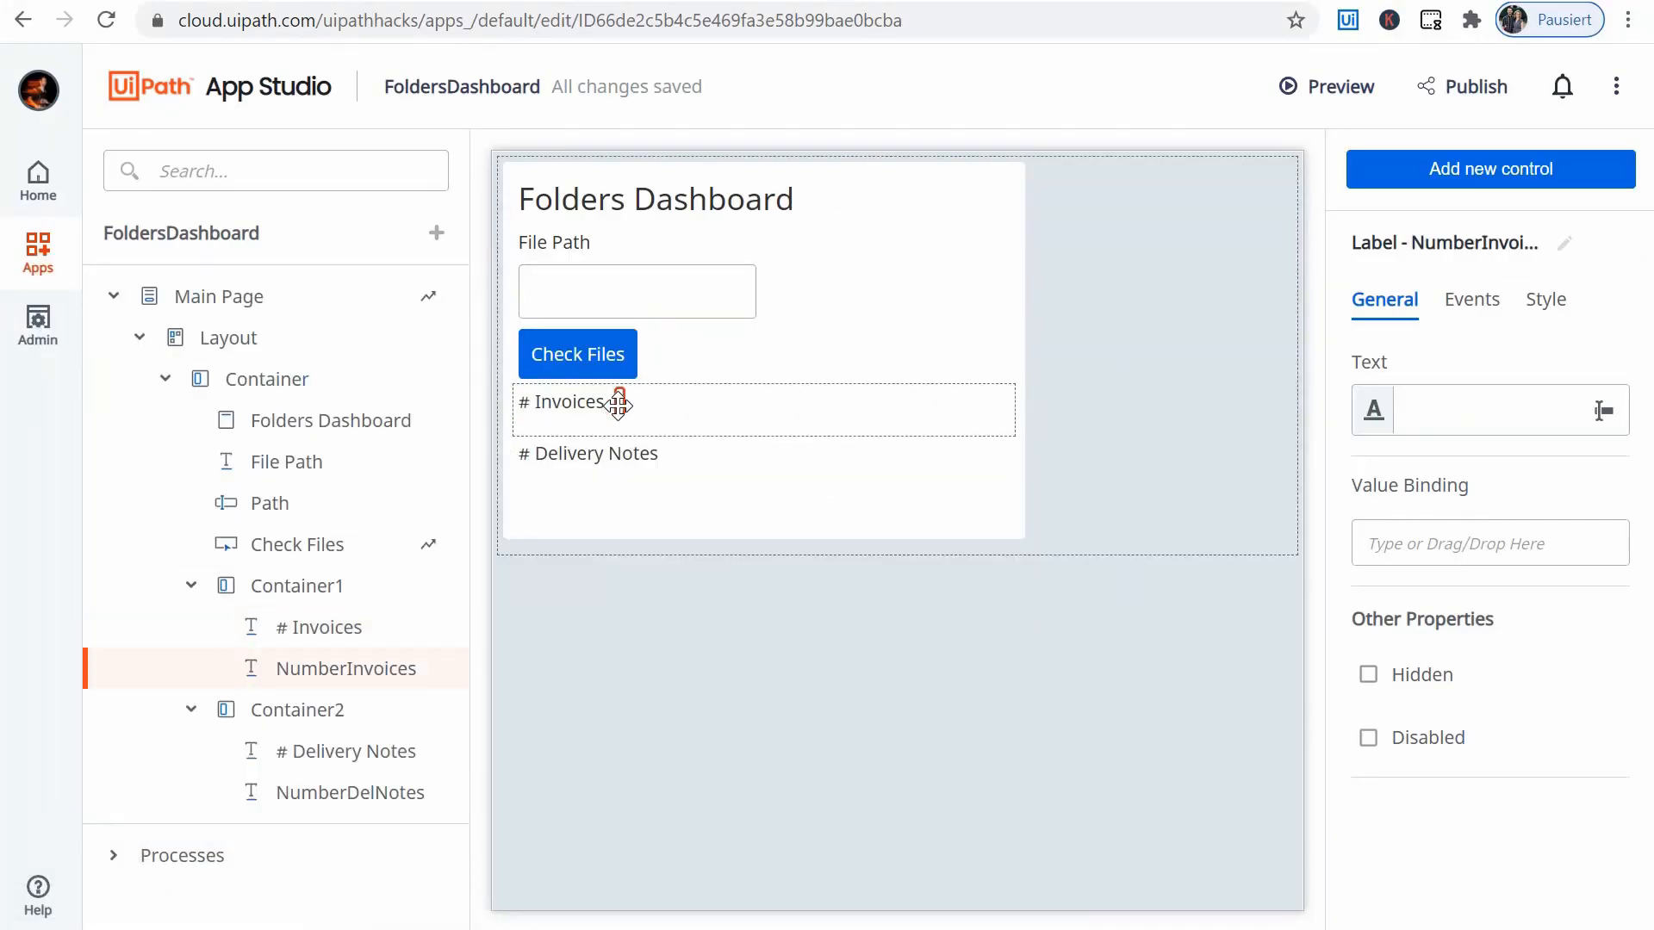
# - Edit the Check Files button's click rule and add a Set Values action under When completed of the Start process rule
pyautogui.click(622, 358)
pyautogui.click(1467, 299)
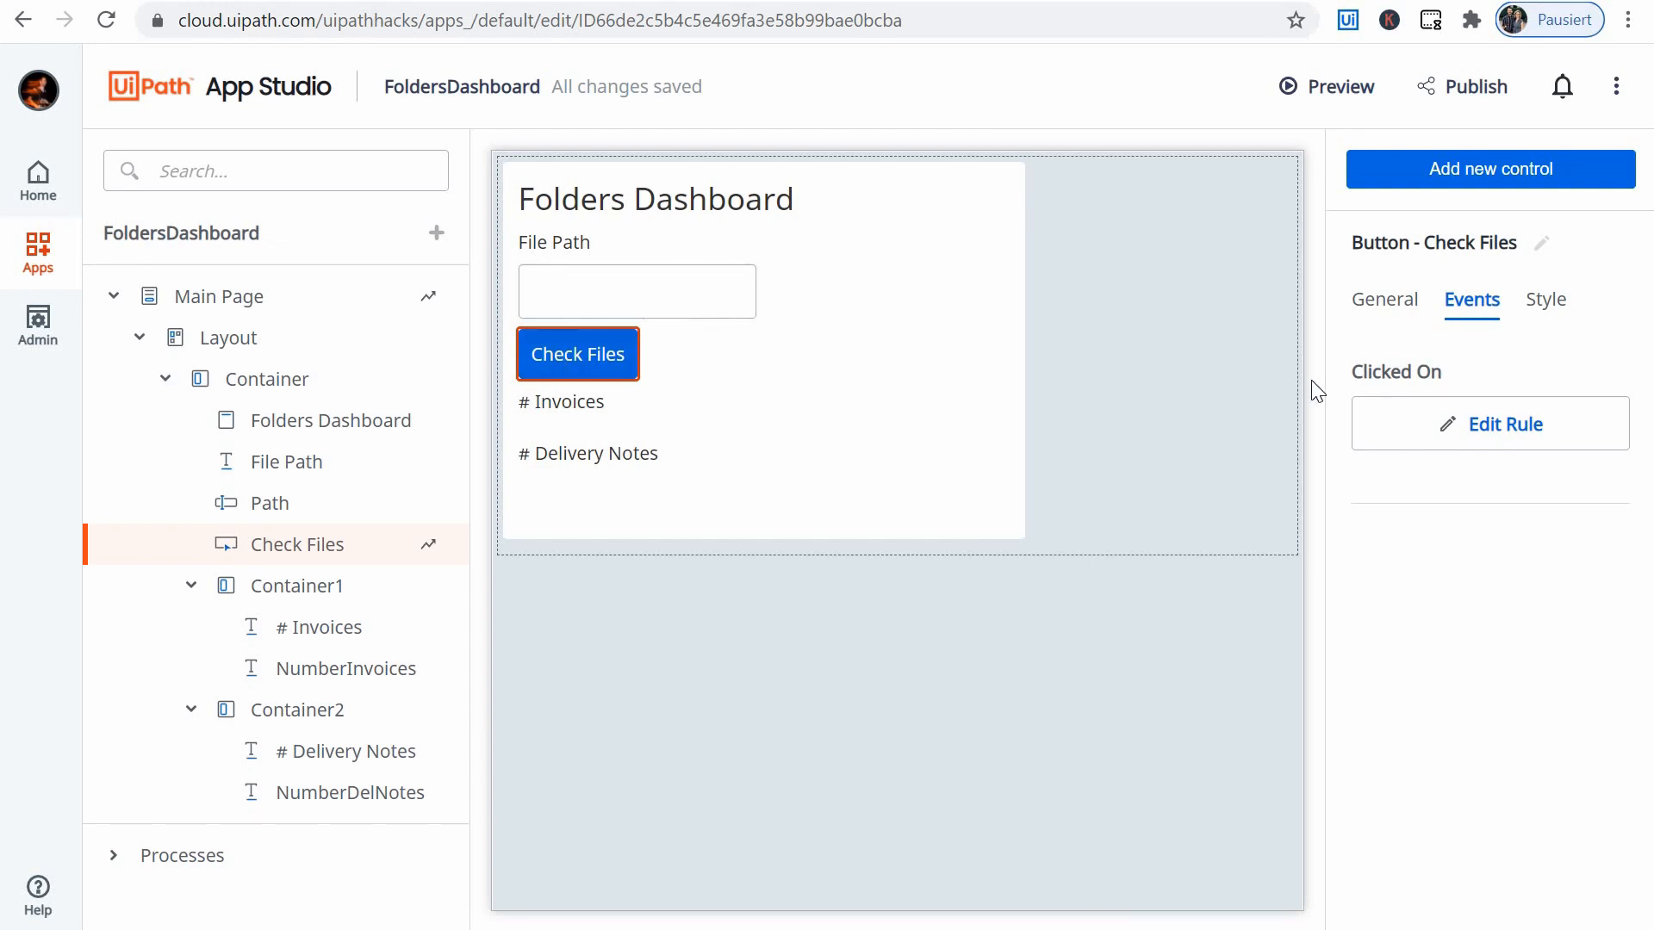
pyautogui.click(1551, 406)
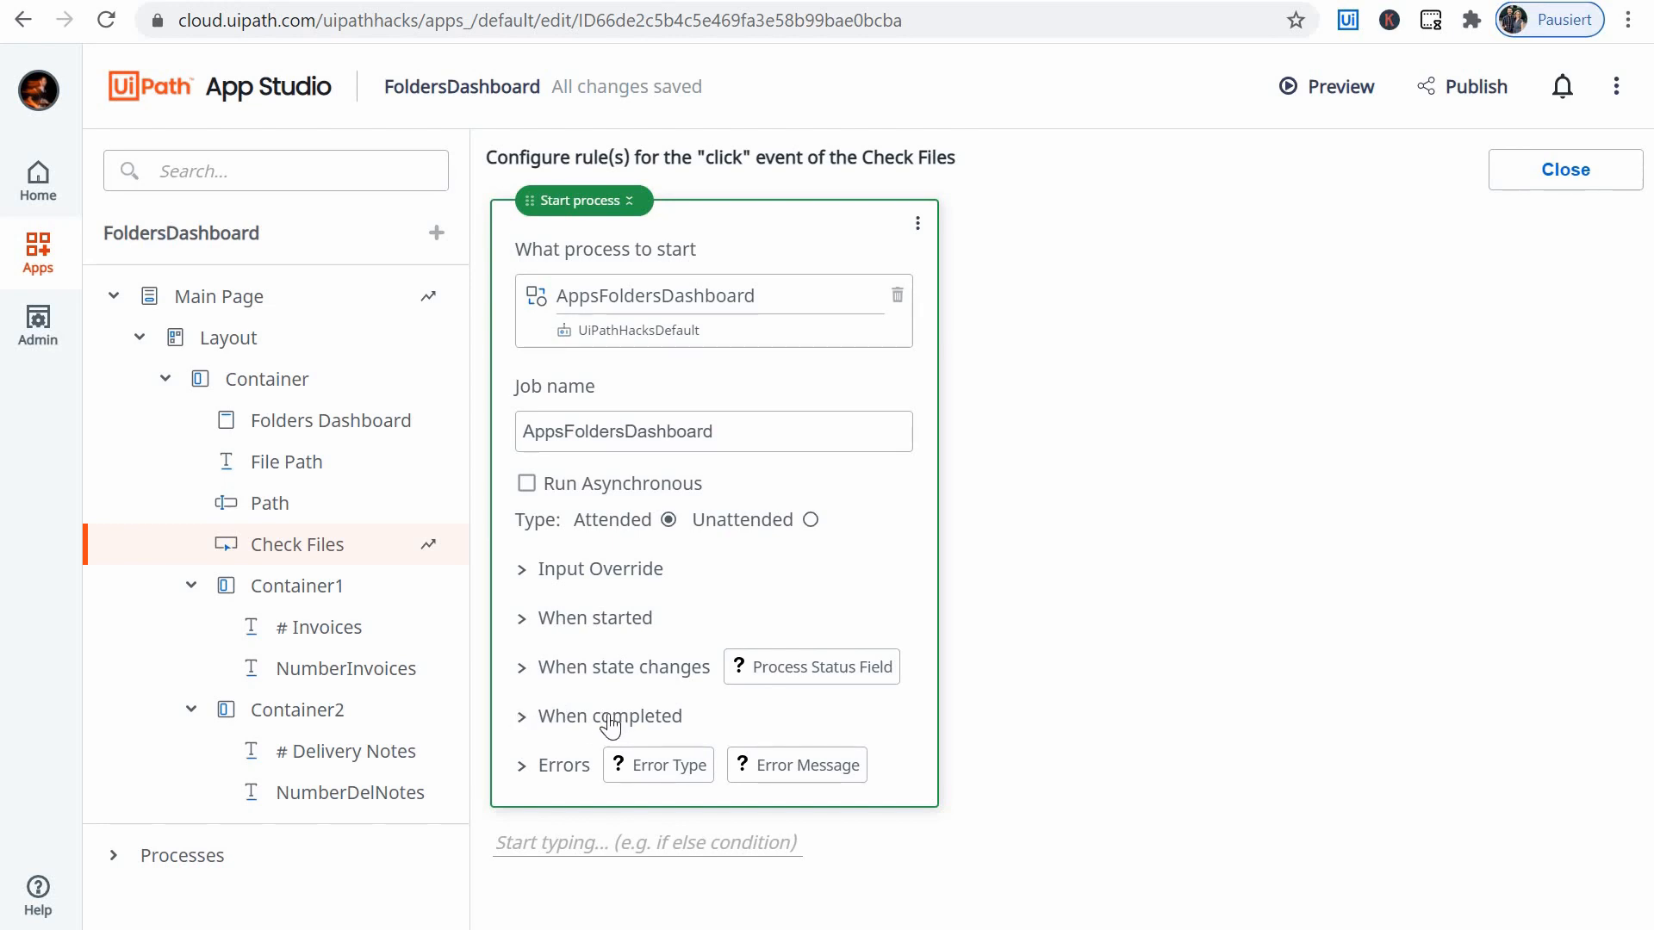
pyautogui.click(528, 718)
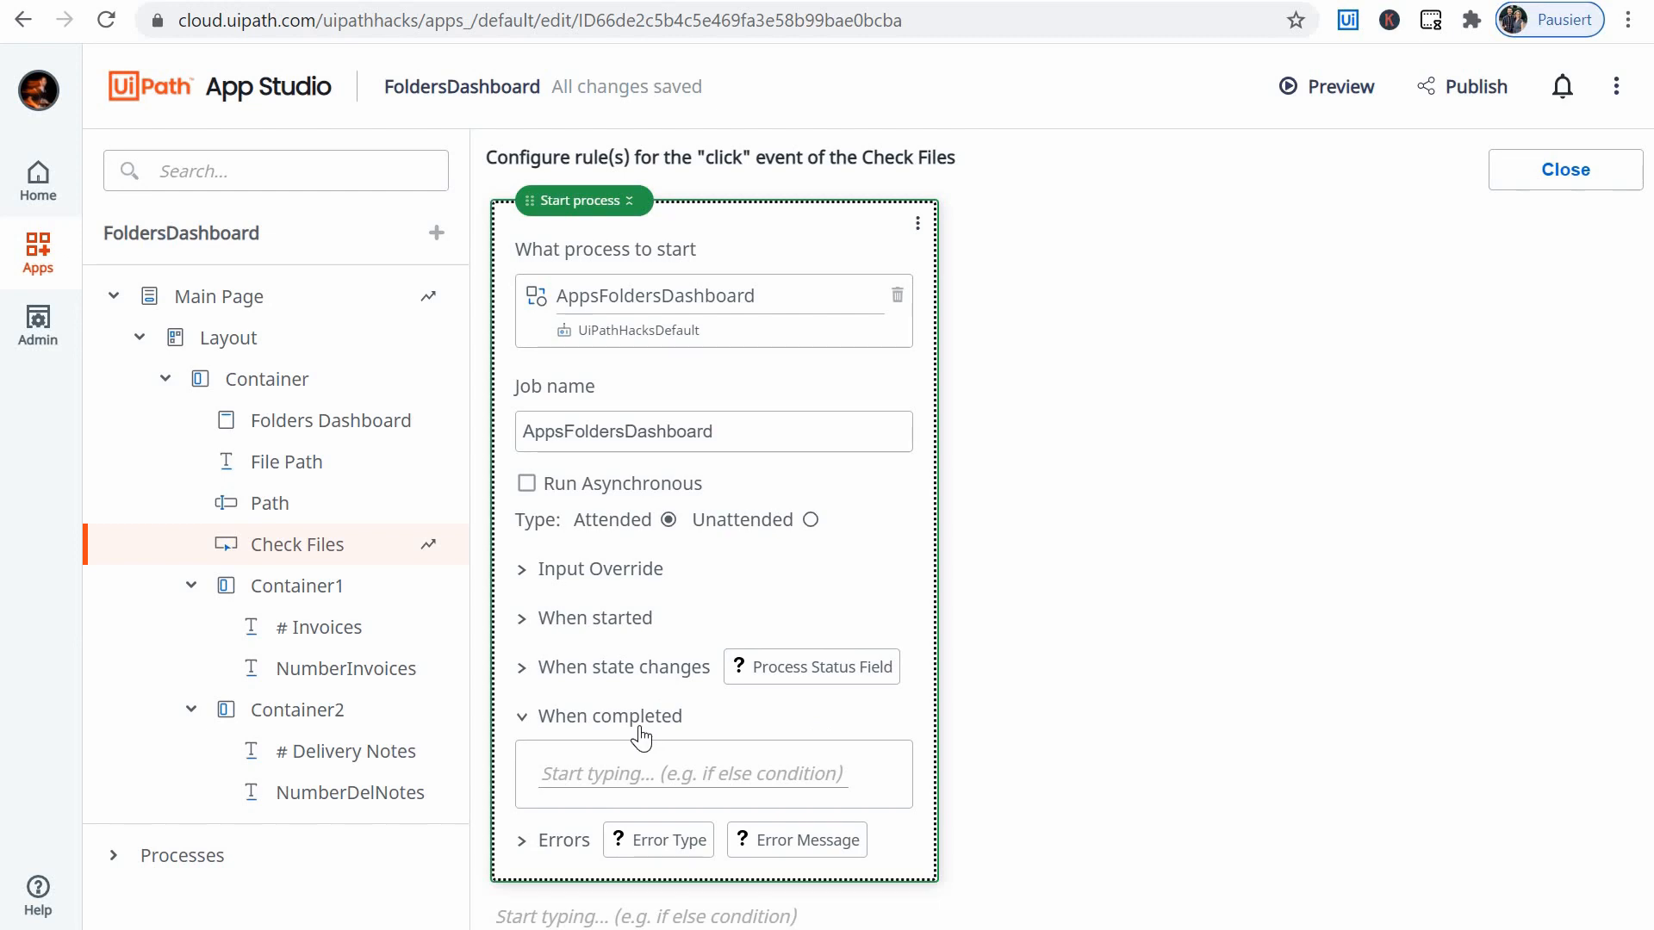
pyautogui.click(607, 772)
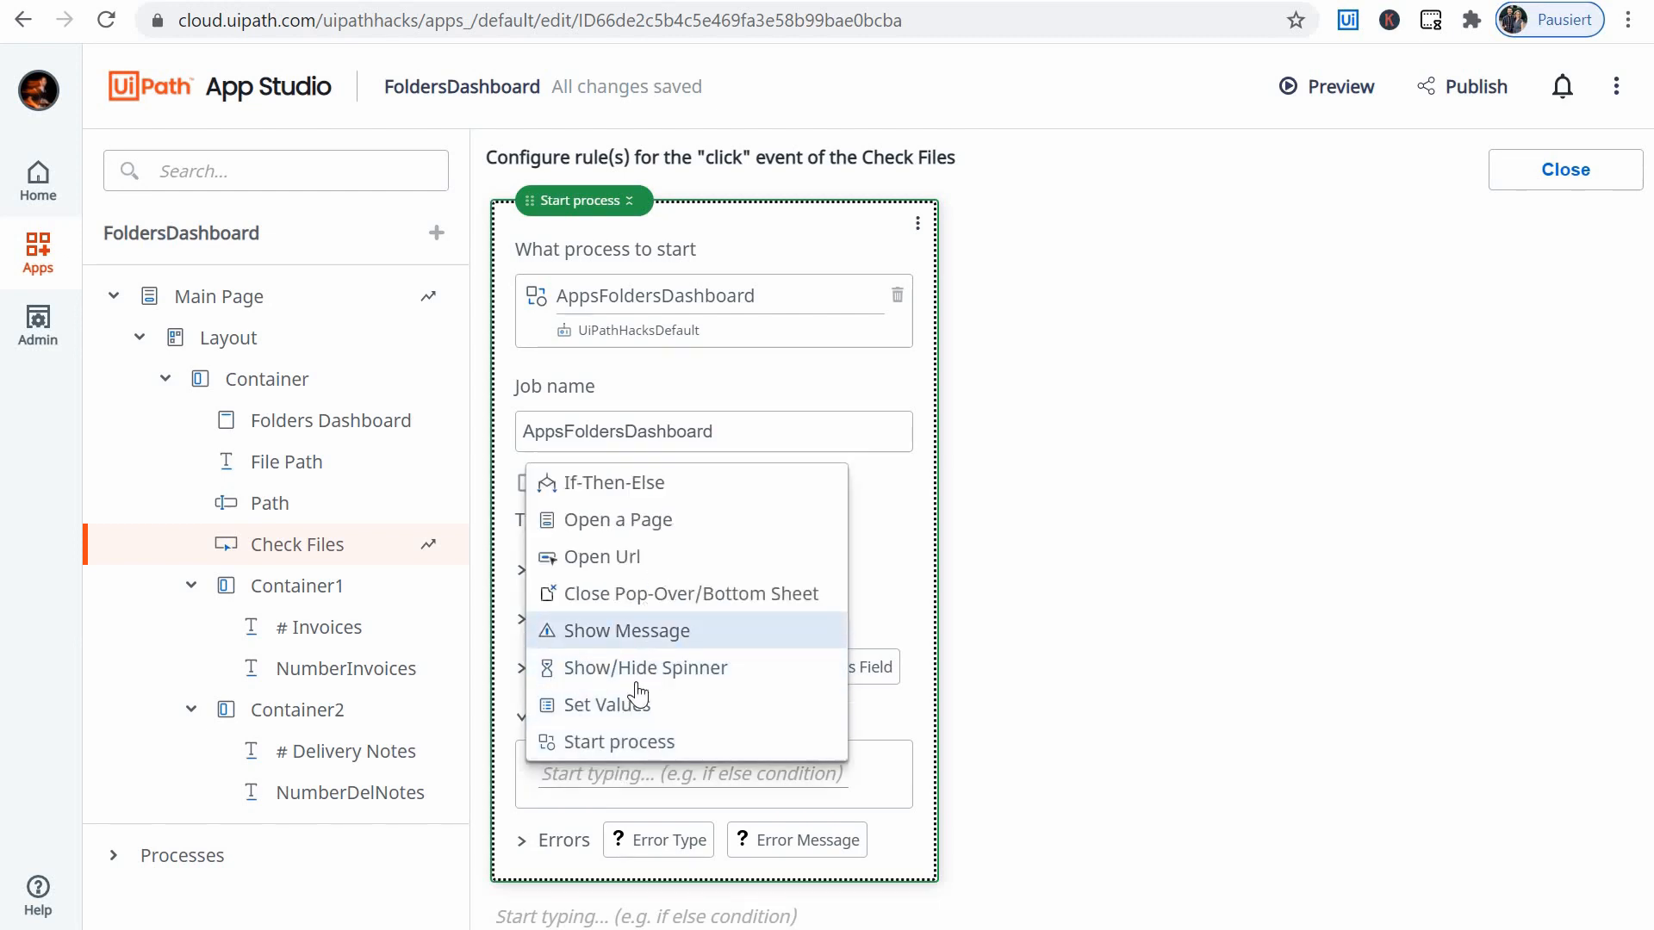
pyautogui.click(647, 713)
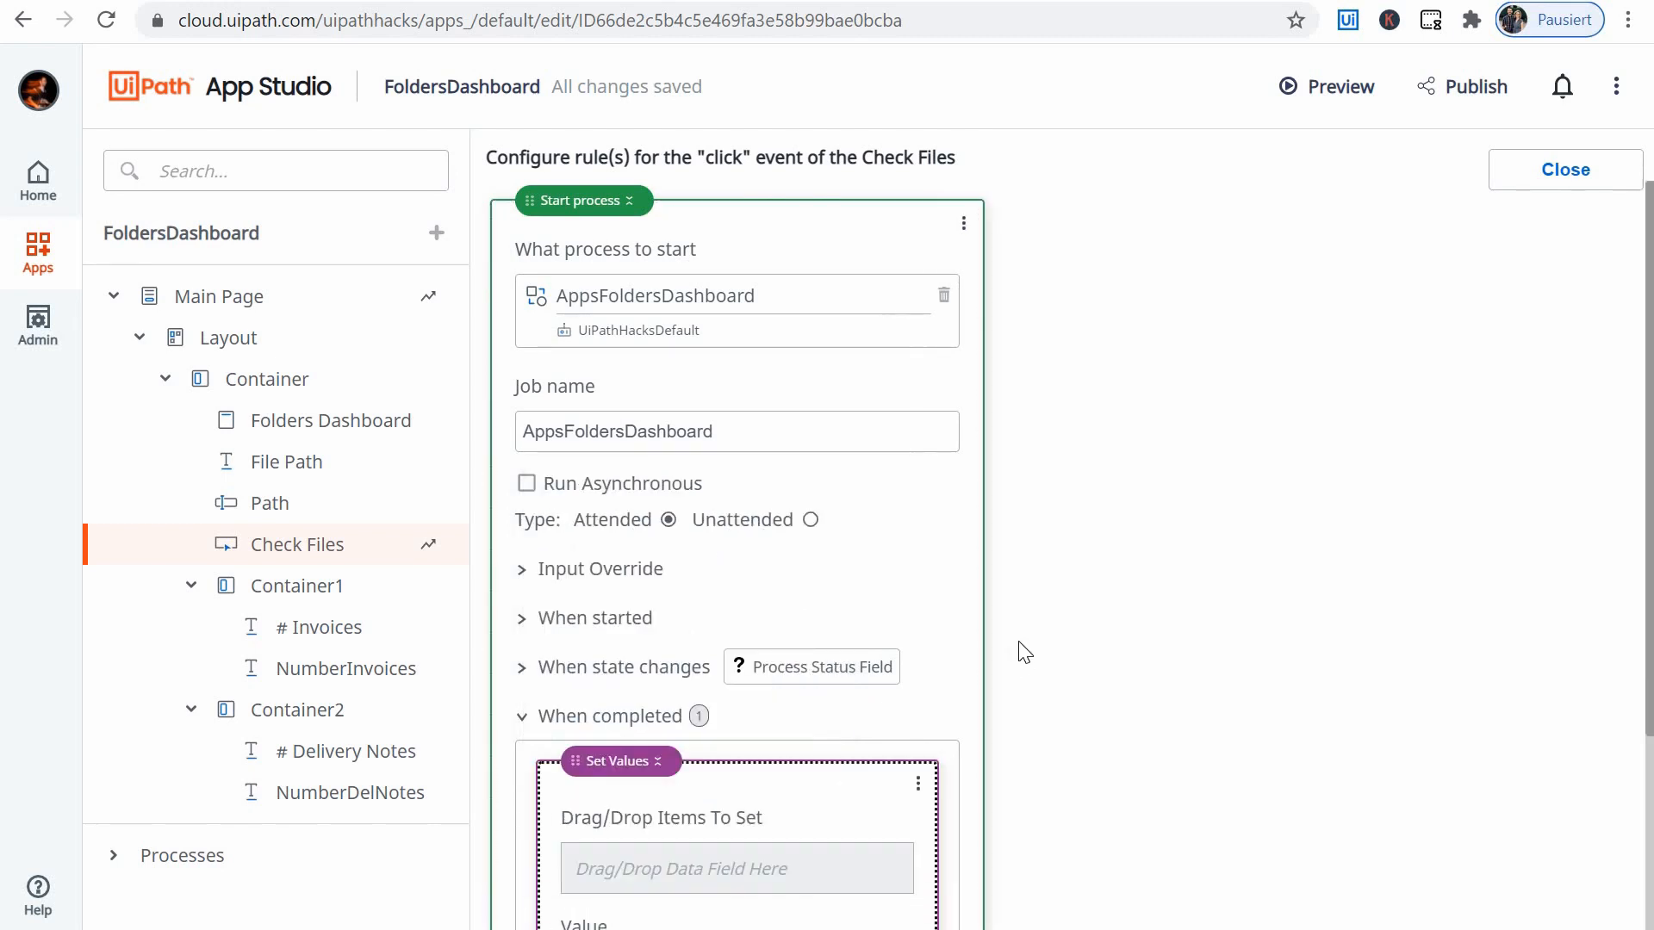
# - Make the NumberInvoices value the item to set in the Set Values action under When completed
pyautogui.scroll(-3, 741, 611)
pyautogui.click(685, 600)
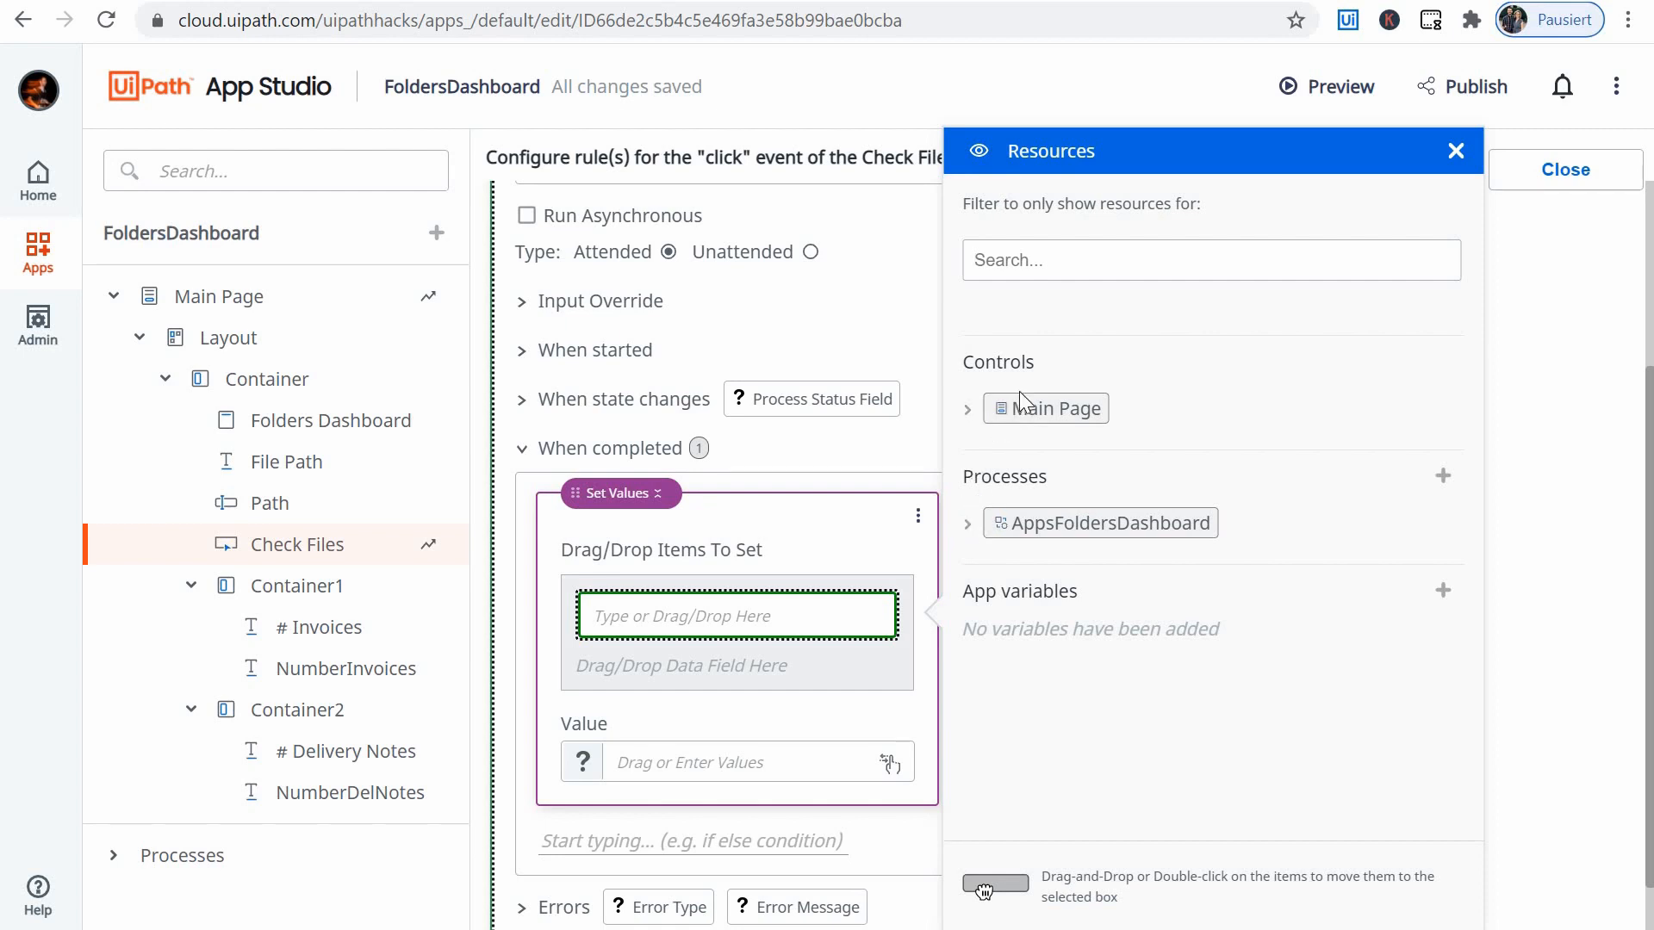
pyautogui.click(966, 412)
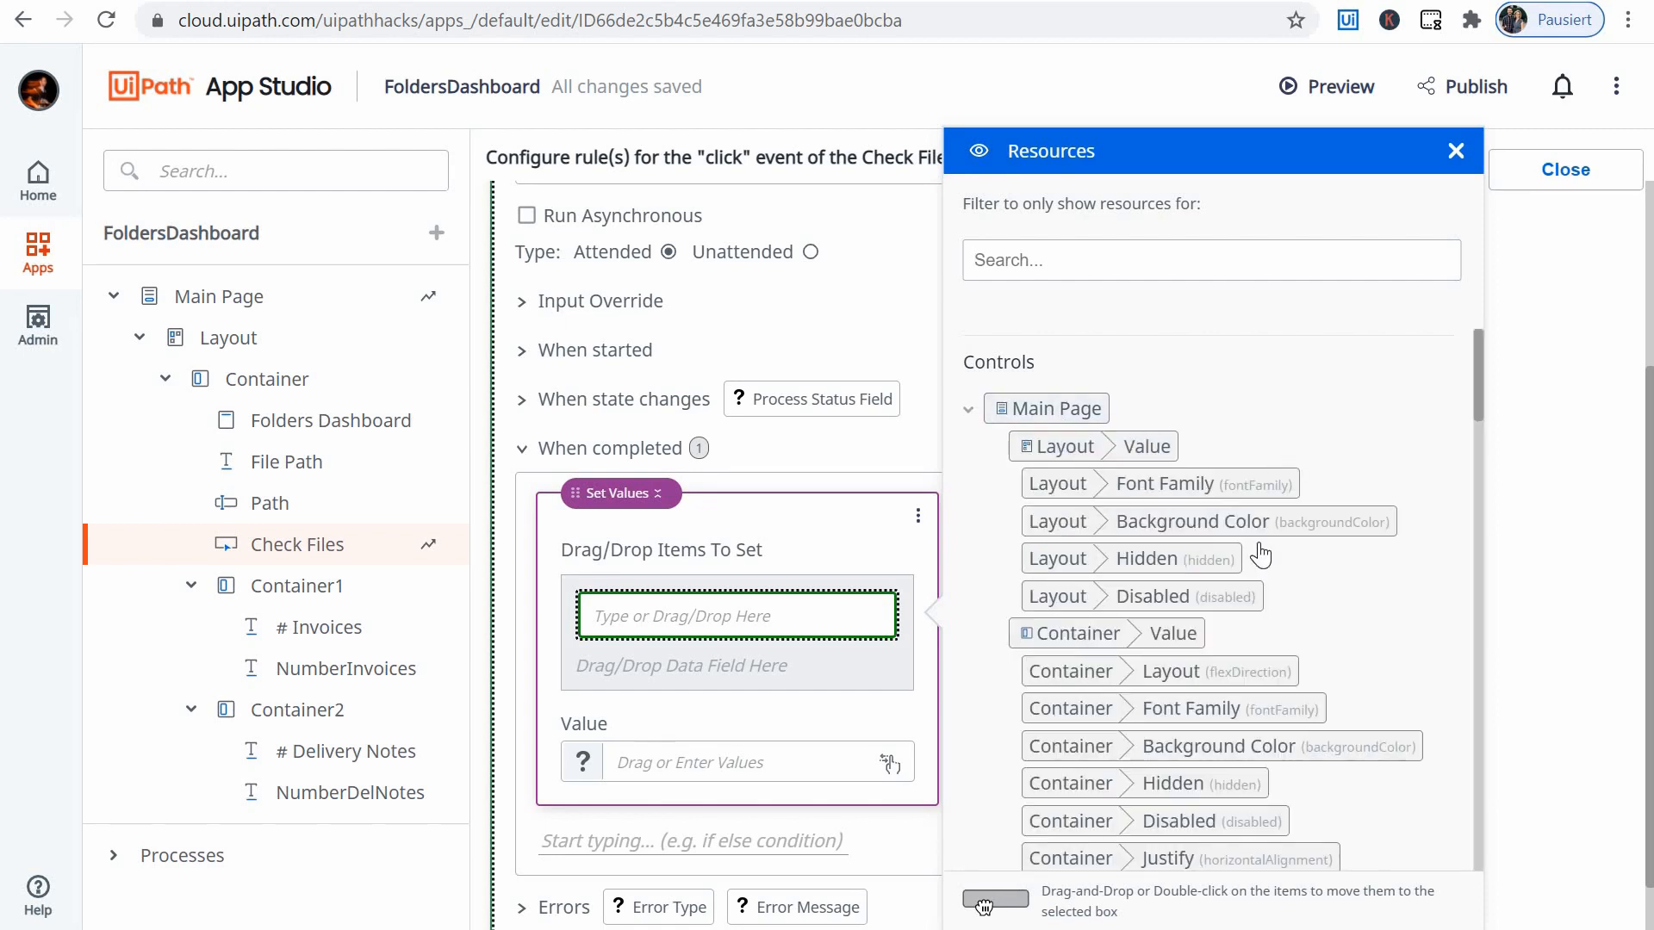
pyautogui.scroll(-13, 1263, 540)
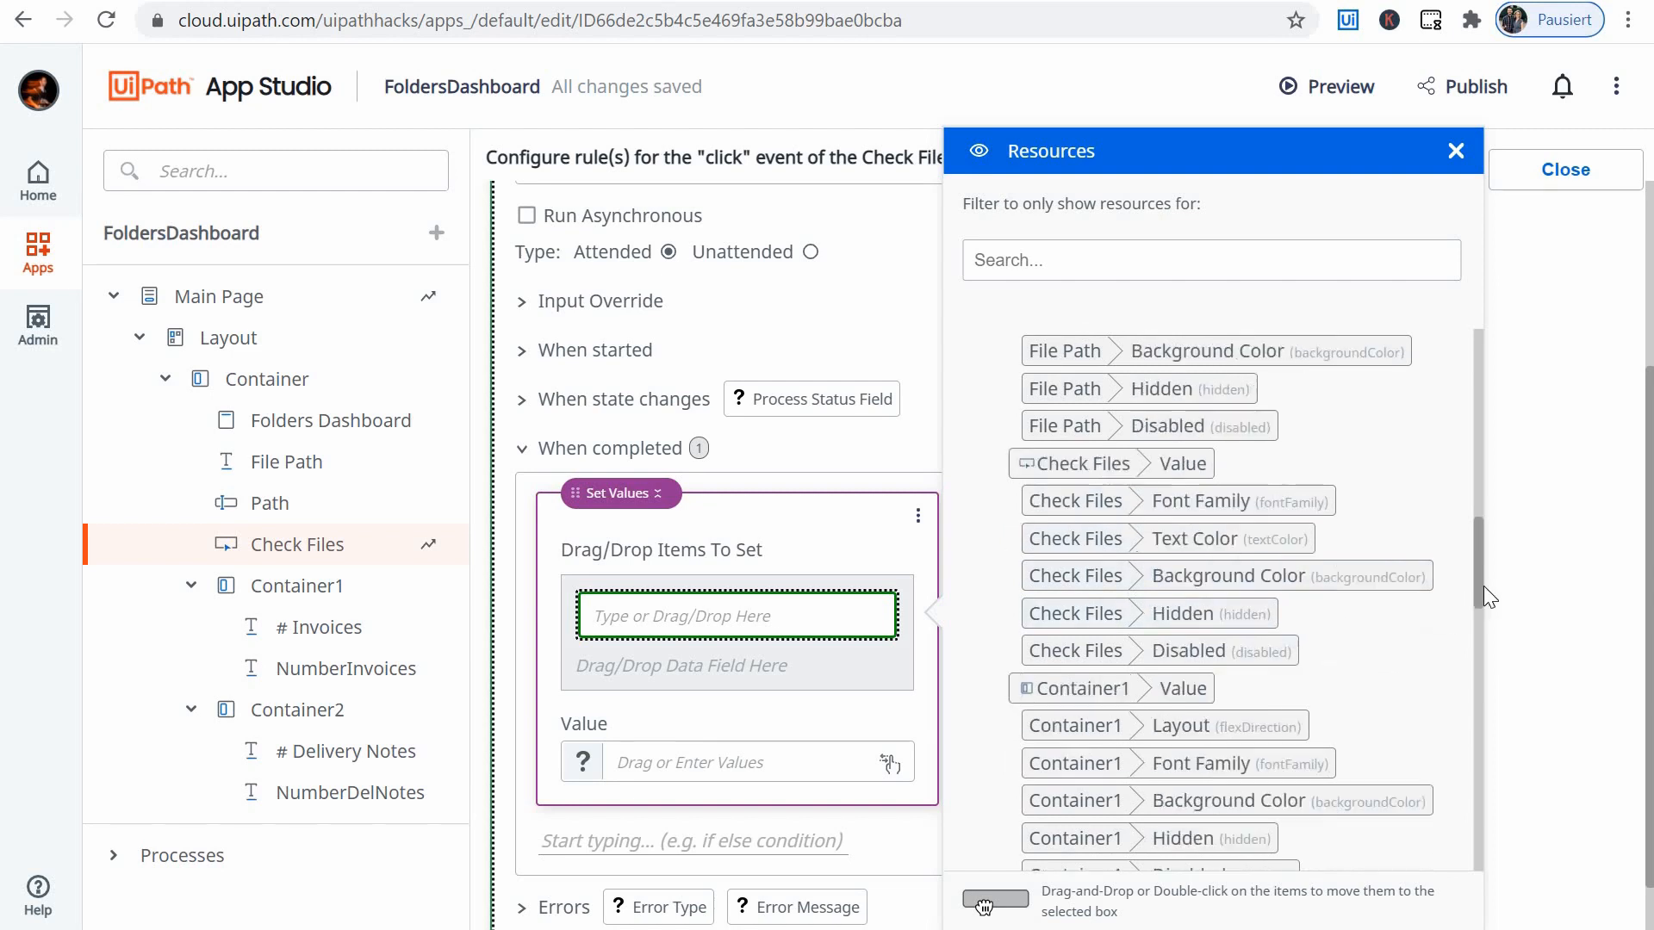
pyautogui.moveTo(1484, 586); pyautogui.dragTo(1464, 775)
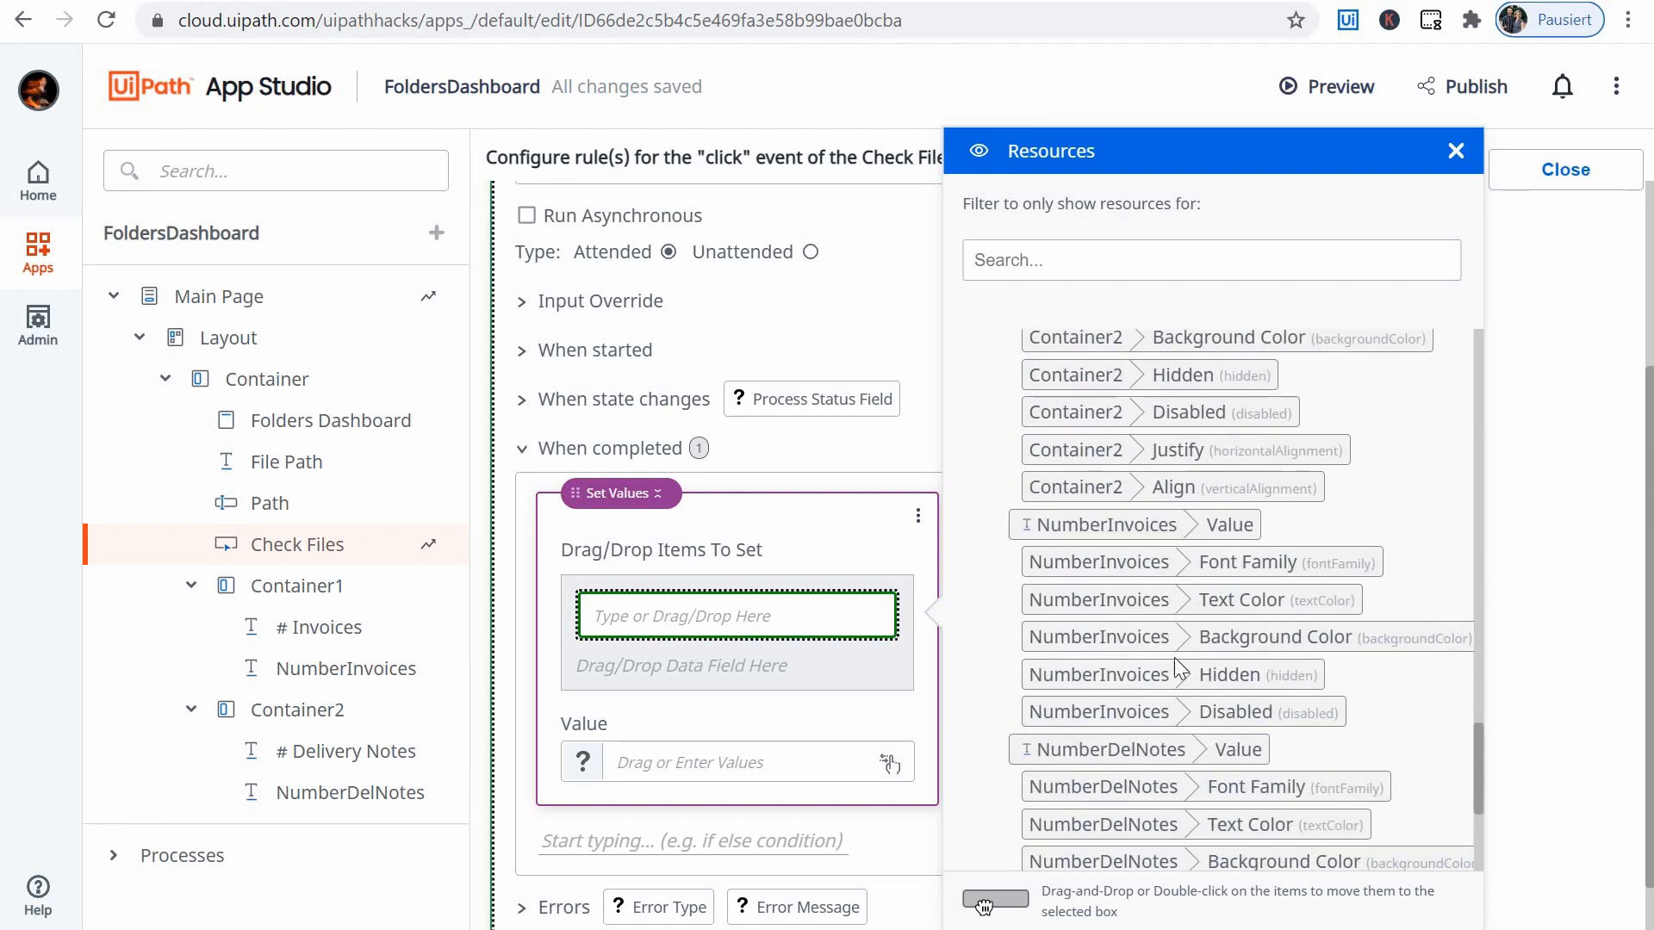
pyautogui.moveTo(1161, 535); pyautogui.dragTo(678, 612)
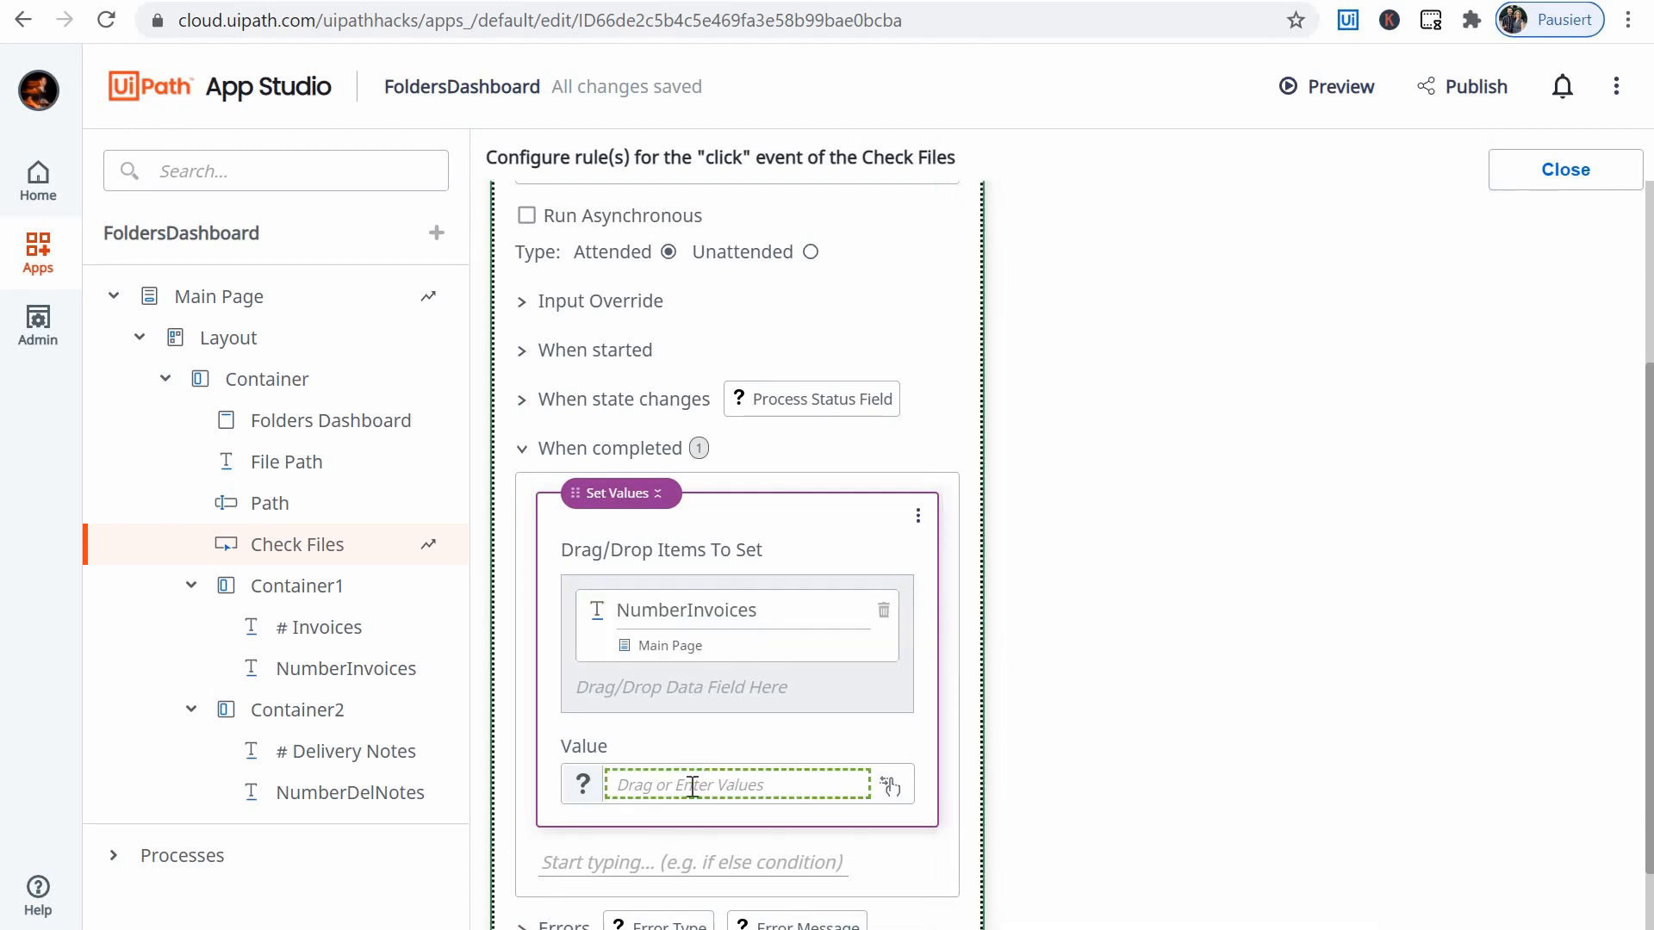
# - Set the value assigned to NumberInvoices to the out_int_invoices output of the AppsFoldersDashboard process
pyautogui.click(684, 781)
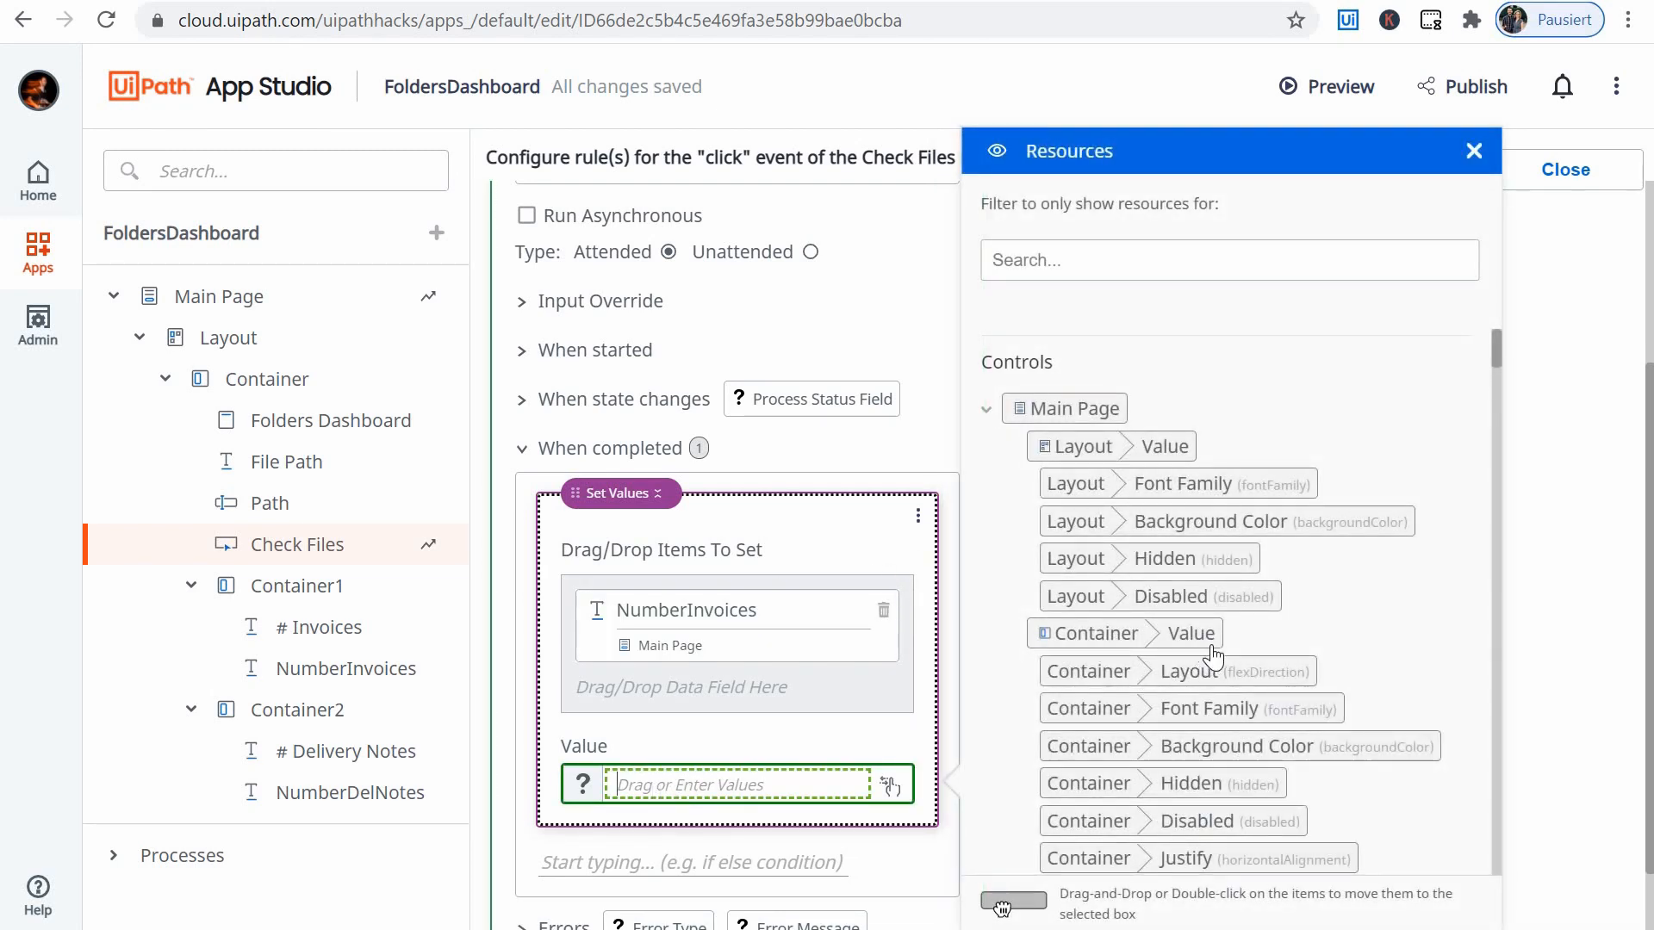
pyautogui.scroll(-15, 1206, 662)
pyautogui.scroll(-10, 1216, 655)
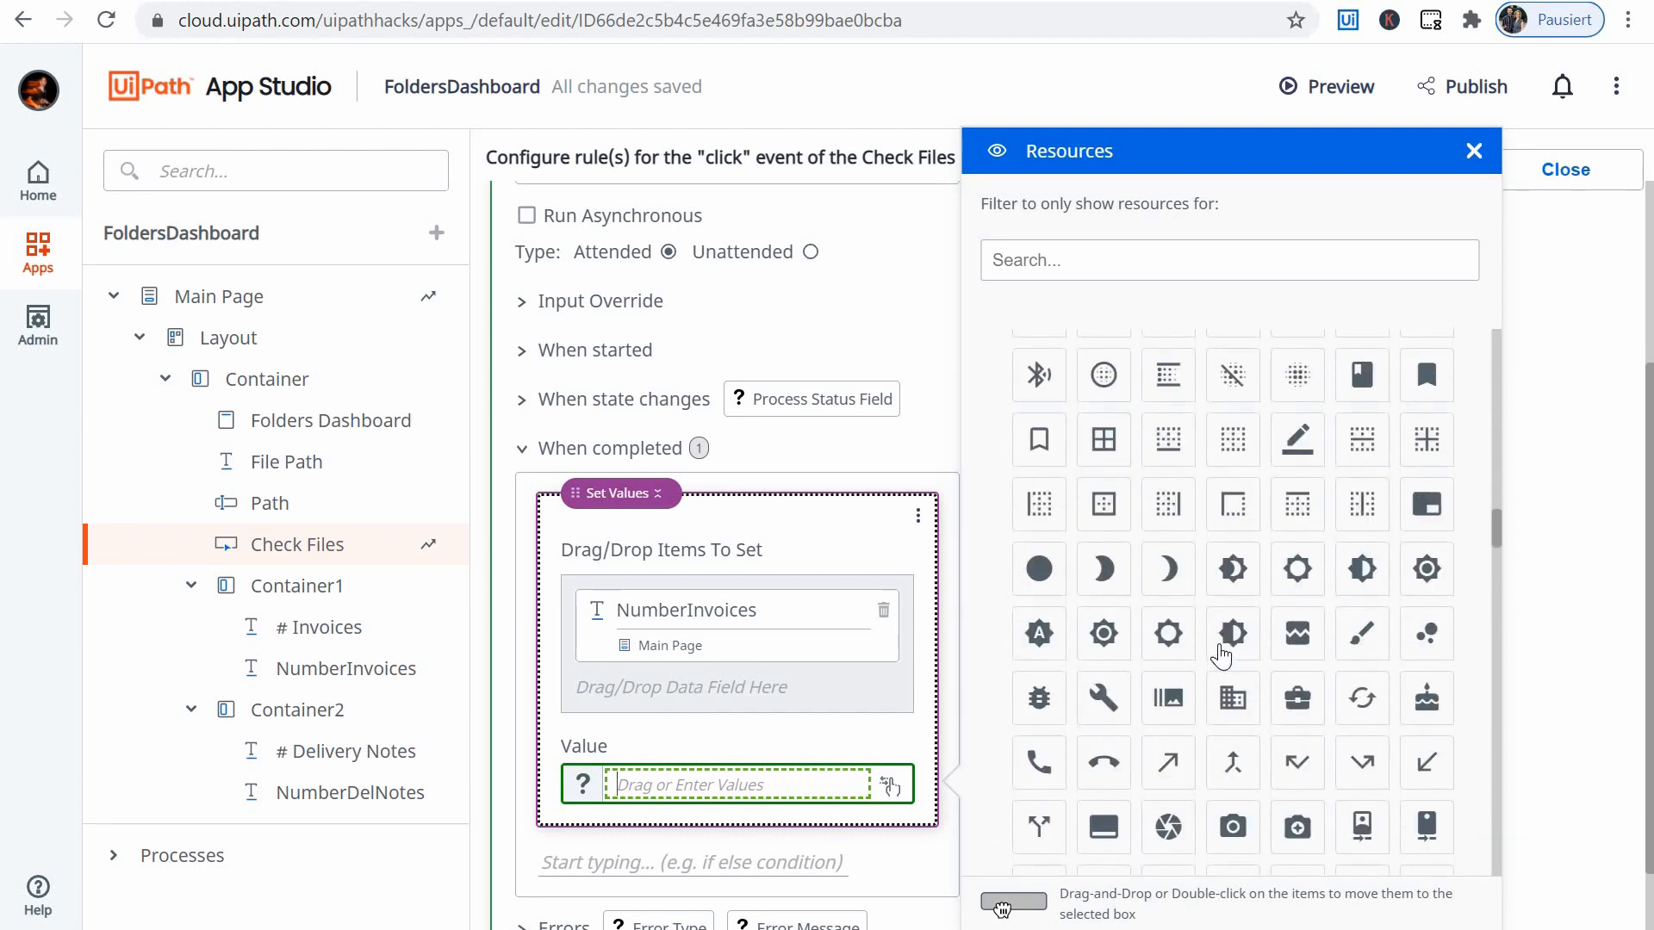
pyautogui.scroll(6, 1223, 653)
pyautogui.click(1007, 661)
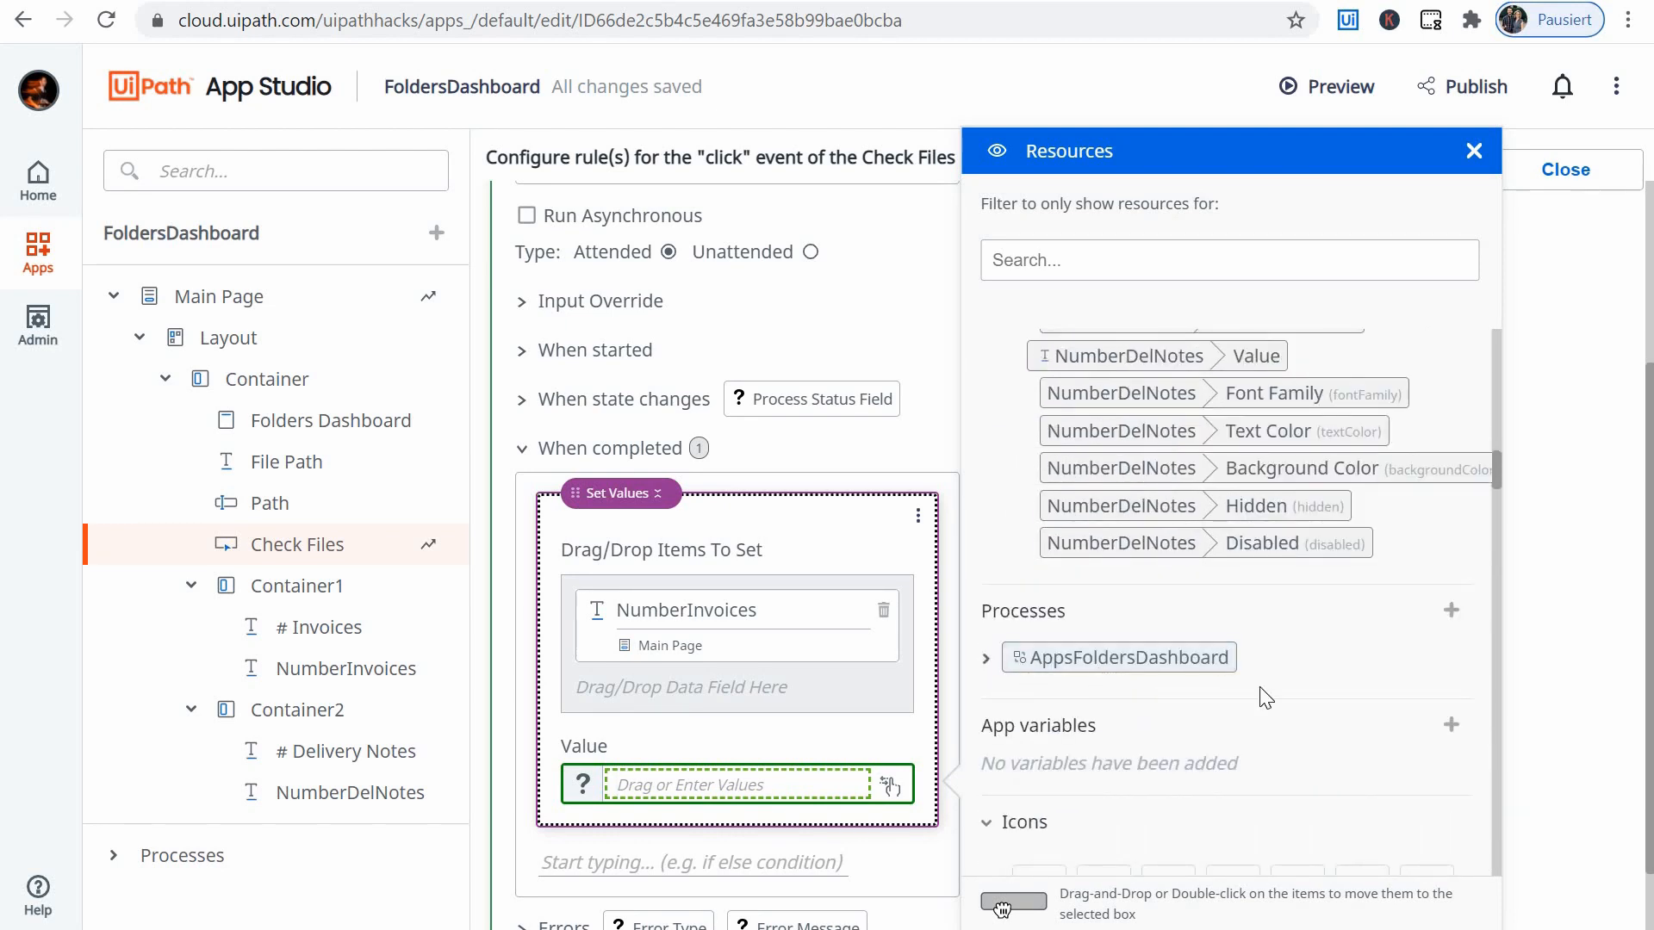
pyautogui.scroll(-1, 1241, 680)
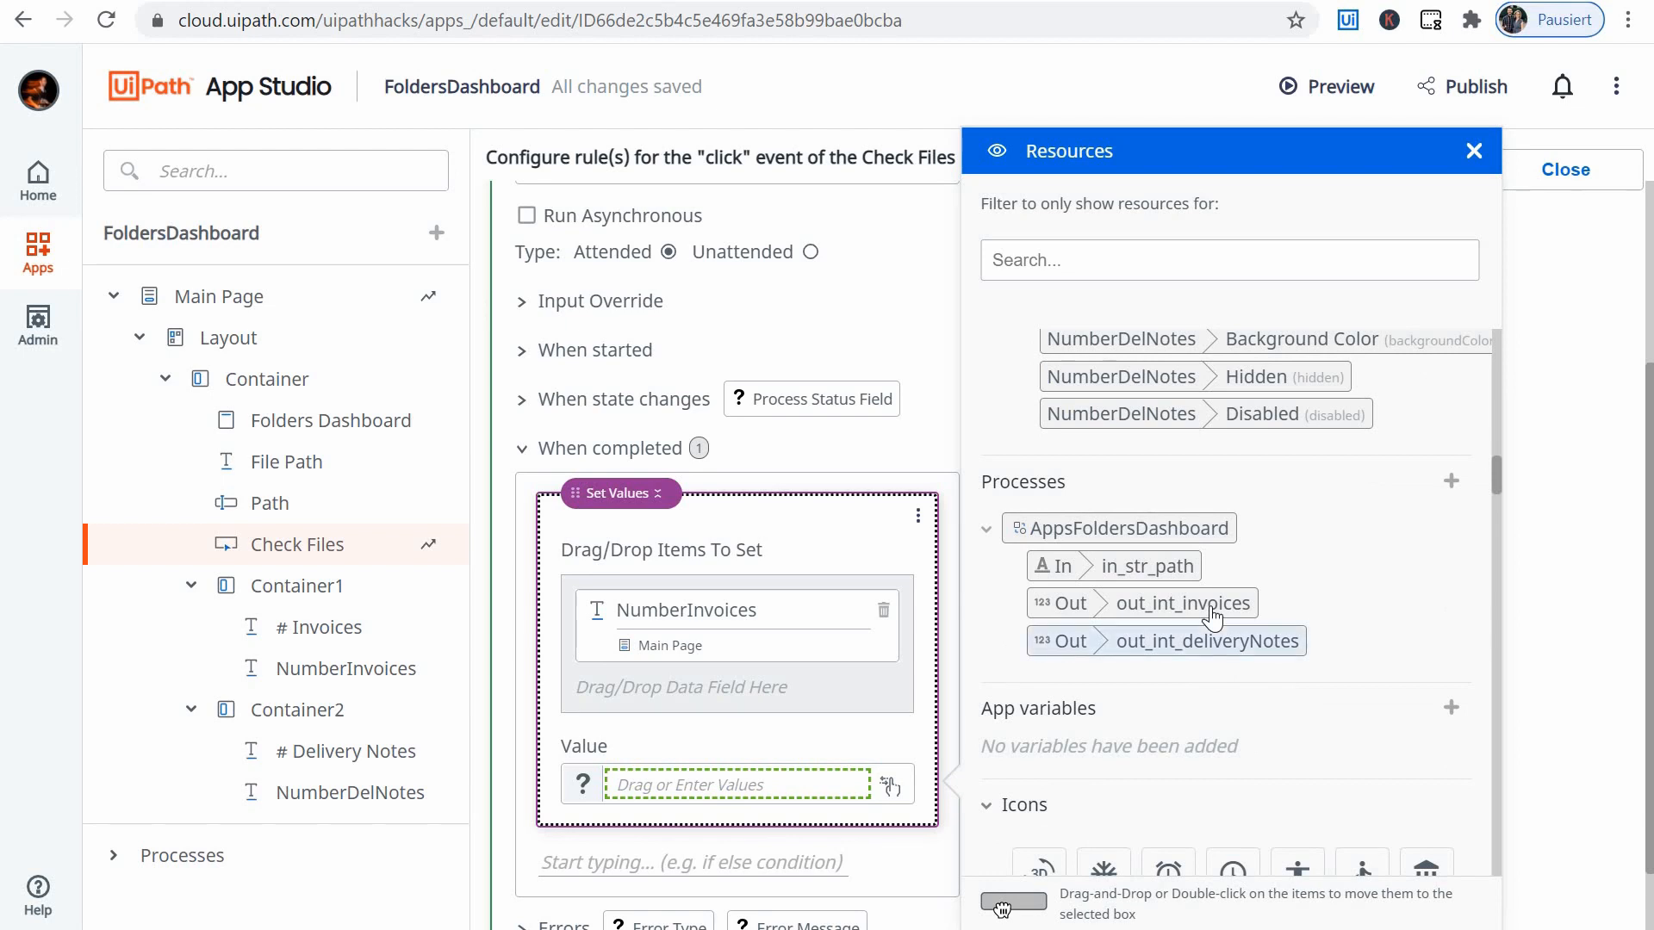
pyautogui.doubleClick(1184, 602)
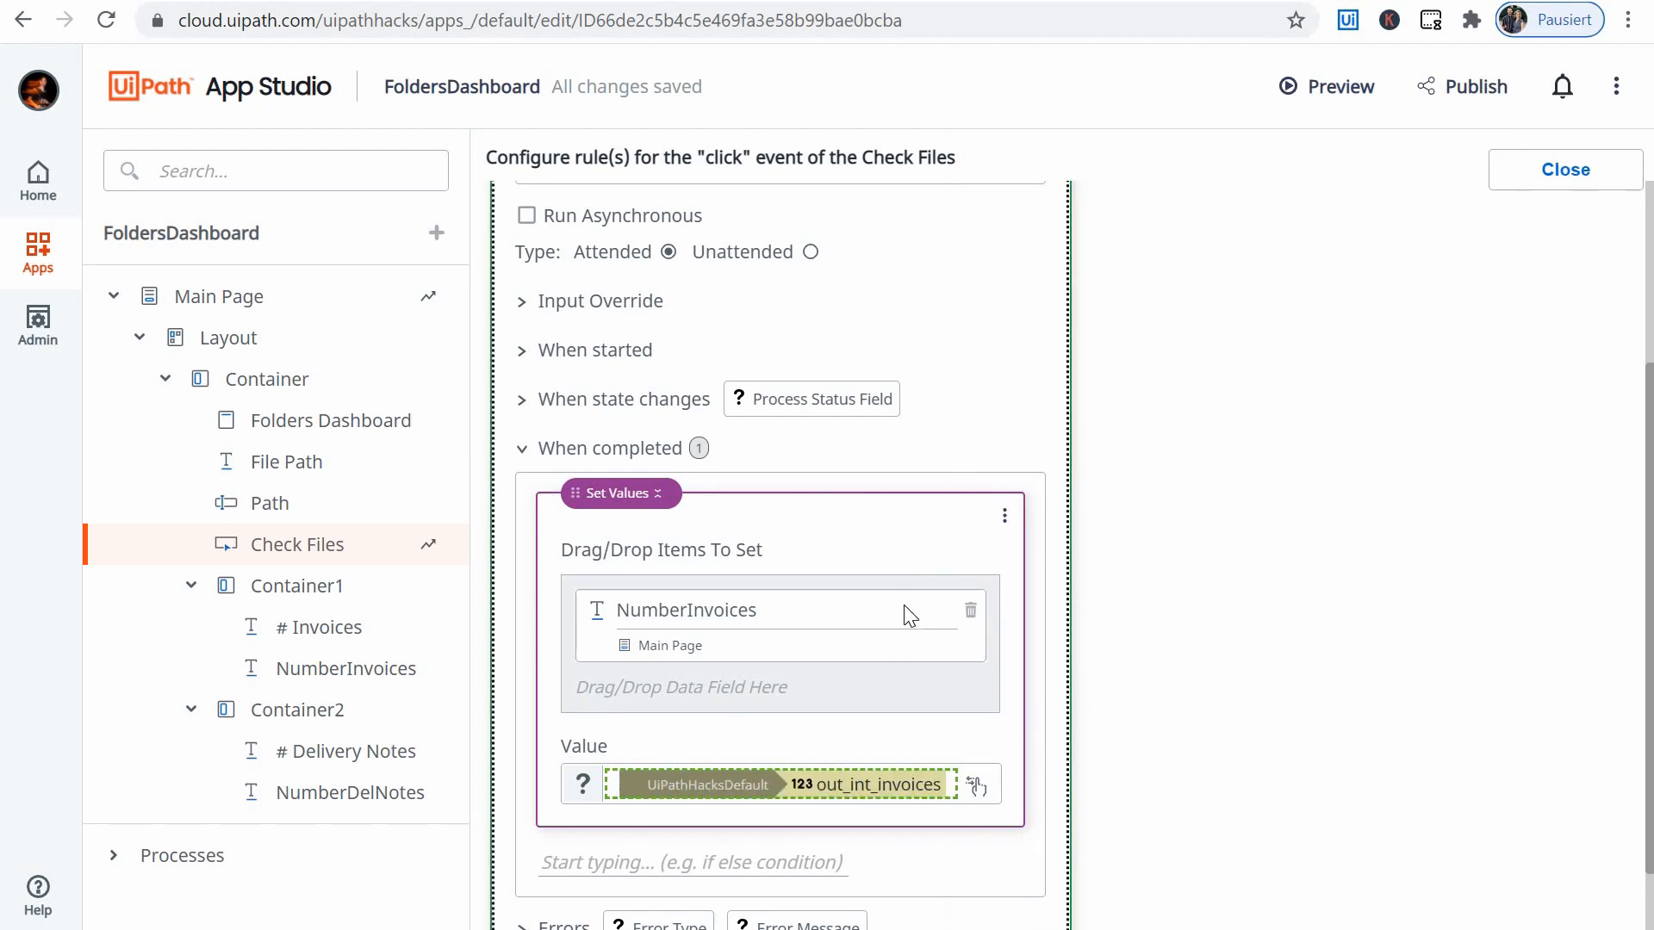
# - Add a second Set Values action under When completed, with NumberDelNotes as its item to set
pyautogui.scroll(-1, 638, 746)
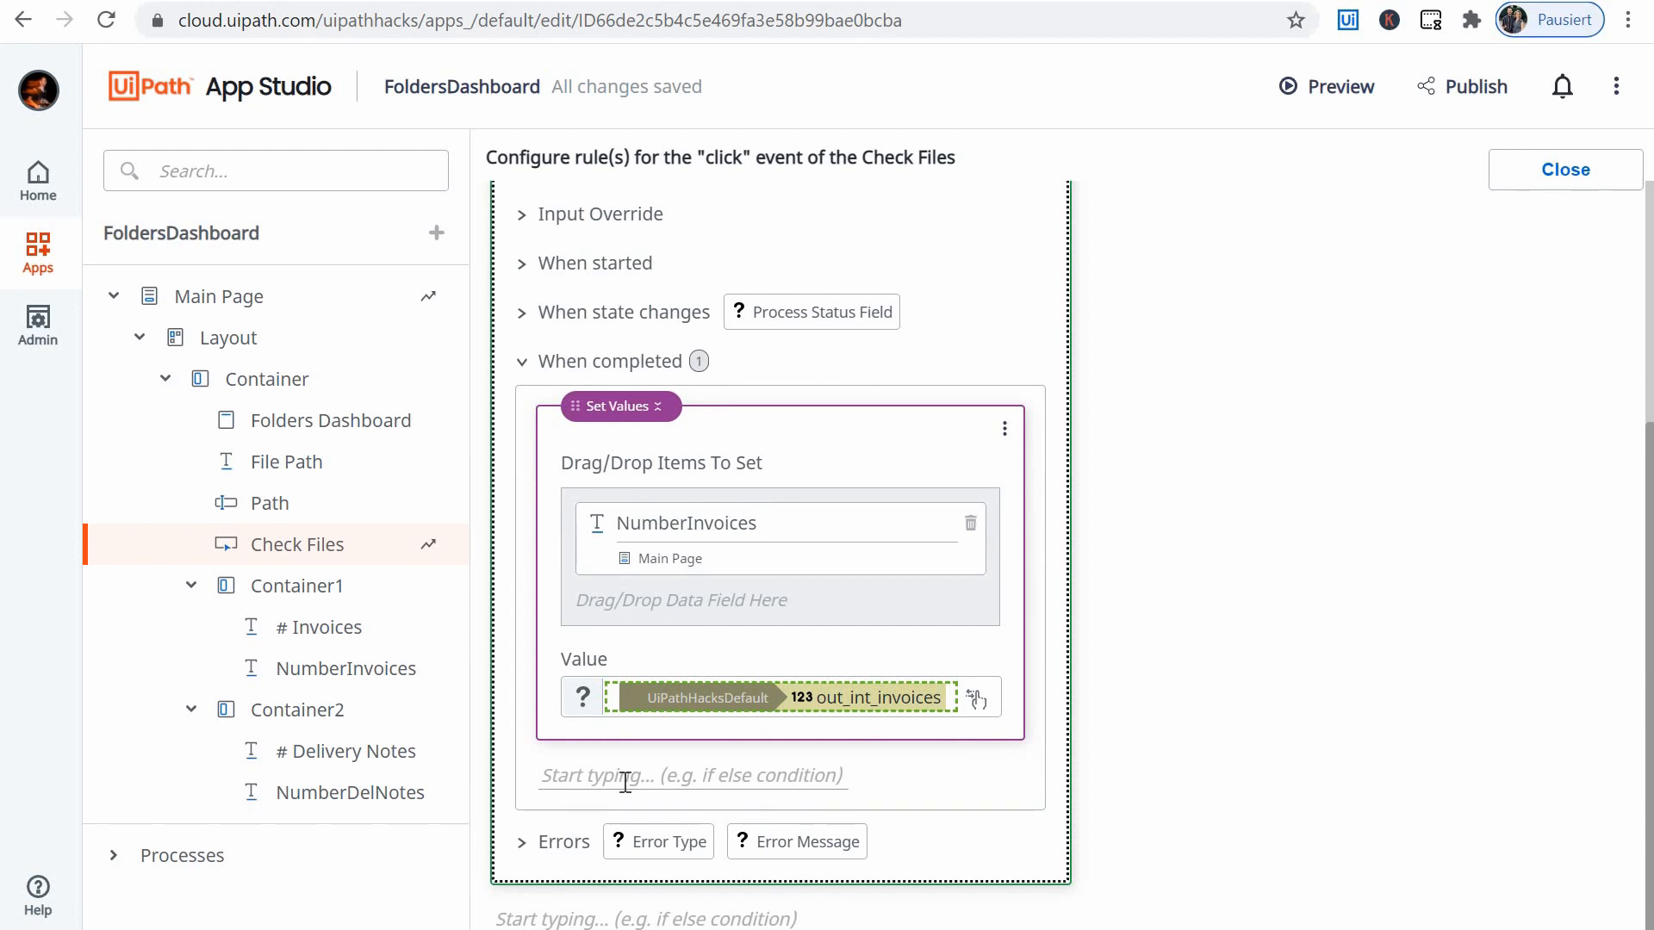
pyautogui.click(676, 769)
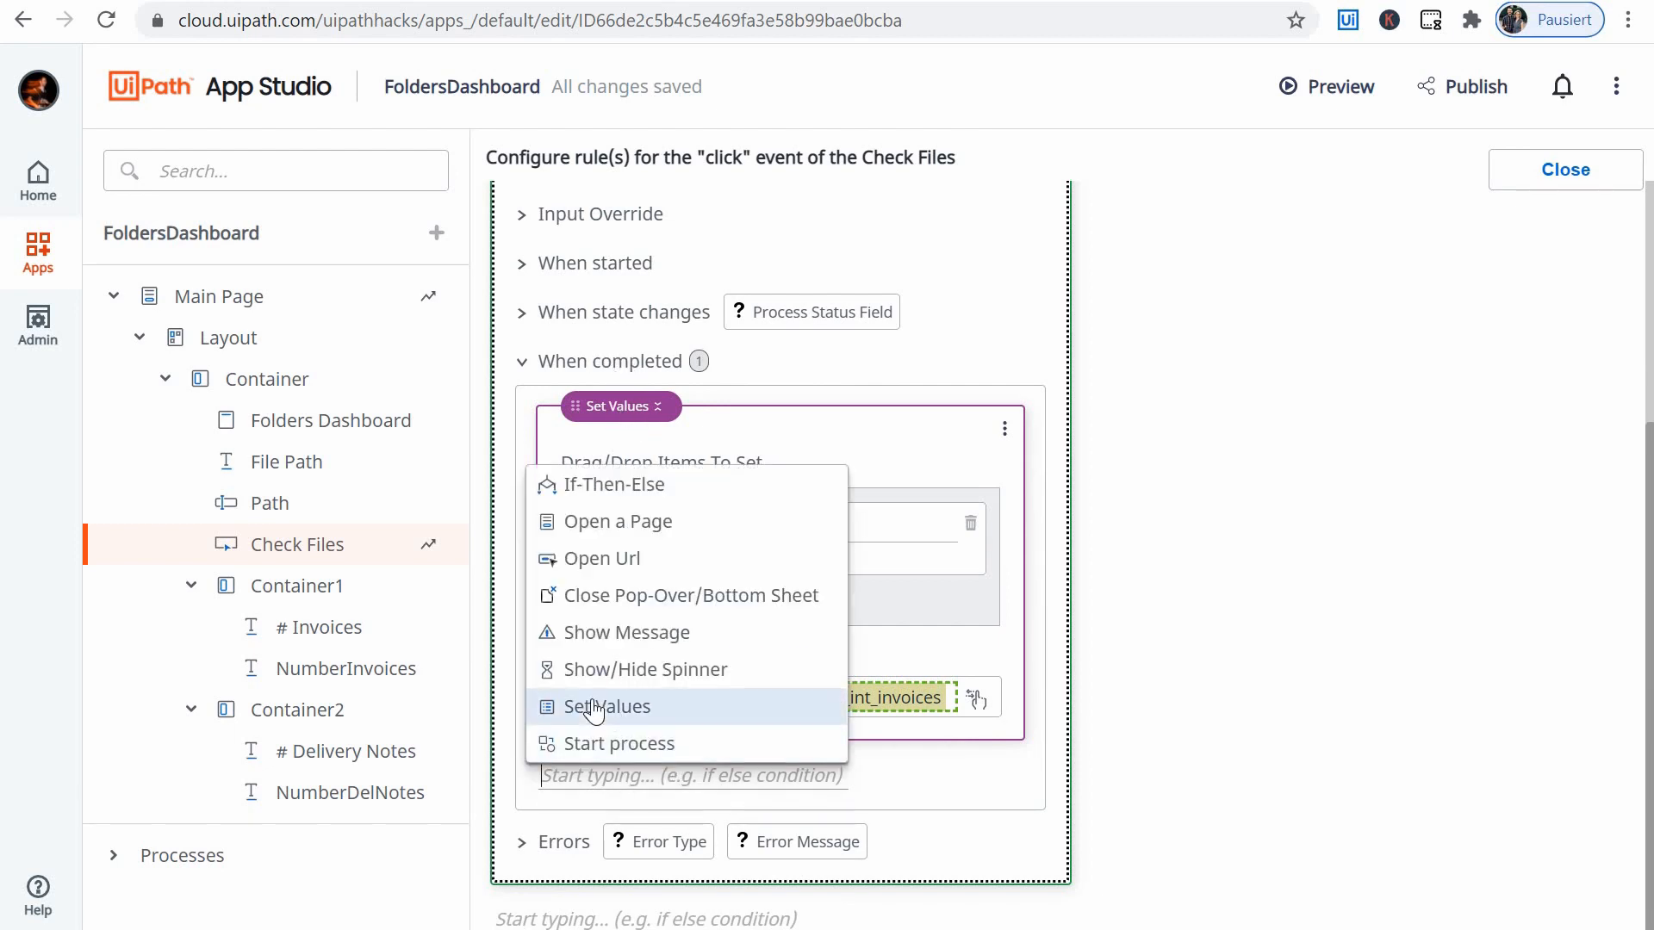
pyautogui.press('Return')
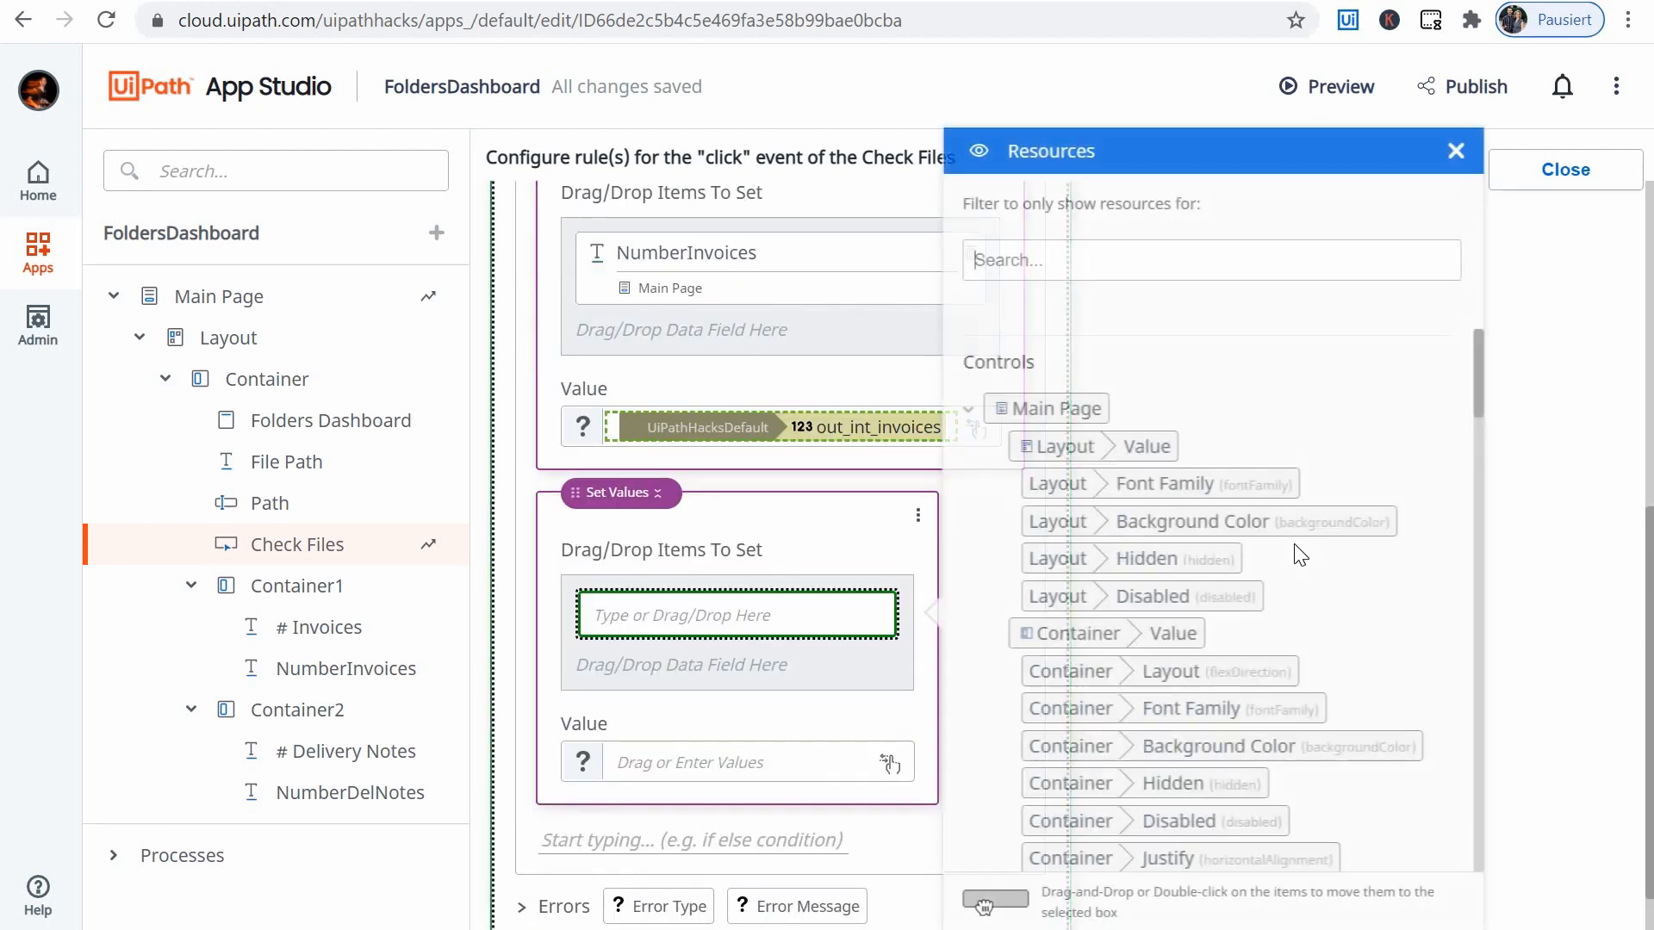
pyautogui.scroll(-20, 1286, 569)
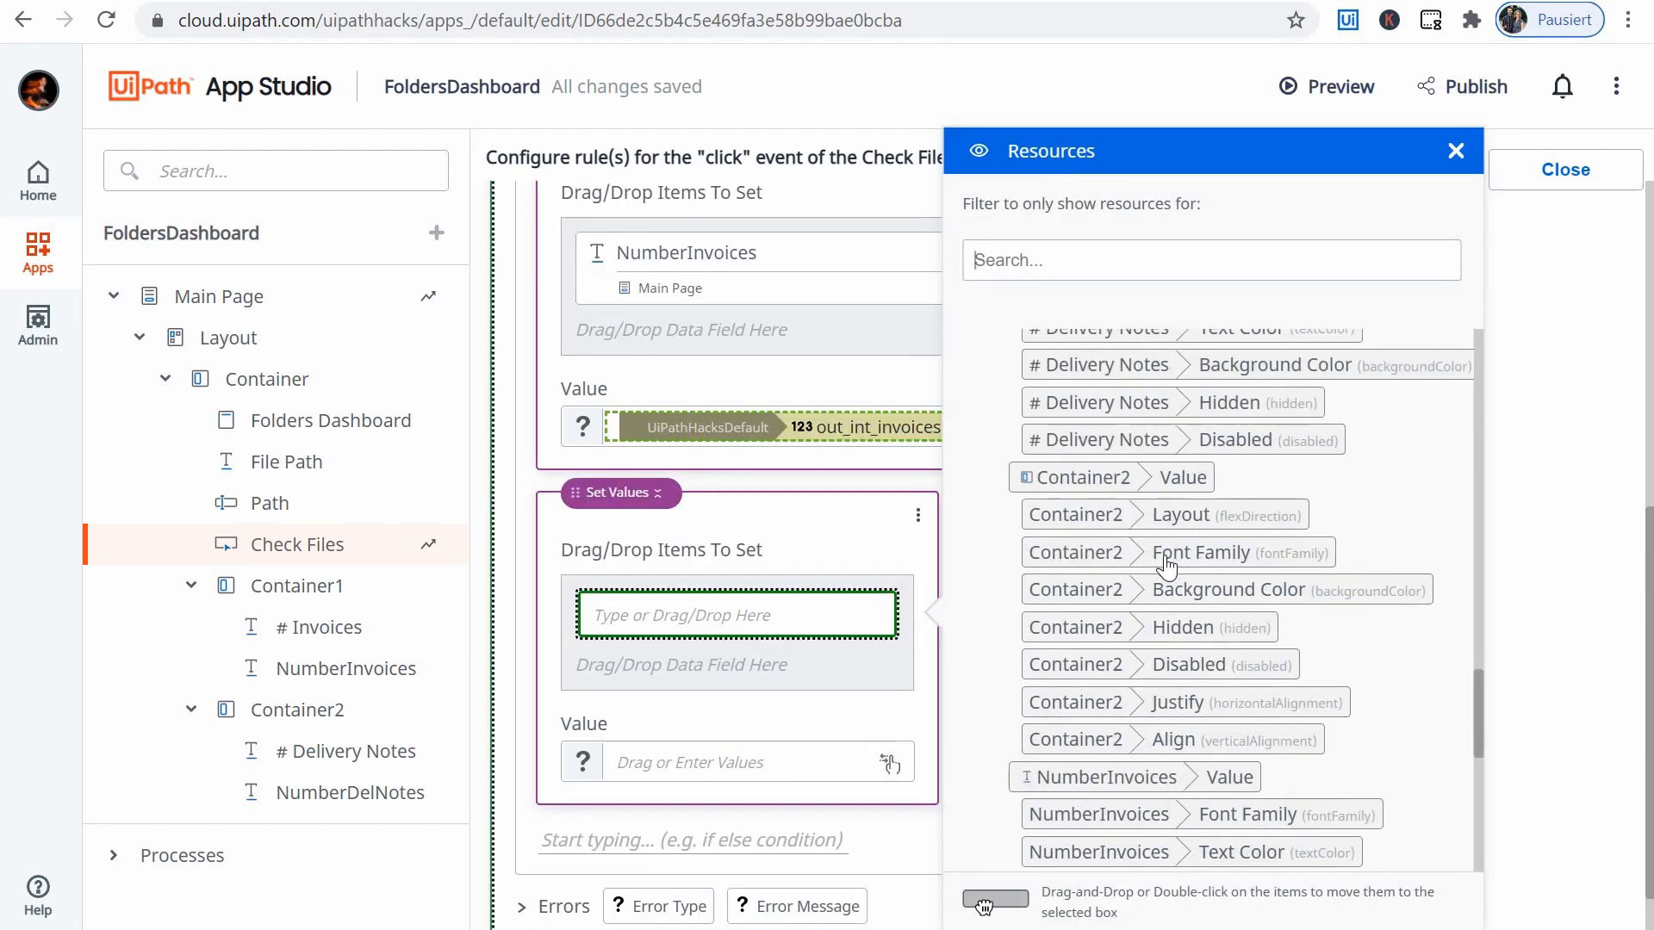
pyautogui.moveTo(1141, 622); pyautogui.dragTo(762, 614)
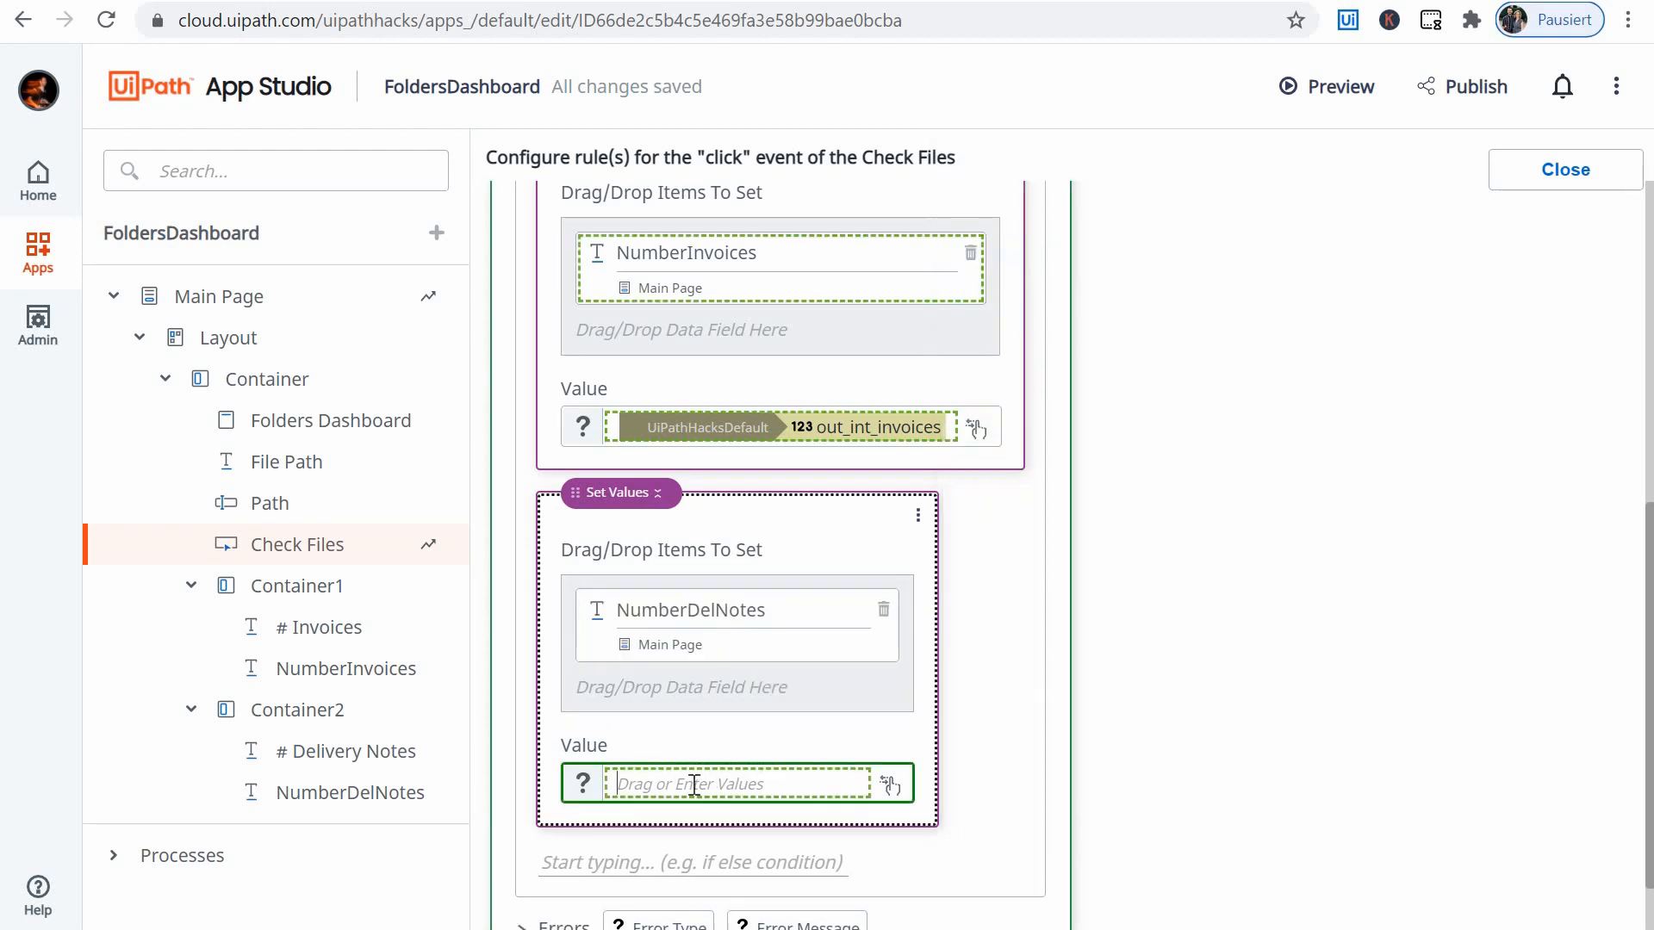
# - Set the value assigned to NumberDelNotes to the out_int_deliveryNotes output of the AppsFoldersDashboard process
pyautogui.press('Tab')
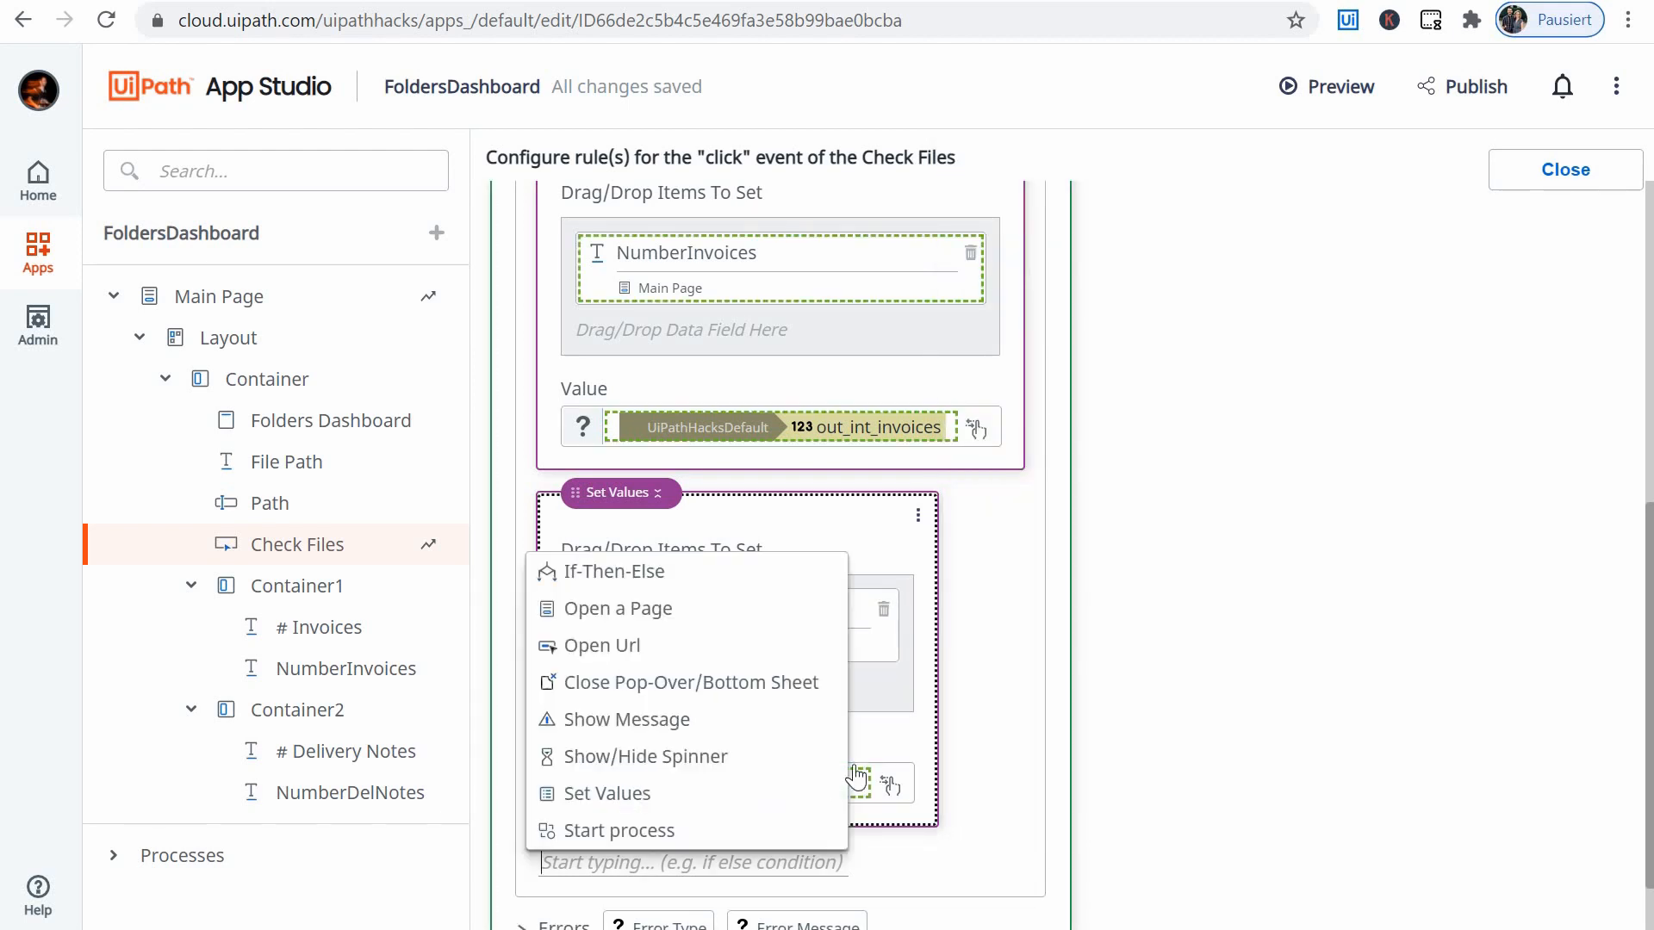
pyautogui.press('Escape')
pyautogui.scroll(-1, 824, 780)
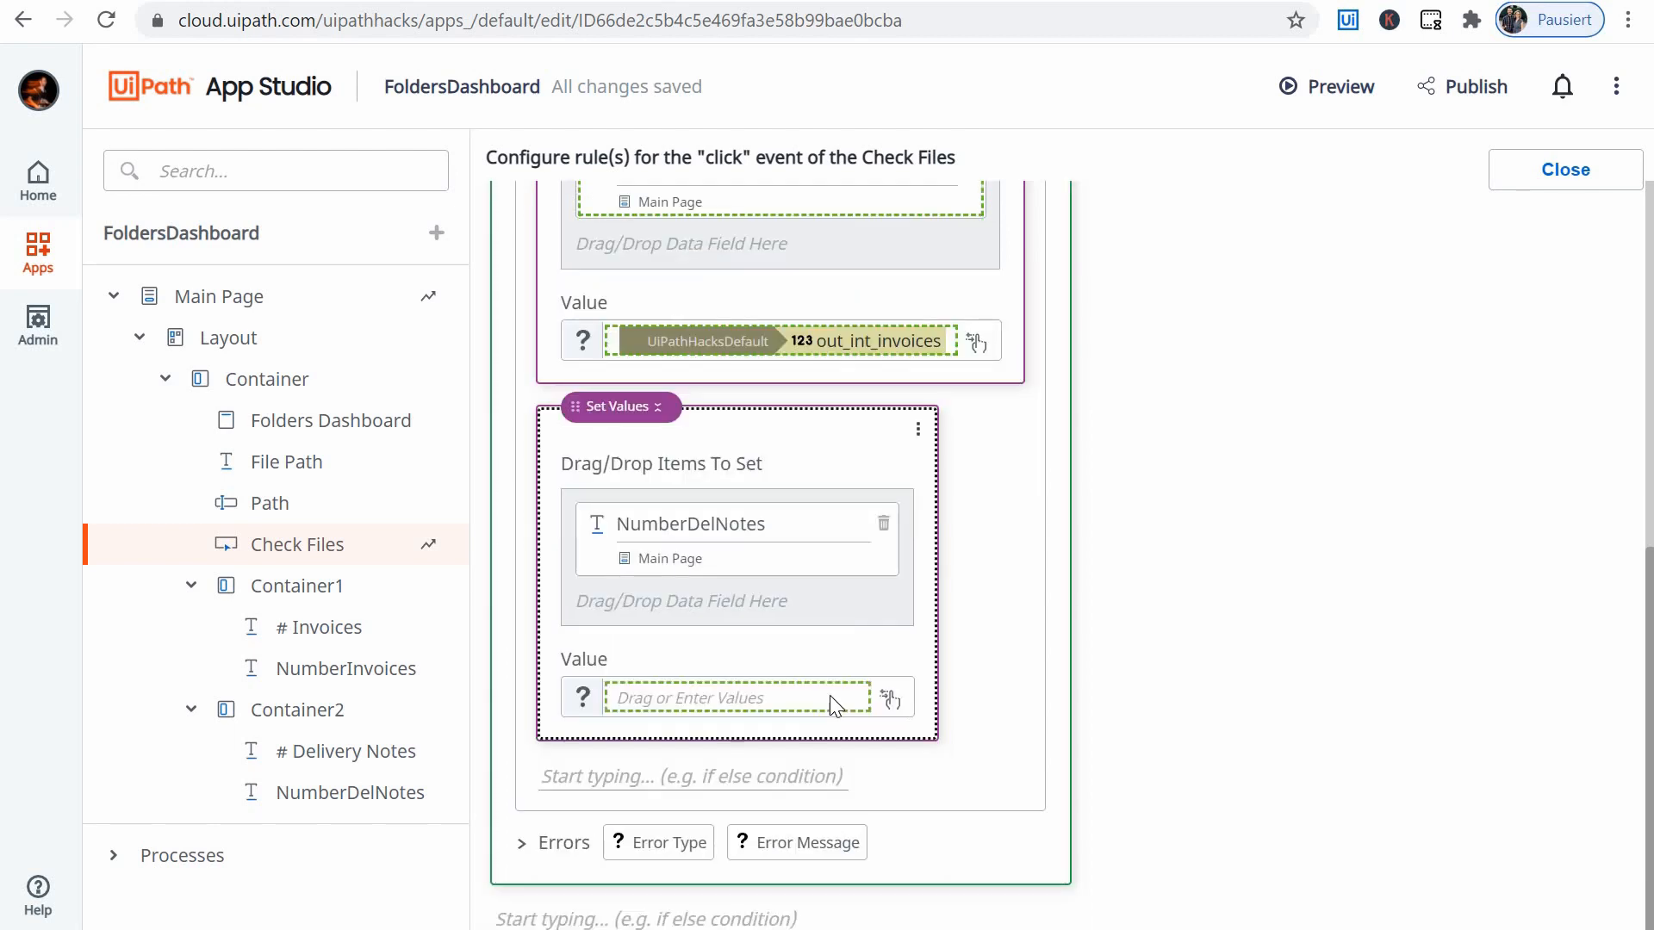
pyautogui.click(877, 702)
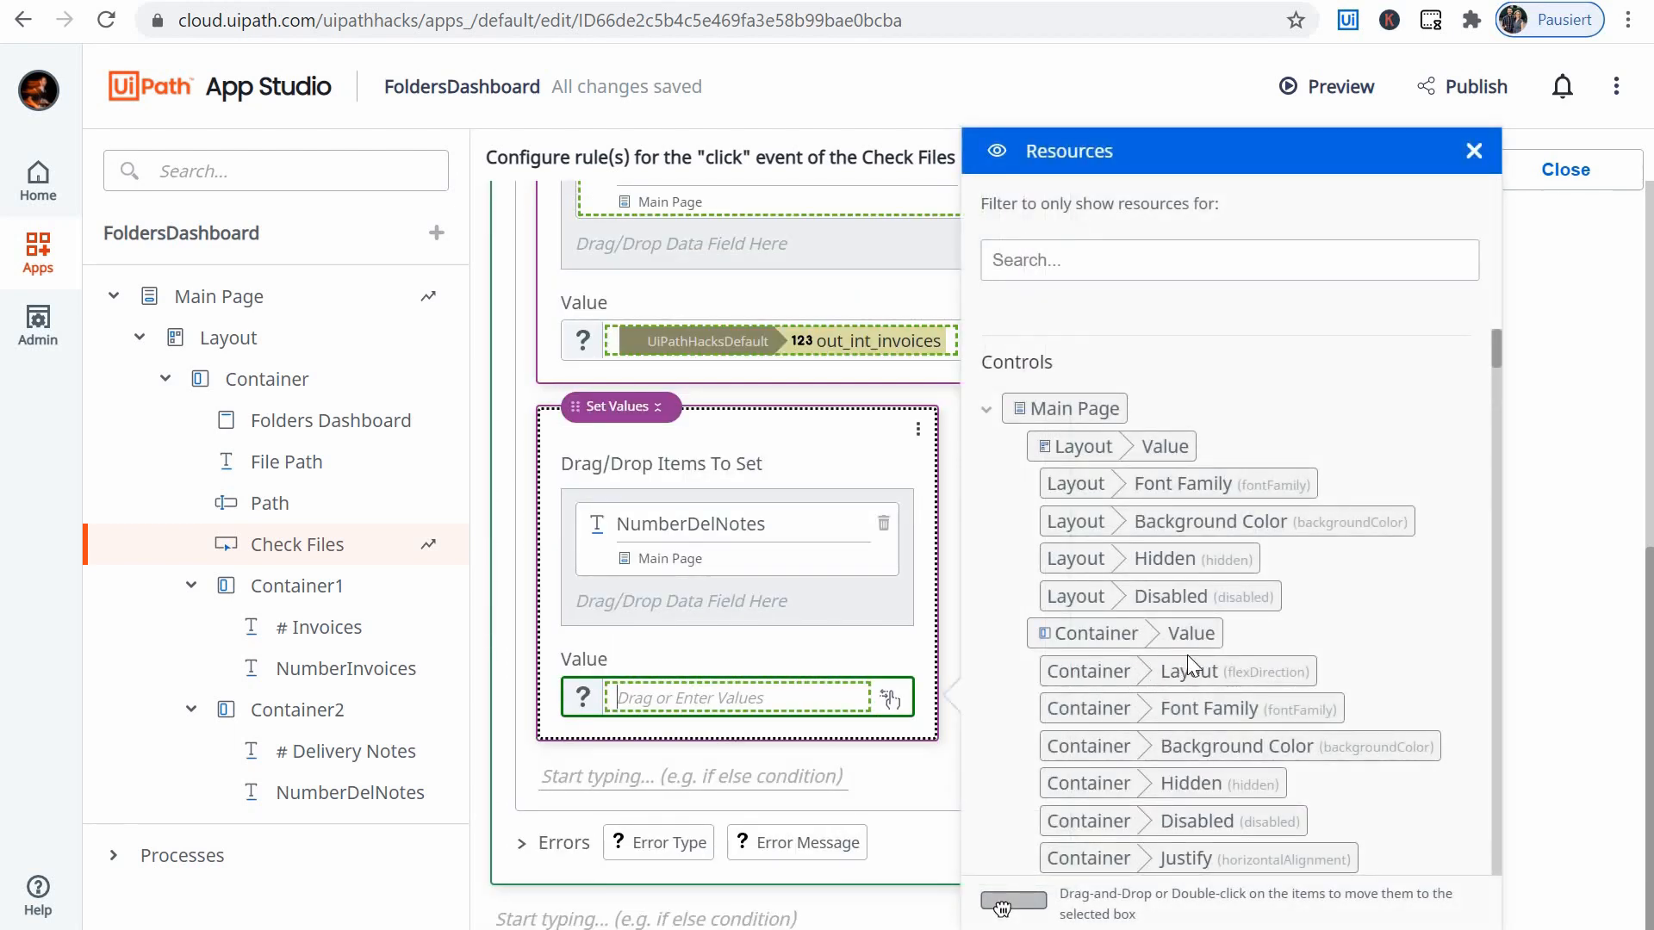
pyautogui.scroll(-15, 1186, 659)
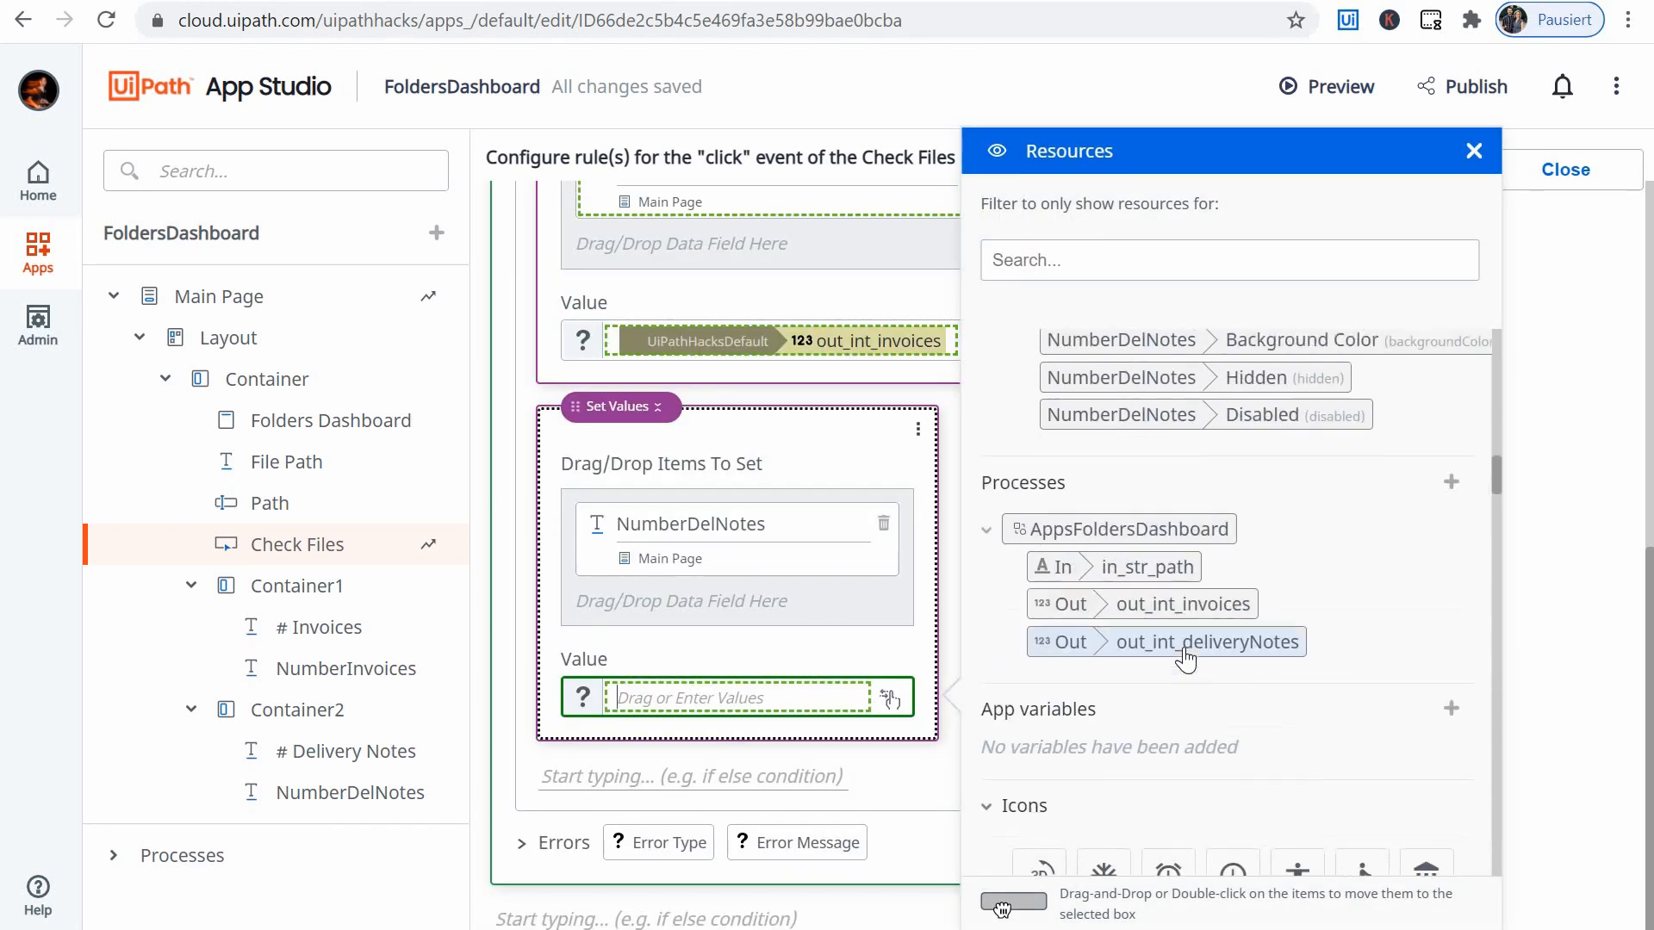
pyautogui.scroll(10, 1178, 677)
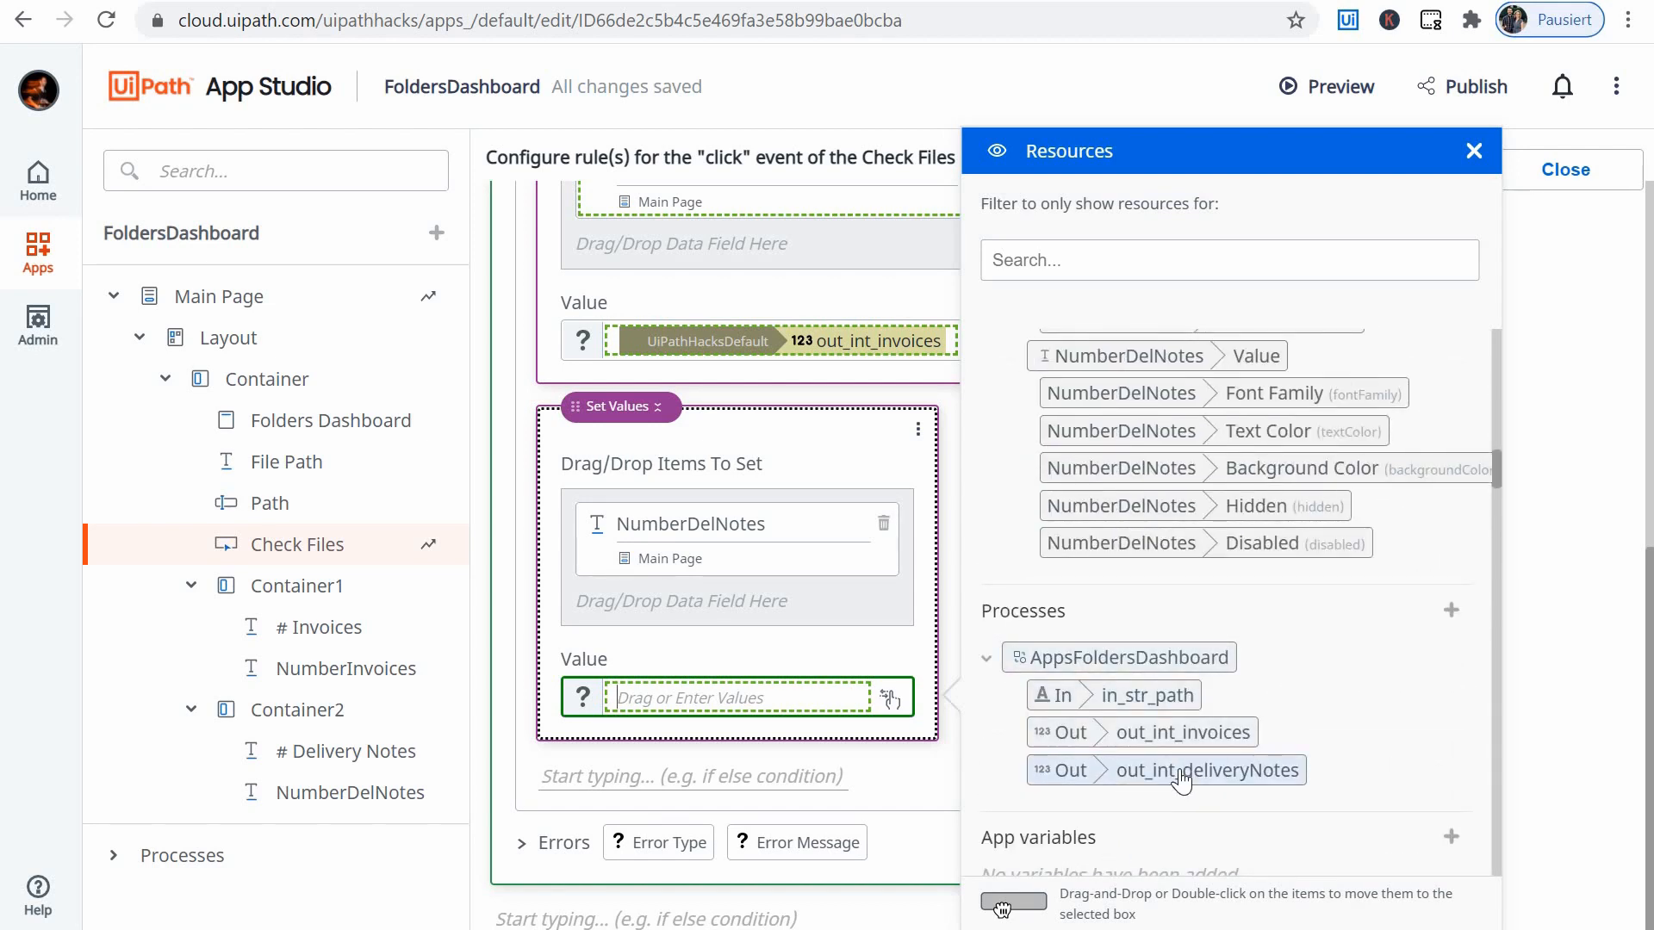
pyautogui.doubleClick(1180, 768)
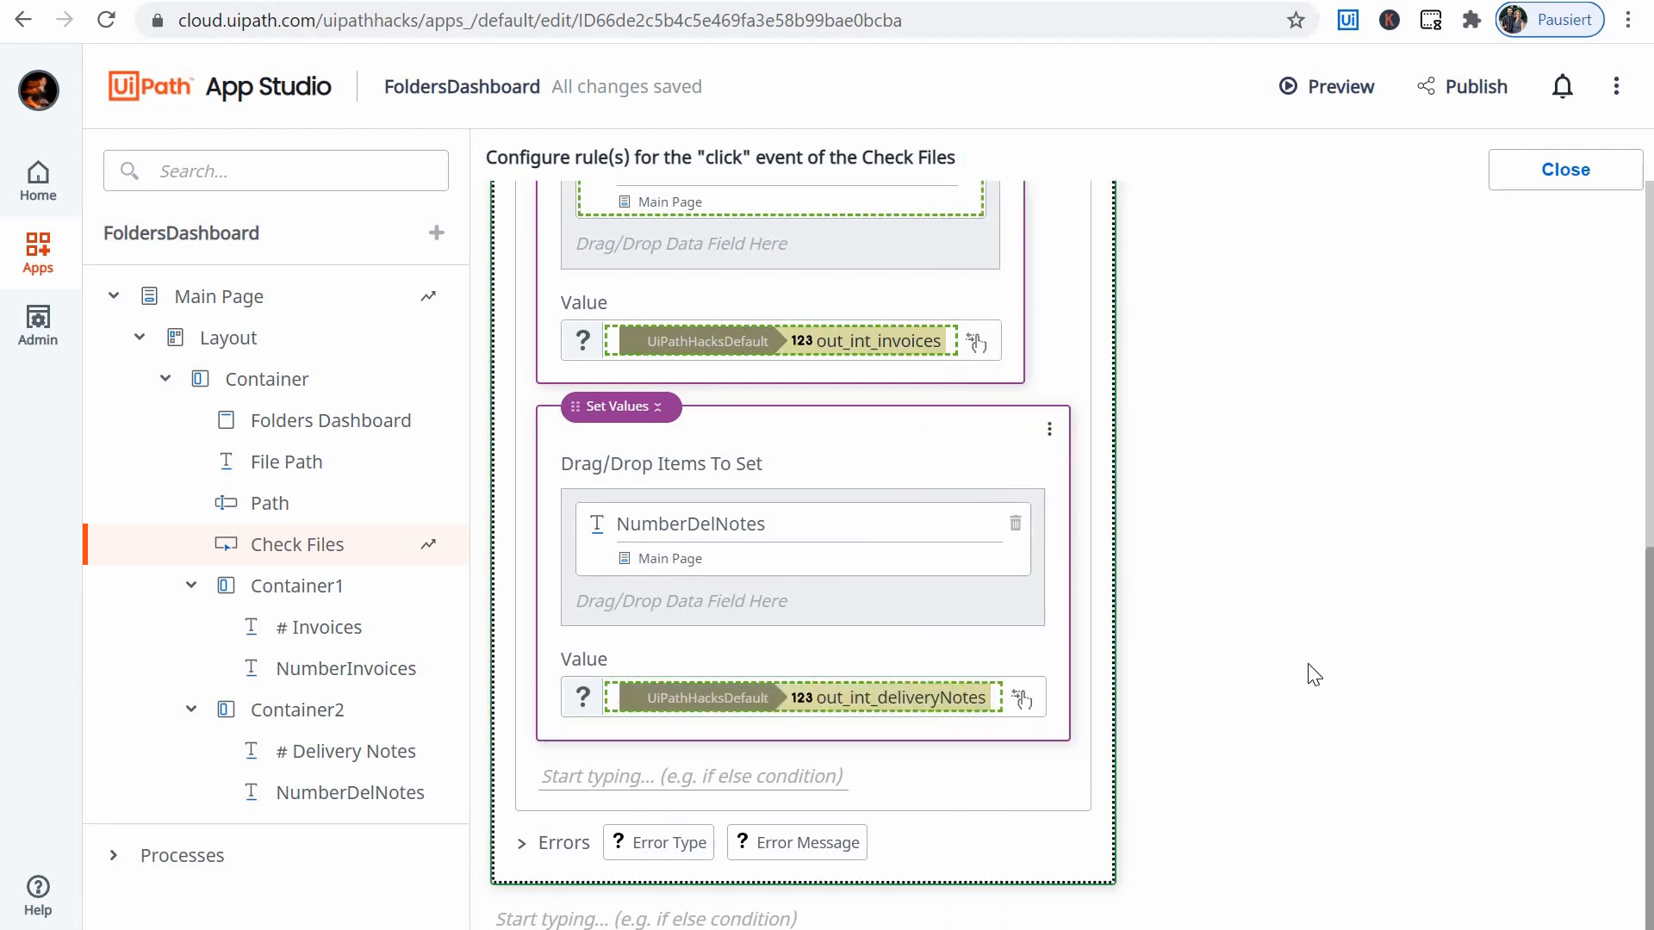
# - Review the Start process rule with its two Set Values actions for Check Files, and close the rule editor
pyautogui.scroll(5, 1314, 675)
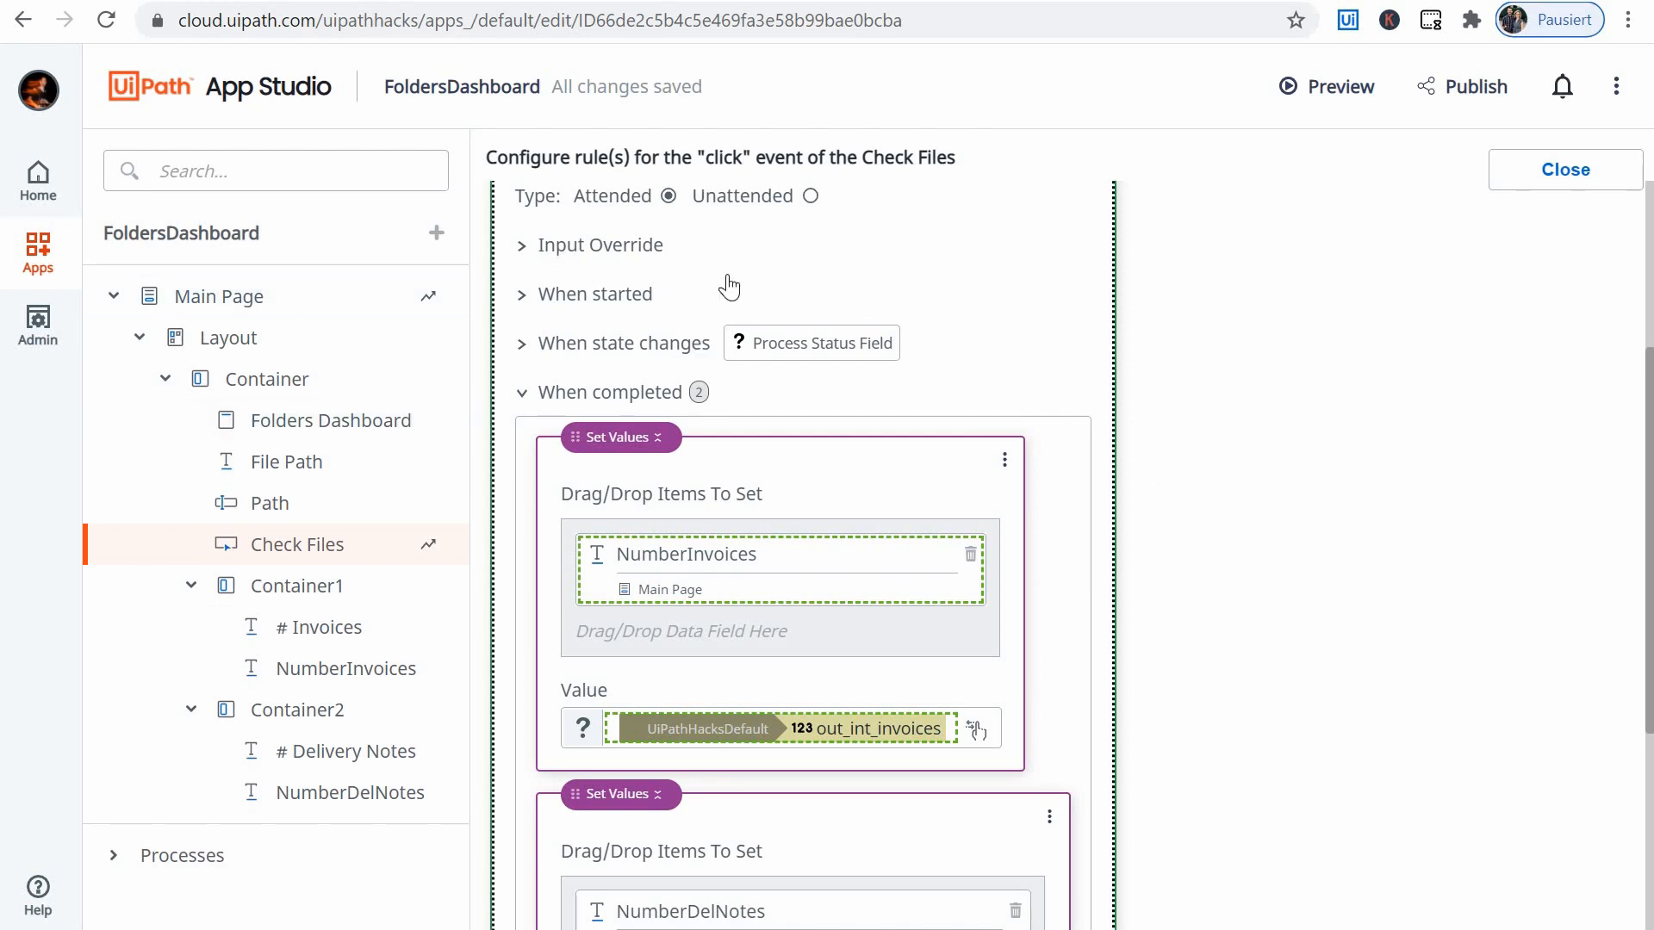
pyautogui.scroll(4, 724, 286)
pyautogui.scroll(-5, 579, 339)
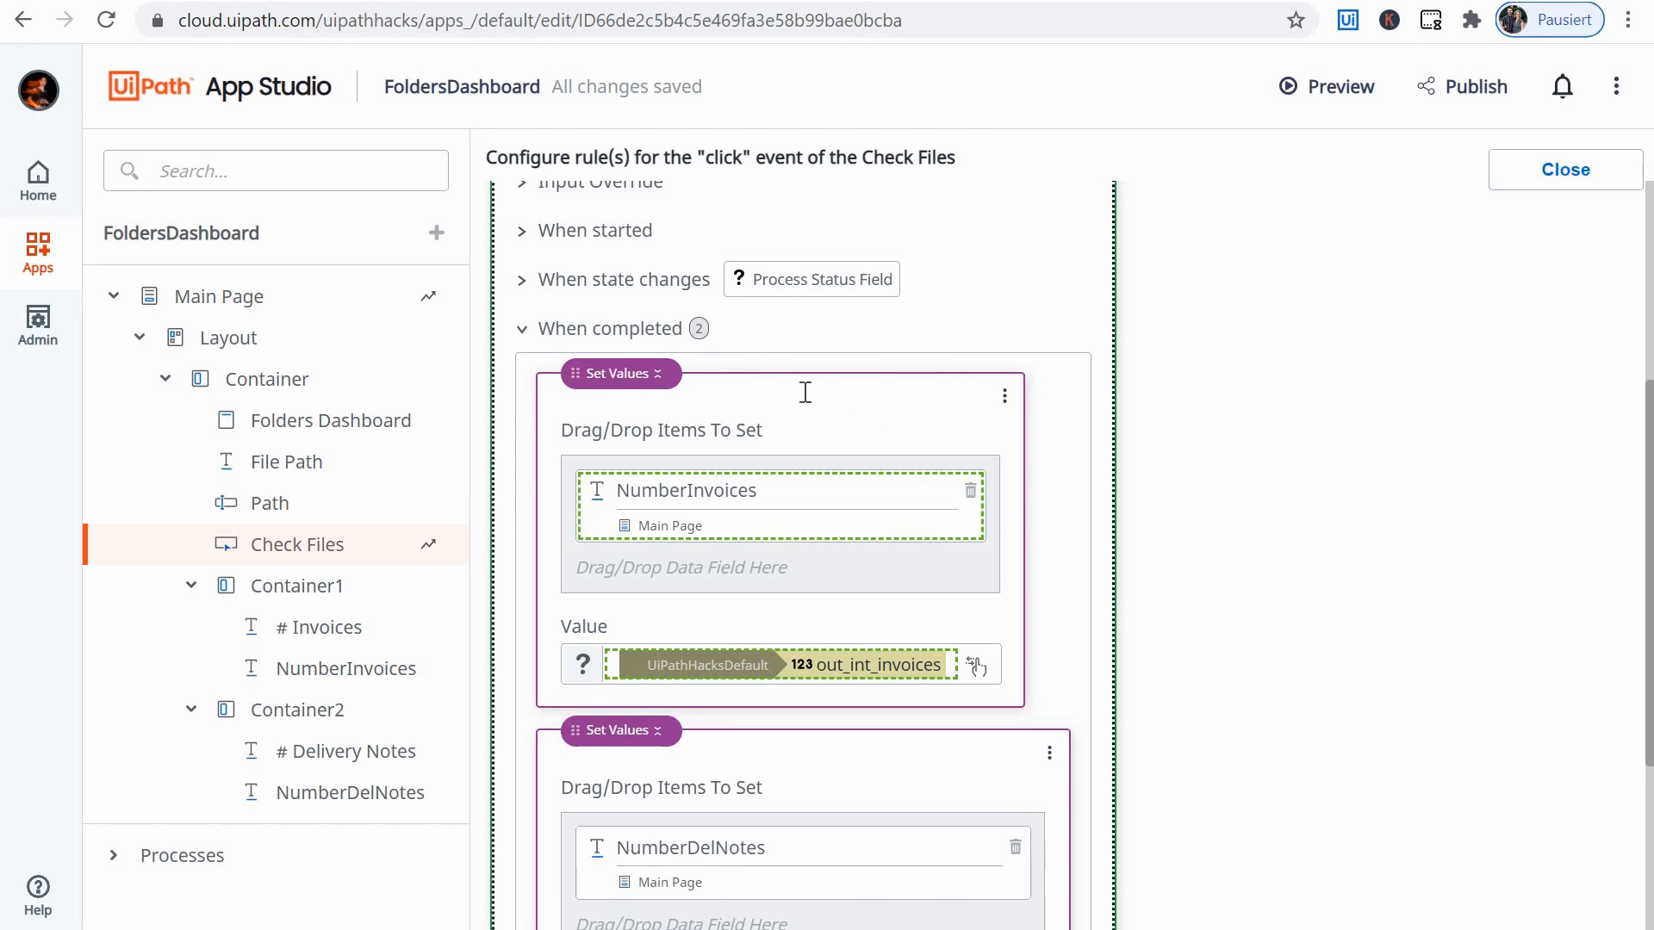
pyautogui.scroll(-3, 891, 491)
pyautogui.scroll(2, 681, 408)
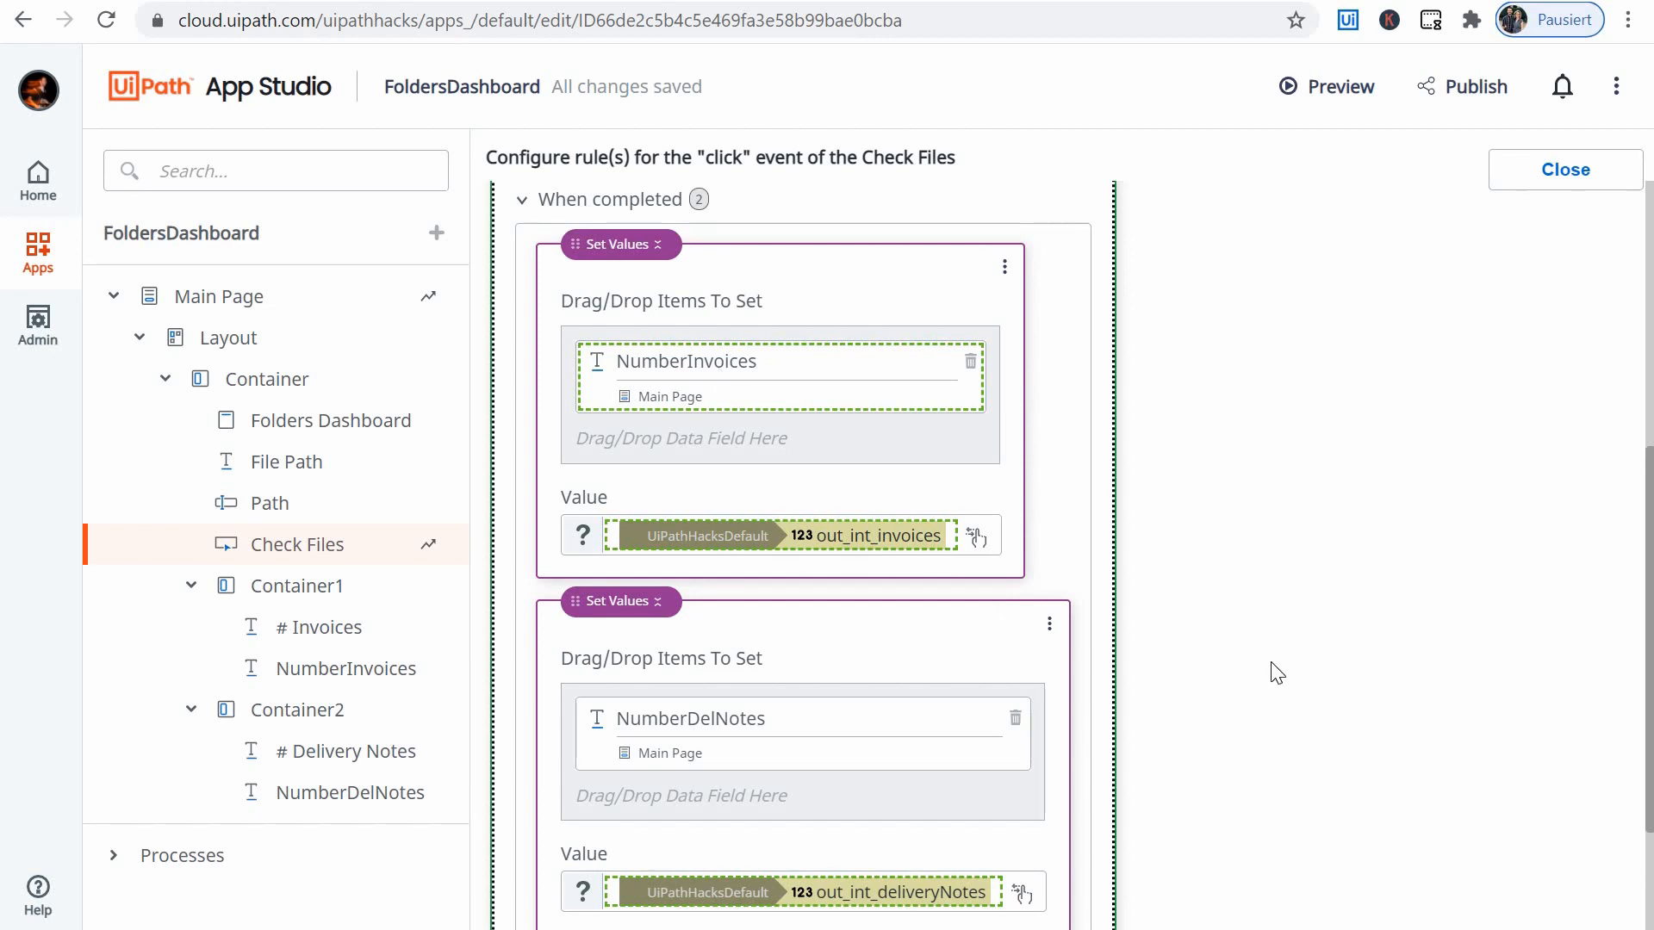
pyautogui.scroll(-3, 1256, 656)
pyautogui.scroll(3, 1237, 357)
pyautogui.click(1565, 170)
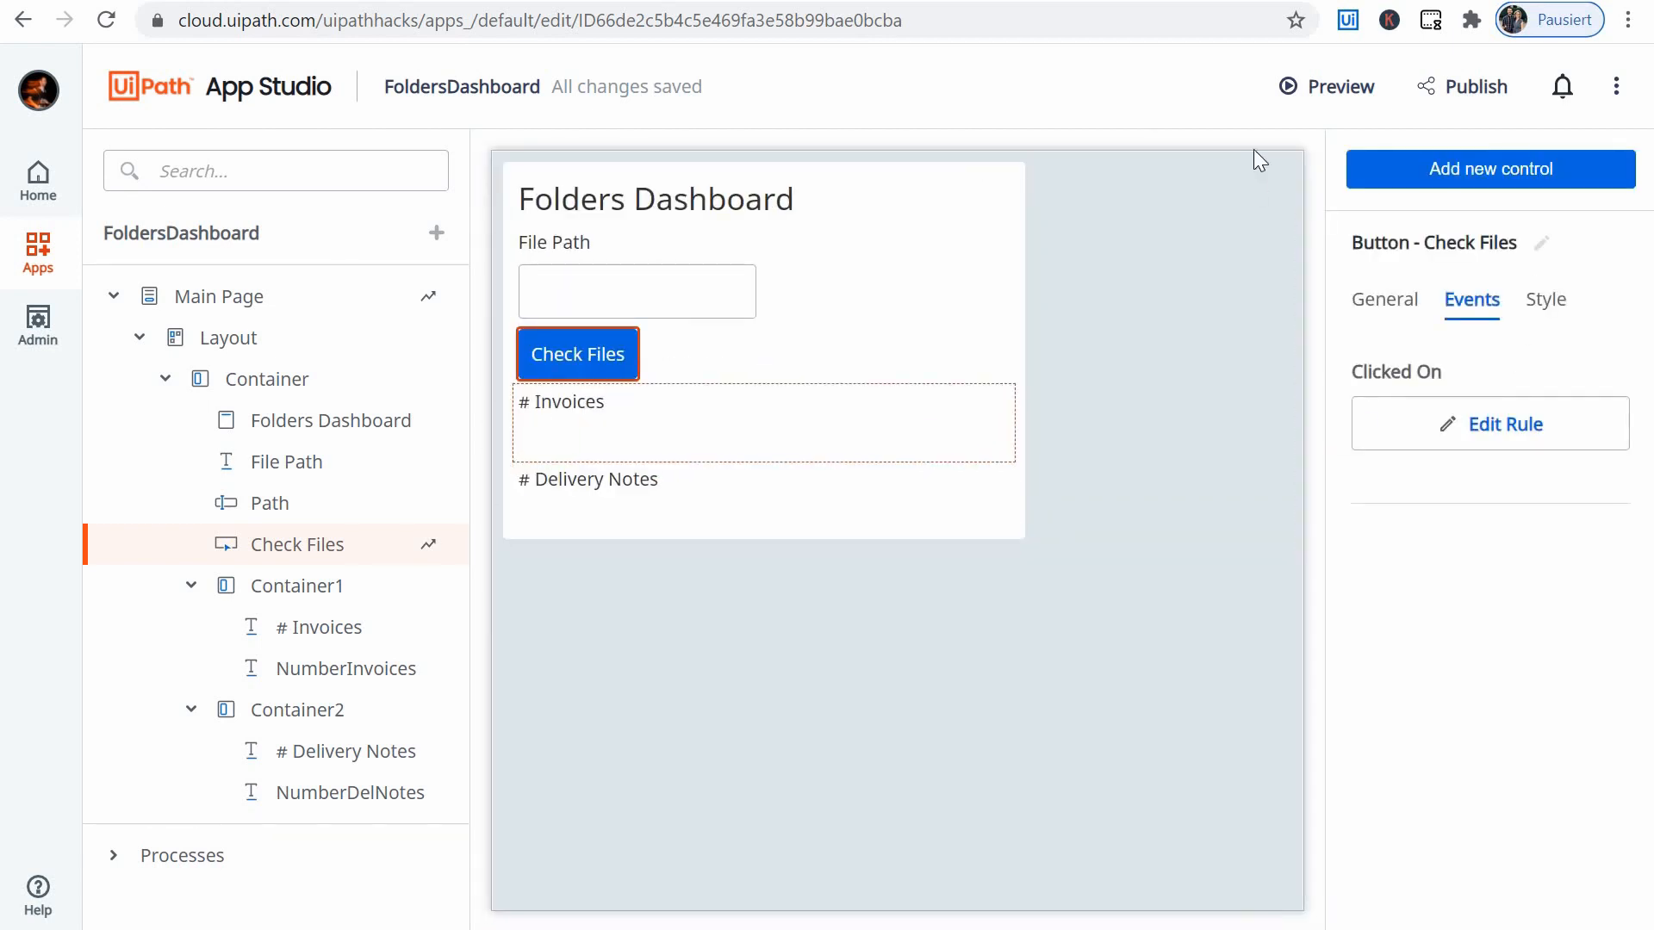
# - Preview the app, paste the documents folder path into the File Path input, and run Check Files
pyautogui.click(1337, 90)
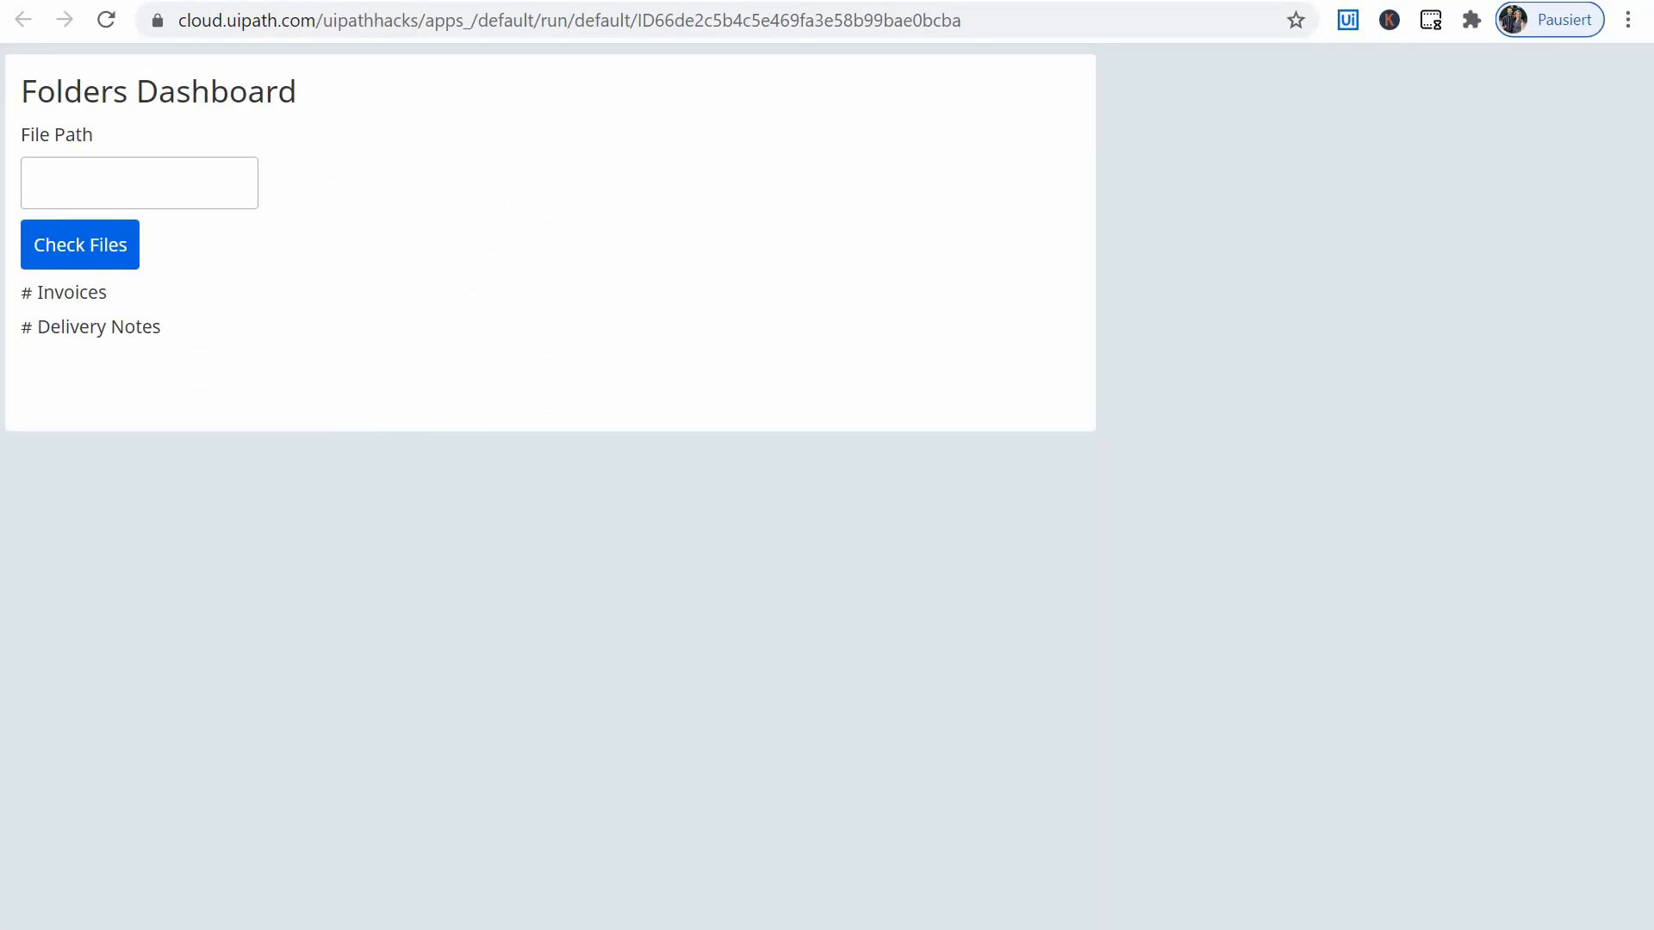
pyautogui.hotkey('alt', 'Tab')
pyautogui.click(996, 251)
pyautogui.click(102, 173)
pyautogui.write('UiPath\\Apps\\Data Folder')
pyautogui.click(69, 246)
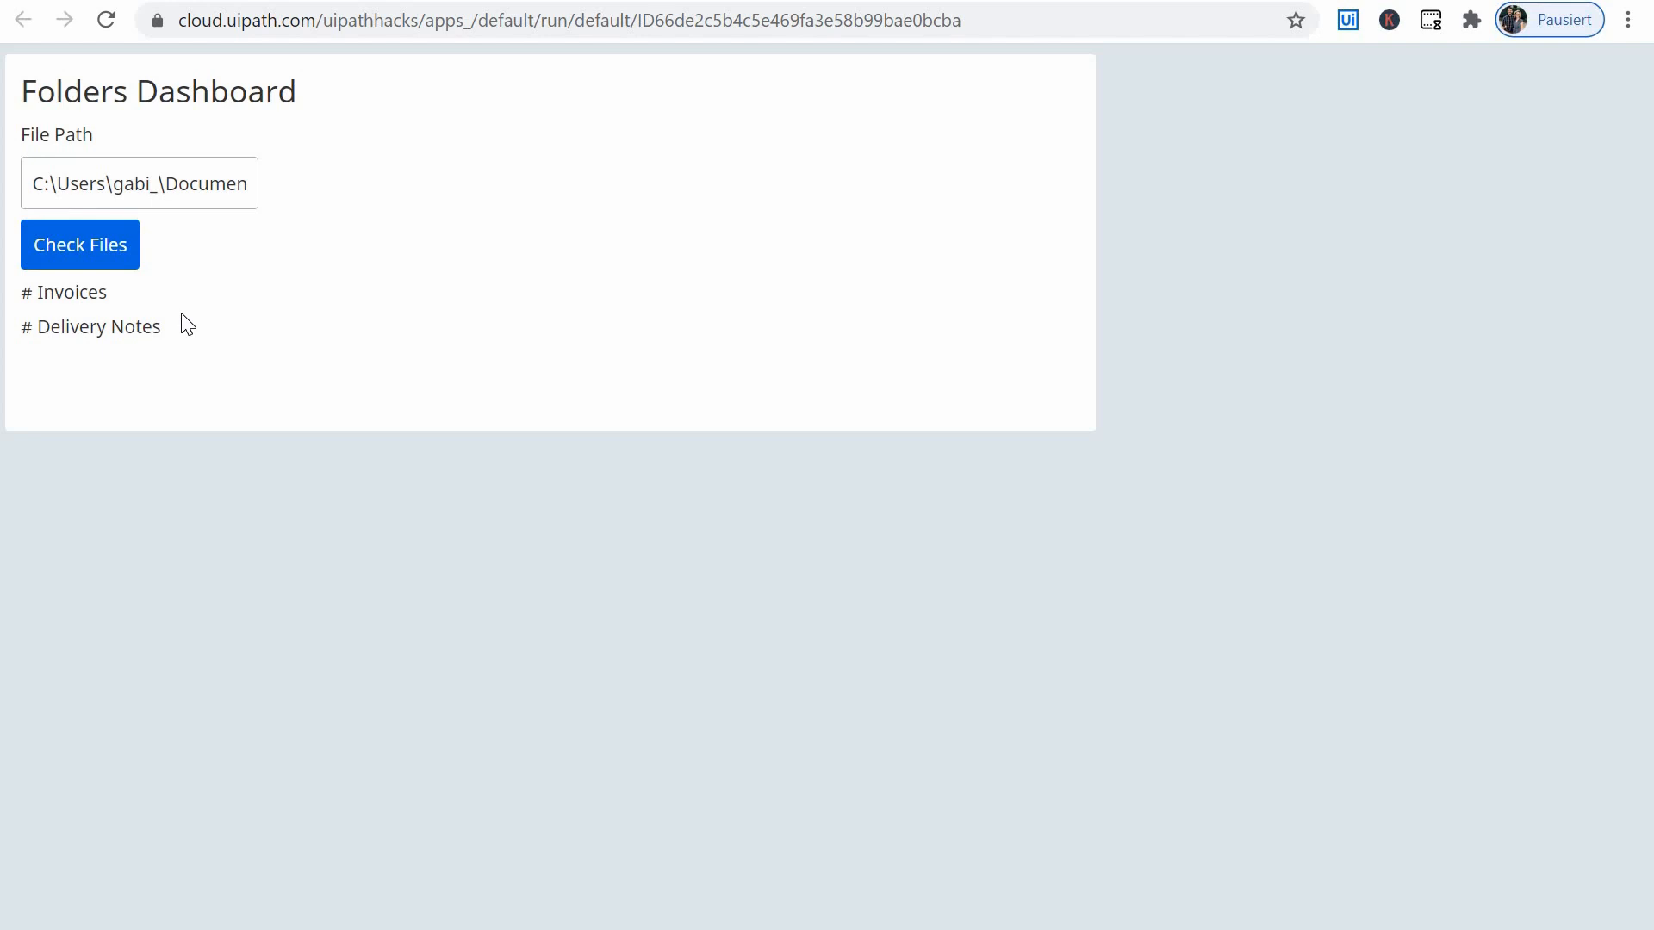
# - Return to the app editor and examine the When completed actions in the Check Files click rule
pyautogui.hotkey('ctrl', 'shift', 'Tab')
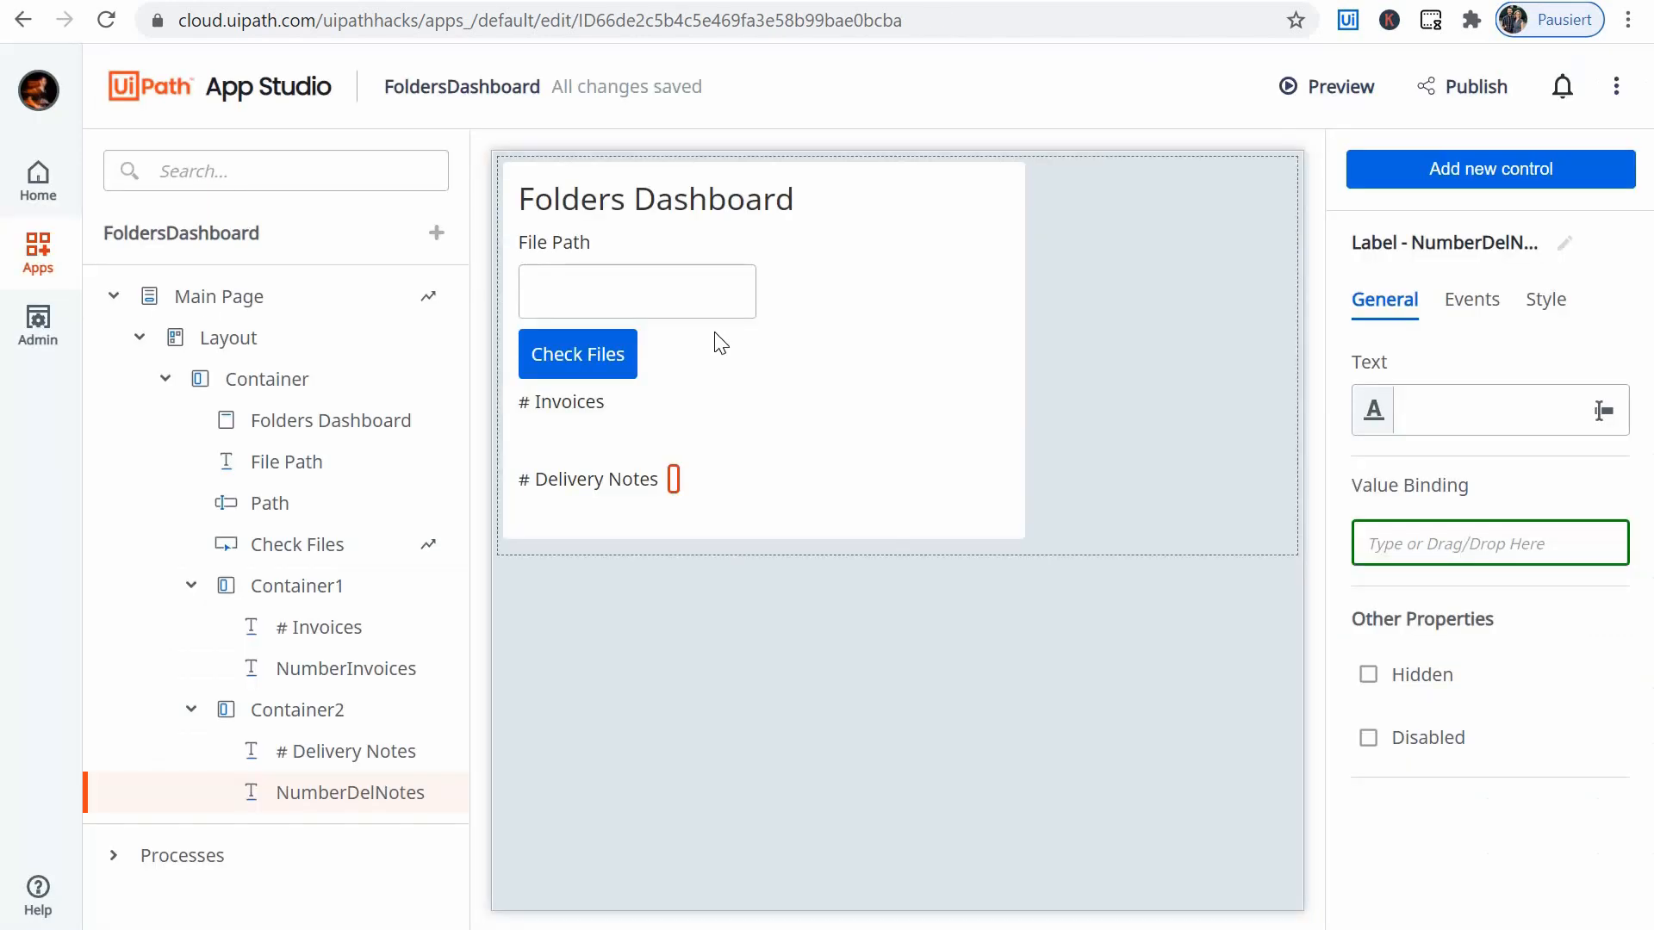
pyautogui.click(594, 353)
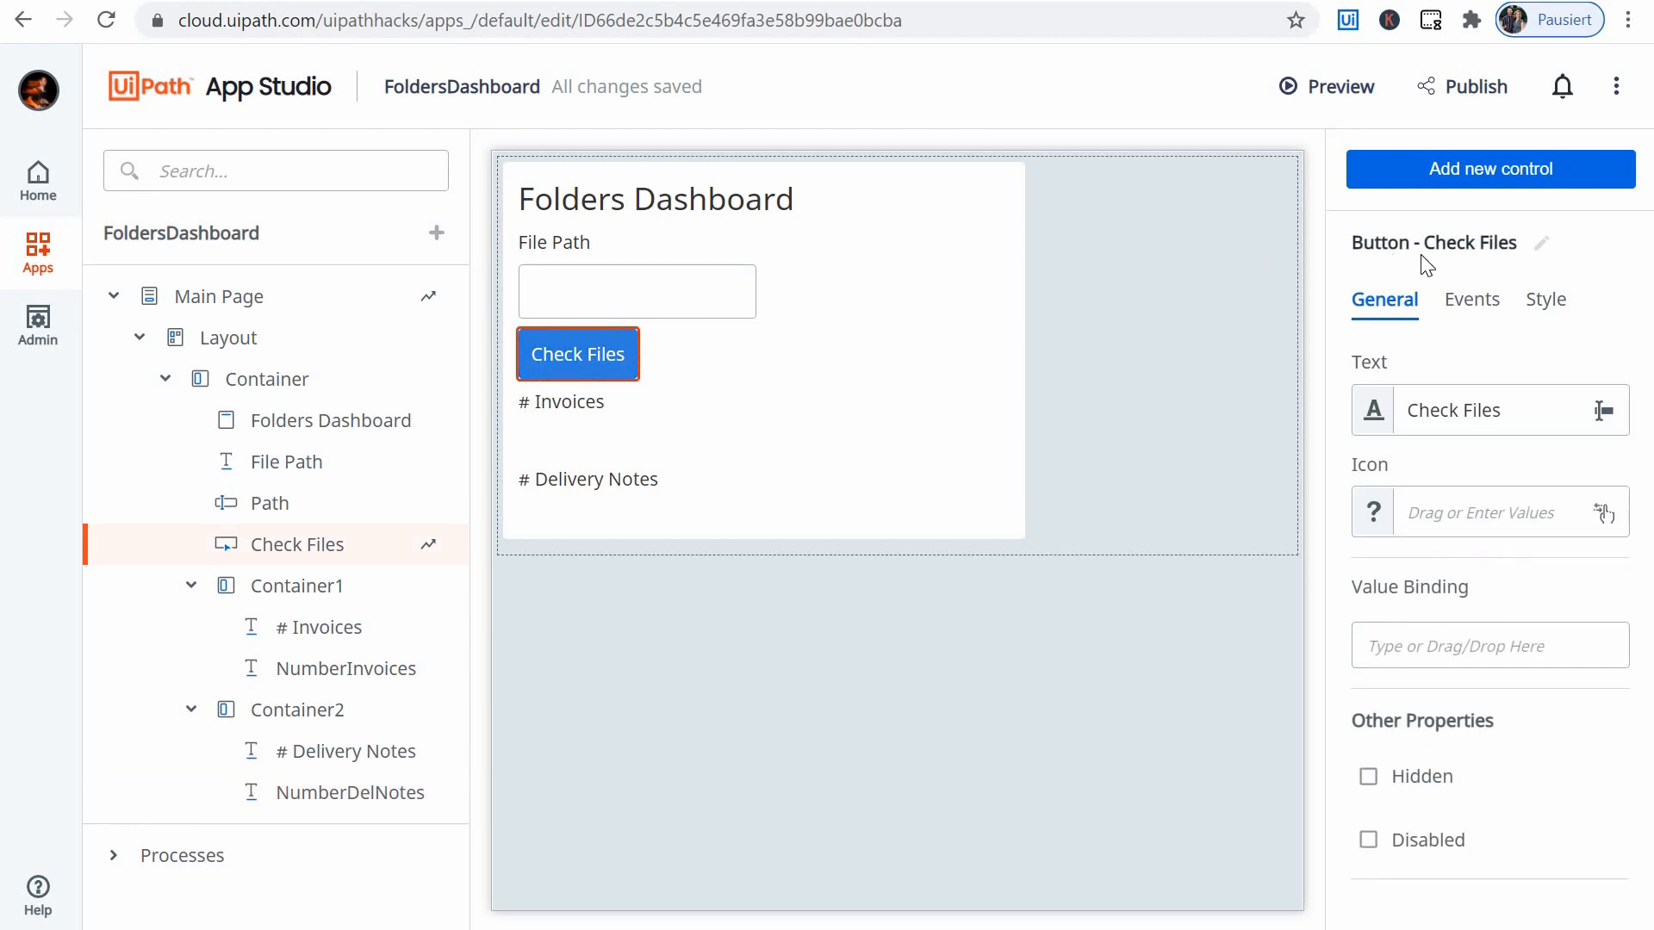
pyautogui.click(1472, 299)
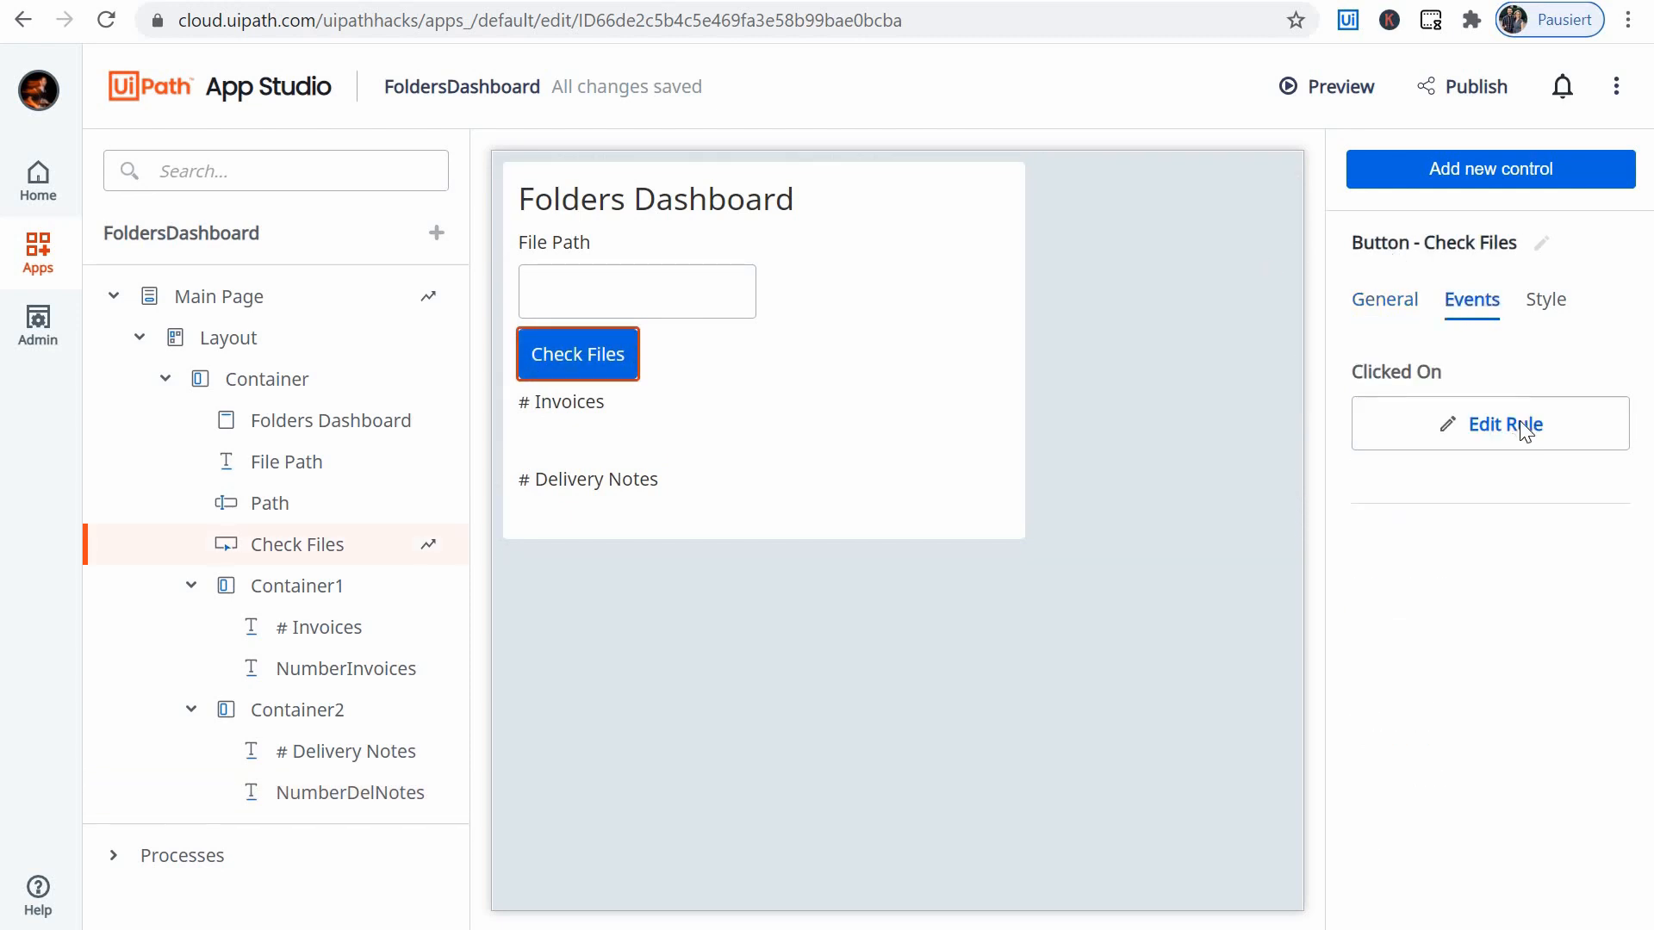
pyautogui.click(1525, 428)
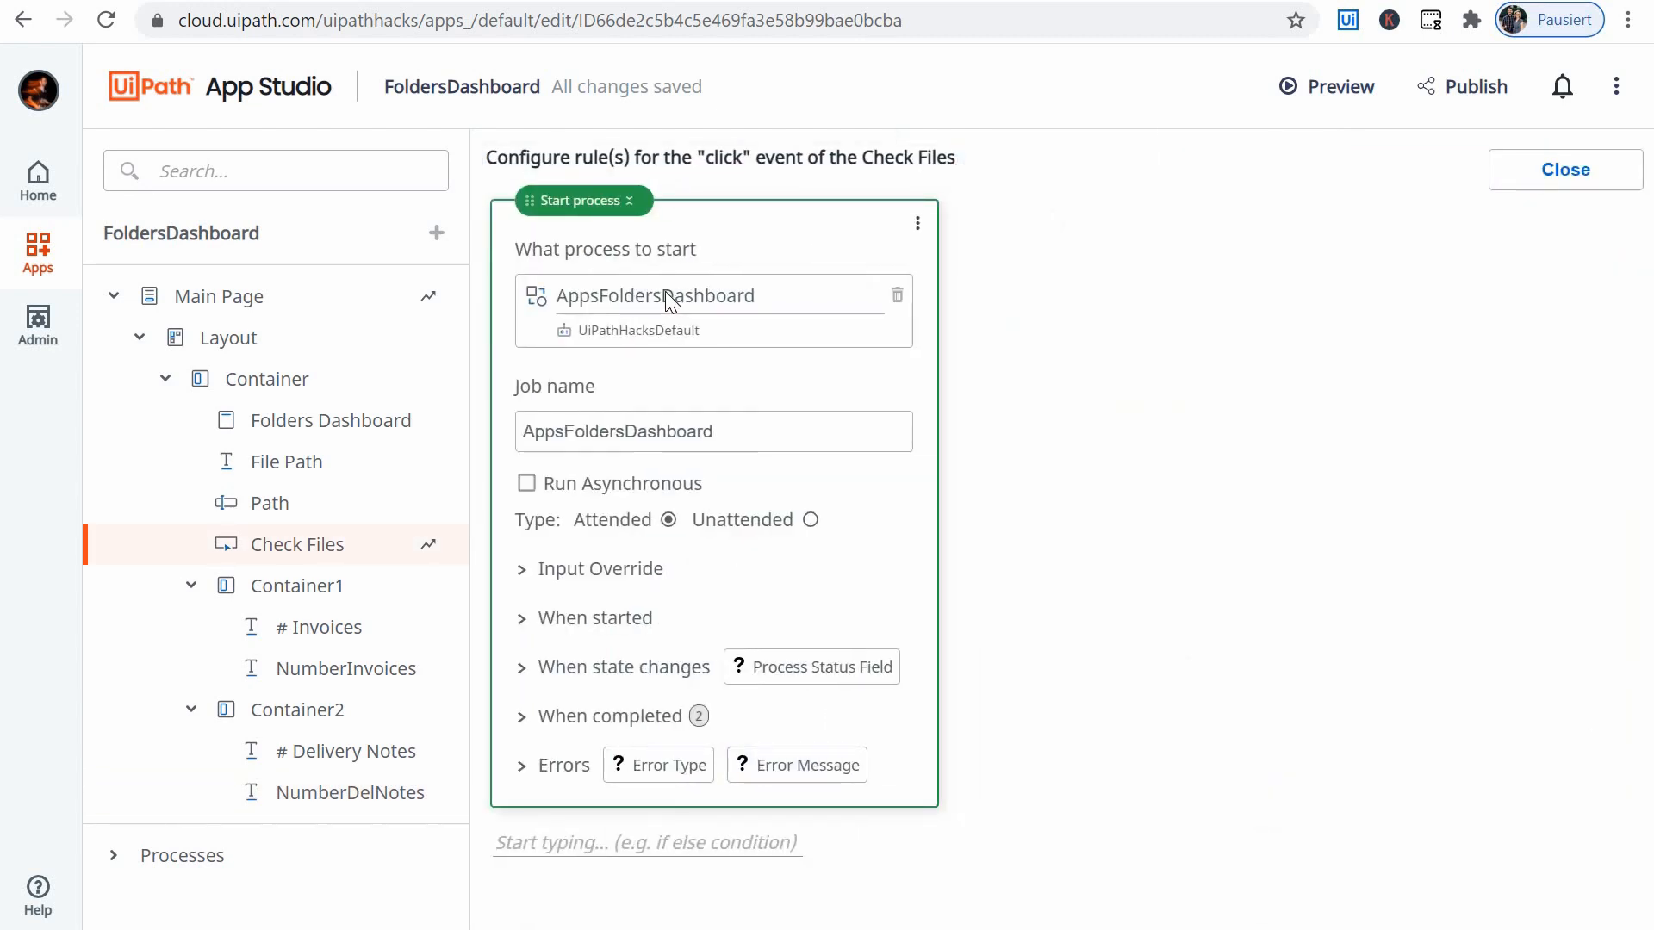
pyautogui.click(663, 717)
pyautogui.scroll(-3, 699, 644)
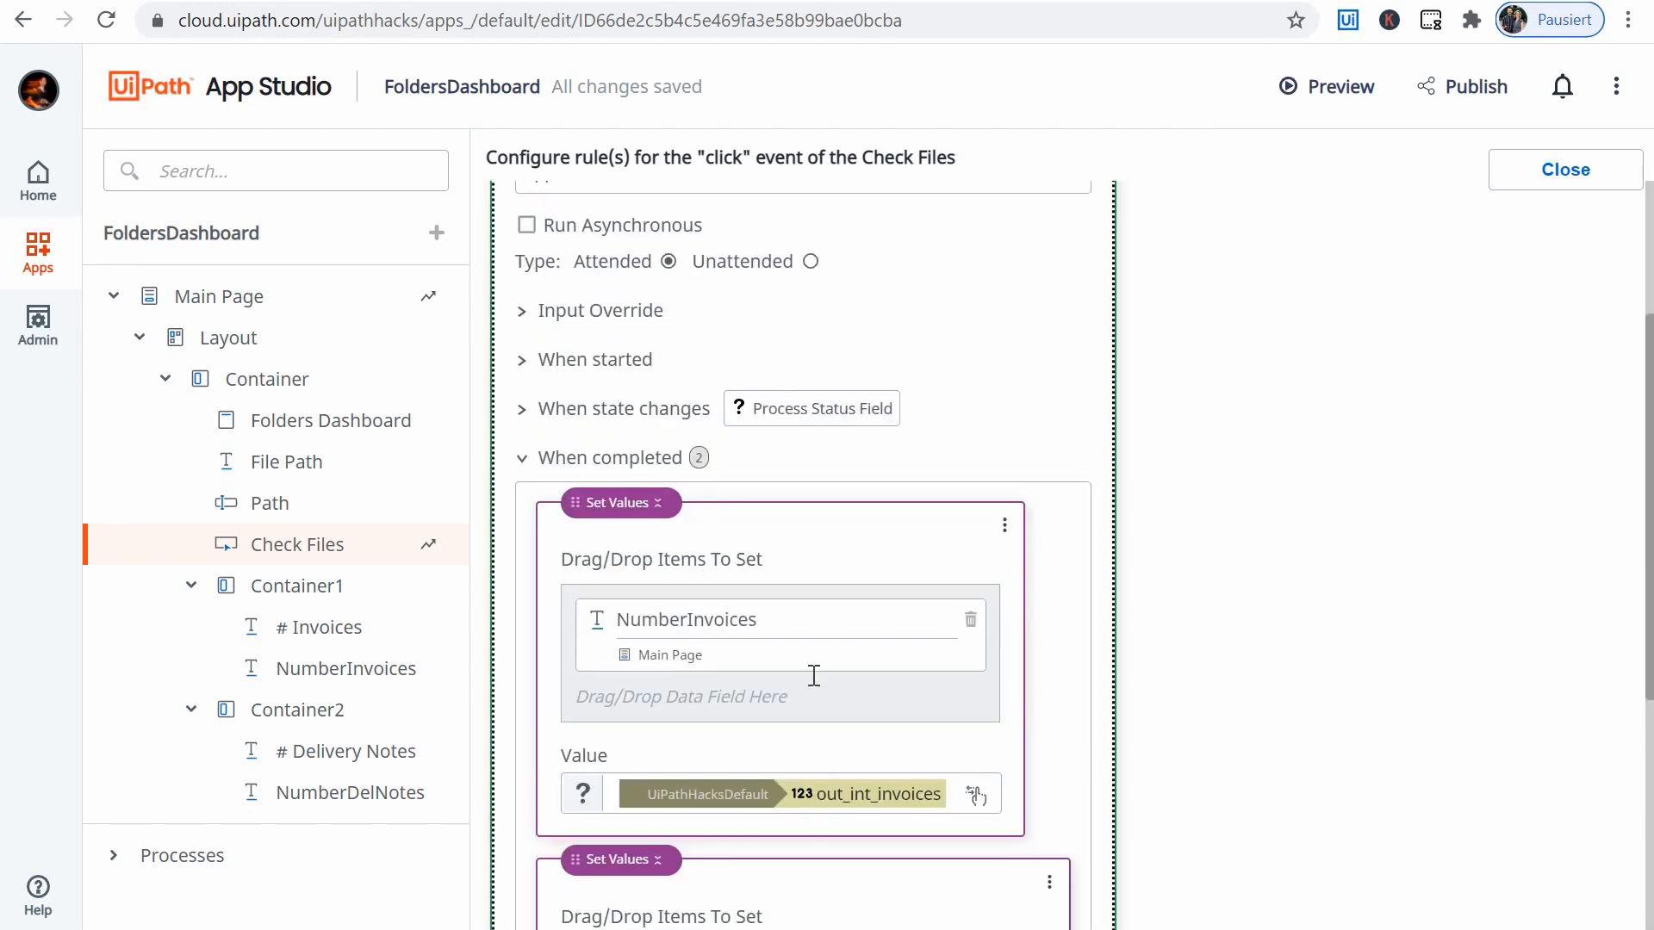
pyautogui.scroll(-1, 793, 633)
pyautogui.scroll(4, 520, 582)
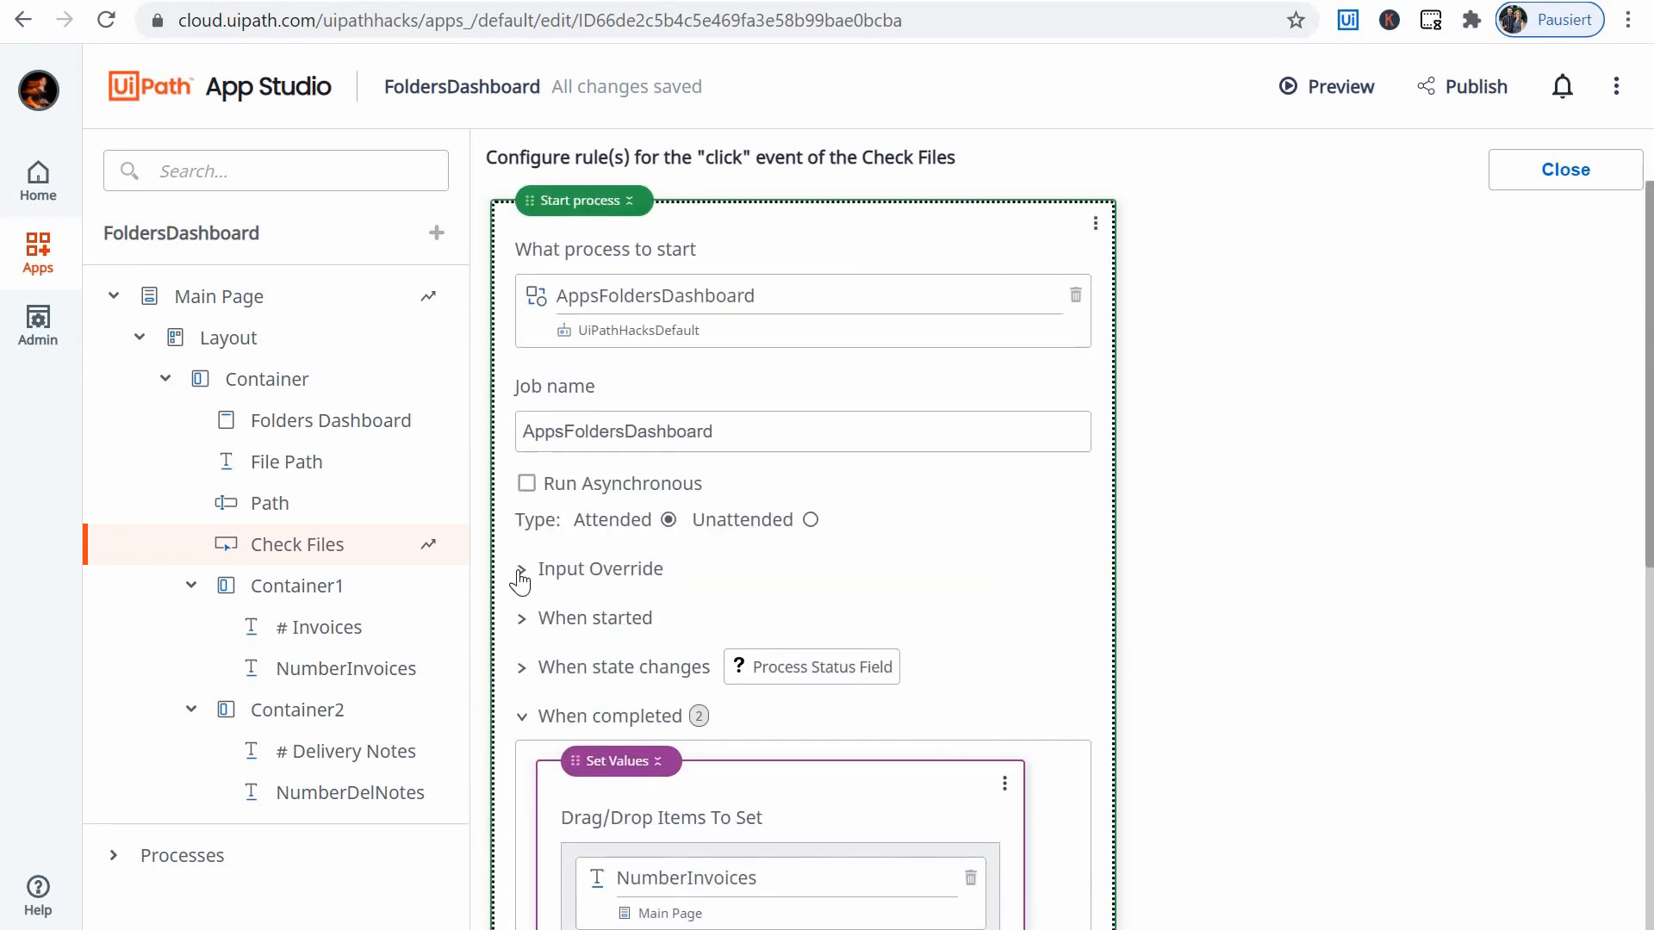
# - Override the process's io_str_path input with the value of the Main Page's Path control in the Check Files click rule
pyautogui.click(610, 574)
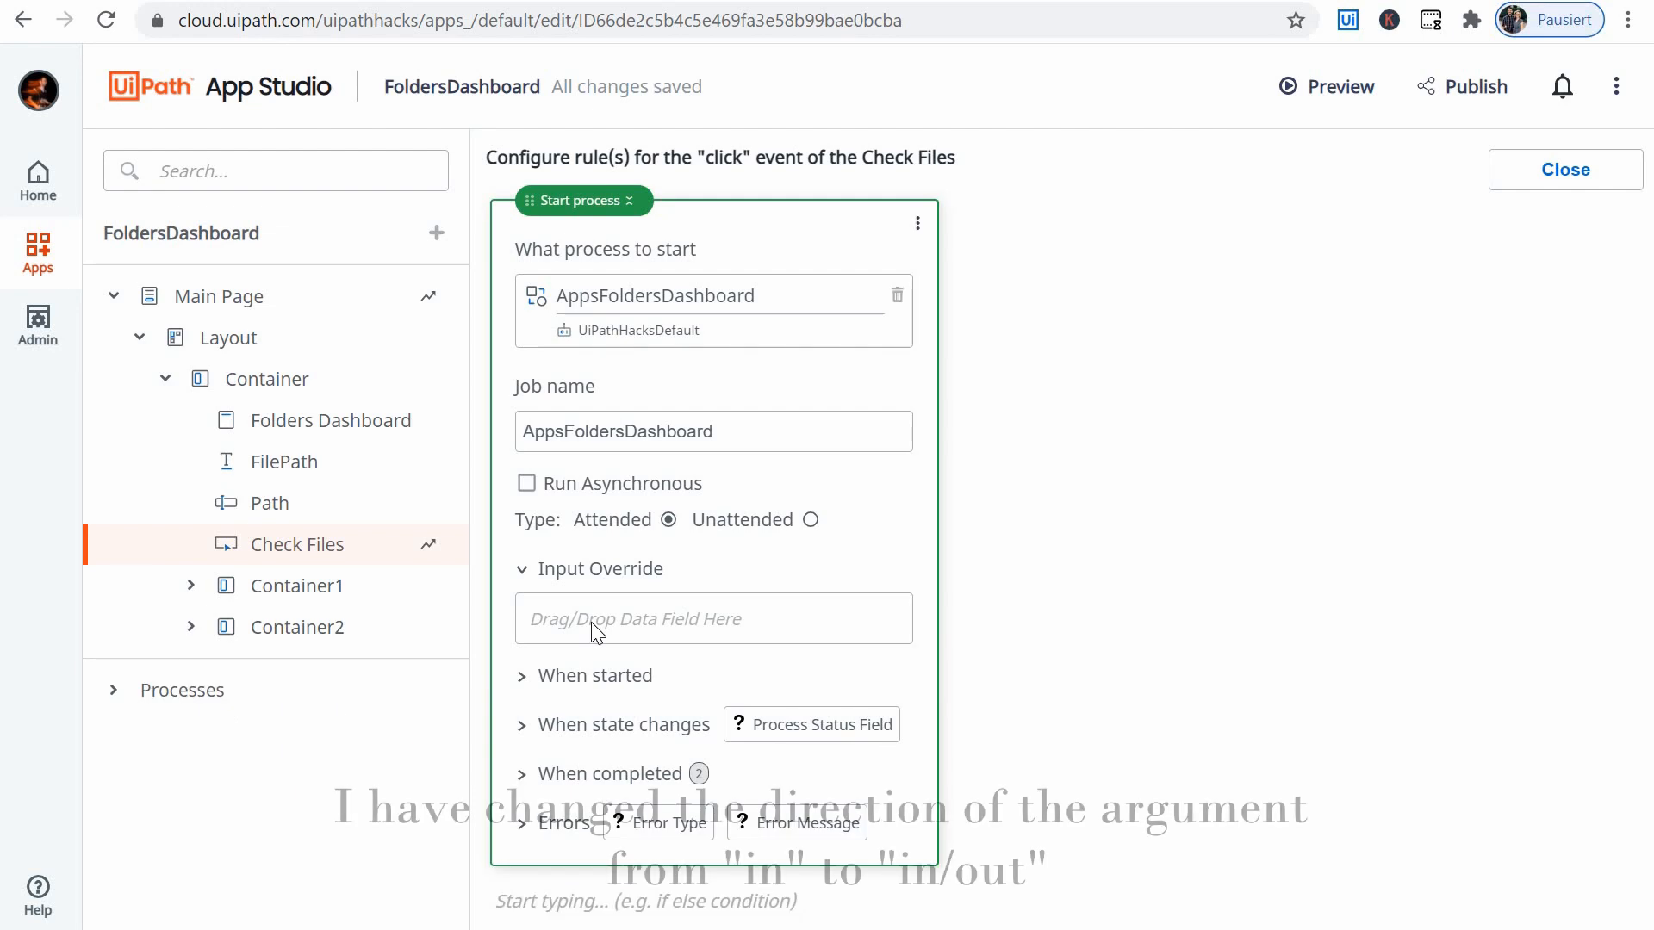
pyautogui.click(620, 619)
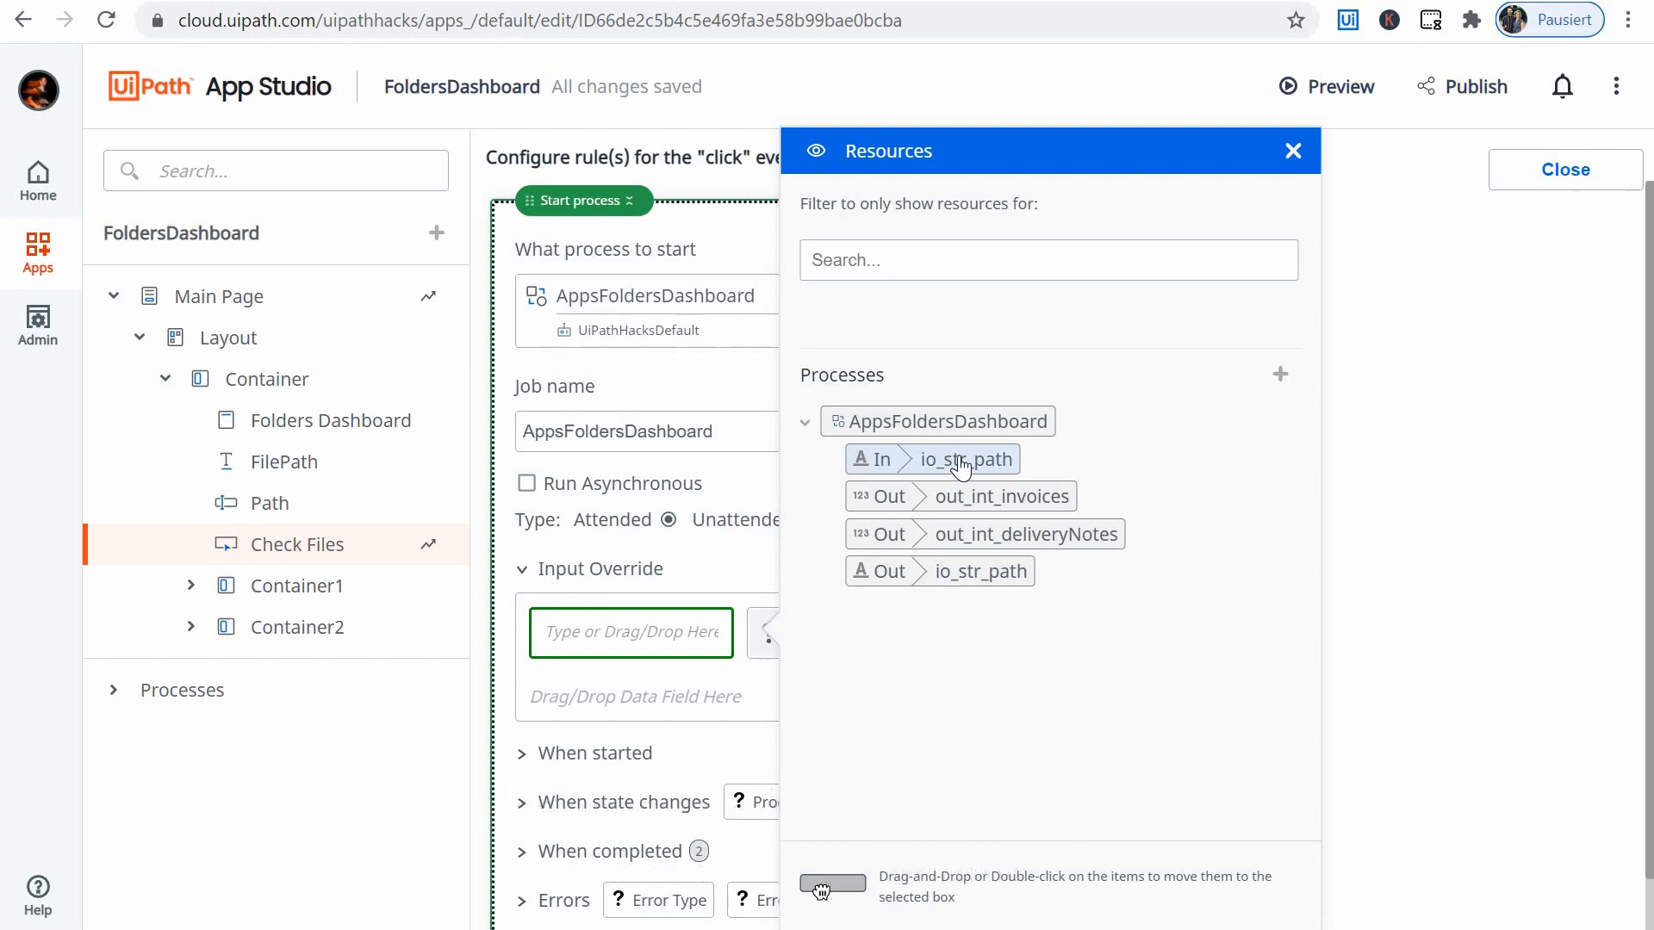
pyautogui.doubleClick(959, 457)
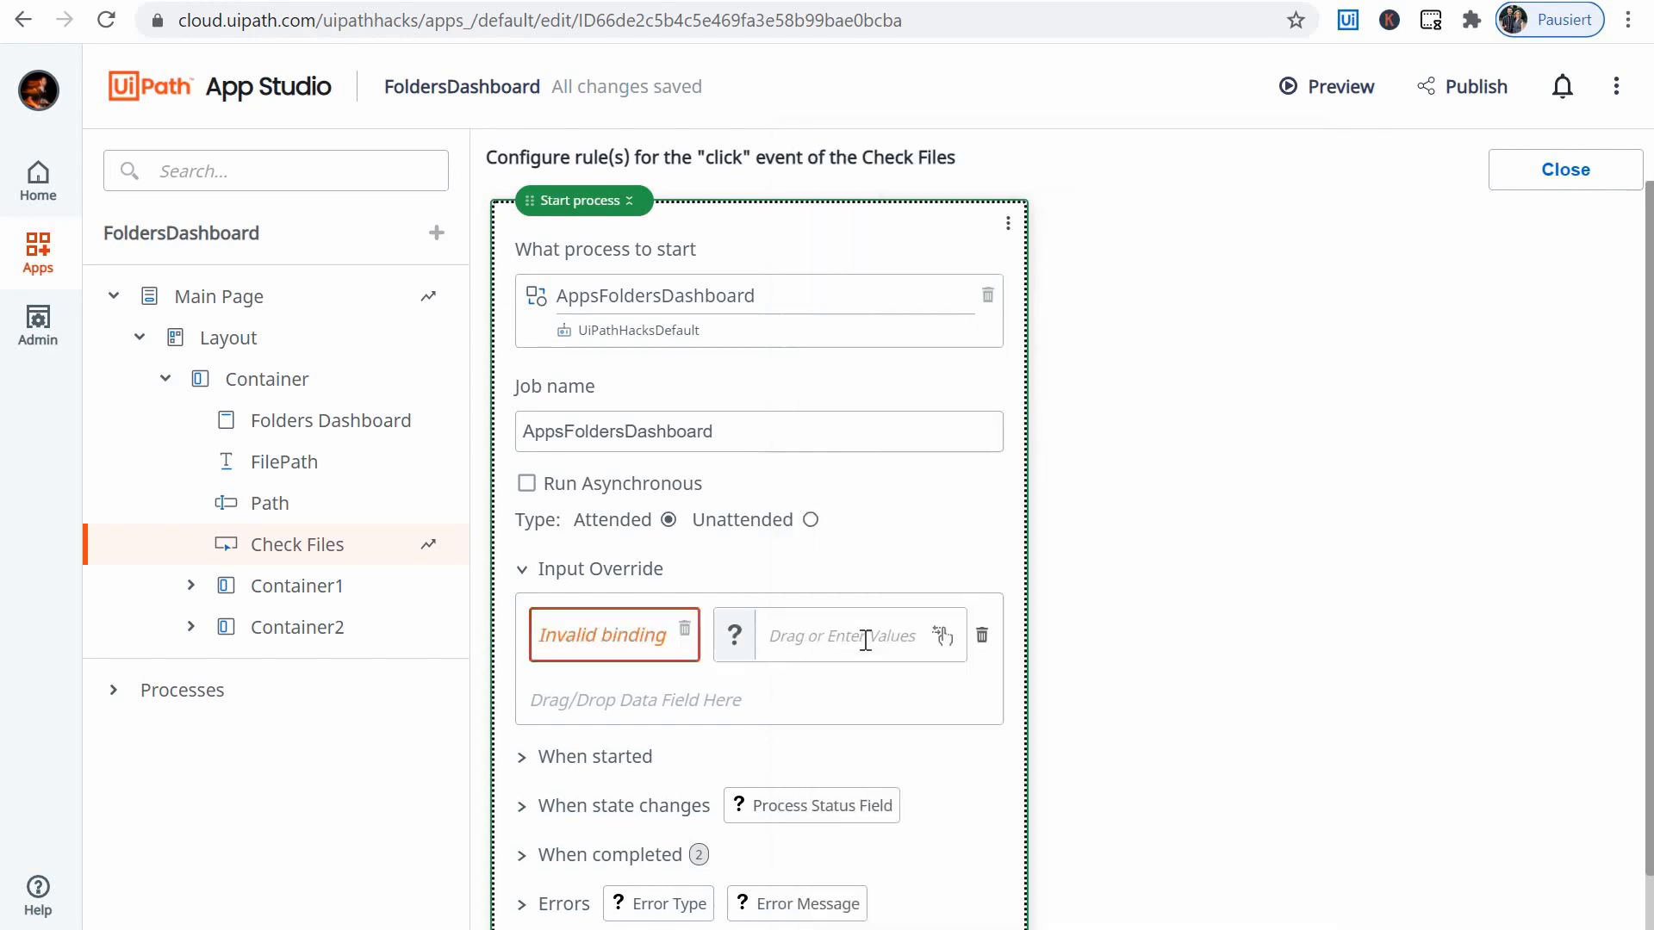
pyautogui.click(864, 646)
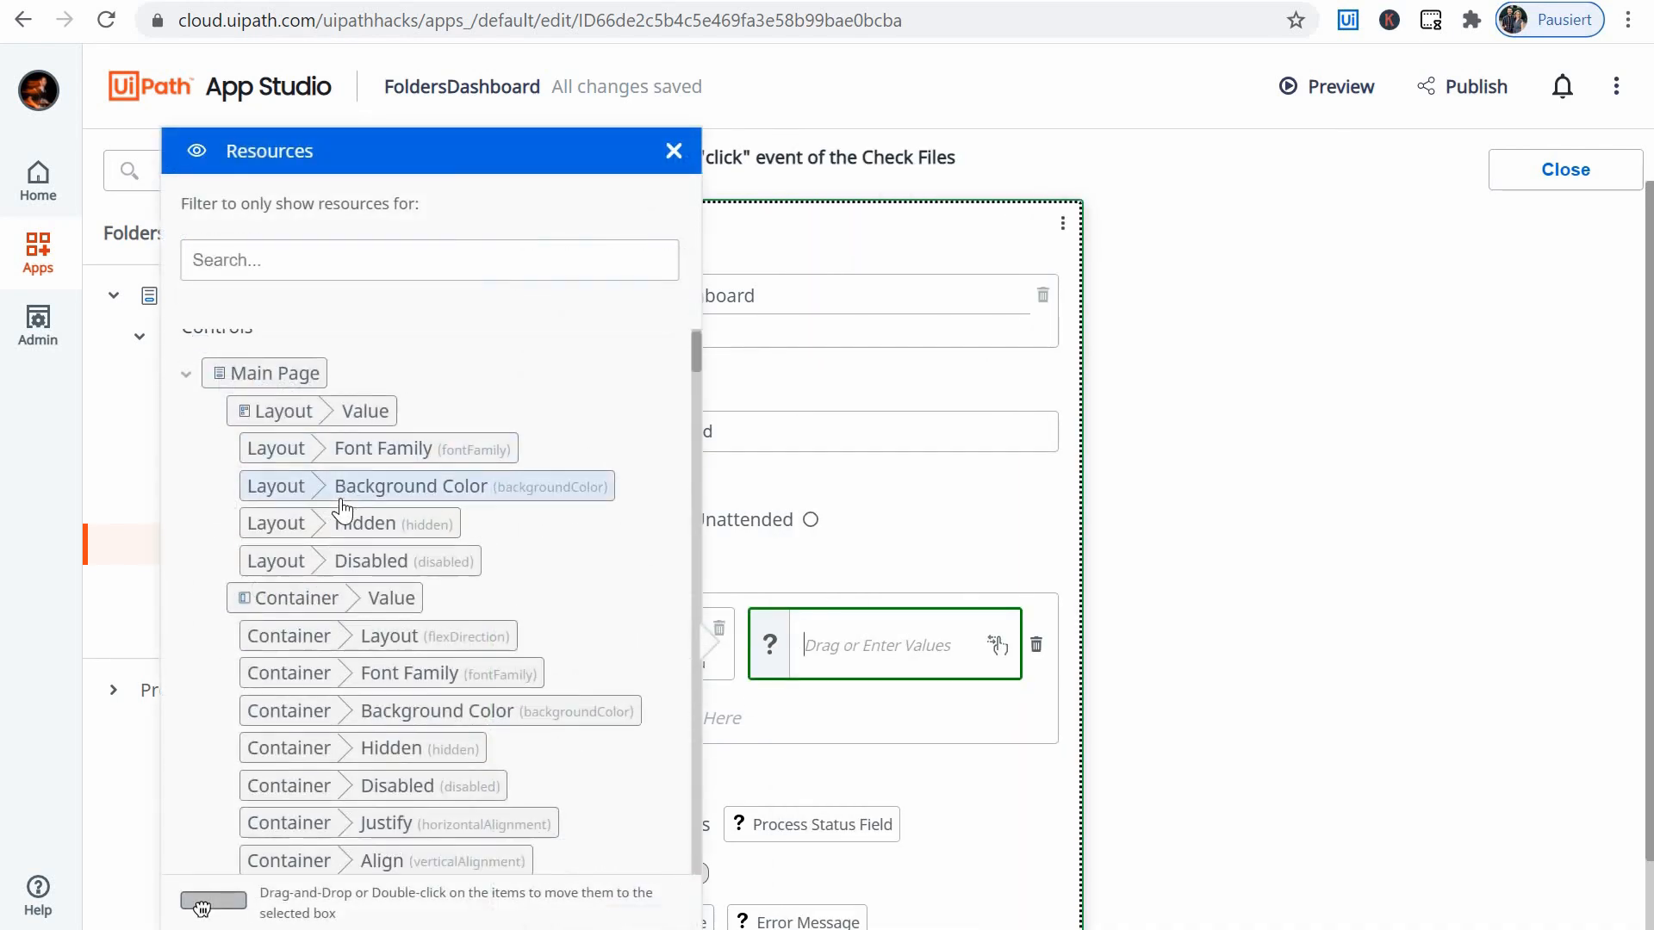
pyautogui.scroll(-8, 336, 517)
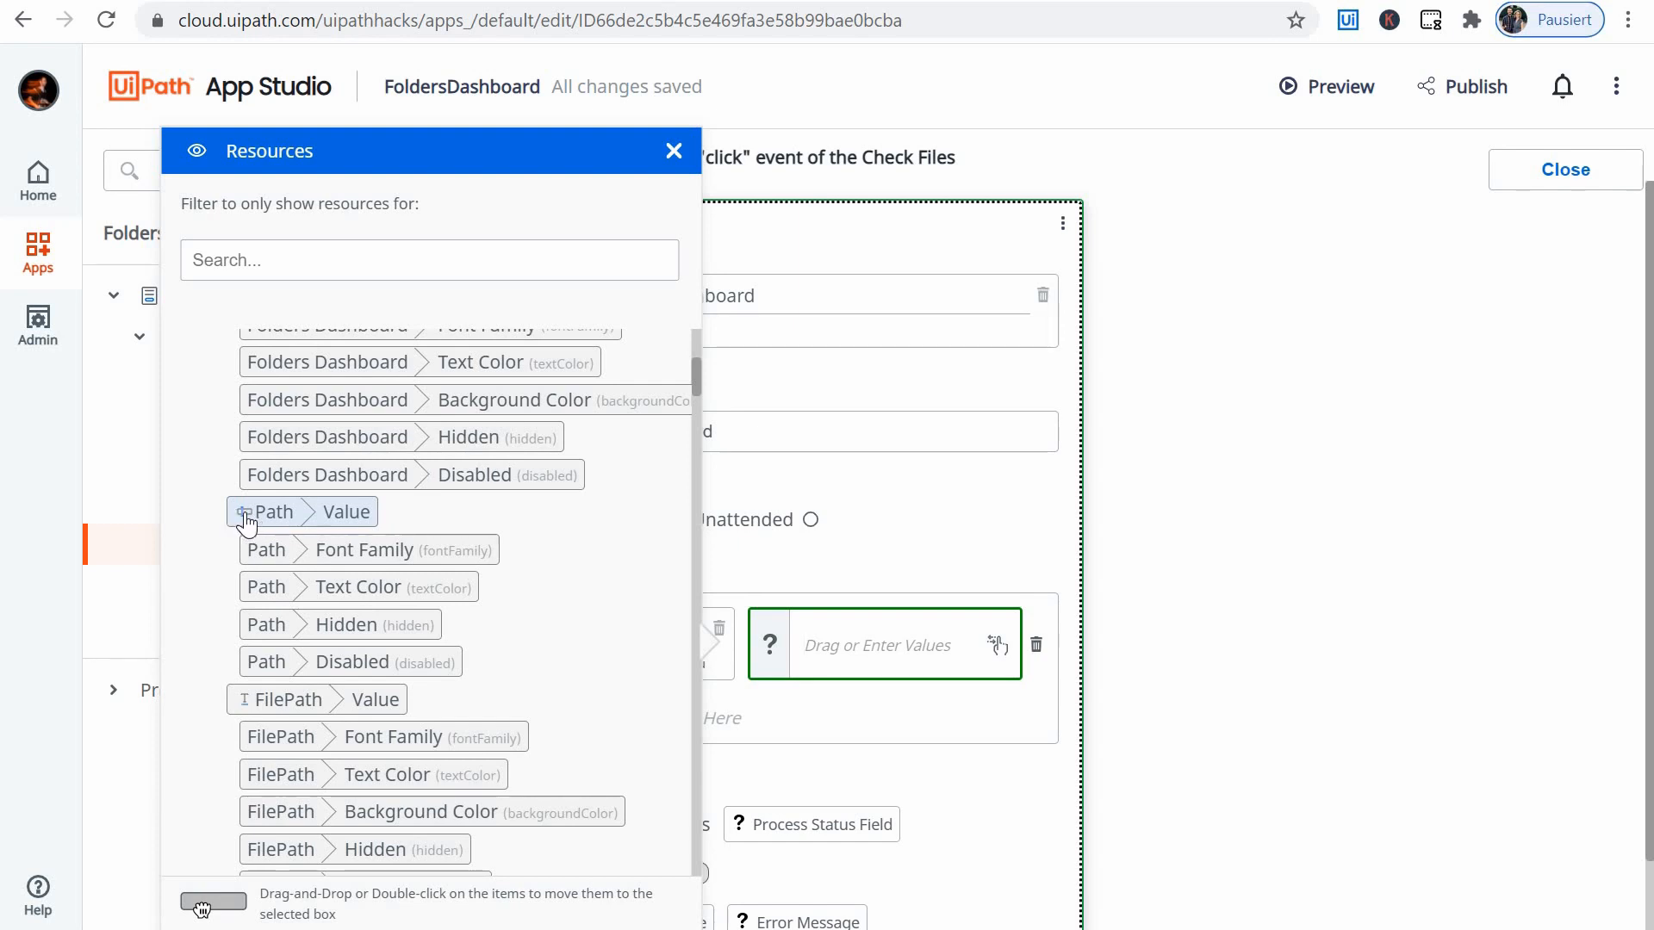
pyautogui.moveTo(248, 521); pyautogui.dragTo(947, 655)
pyautogui.click(1266, 595)
# - Review the input override and the two Set Values actions run on completion, and close the rule editor
pyautogui.scroll(-1, 535, 770)
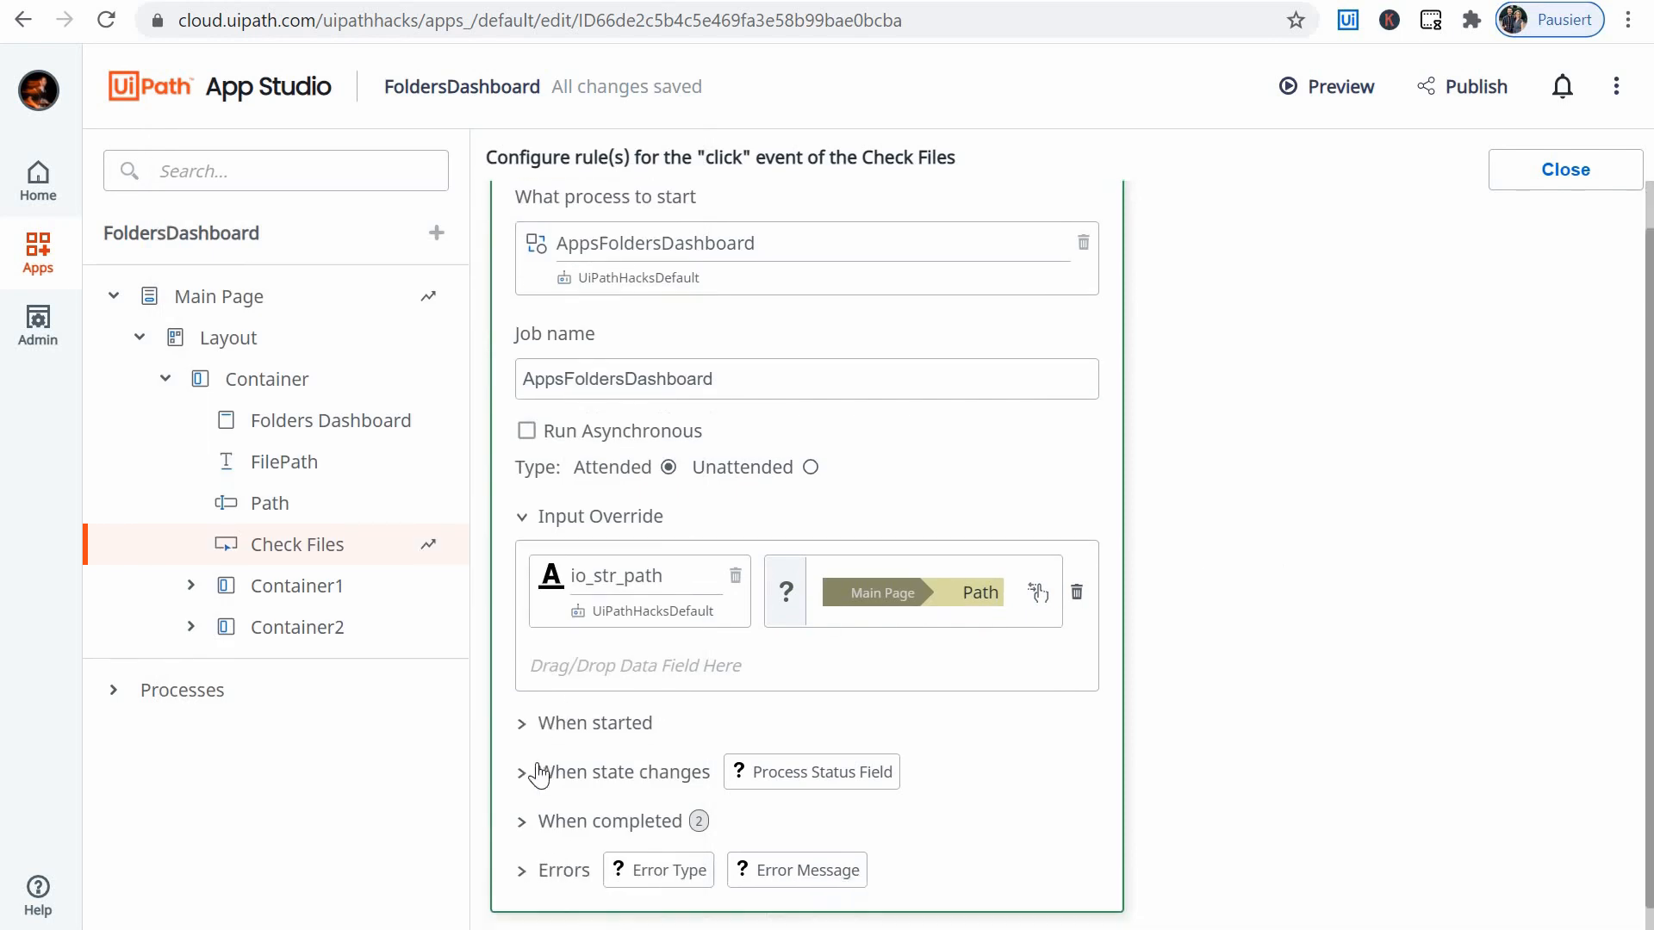
pyautogui.click(522, 796)
pyautogui.scroll(-9, 798, 610)
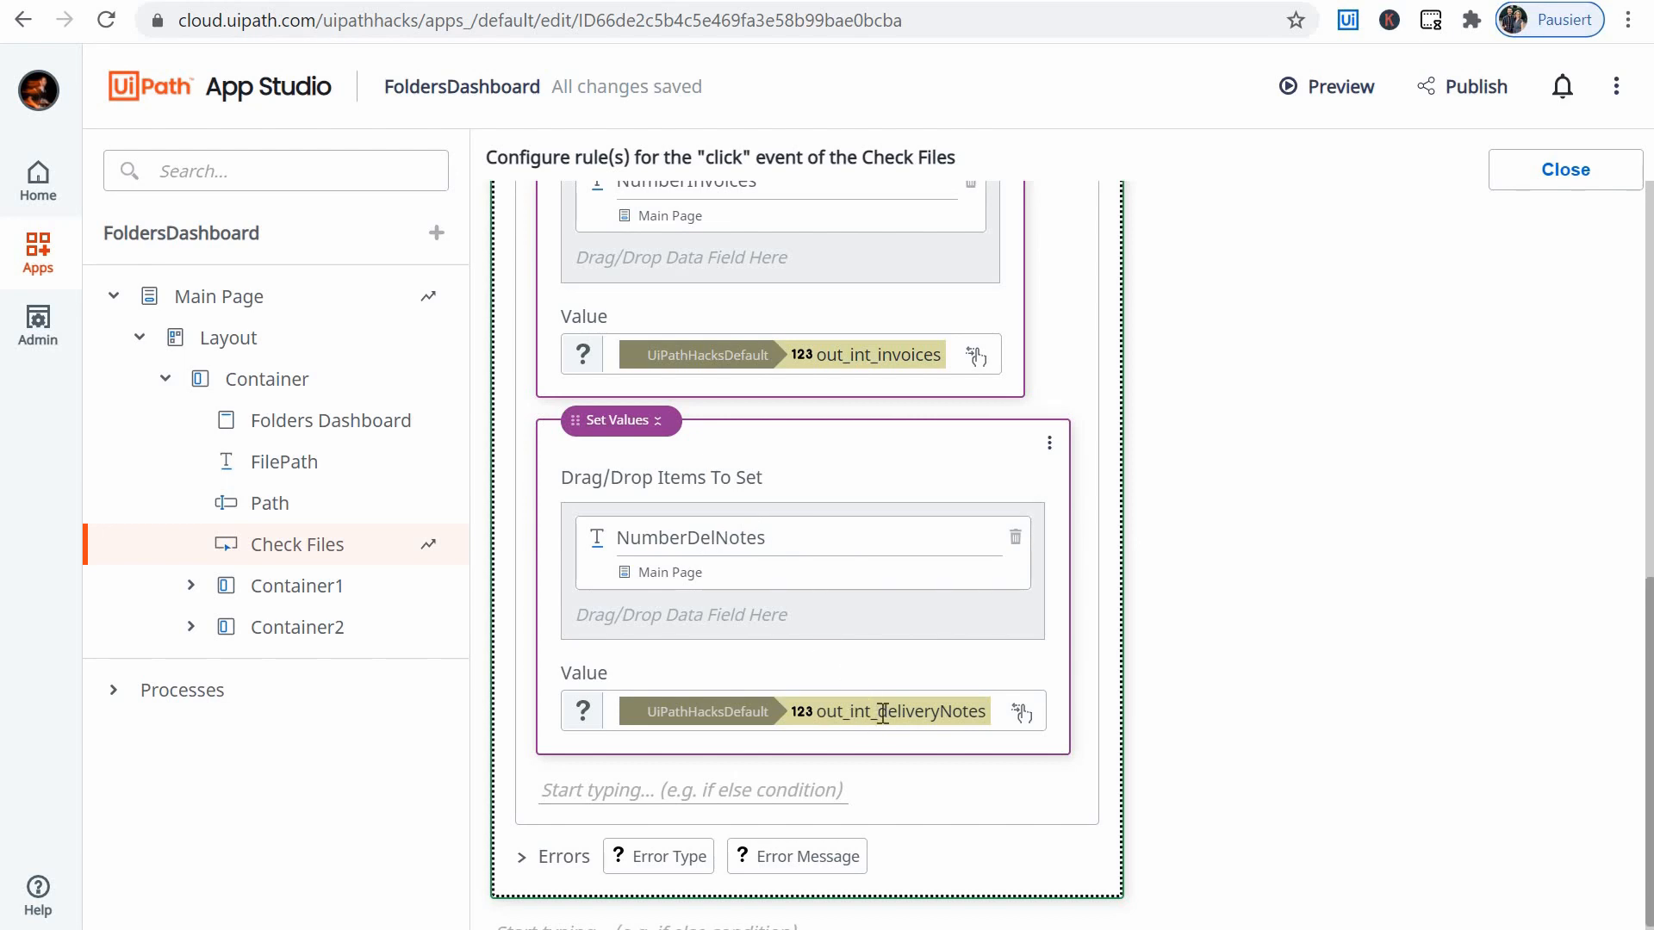
pyautogui.scroll(2, 883, 713)
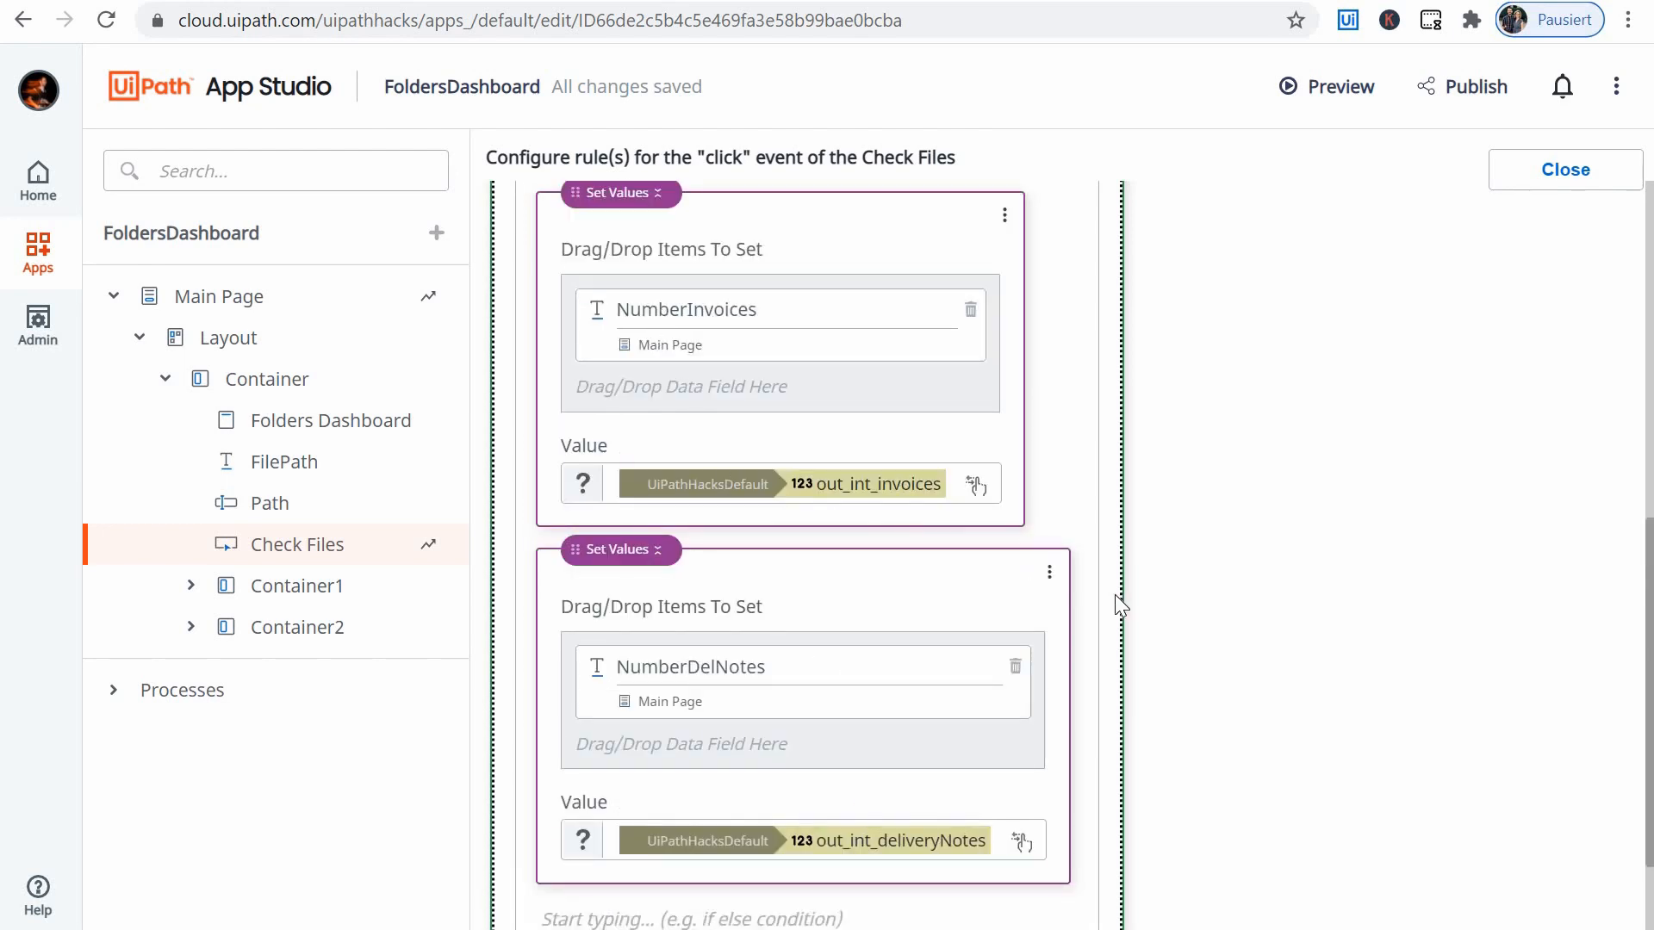
pyautogui.click(1572, 172)
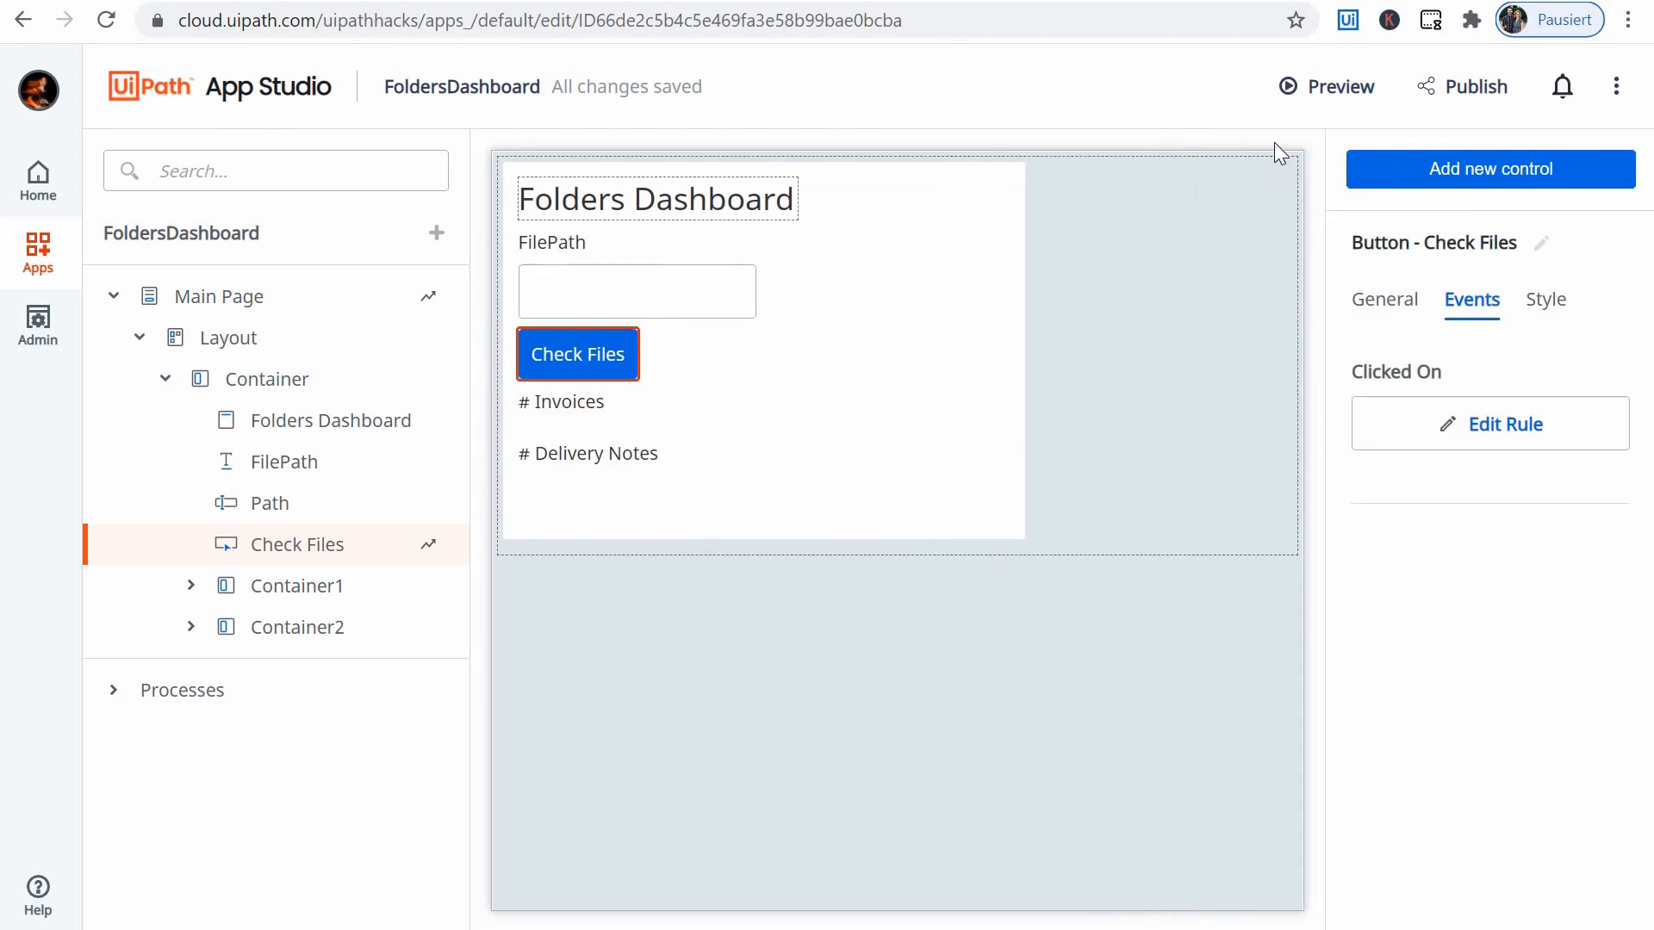
# - Preview the app, run Check Files with the pasted Data Folder path, and compare the counts with the files in that folder
pyautogui.click(1327, 87)
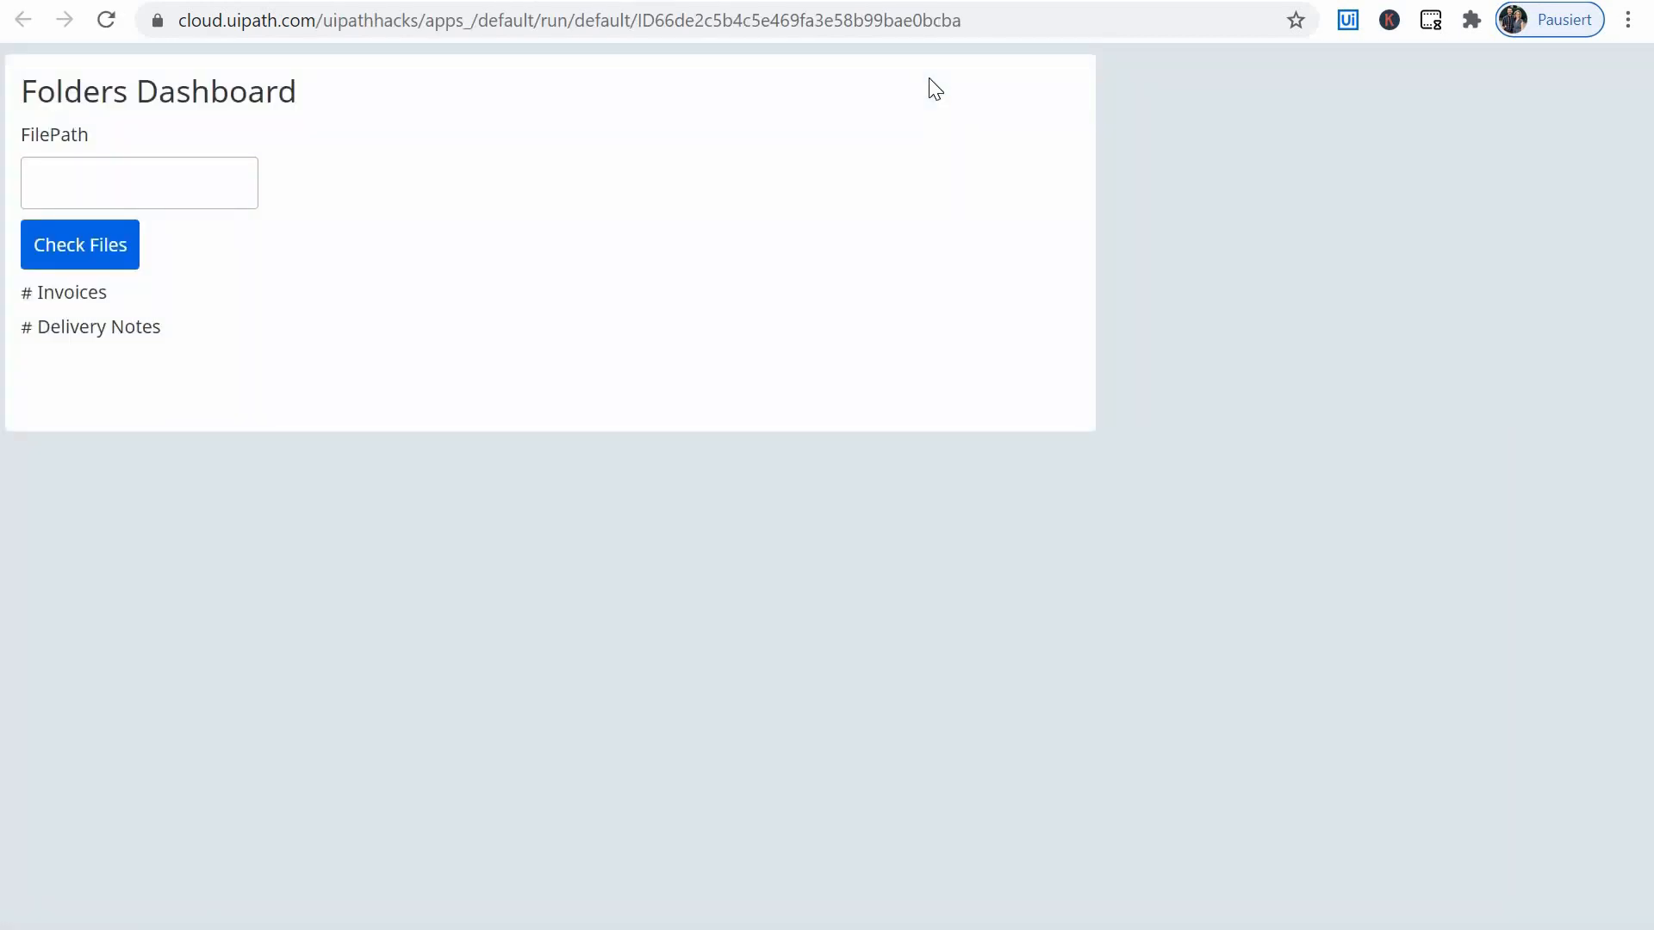
pyautogui.click(129, 181)
pyautogui.hotkey('ctrl', 'v')
pyautogui.click(128, 242)
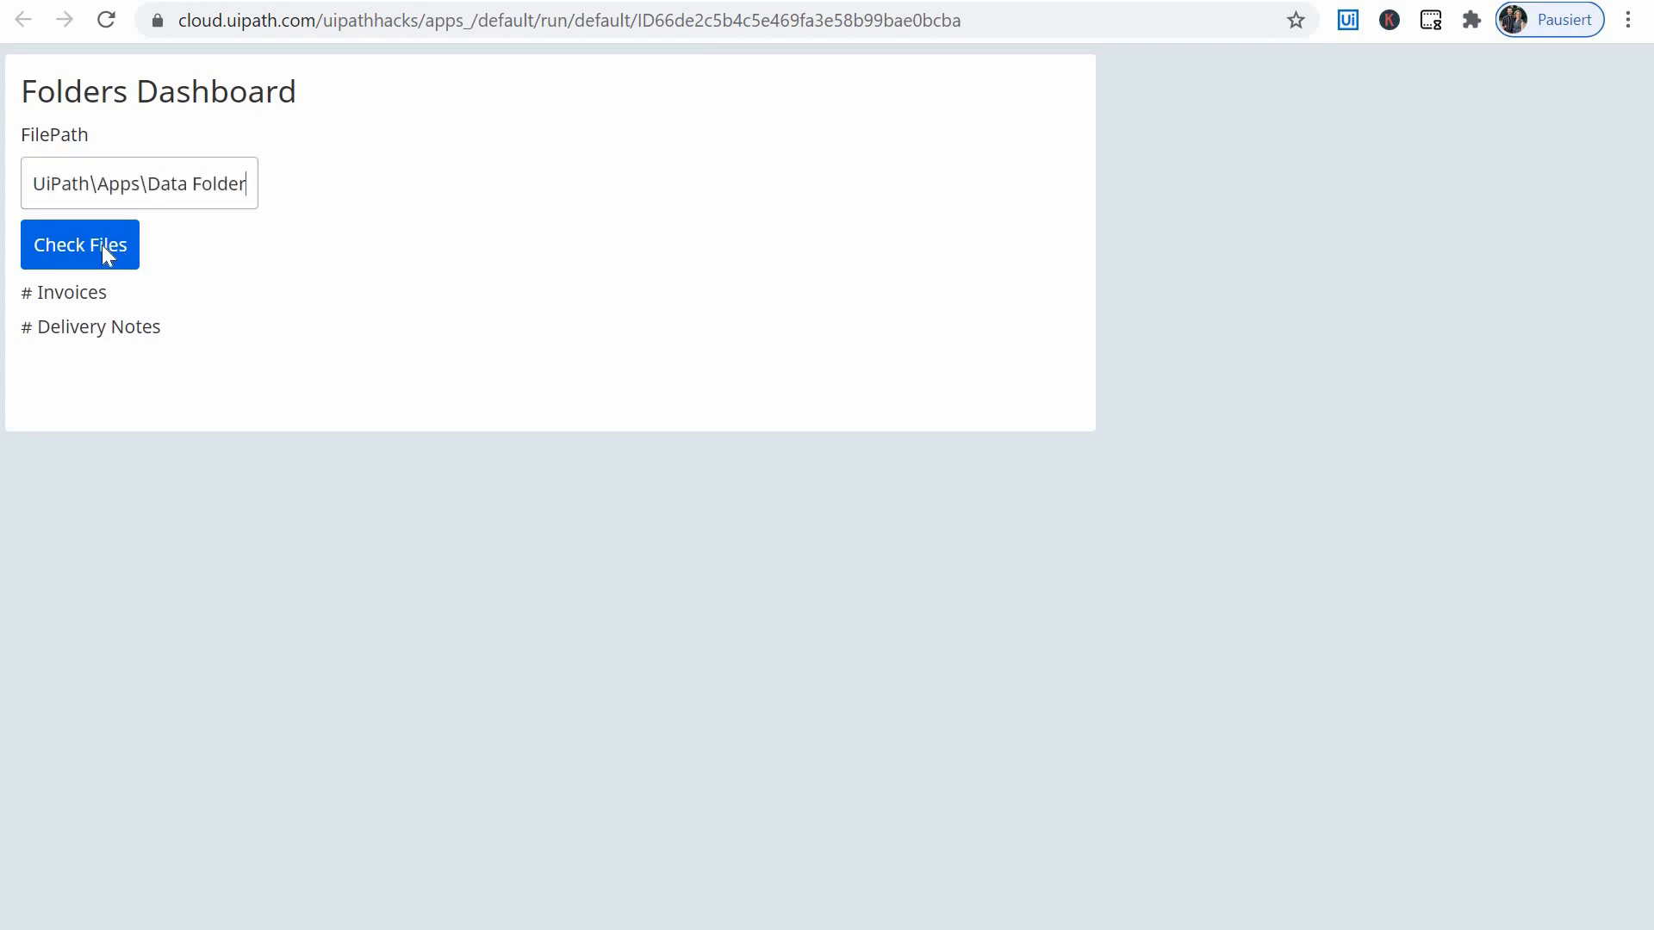
pyautogui.click(102, 245)
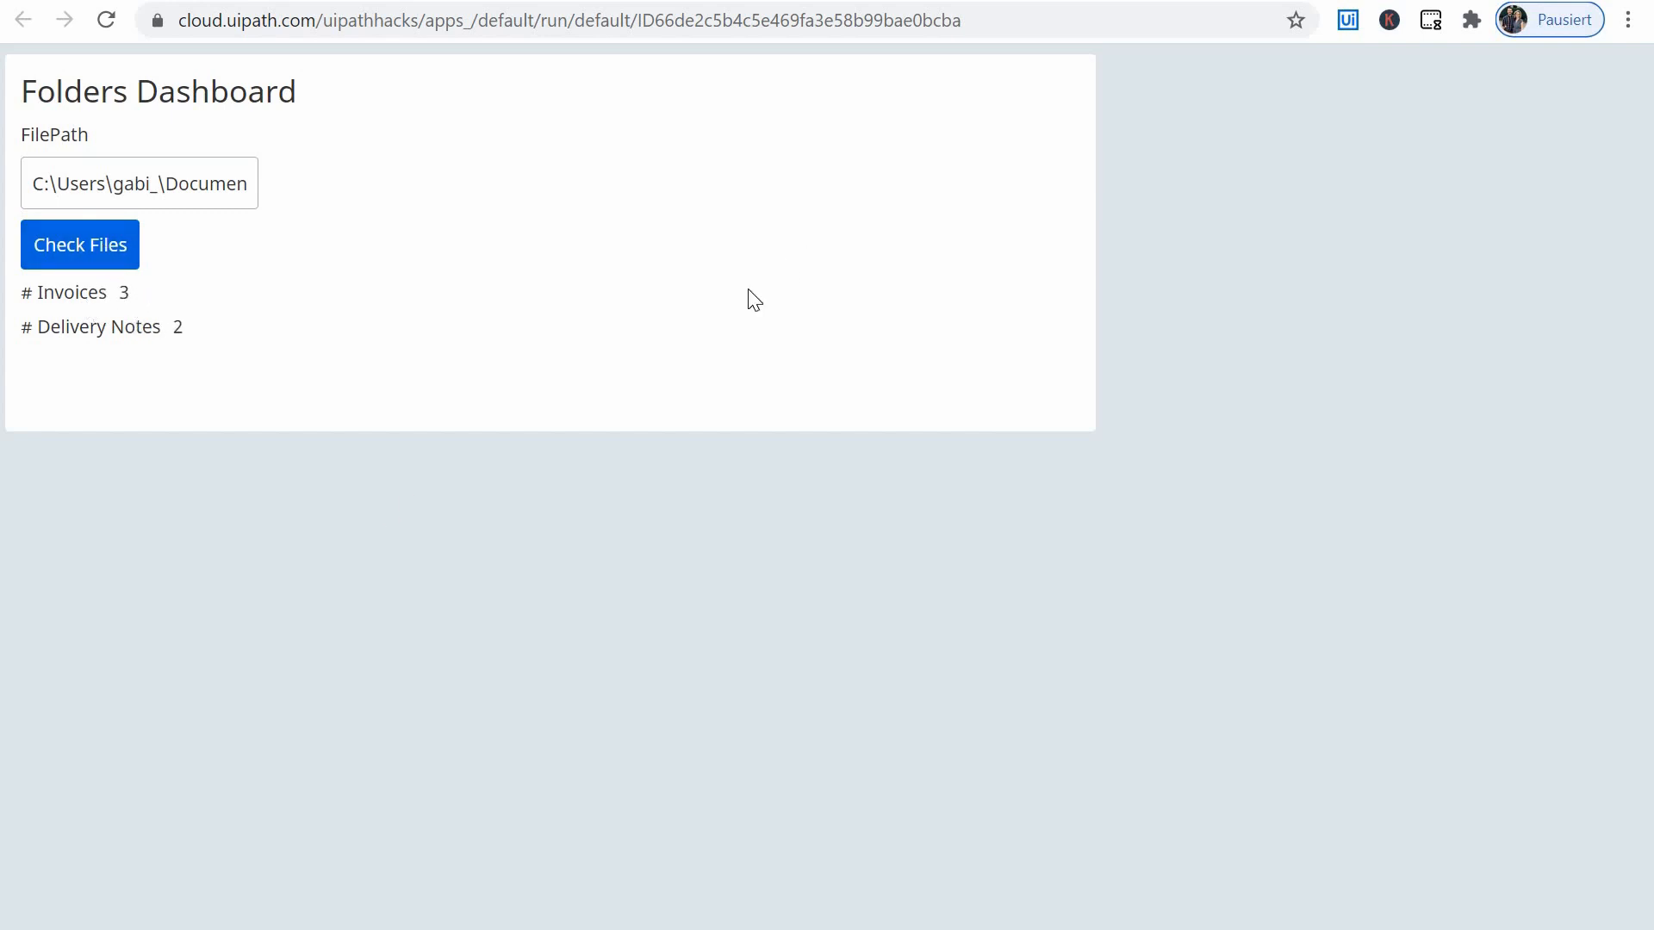
pyautogui.hotkey('alt', 'Tab')
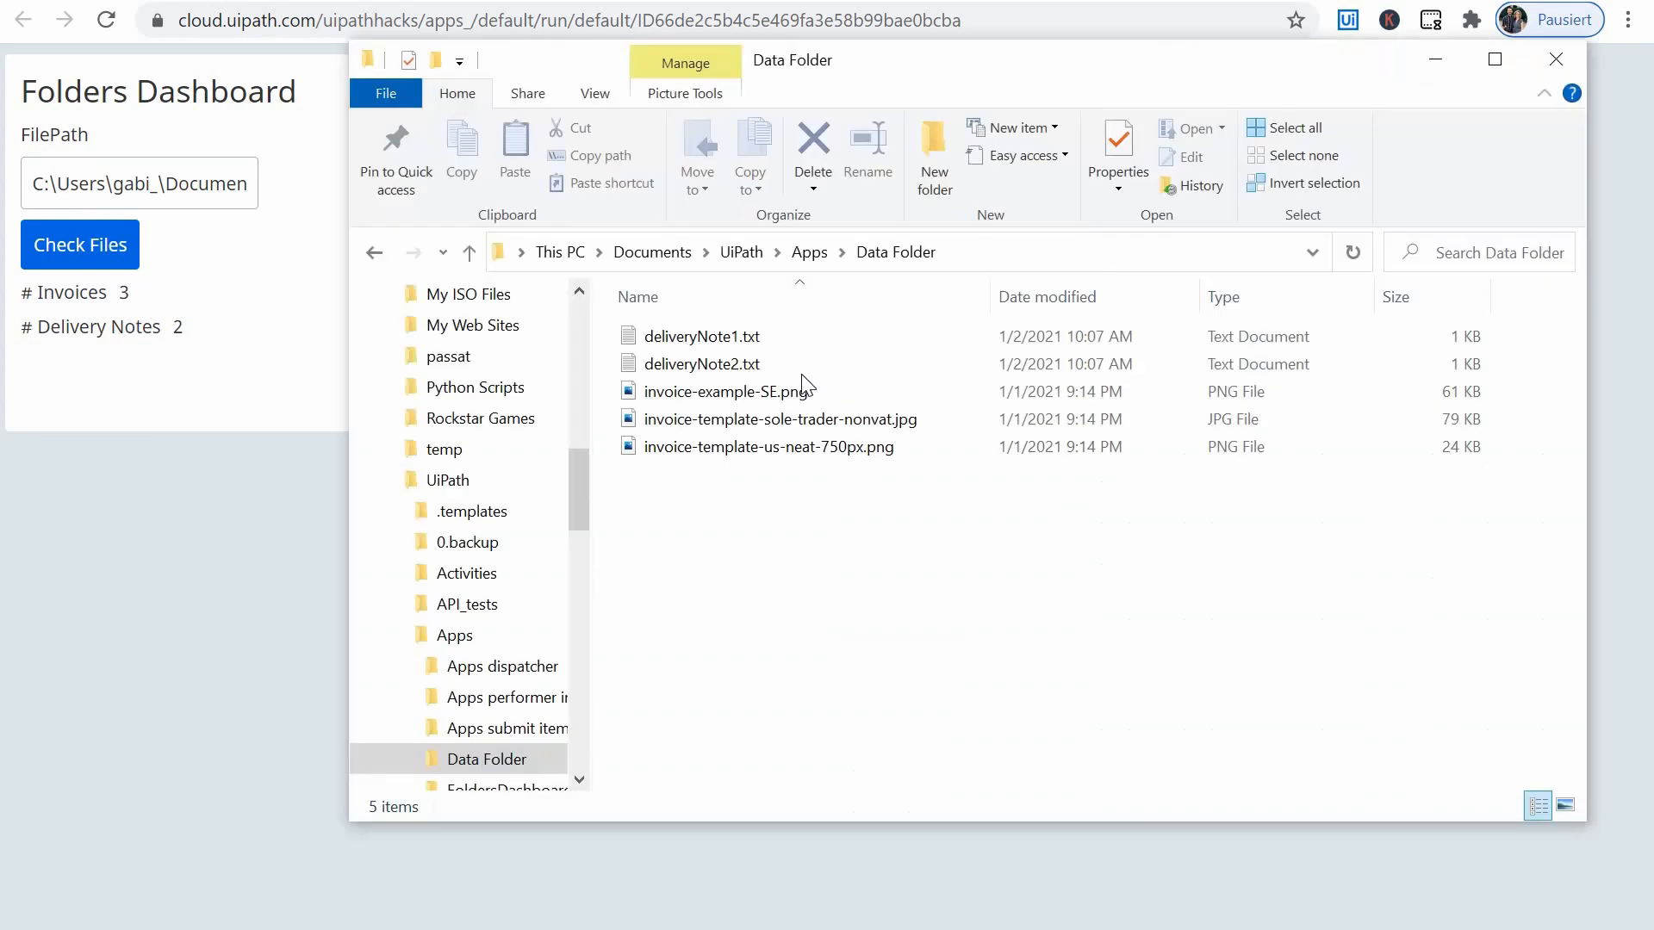
pyautogui.click(1435, 61)
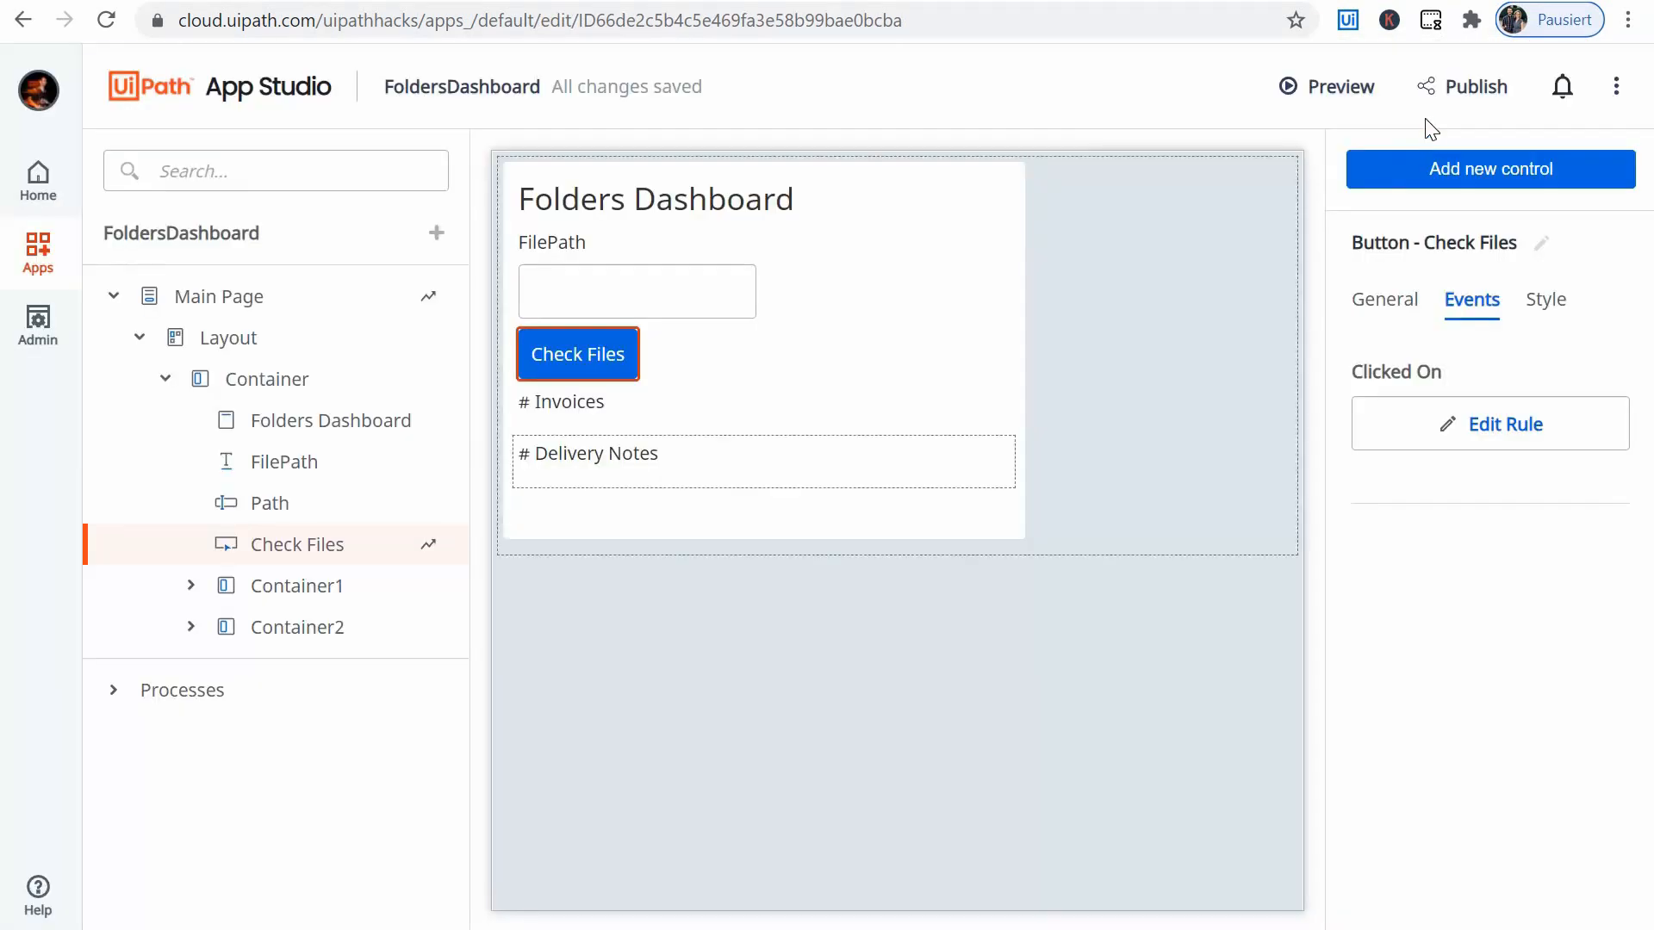
# - Publish the FoldersDashboard app and go back to the Apps overview
pyautogui.click(1463, 90)
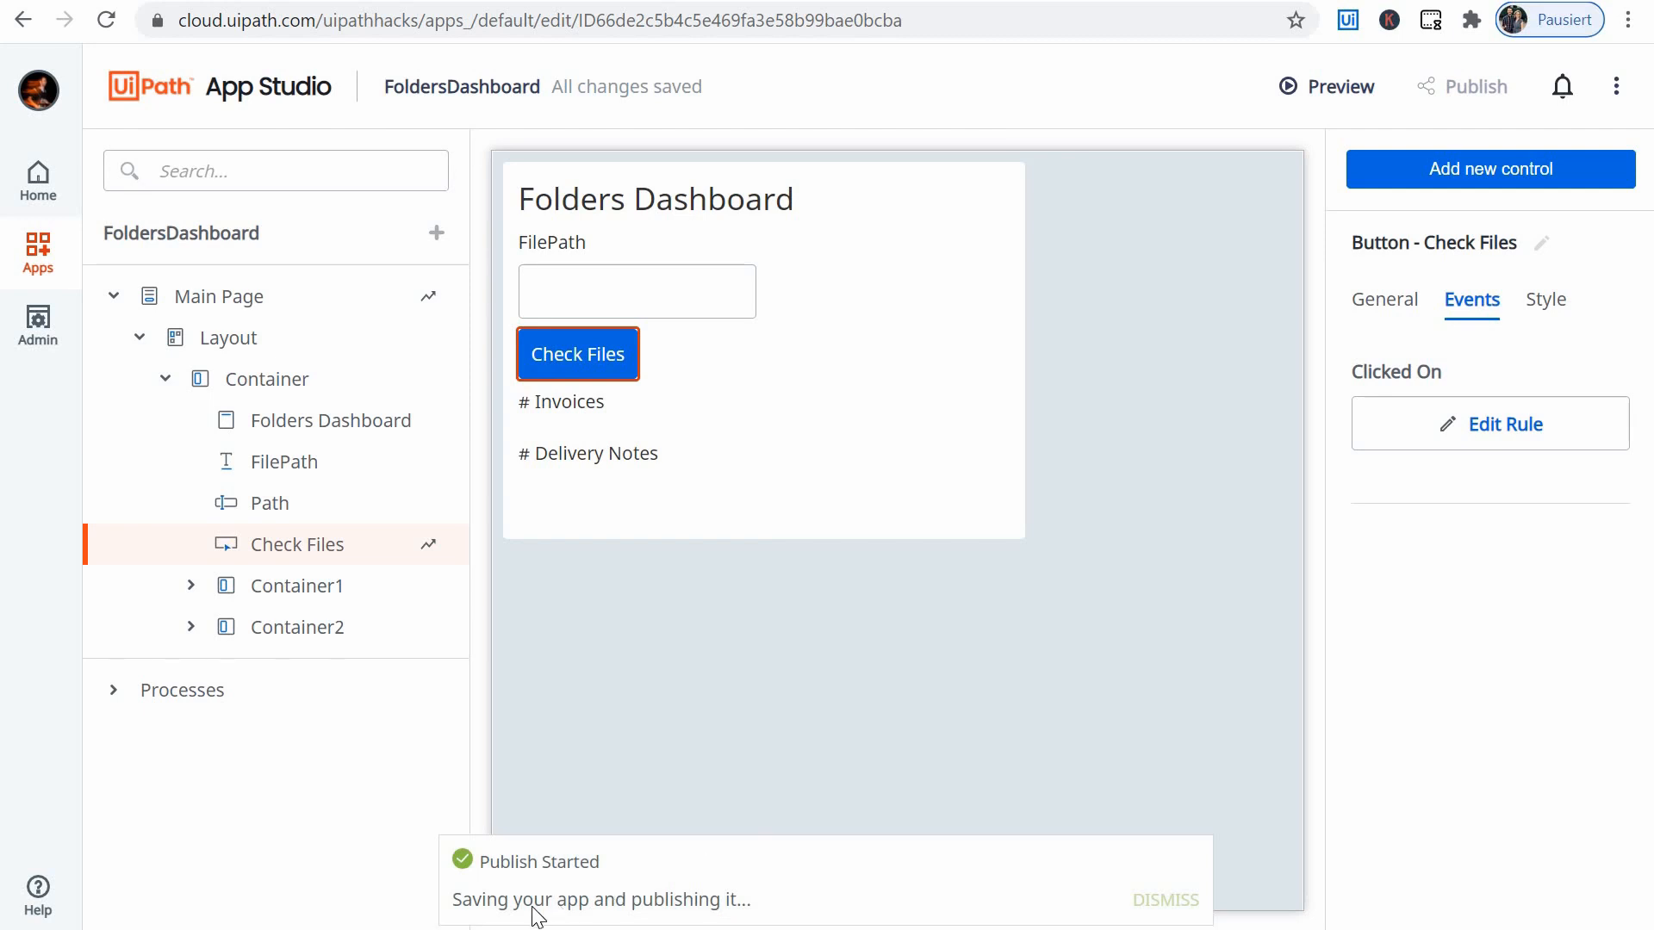
pyautogui.click(25, 272)
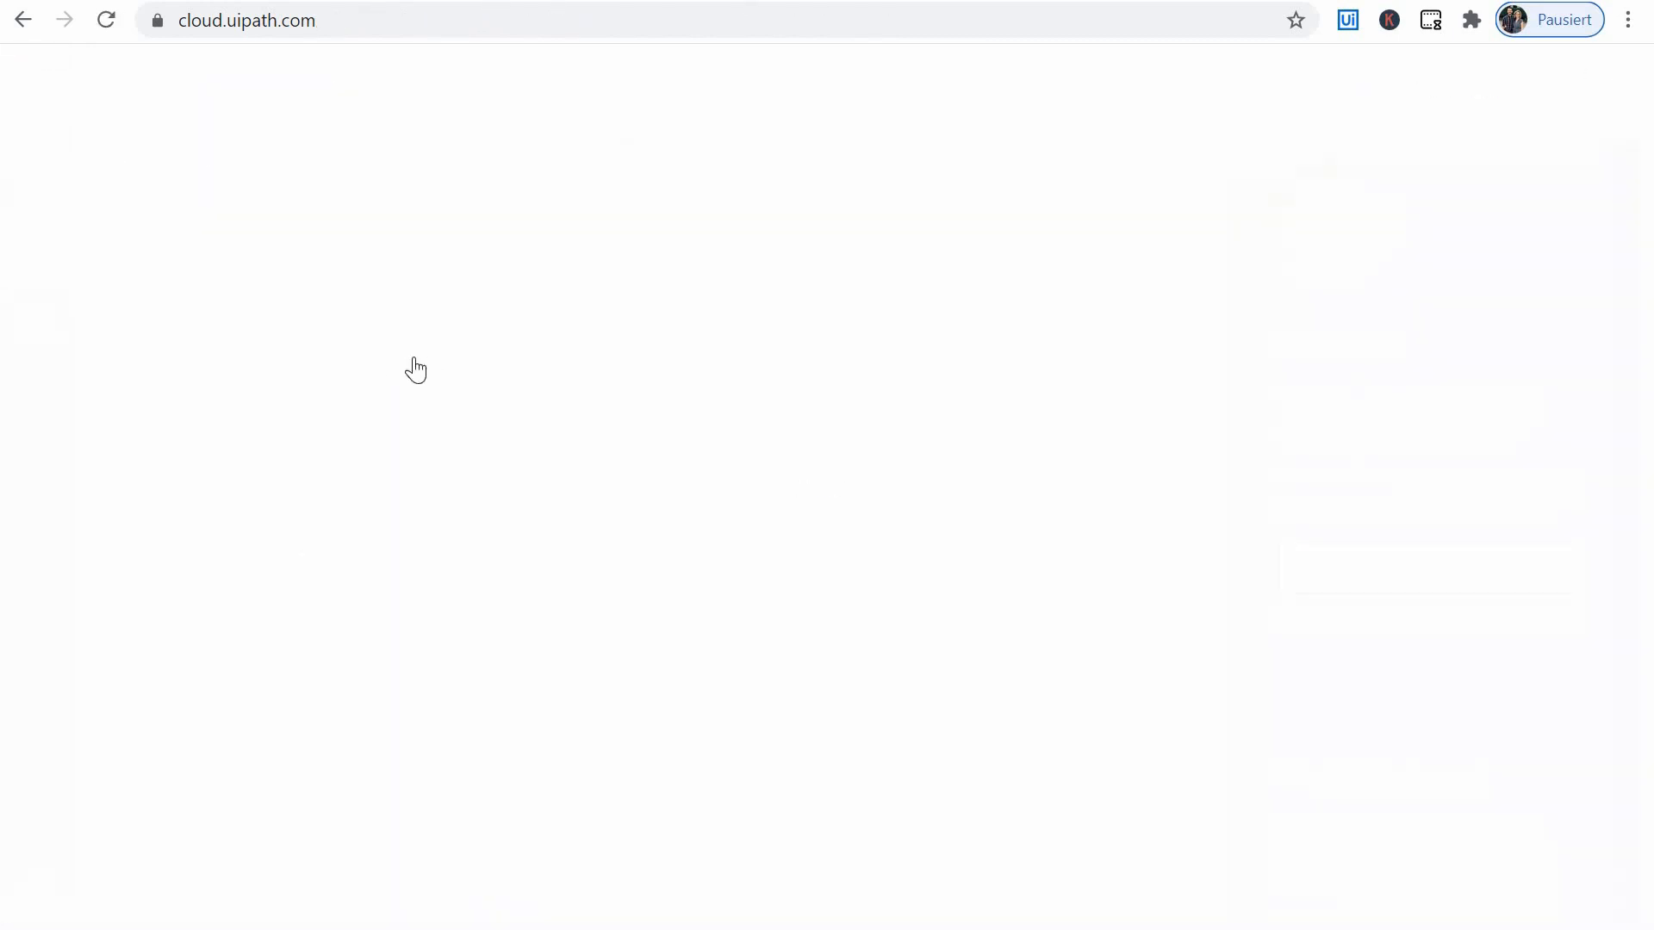